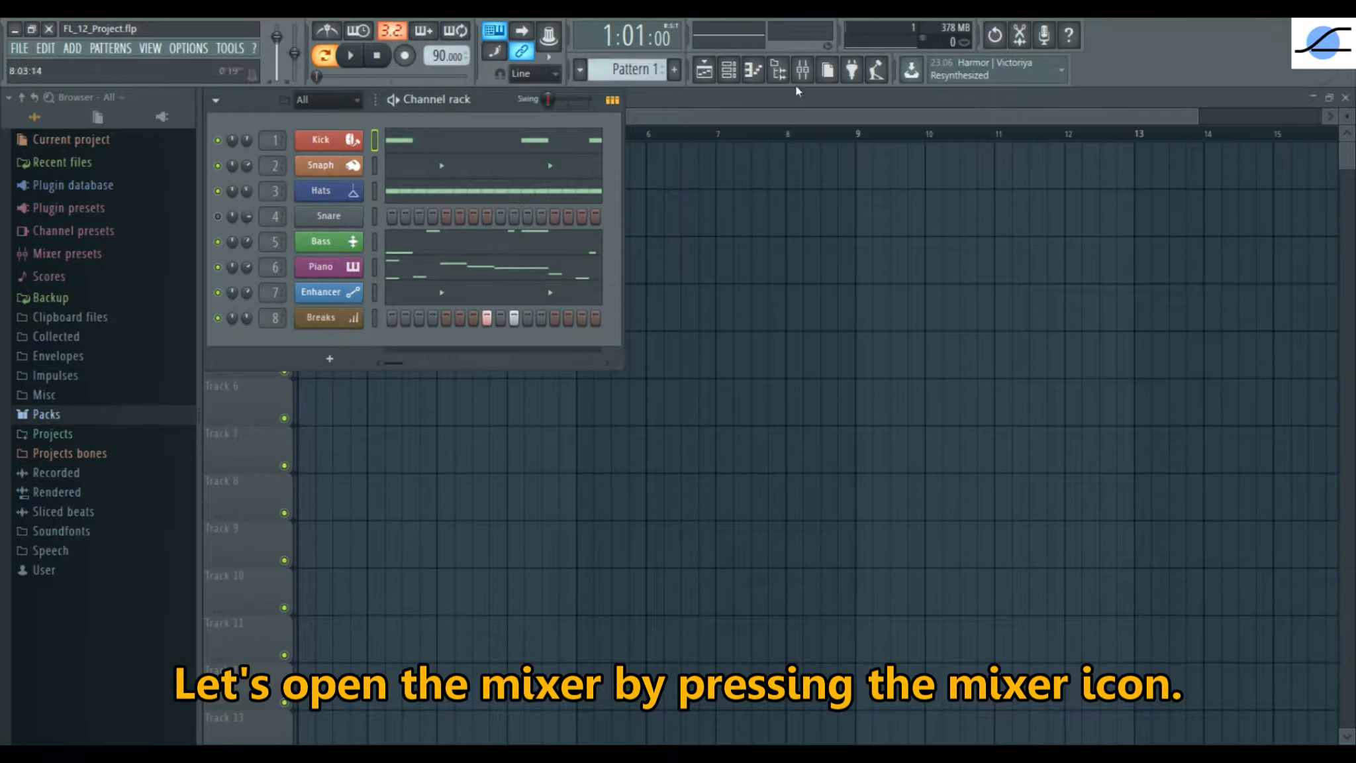
Step: Open the mixer, check the Kick channel's target mixer track in the channel rack, and return to the mixer
{"action": "left_click", "coordinate": [803, 69]}
{"action": "left_click", "coordinate": [803, 69]}
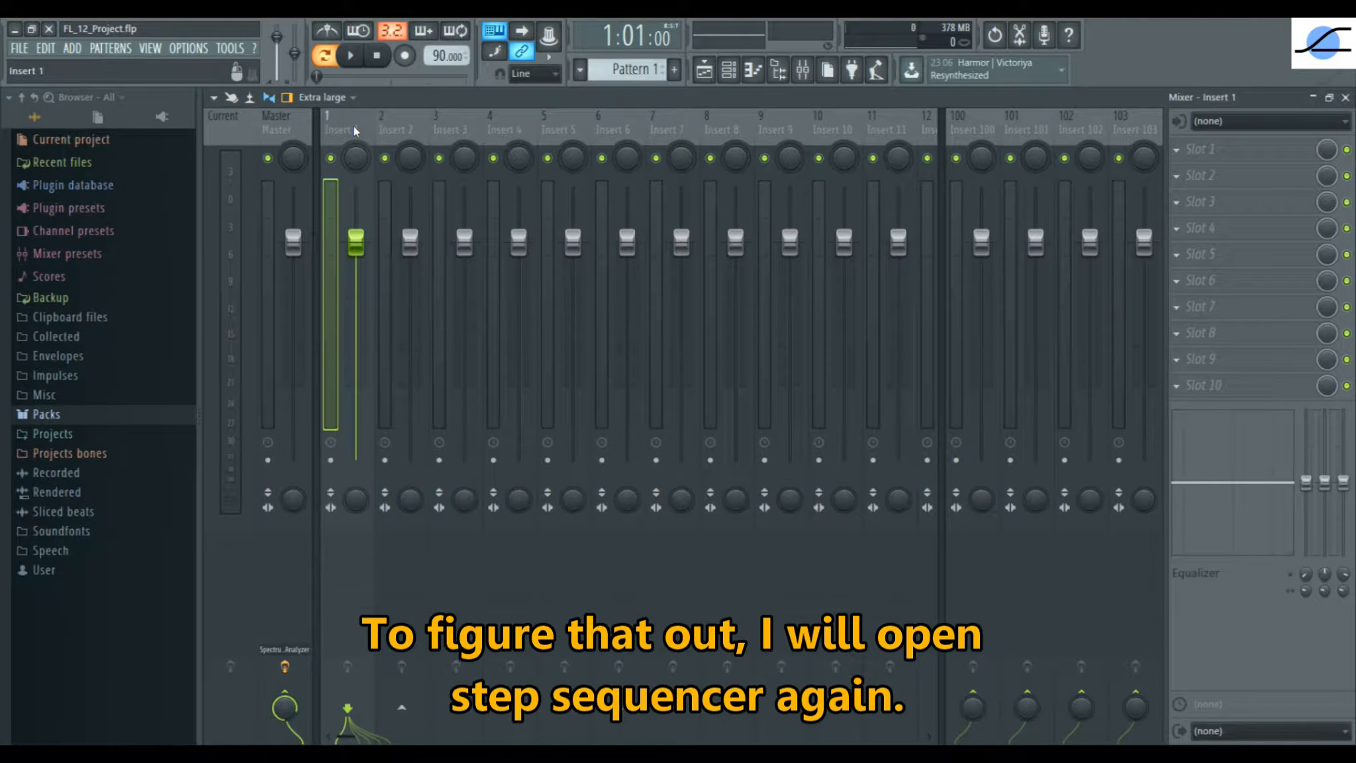
{"action": "left_click", "coordinate": [730, 70]}
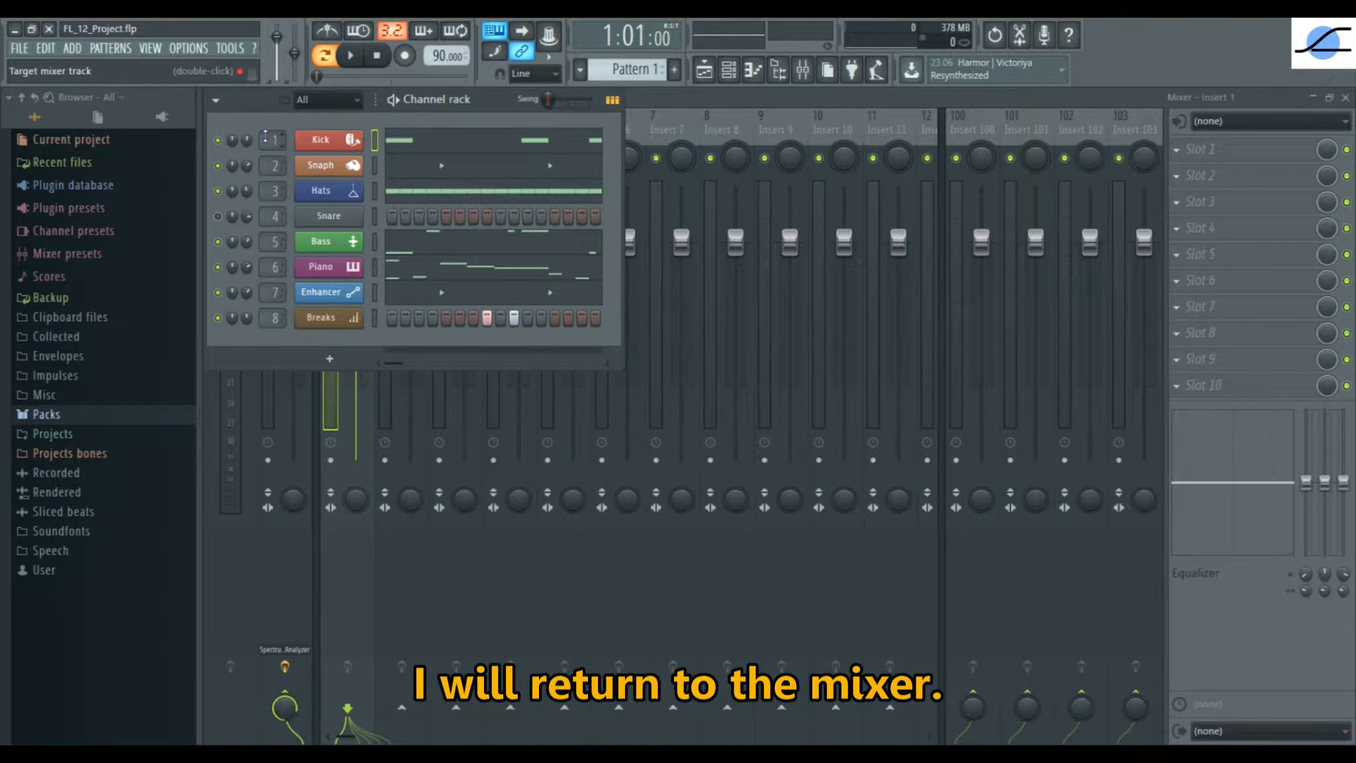
{"action": "left_click", "coordinate": [669, 102]}
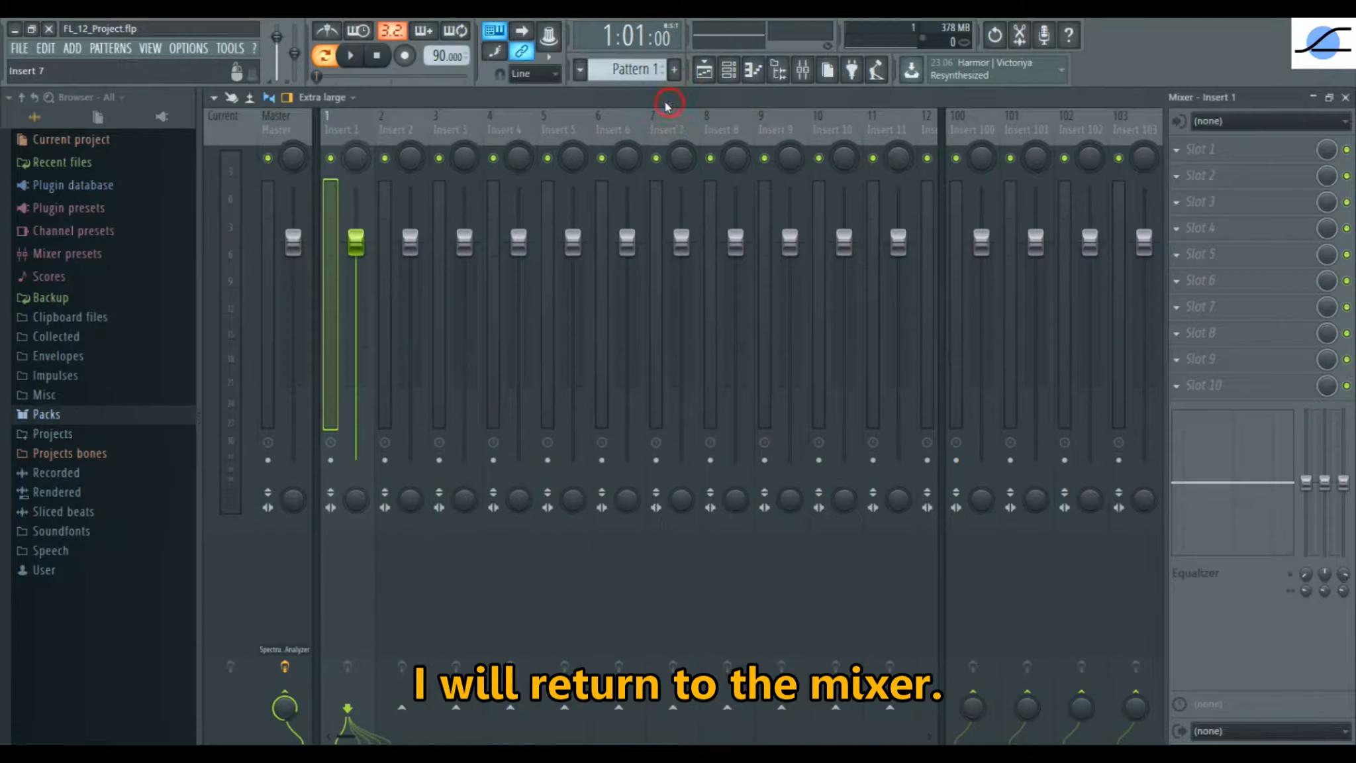
Step: Rename the Insert 1 mixer track as Kick
{"action": "right_click", "coordinate": [338, 126]}
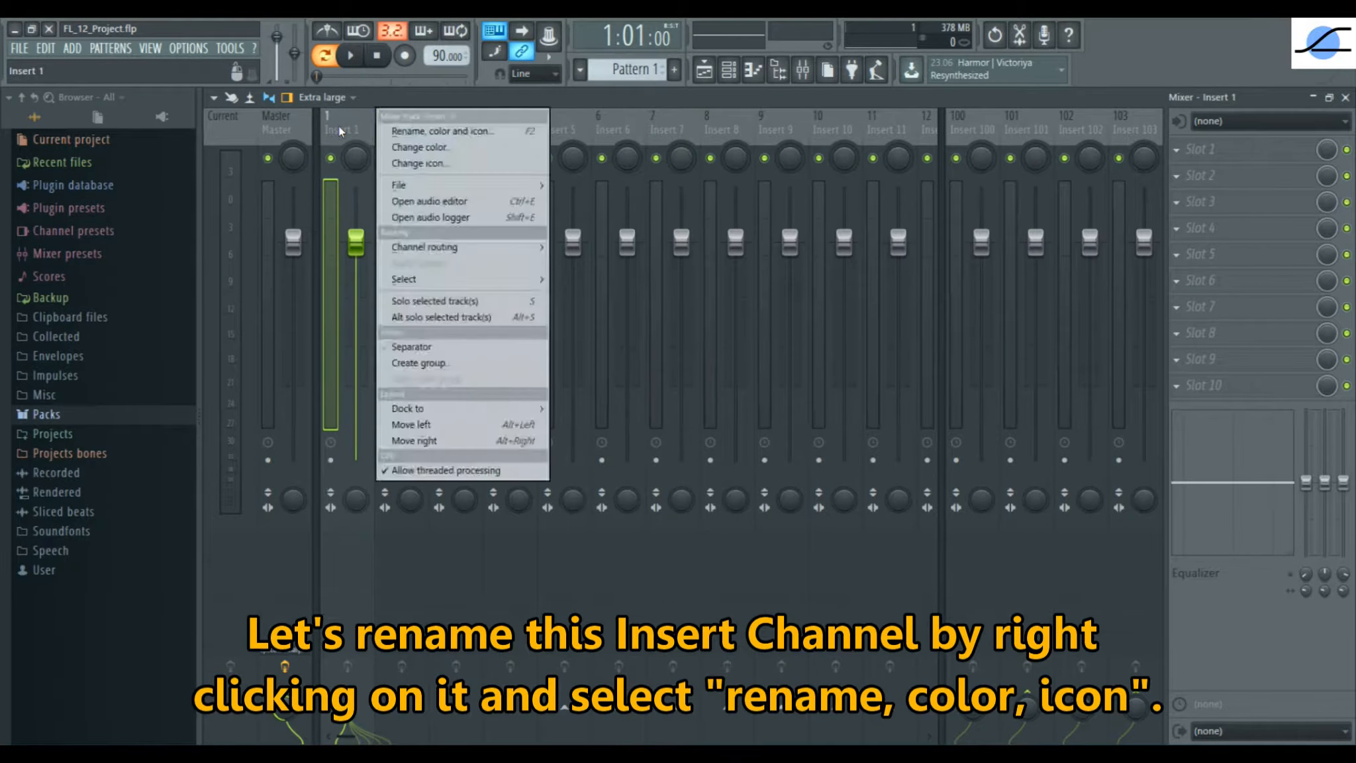
{"action": "left_click", "coordinate": [503, 133]}
{"action": "type", "text": "Kick"}
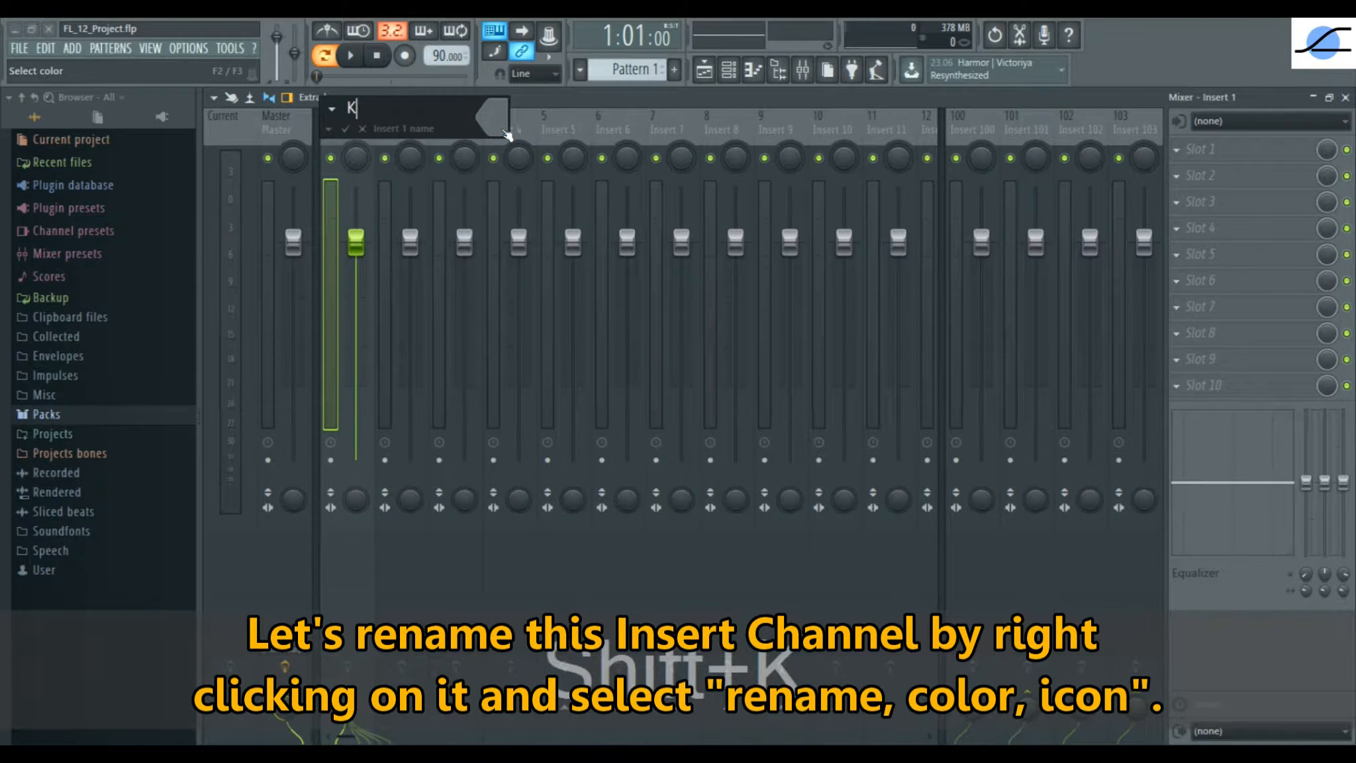
{"action": "left_click", "coordinate": [345, 129]}
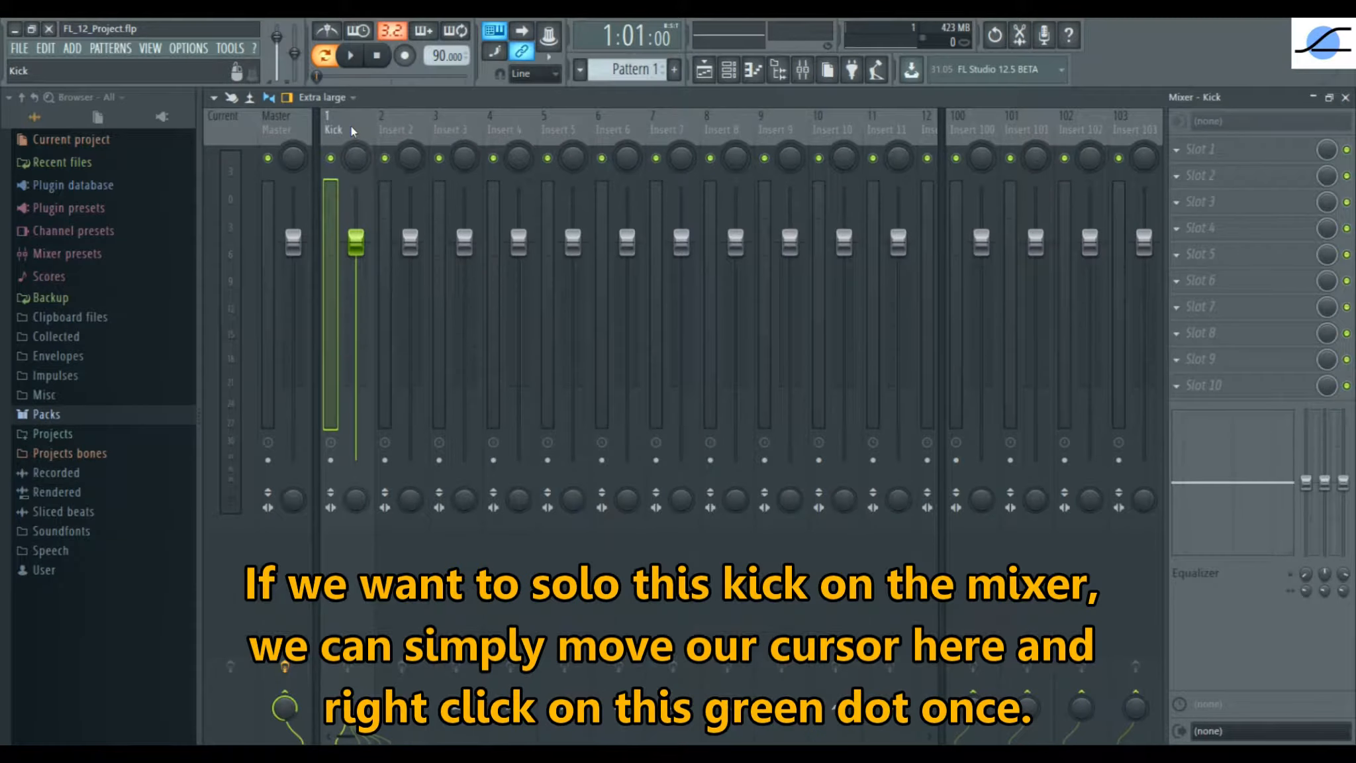
Step: Solo the Kick mixer track and play the pattern while examining its frequencies in the Master track's Spectrum Analyzer
{"action": "right_click", "coordinate": [330, 158]}
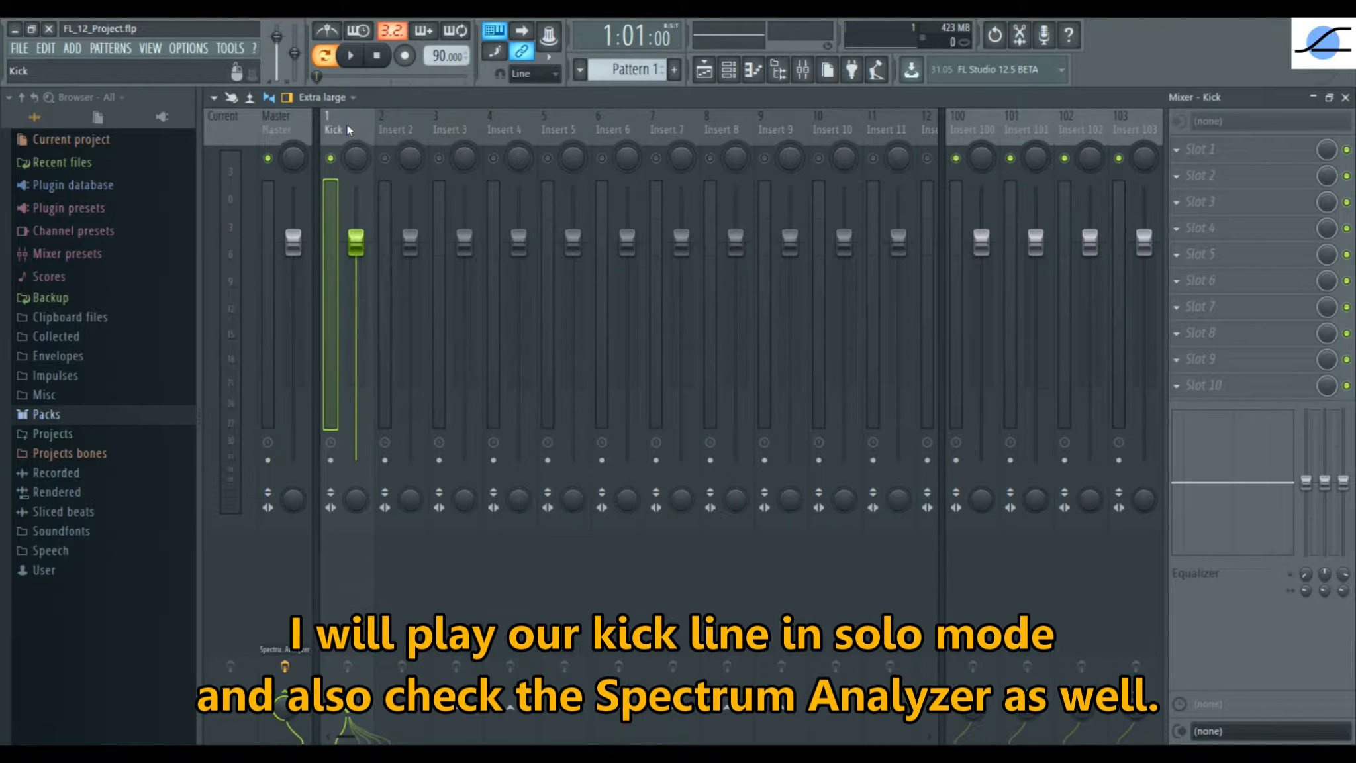
{"action": "left_click", "coordinate": [352, 57]}
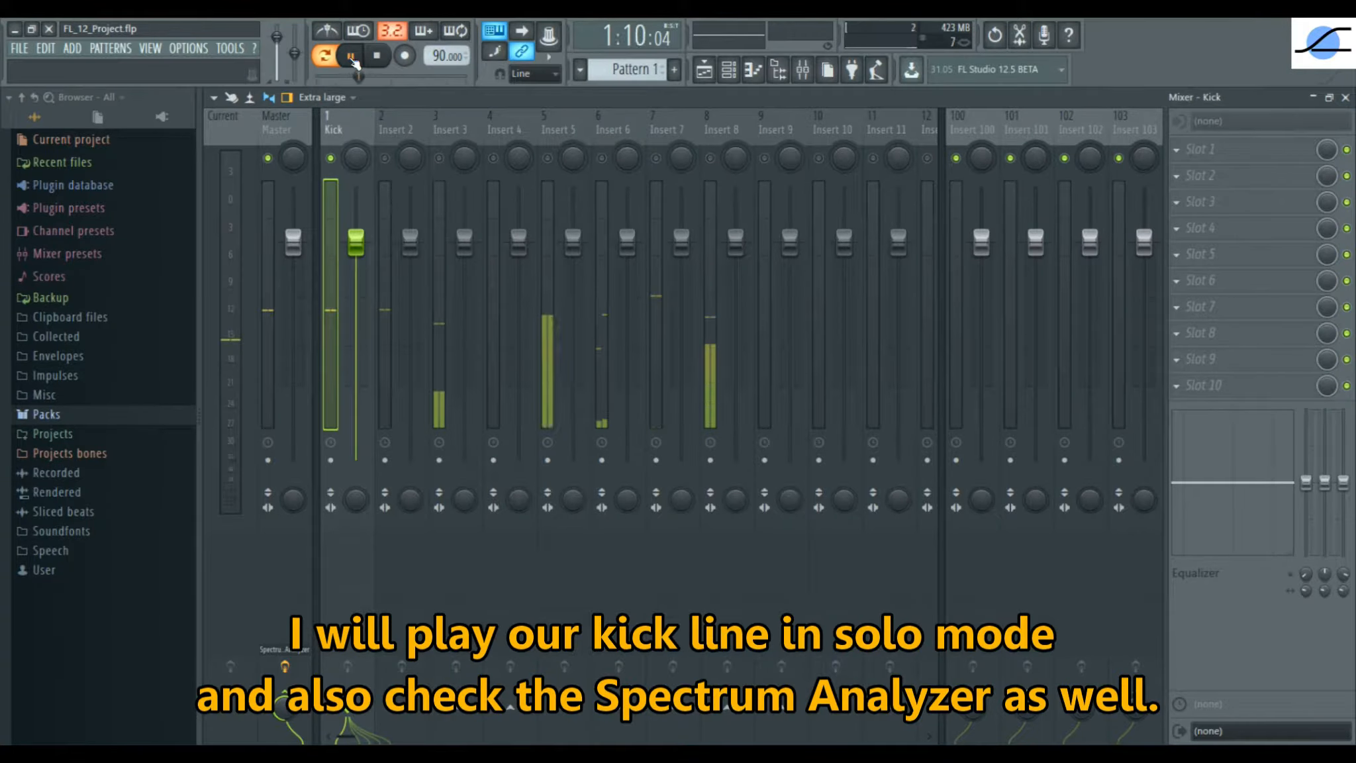
{"action": "left_click", "coordinate": [269, 194]}
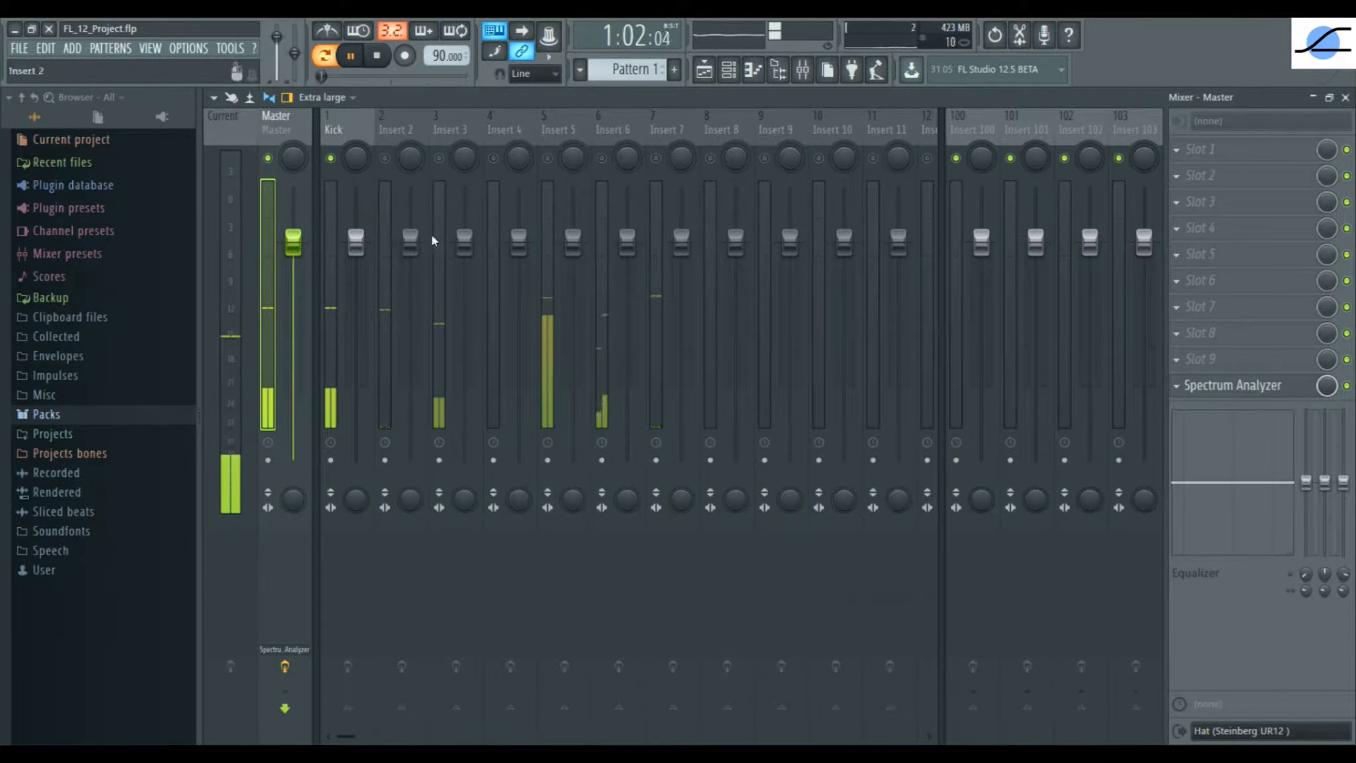
{"action": "left_click", "coordinate": [1231, 390]}
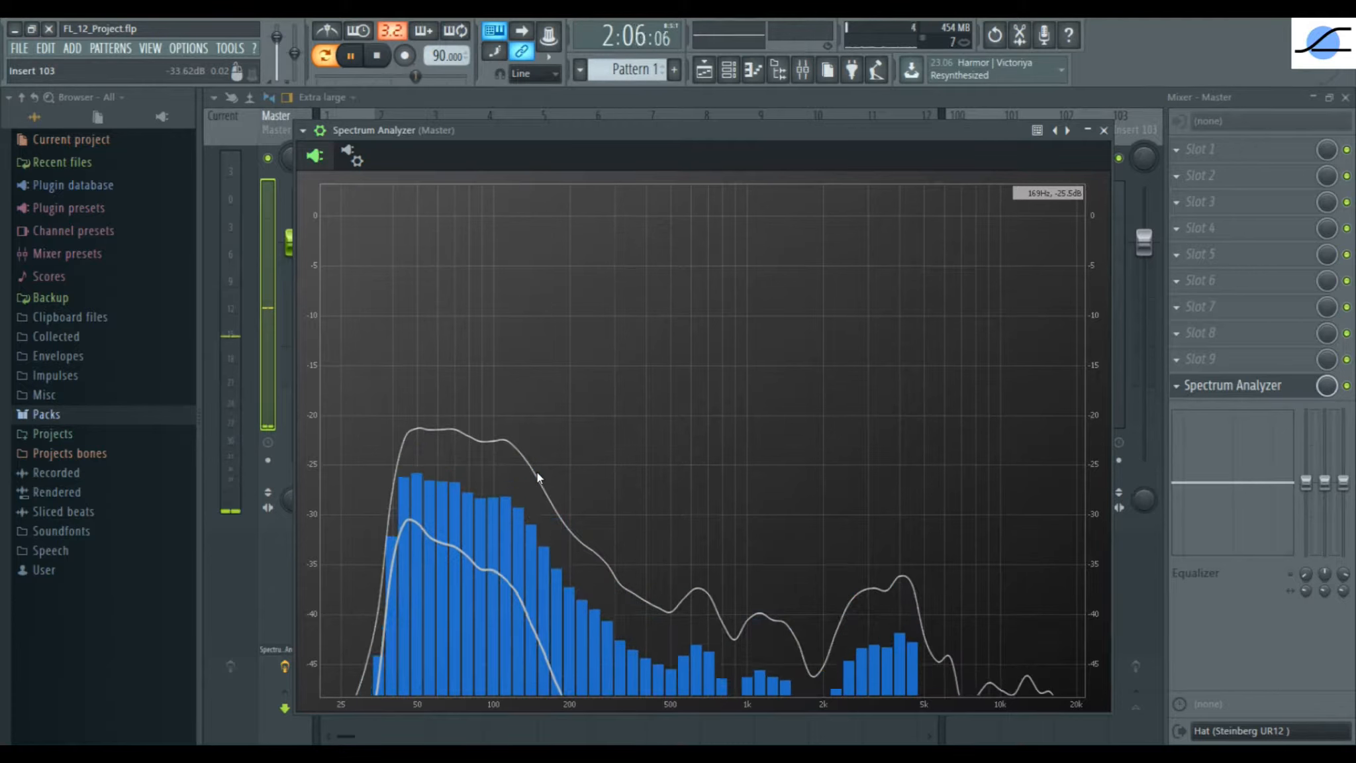
{"action": "left_click", "coordinate": [350, 56]}
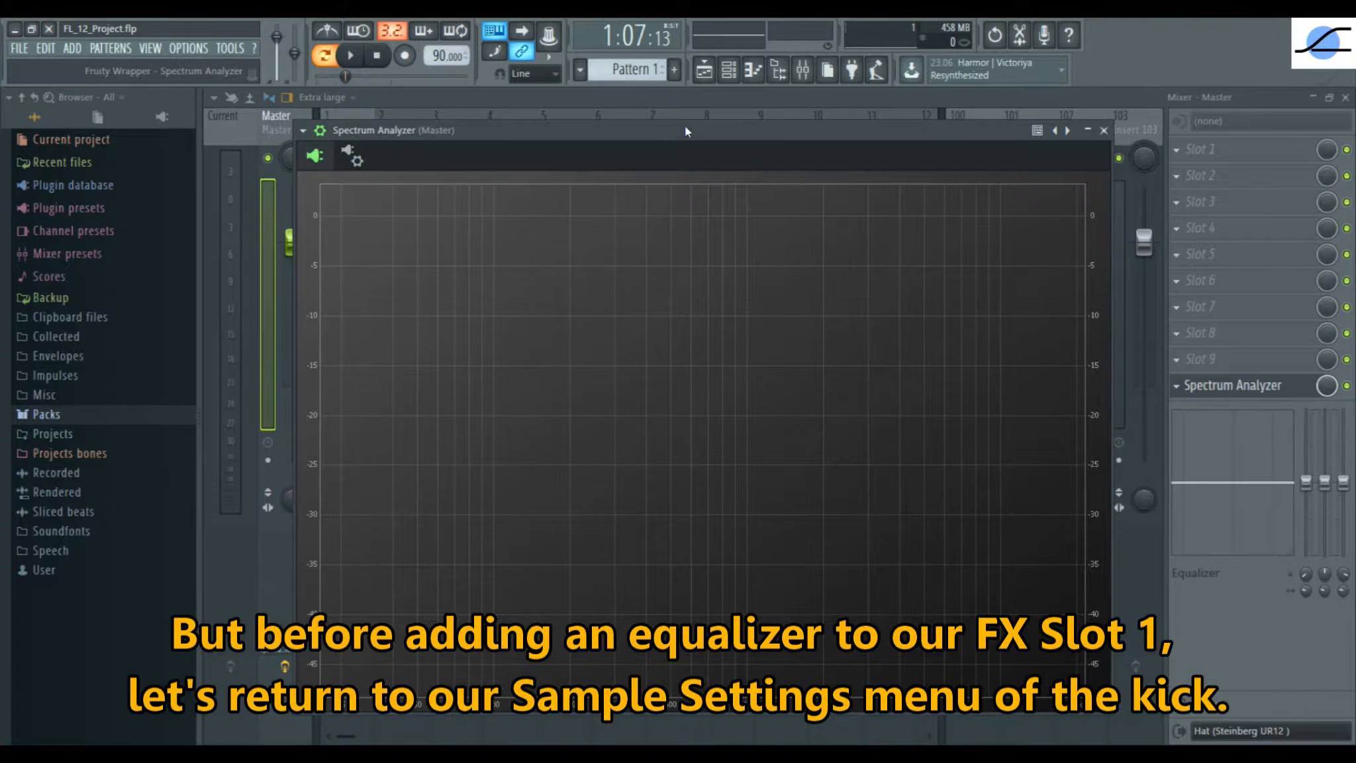
Step: Open the Kick channel's sample settings and shorten the sample by raising its quick fade-out
{"action": "left_click", "coordinate": [736, 74]}
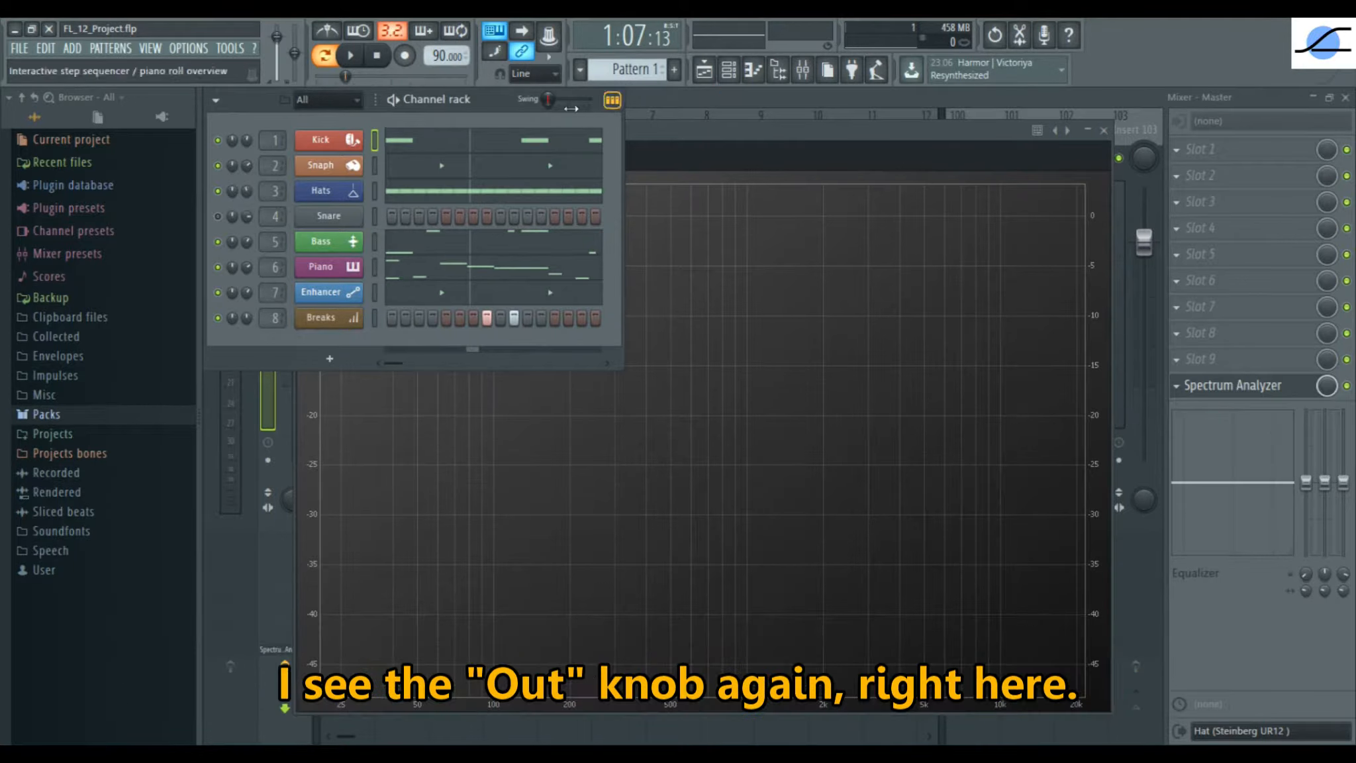
{"action": "left_click", "coordinate": [334, 141]}
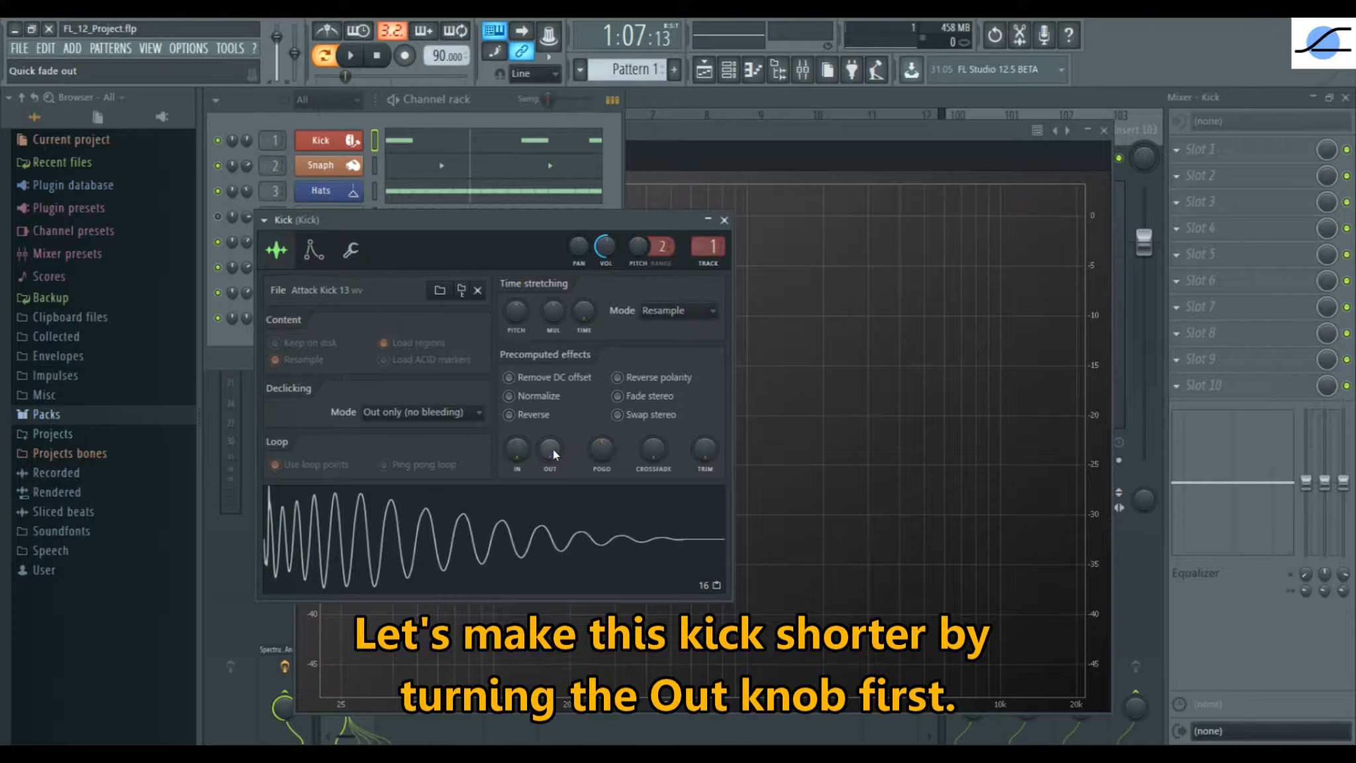
{"action": "left_click_drag", "start_coordinate": [550, 449], "coordinate": [550, 426]}
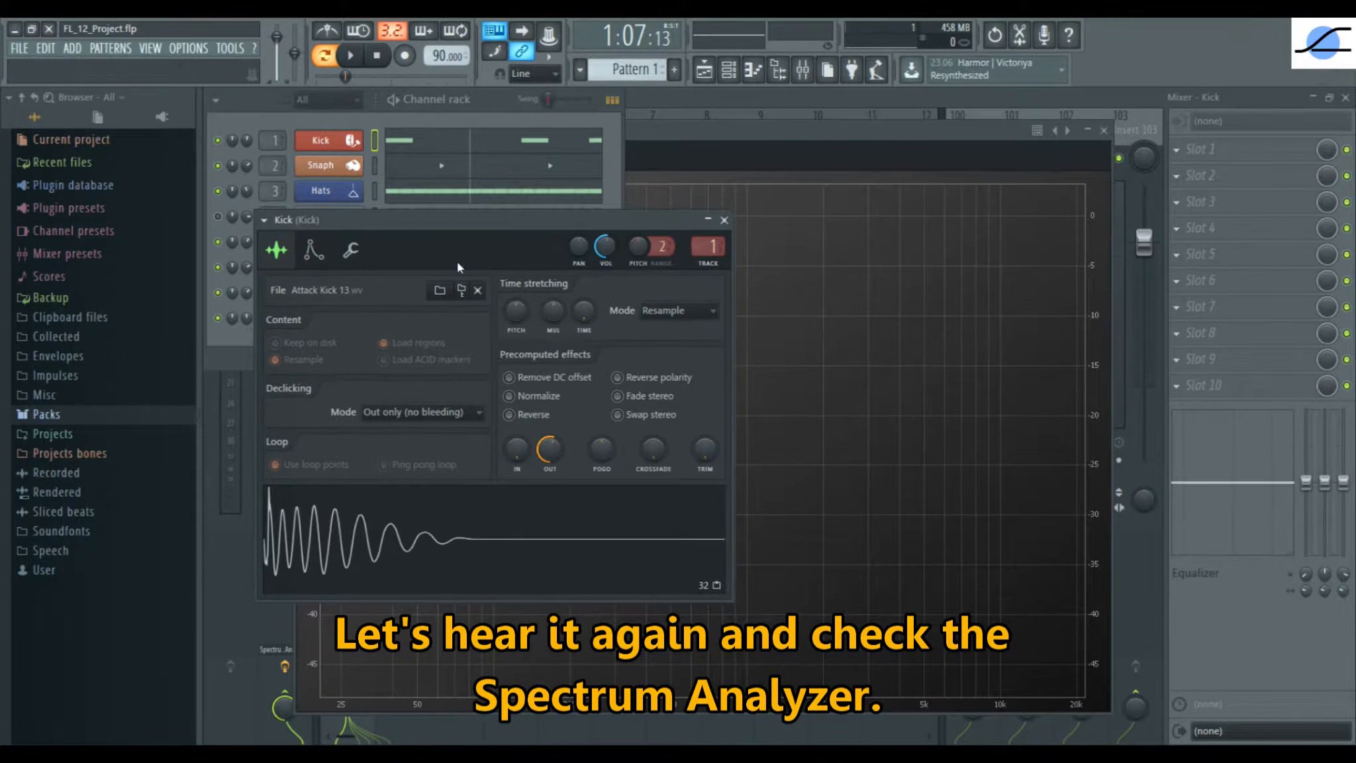
Step: Play the shortened kick and examine its frequencies in the Spectrum Analyzer, and pause playback
{"action": "left_click", "coordinate": [353, 63]}
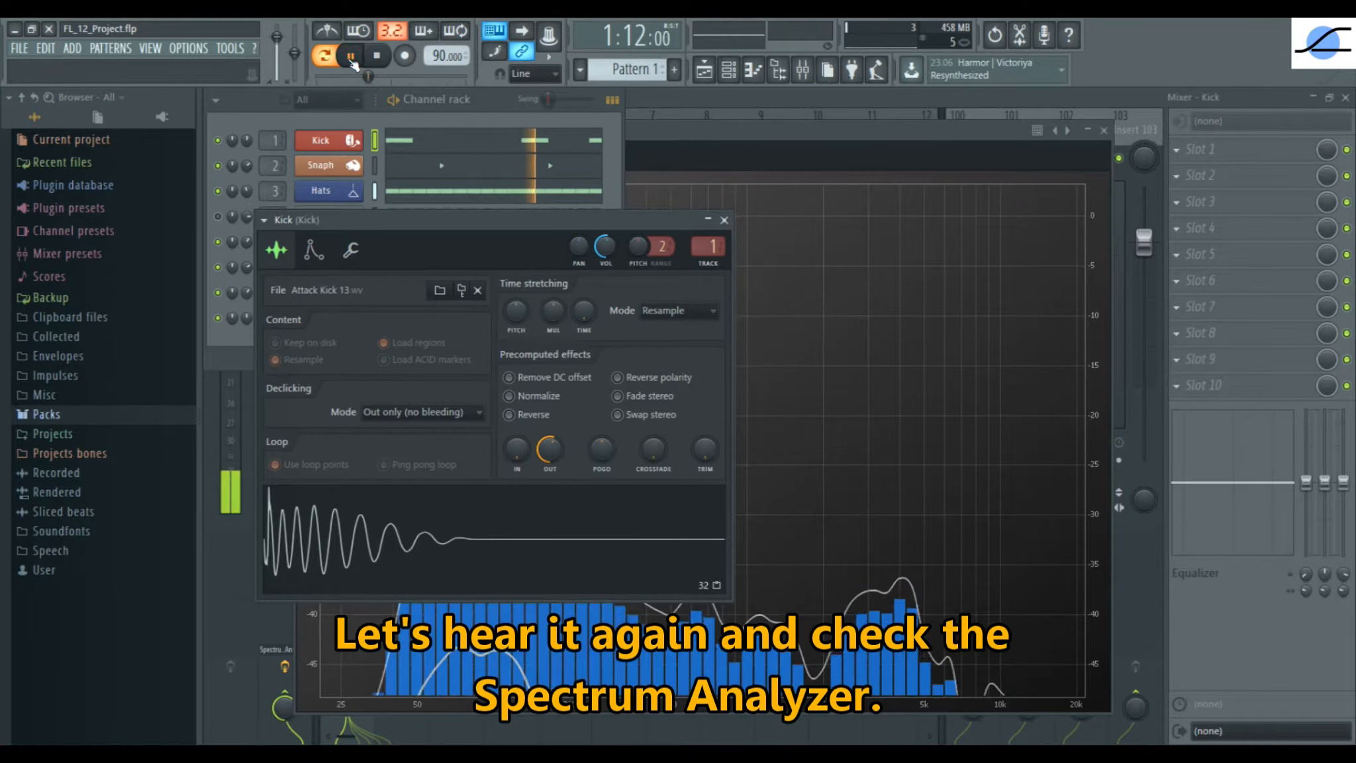
{"action": "left_click", "coordinate": [748, 131]}
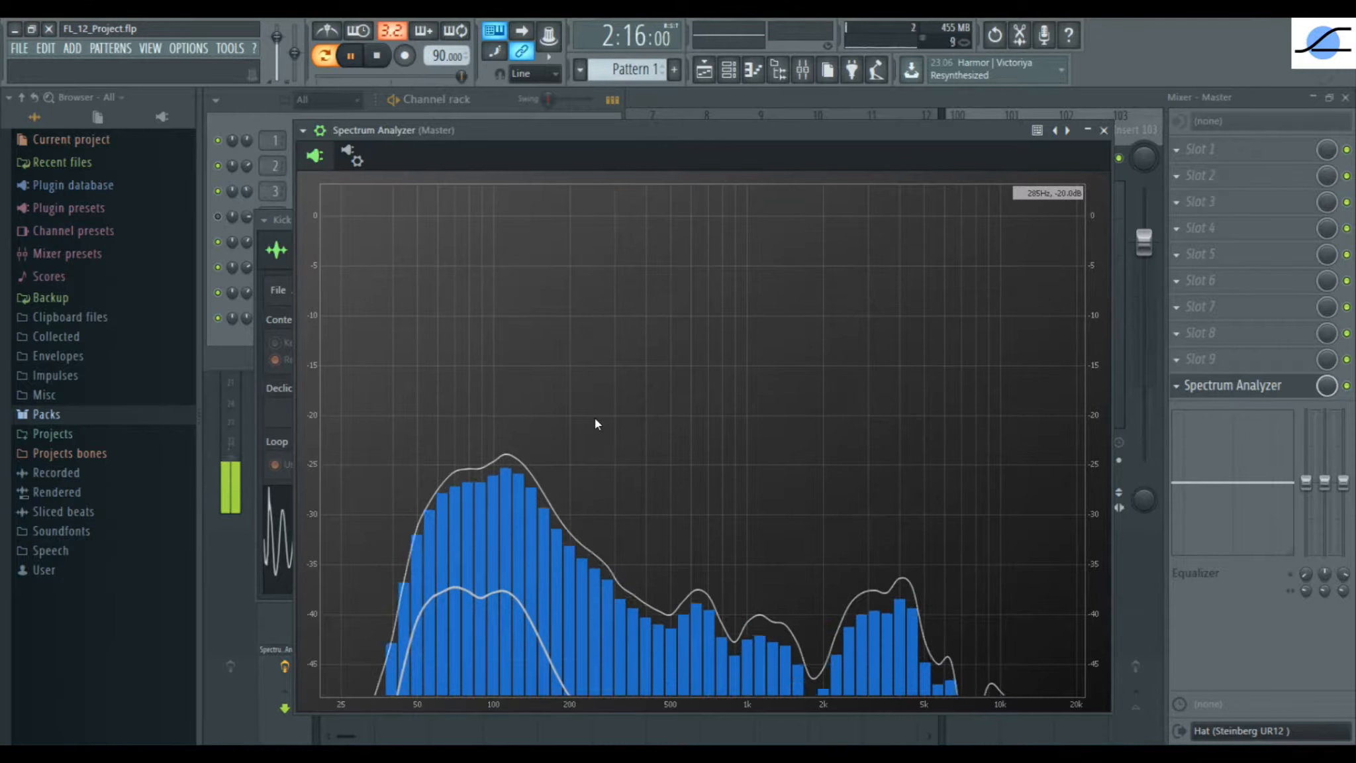
{"action": "left_click", "coordinate": [351, 56]}
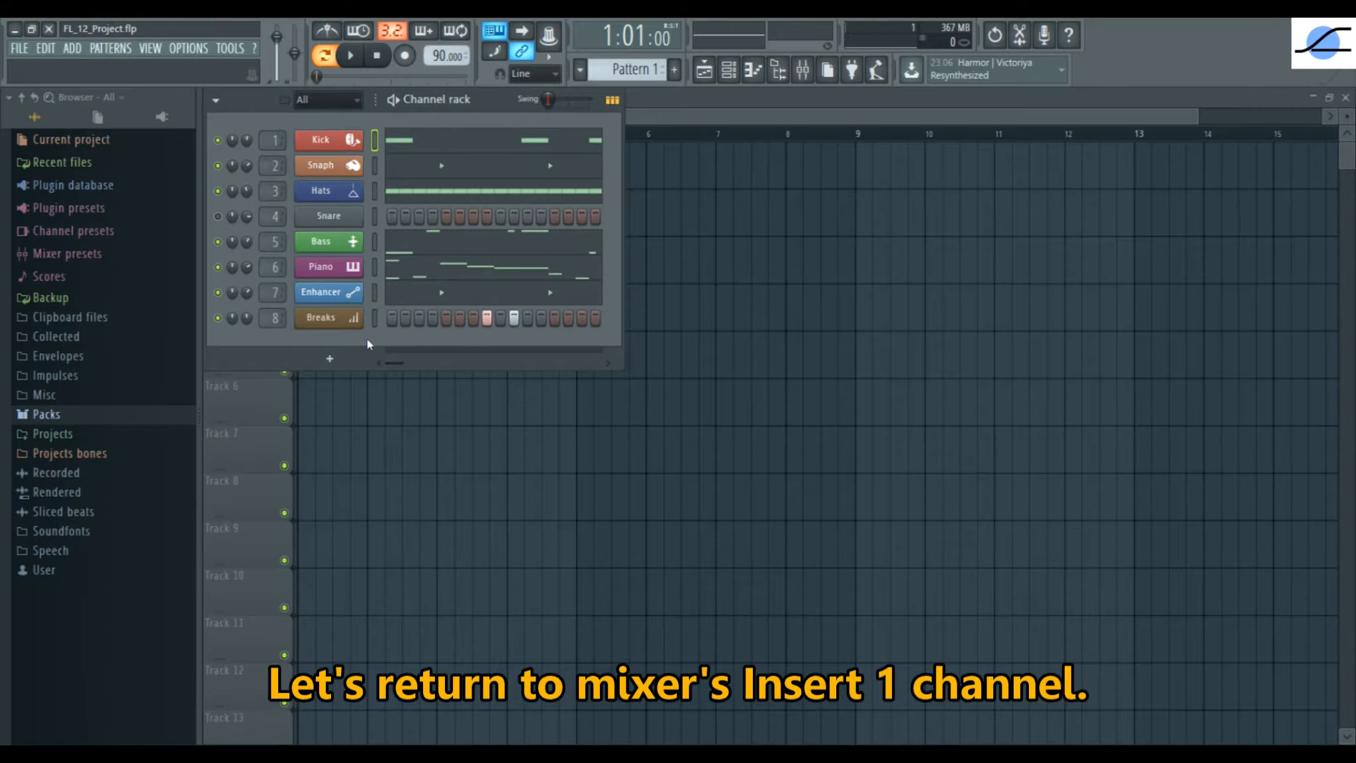
Step: Load Fruity Parametric EQ 2 into effect slot 1 of the Kick mixer track and maximize its window
{"action": "left_click", "coordinate": [803, 70]}
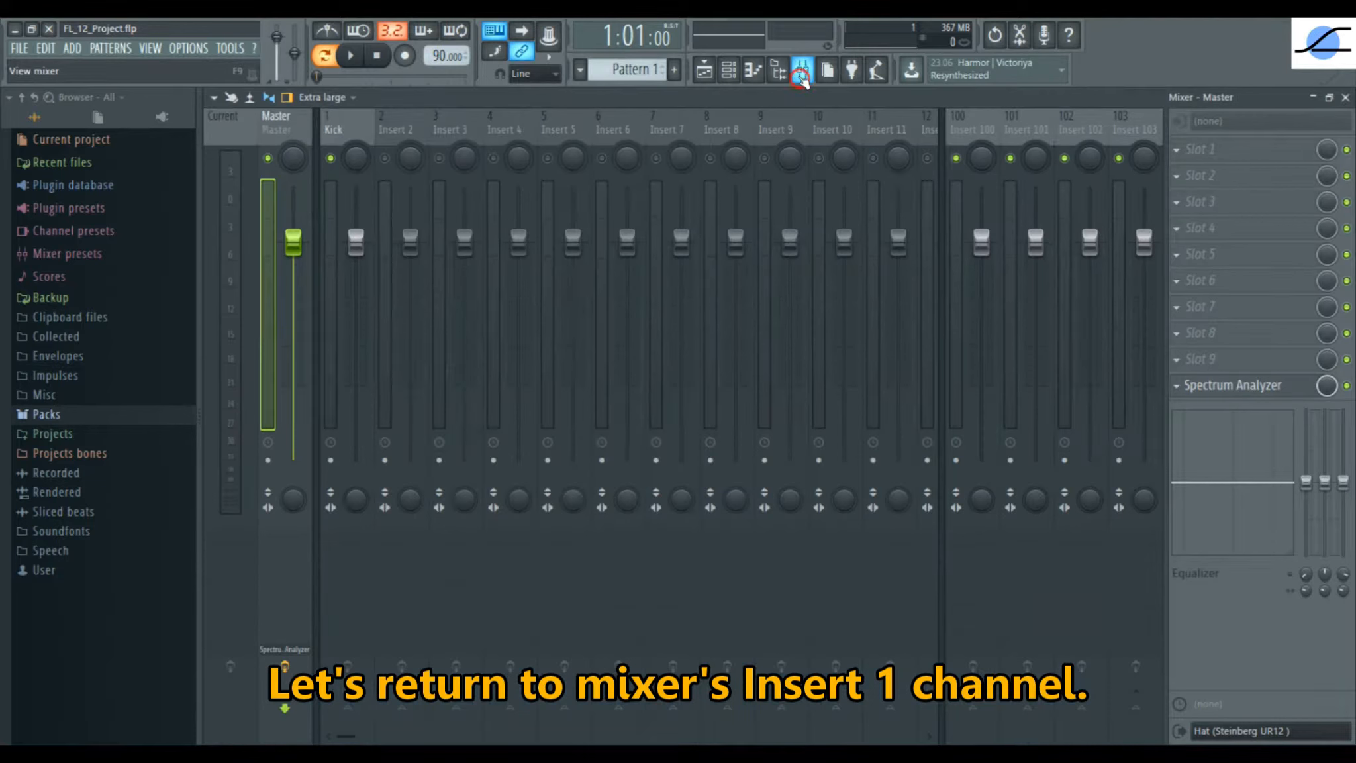
{"action": "left_click", "coordinate": [333, 193]}
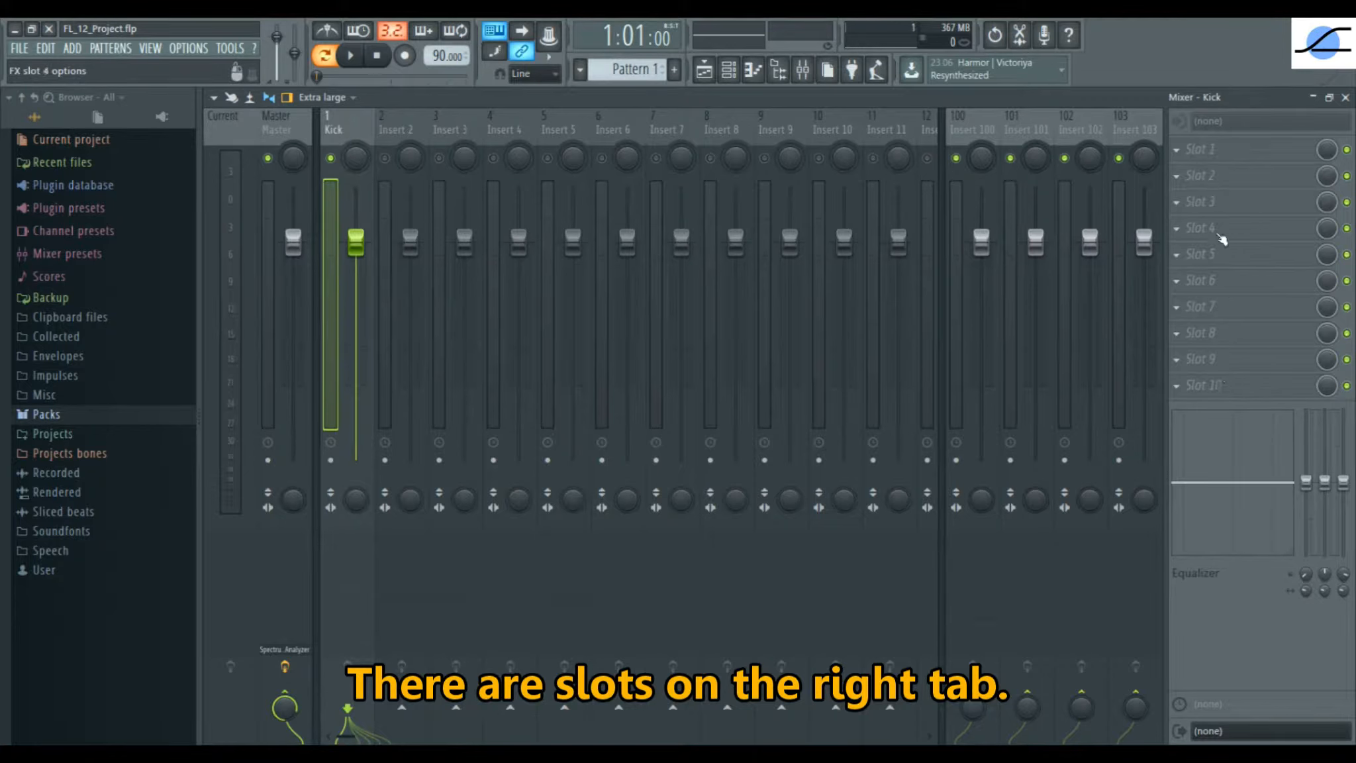
{"action": "left_click", "coordinate": [1179, 151]}
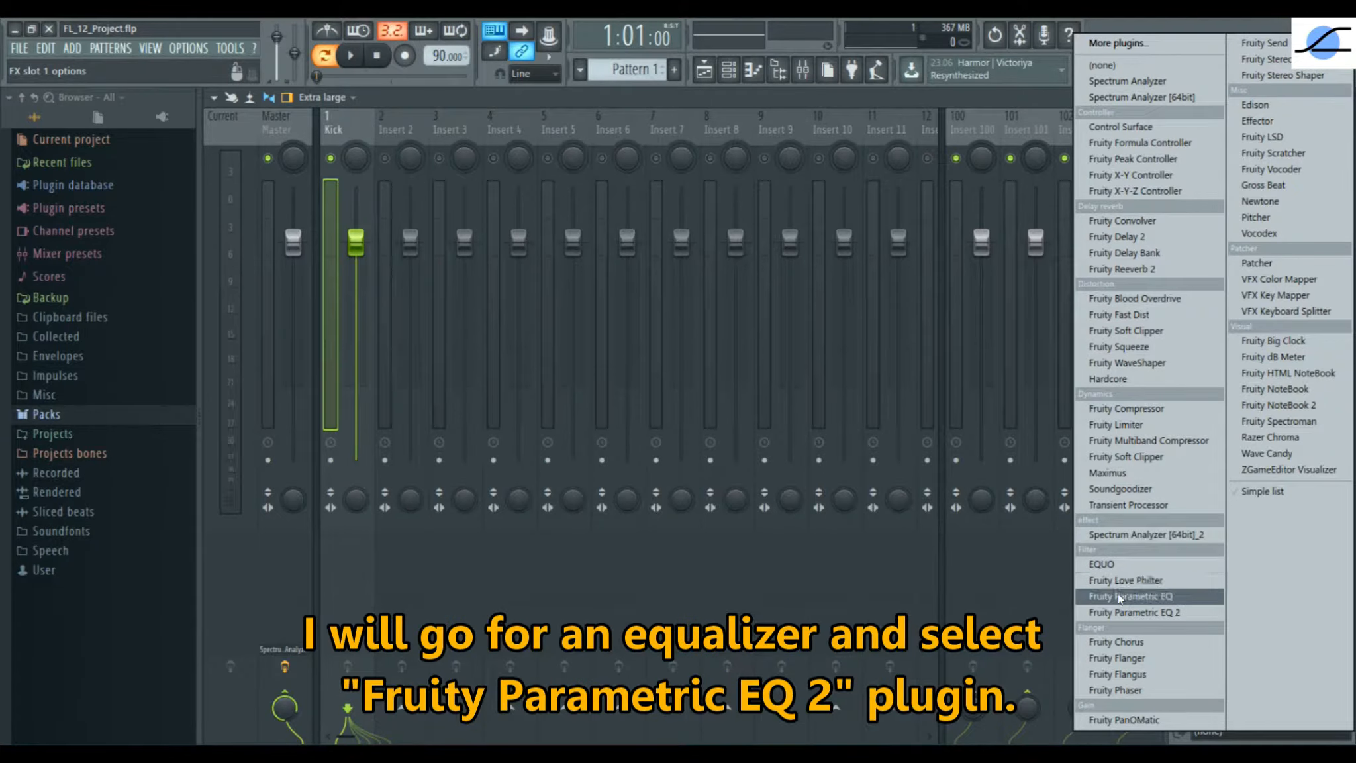
{"action": "left_click", "coordinate": [1197, 613]}
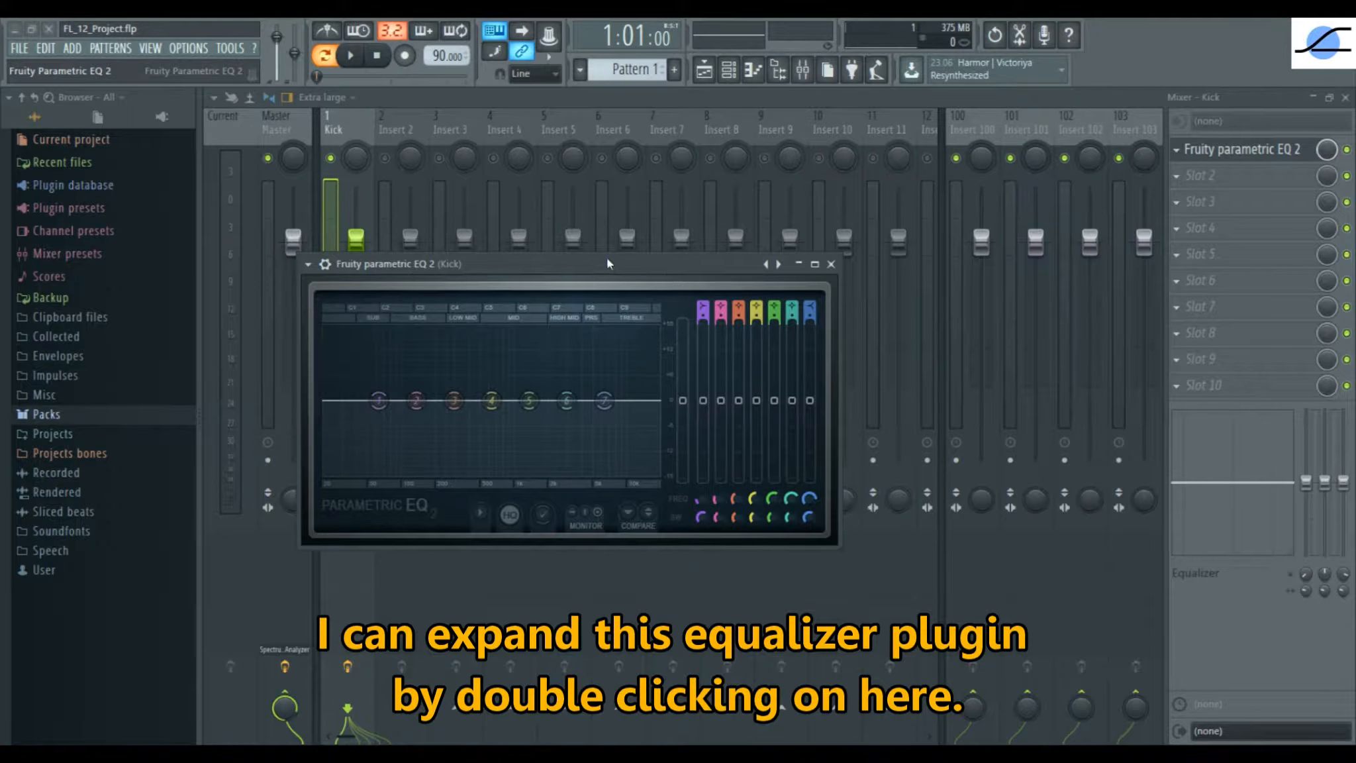
{"action": "double_click", "coordinate": [641, 259]}
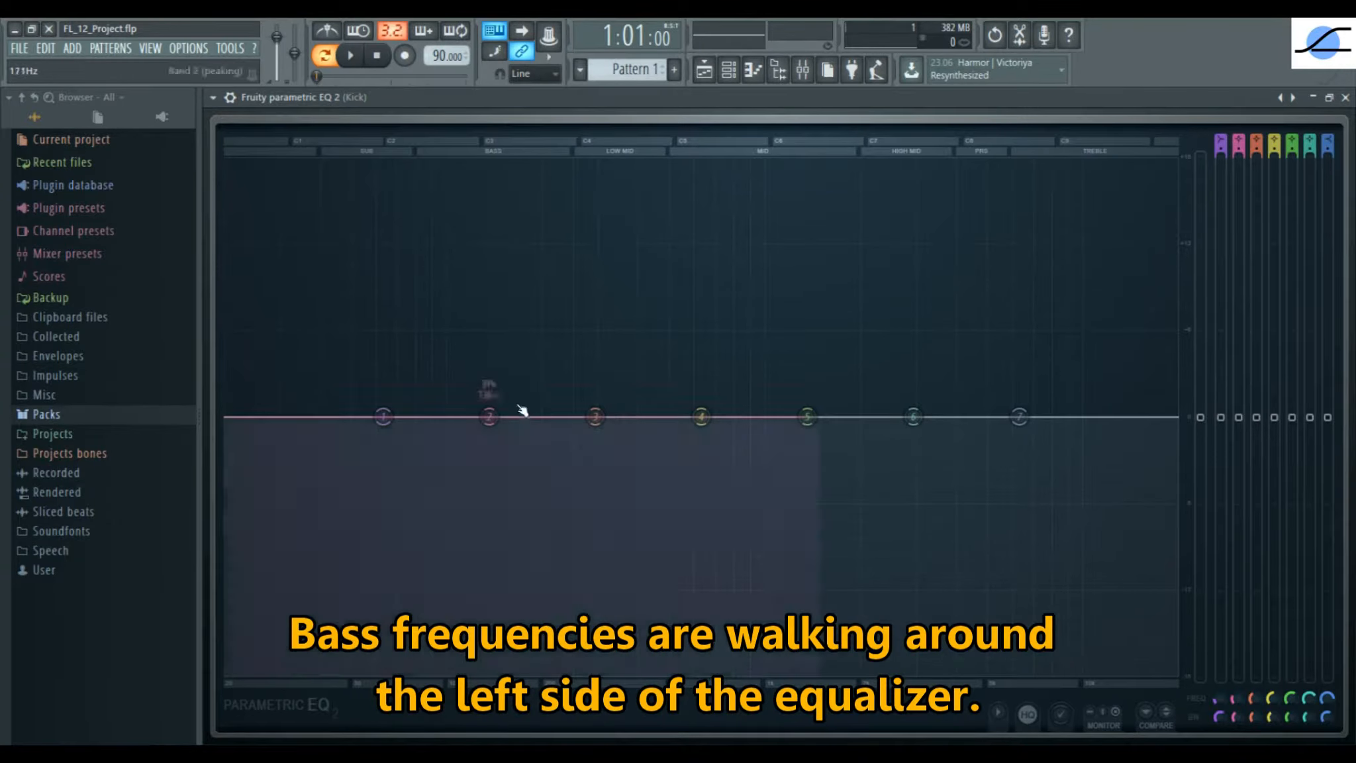
{"action": "mouse_move", "coordinate": [392, 409]}
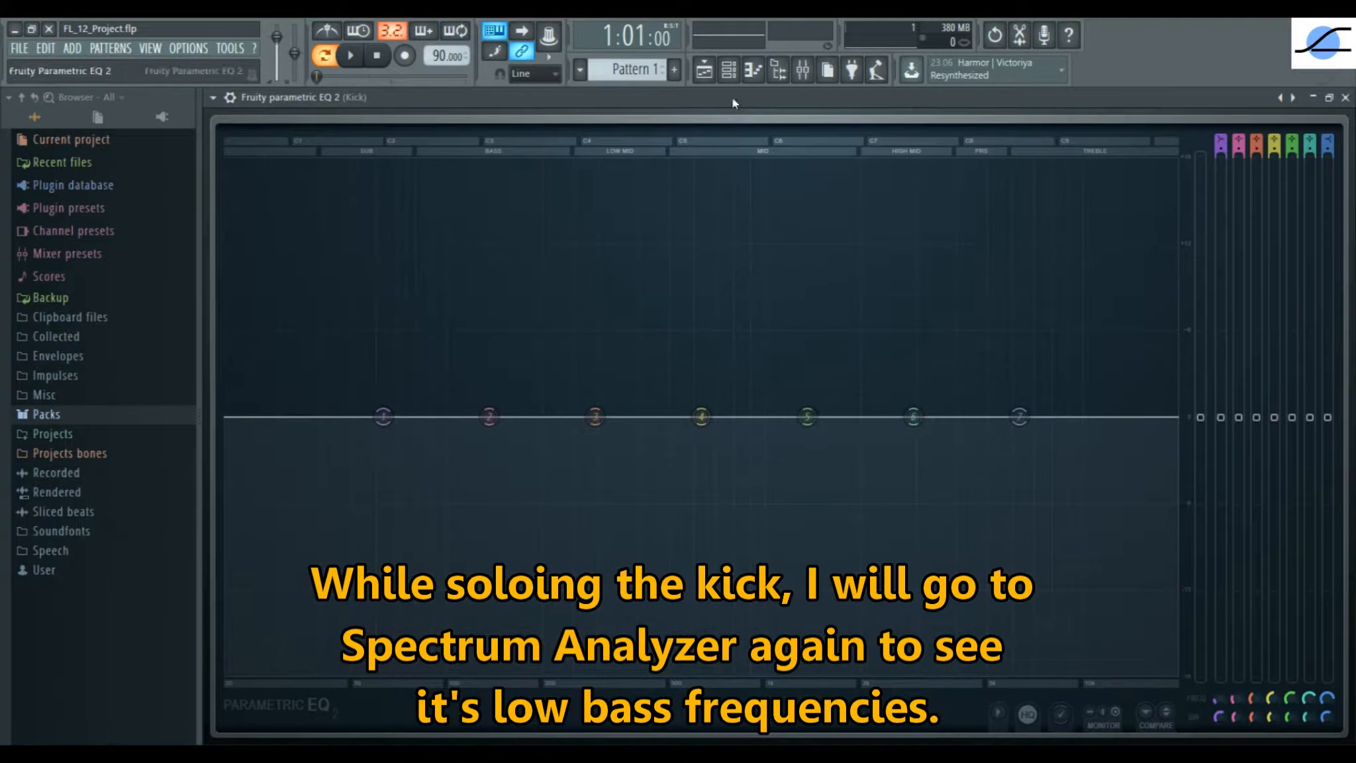
Step: Play the soloed kick and examine its low bass frequencies in the Master track's Spectrum Analyzer, and close the analyzer
{"action": "left_click", "coordinate": [728, 69]}
{"action": "left_click", "coordinate": [802, 71]}
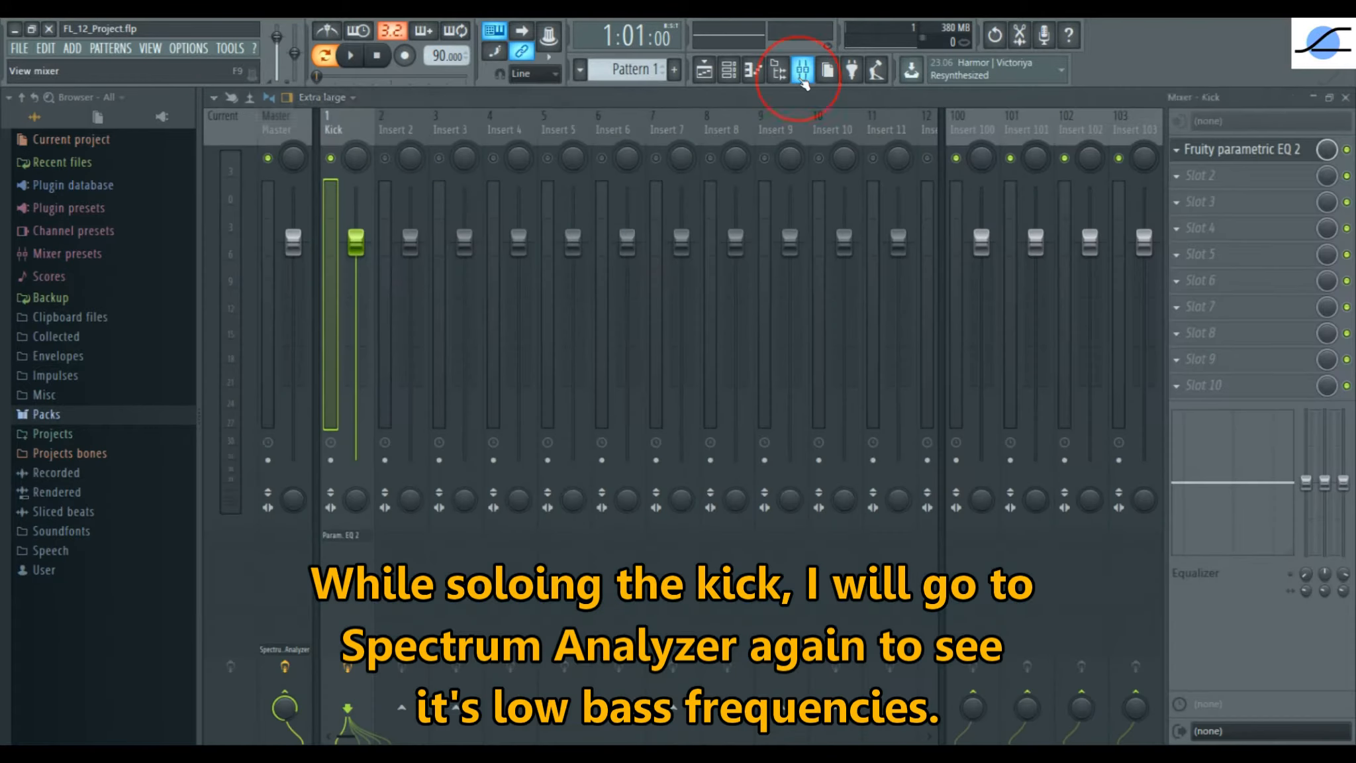
{"action": "left_click", "coordinate": [294, 278]}
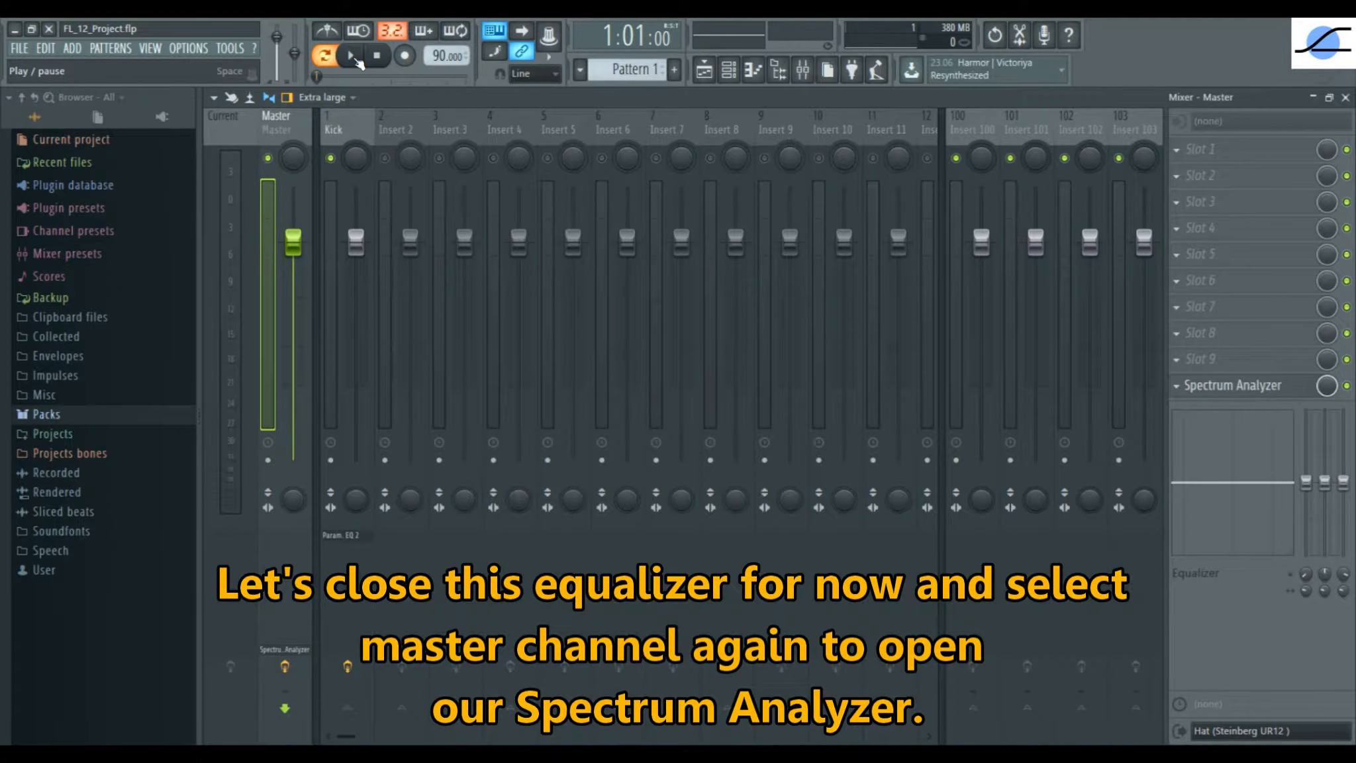
{"action": "left_click", "coordinate": [1247, 392]}
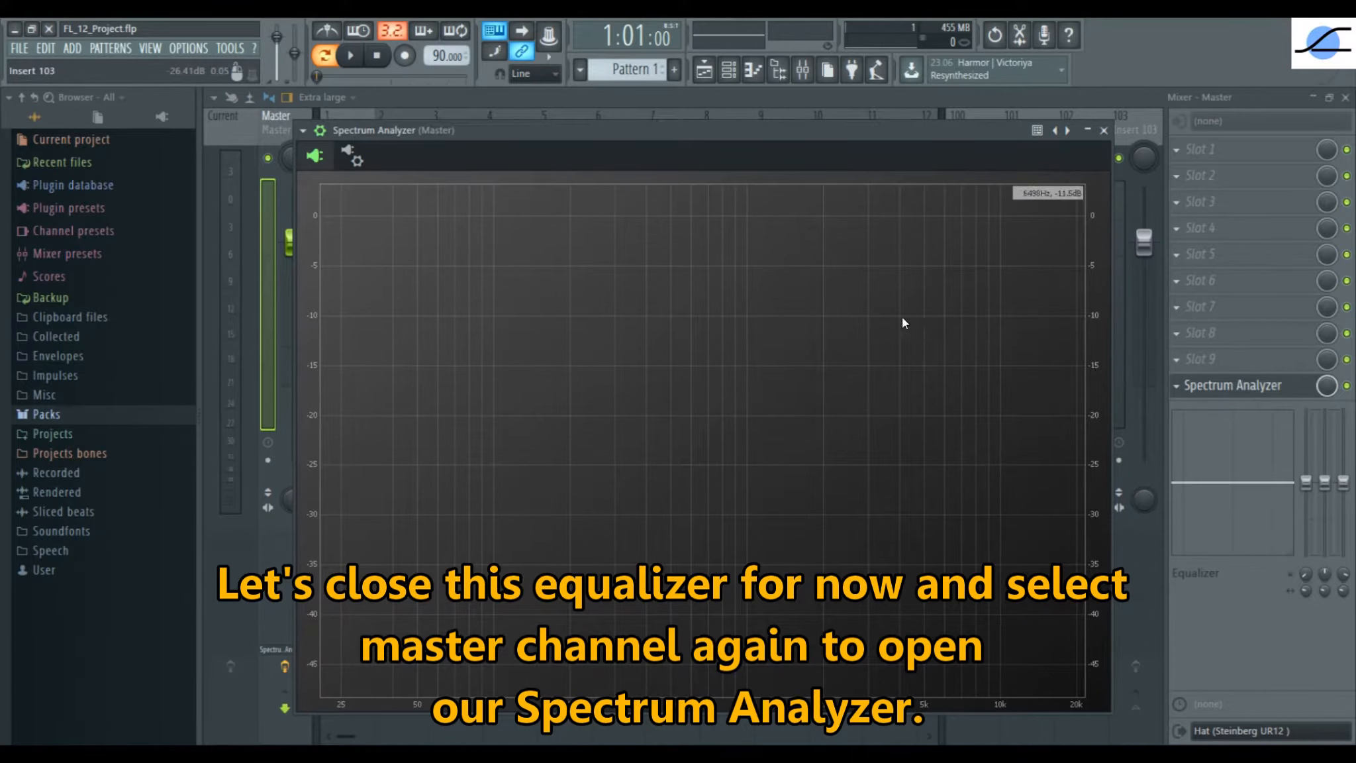
{"action": "left_click", "coordinate": [355, 56]}
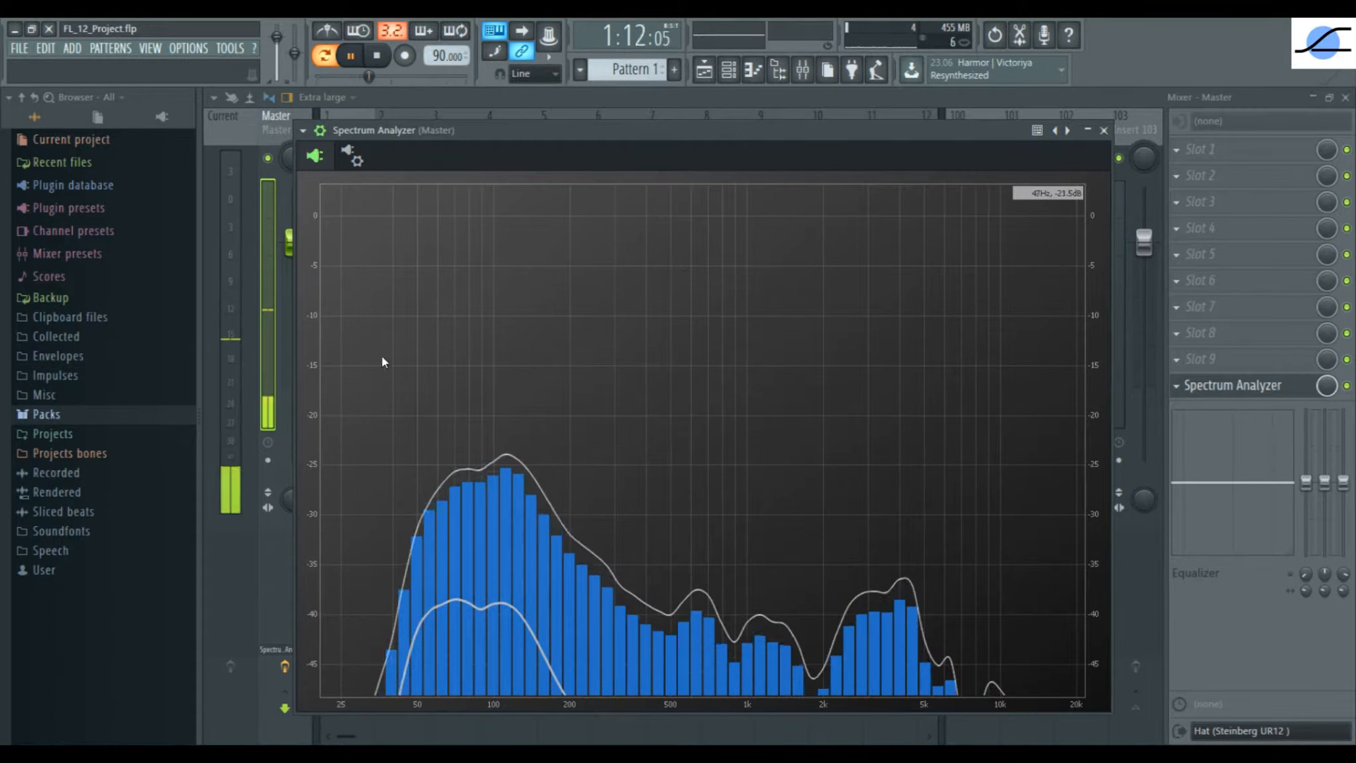
{"action": "left_click", "coordinate": [350, 55]}
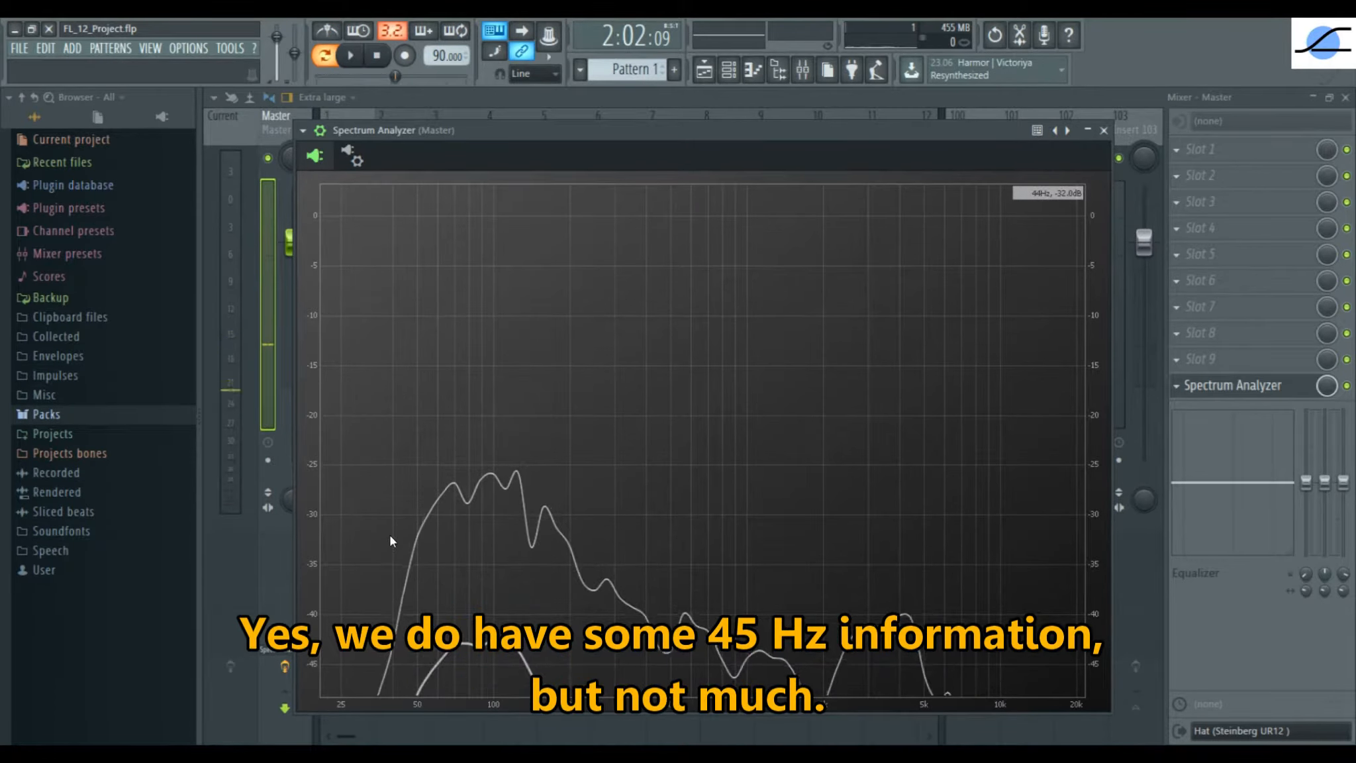
{"action": "left_click", "coordinate": [1104, 131]}
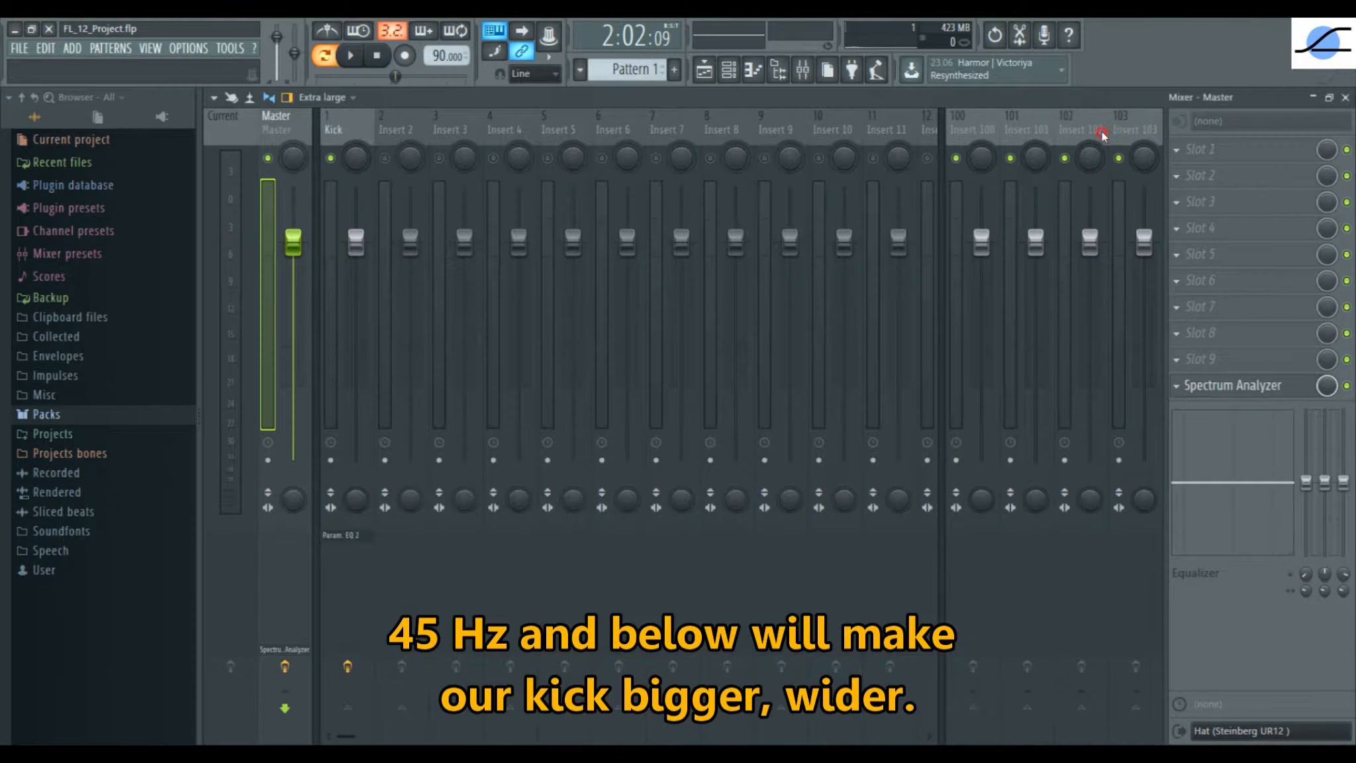
Step: Reopen the Kick track's Fruity Parametric EQ 2 and set the band 1 frequency to 45 Hz
{"action": "left_click", "coordinate": [330, 299]}
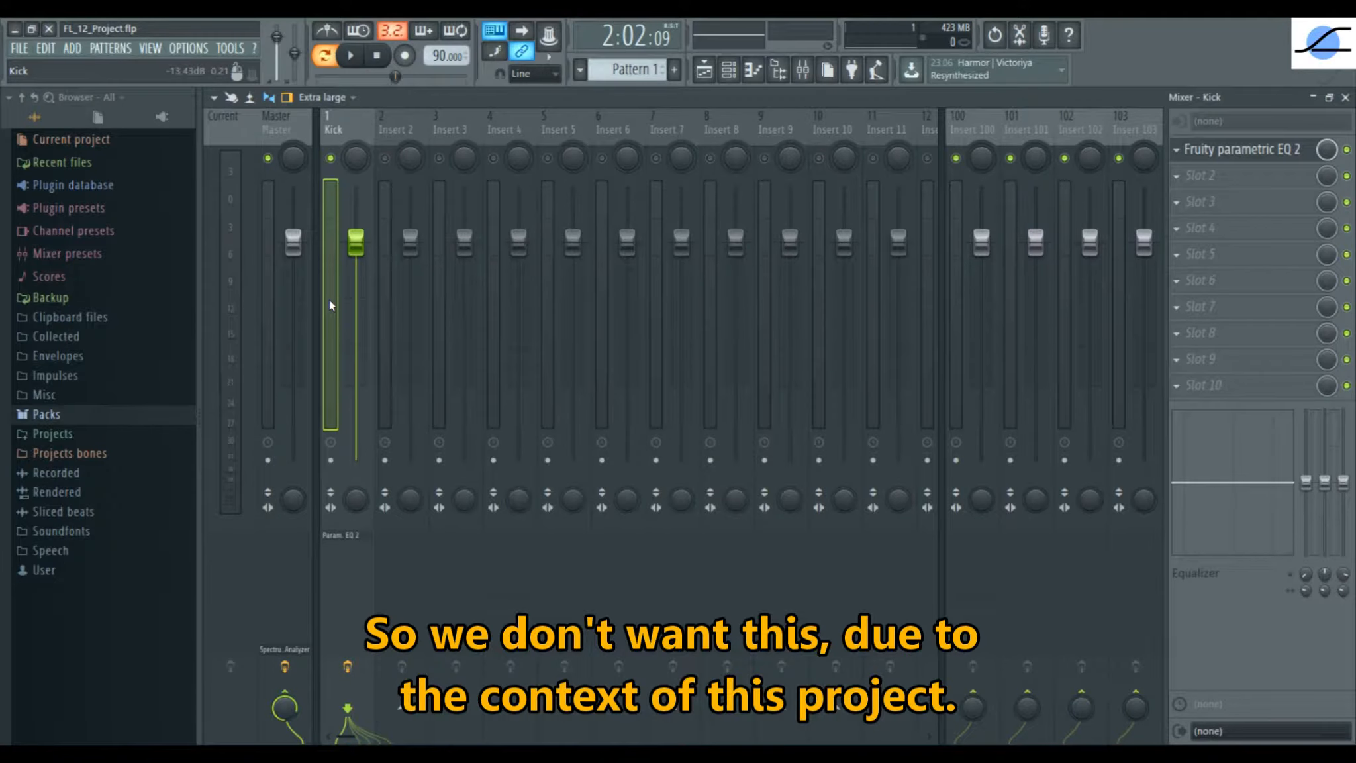
{"action": "left_click", "coordinate": [1244, 155]}
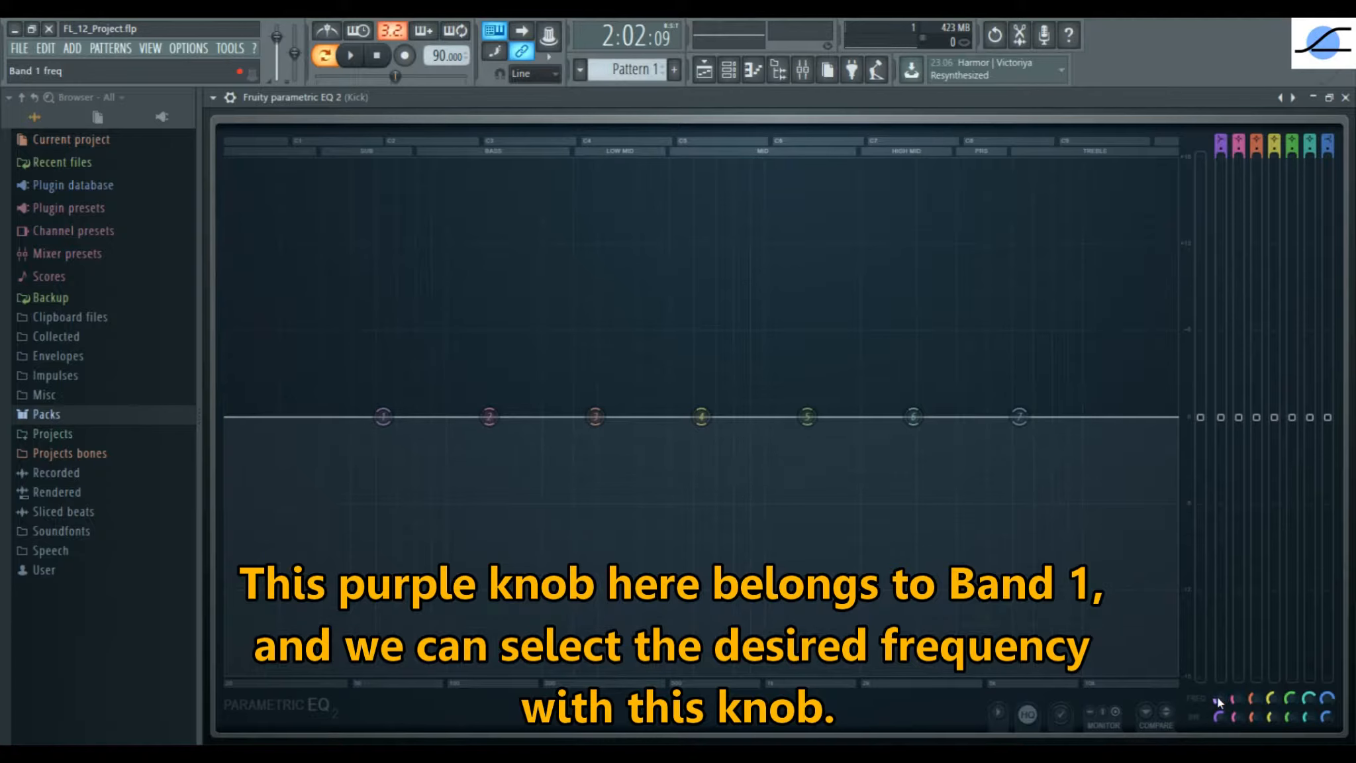
{"action": "mouse_move", "coordinate": [1218, 697]}
{"action": "left_mouse_down"}
{"action": "mouse_move", "coordinate": [1218, 614]}
{"action": "mouse_move", "coordinate": [1218, 657]}
{"action": "left_mouse_up"}
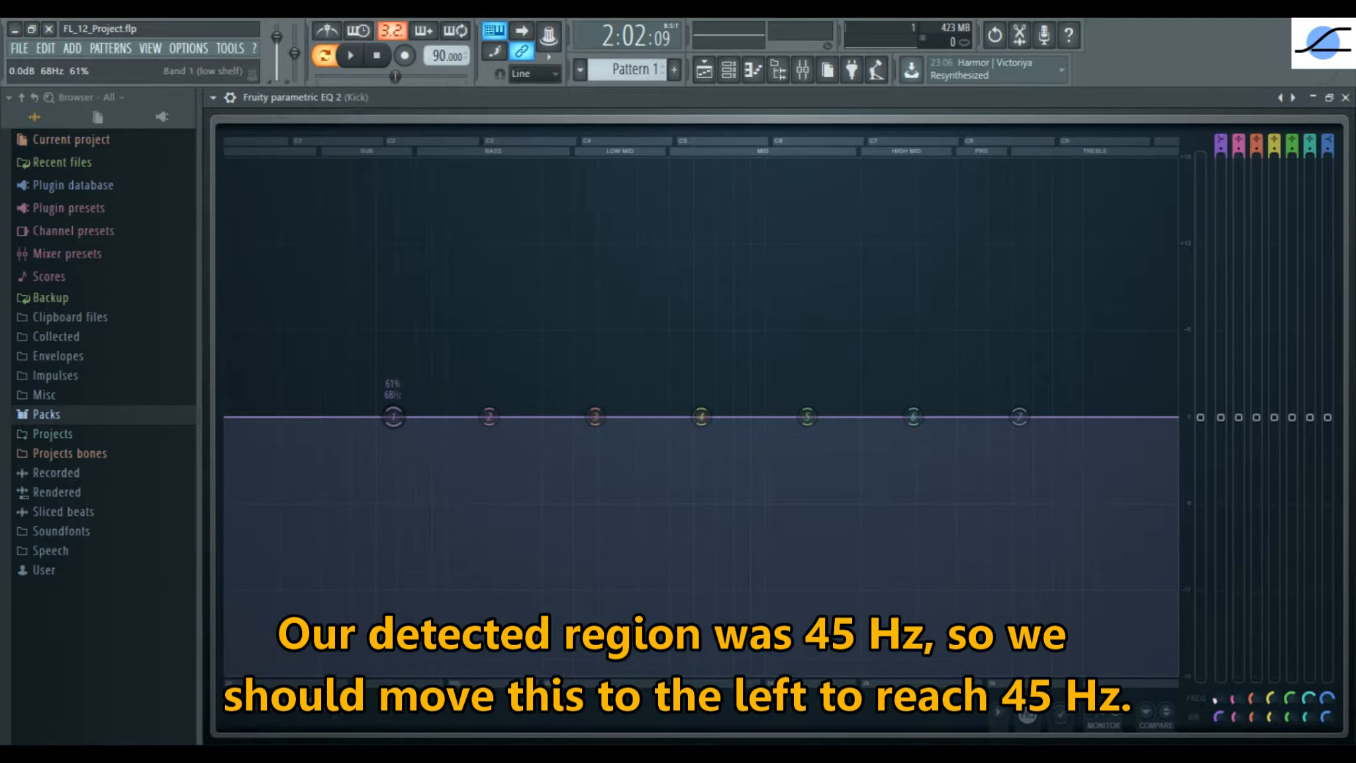
{"action": "left_click_drag", "start_coordinate": [1217, 699], "coordinate": [1217, 708]}
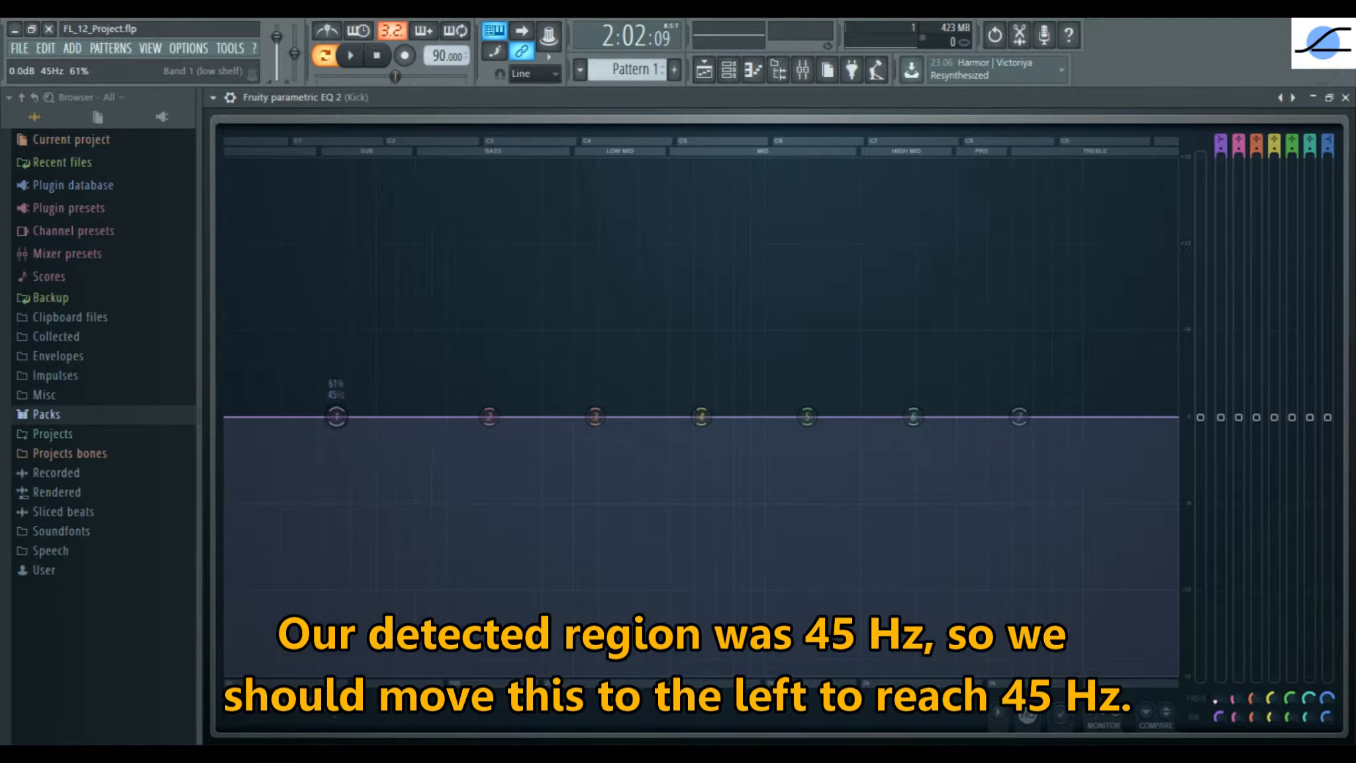
Step: Change EQ band 1 to a high pass filter and set its order to Gentle 8
{"action": "right_click", "coordinate": [339, 417]}
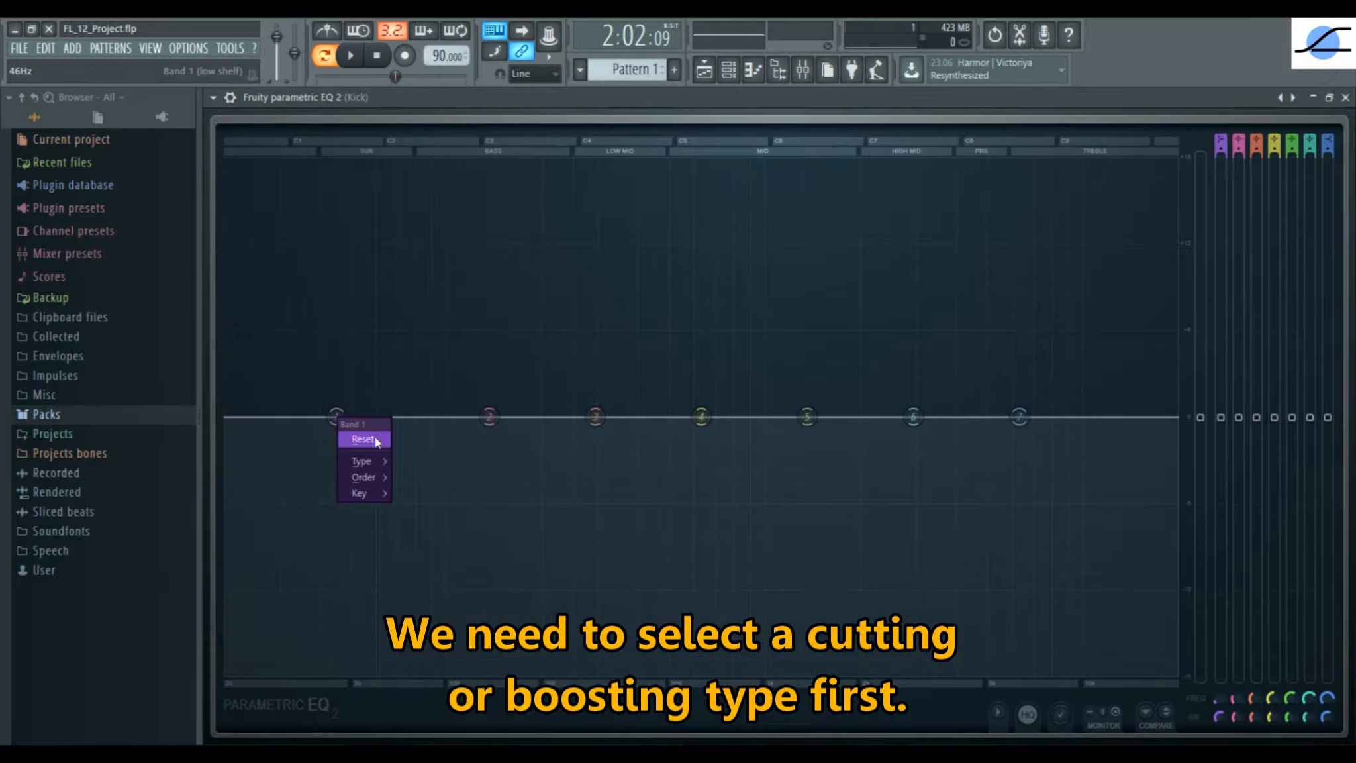
{"action": "mouse_move", "coordinate": [374, 460]}
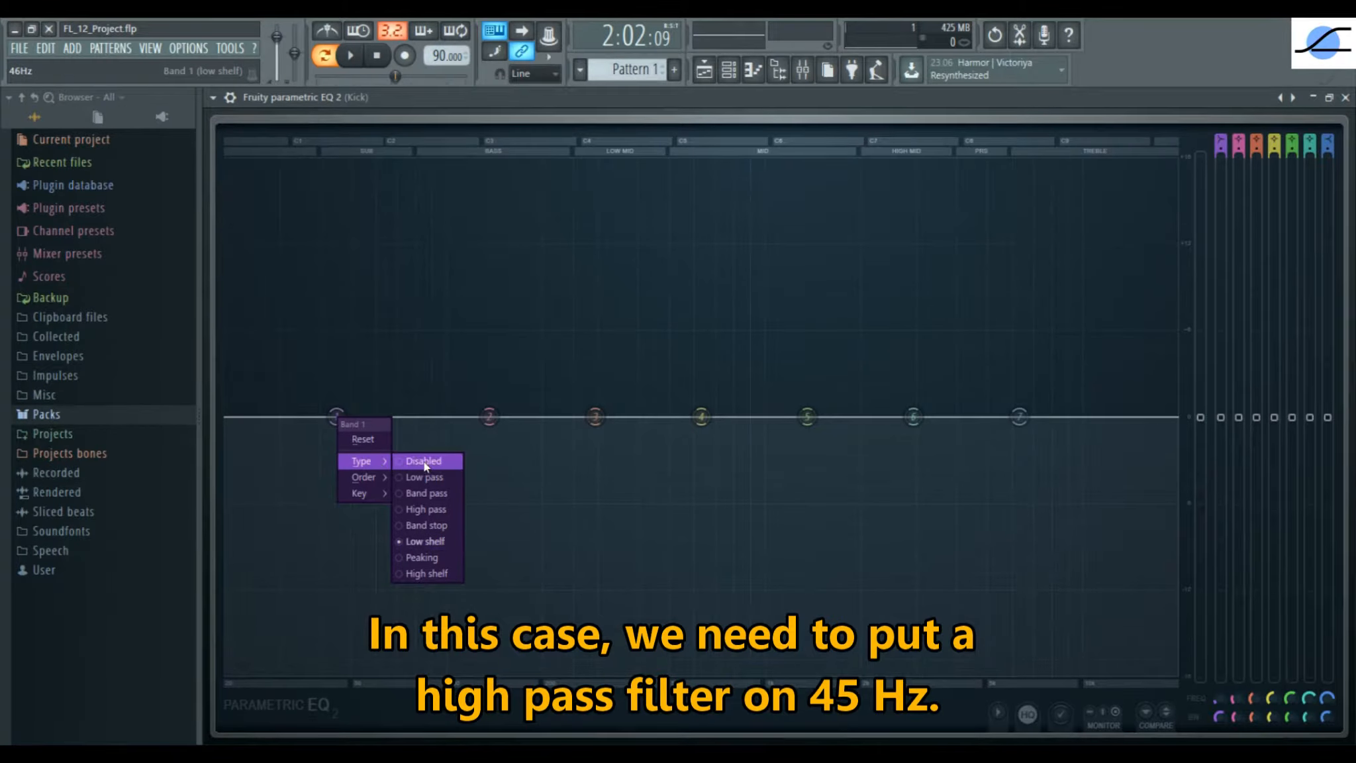
{"action": "left_click", "coordinate": [448, 510]}
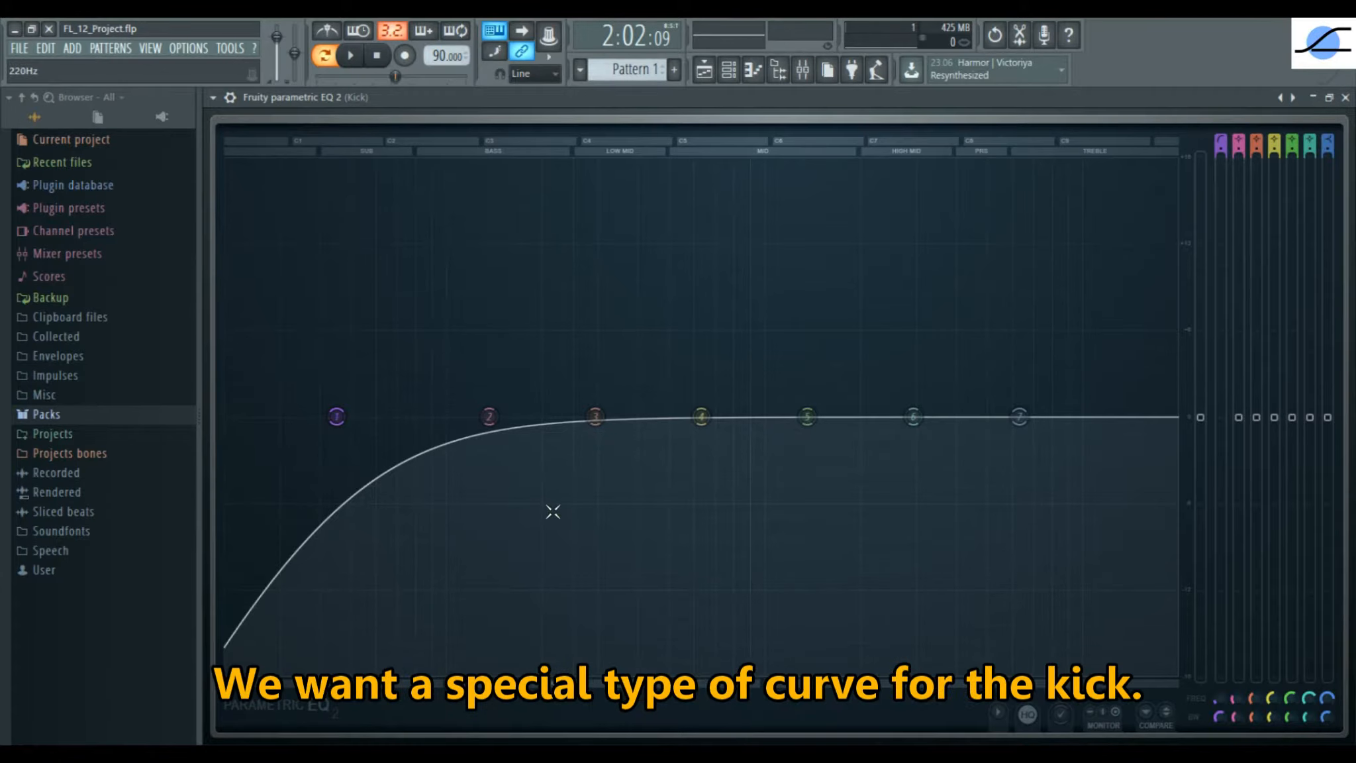
{"action": "right_click", "coordinate": [337, 417]}
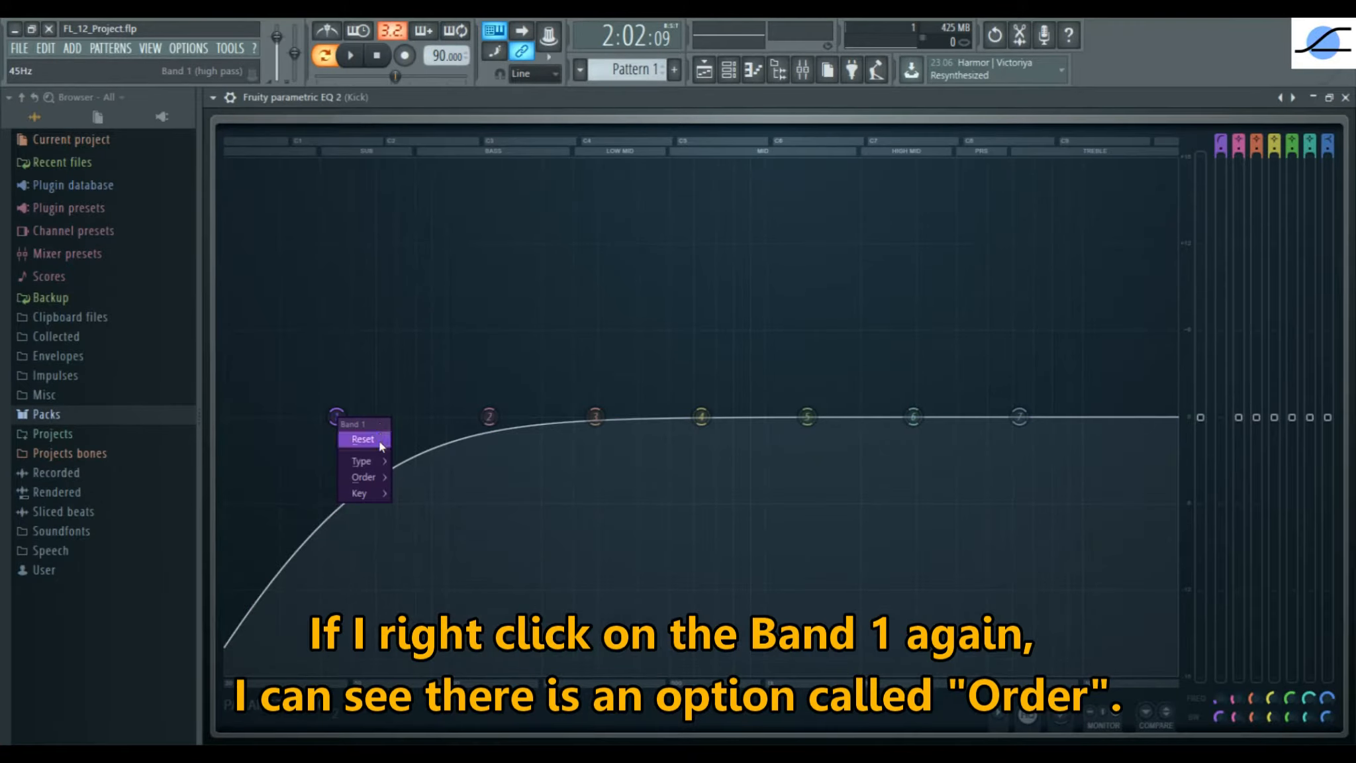
{"action": "mouse_move", "coordinate": [375, 462]}
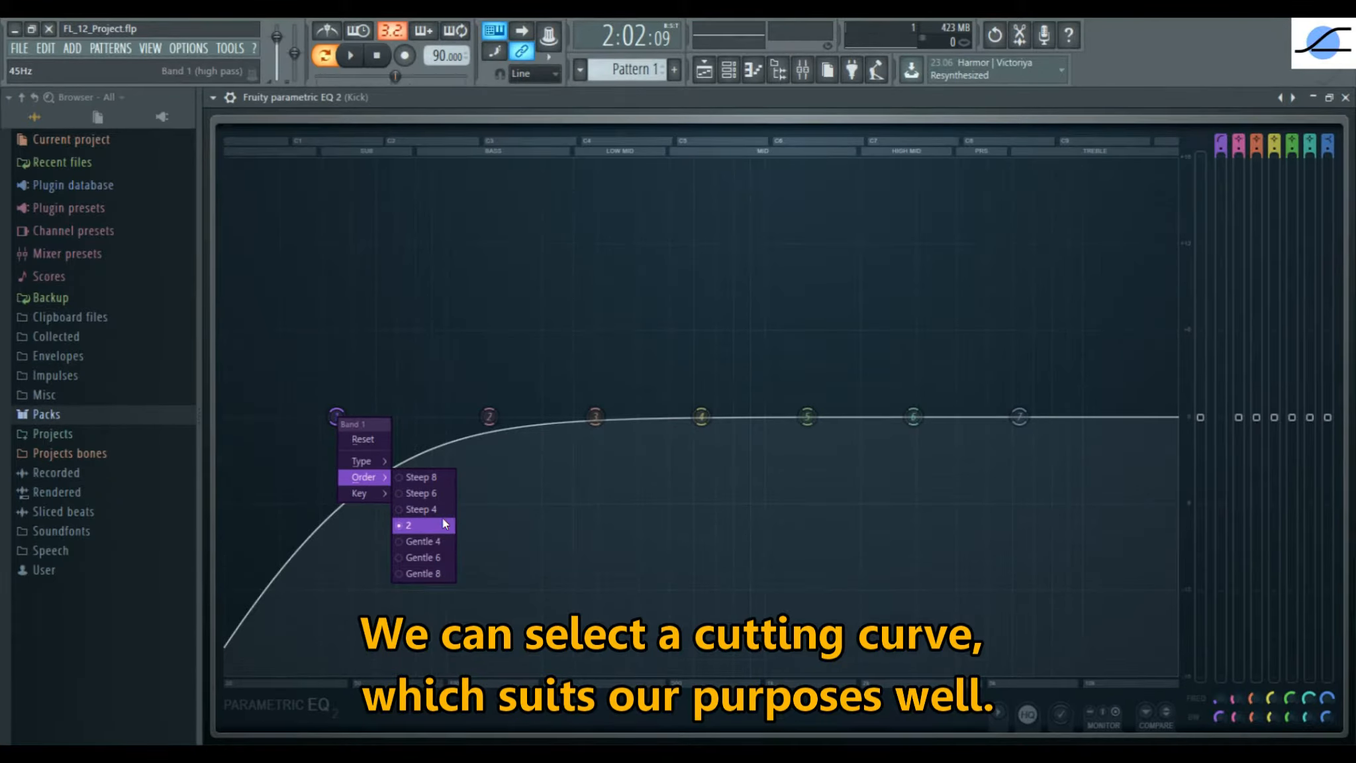
{"action": "left_click", "coordinate": [448, 575]}
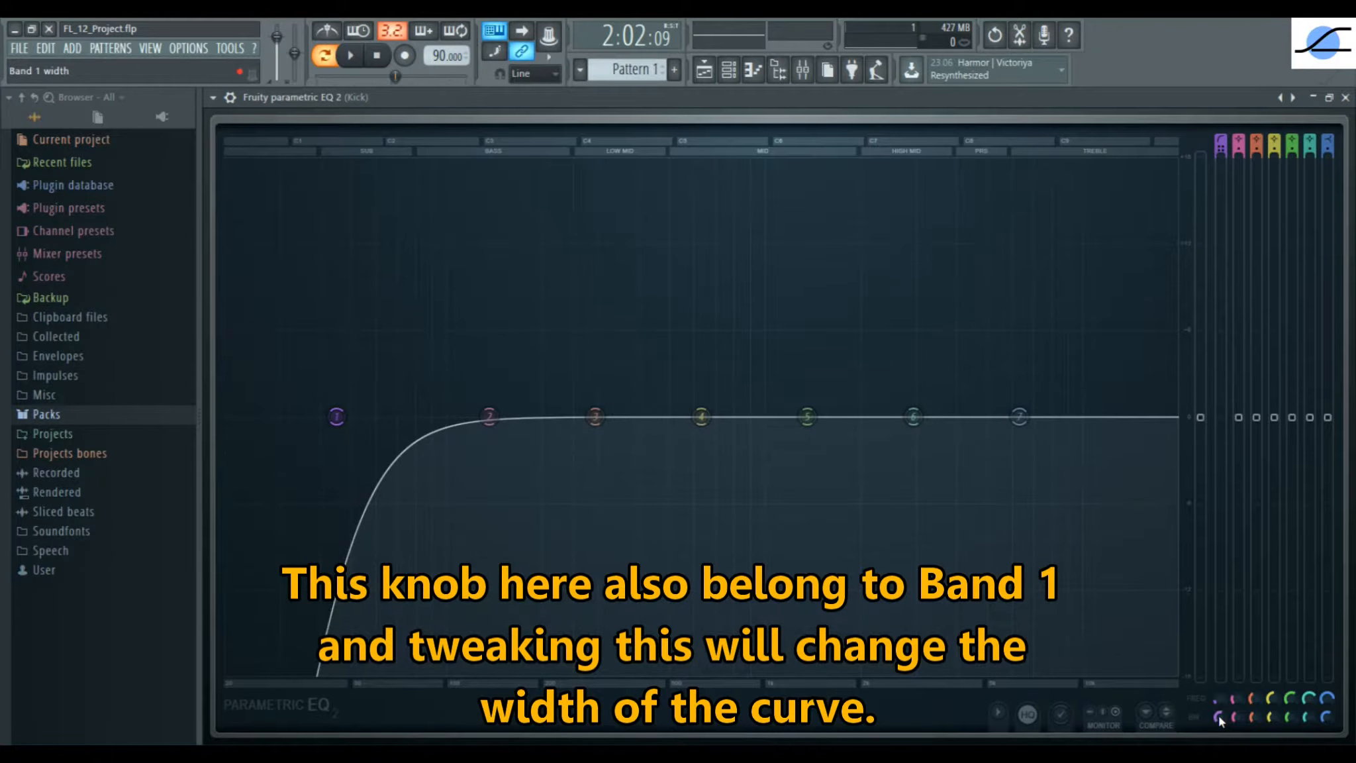
Step: Try a wider band 1 curve, and reduce its width to about 53% to spare the higher frequencies
{"action": "left_click_drag", "start_coordinate": [1221, 718], "coordinate": [1221, 687]}
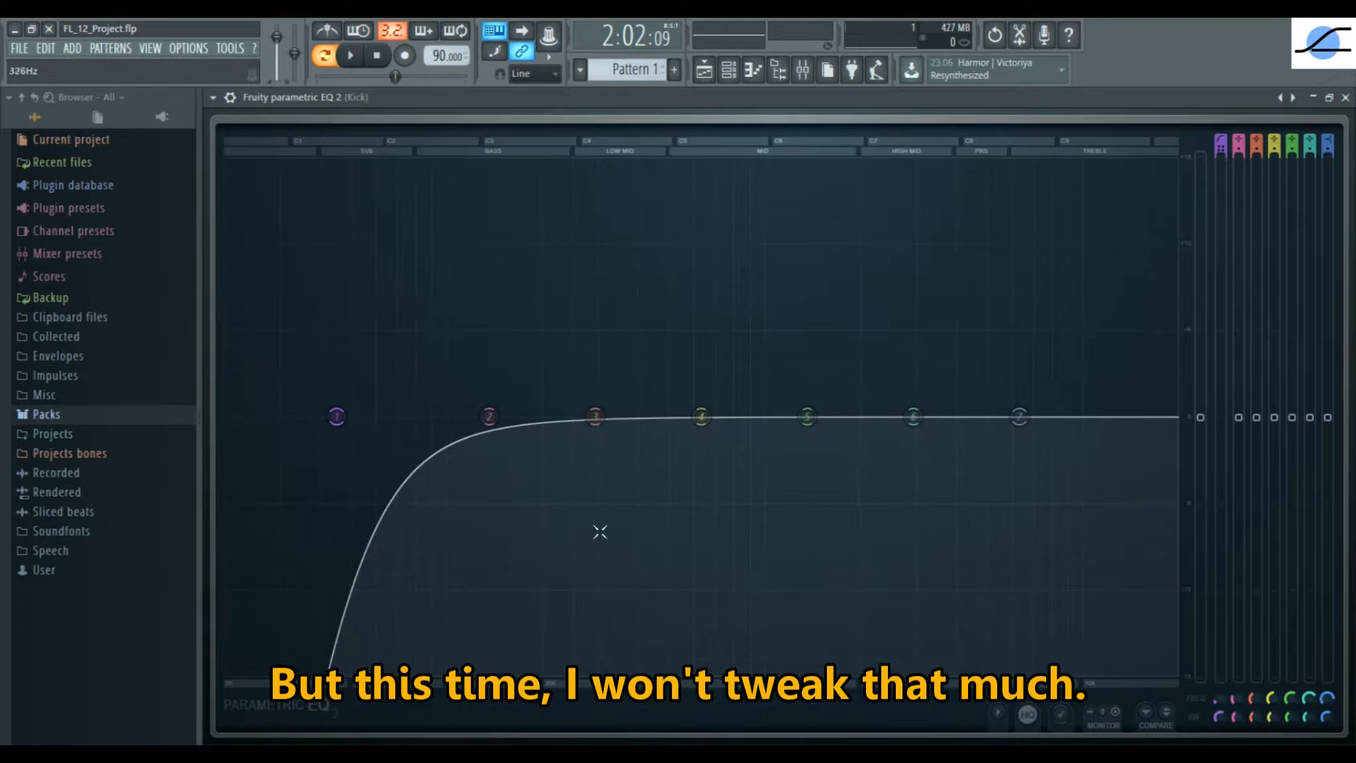
{"action": "mouse_move", "coordinate": [343, 419]}
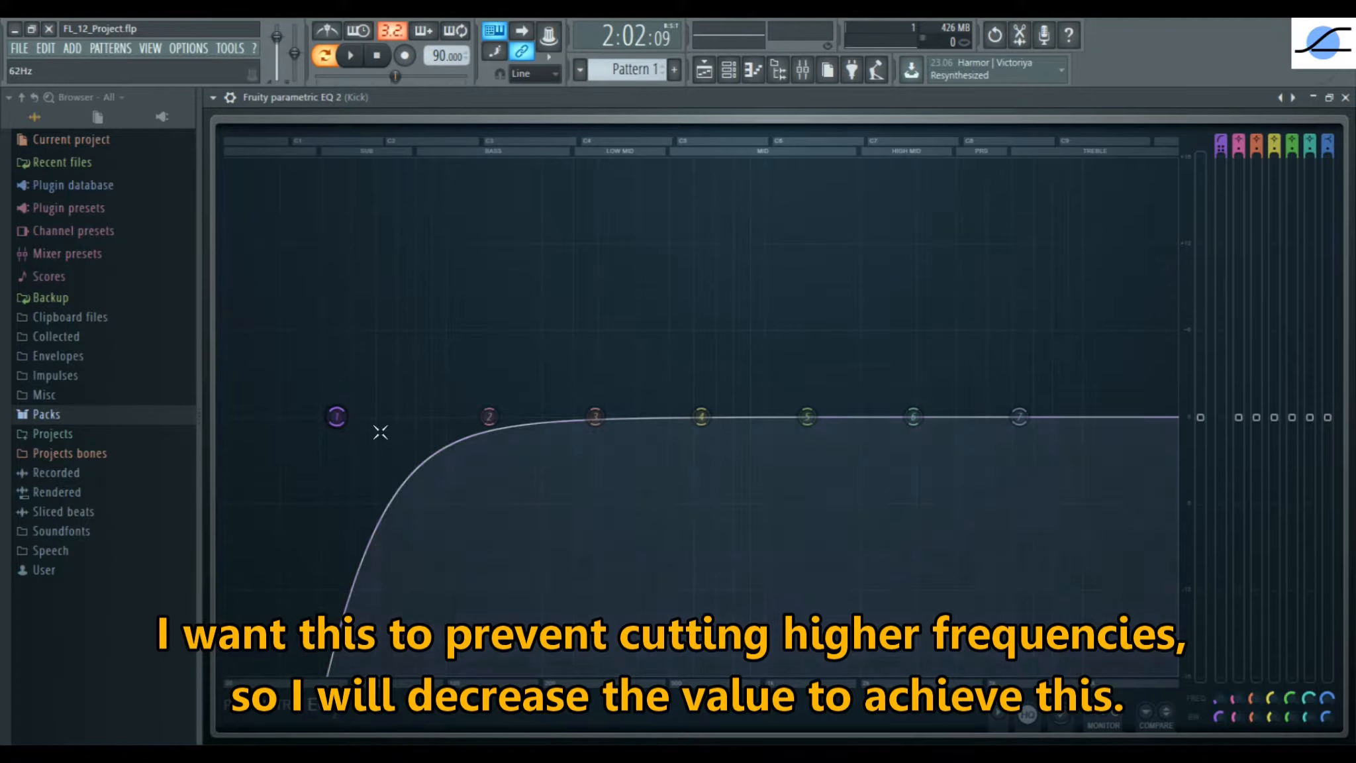
{"action": "left_click_drag", "start_coordinate": [1220, 719], "coordinate": [1220, 735]}
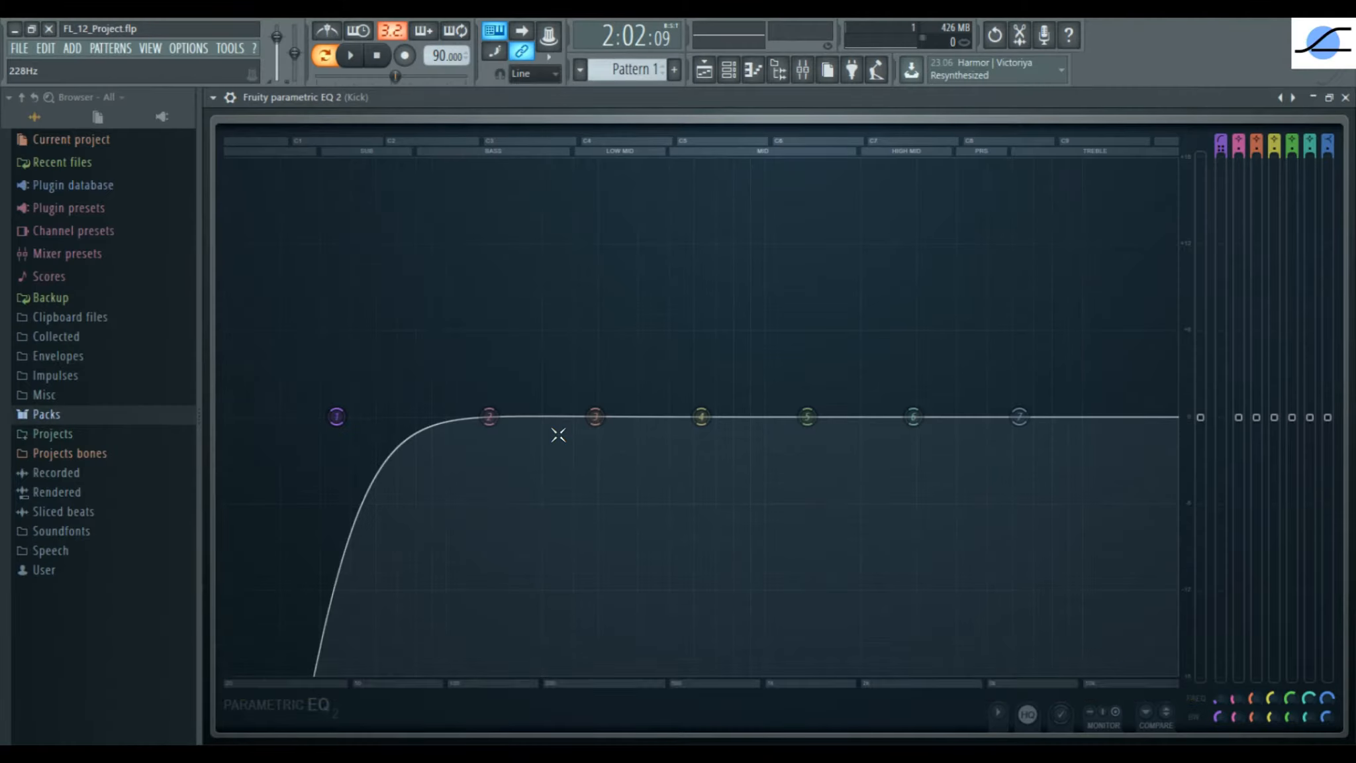
Step: Play the filtered kick and examine its low frequencies around 45 Hz in the Master track's Spectrum Analyzer, and pause playback
{"action": "left_click", "coordinate": [350, 55]}
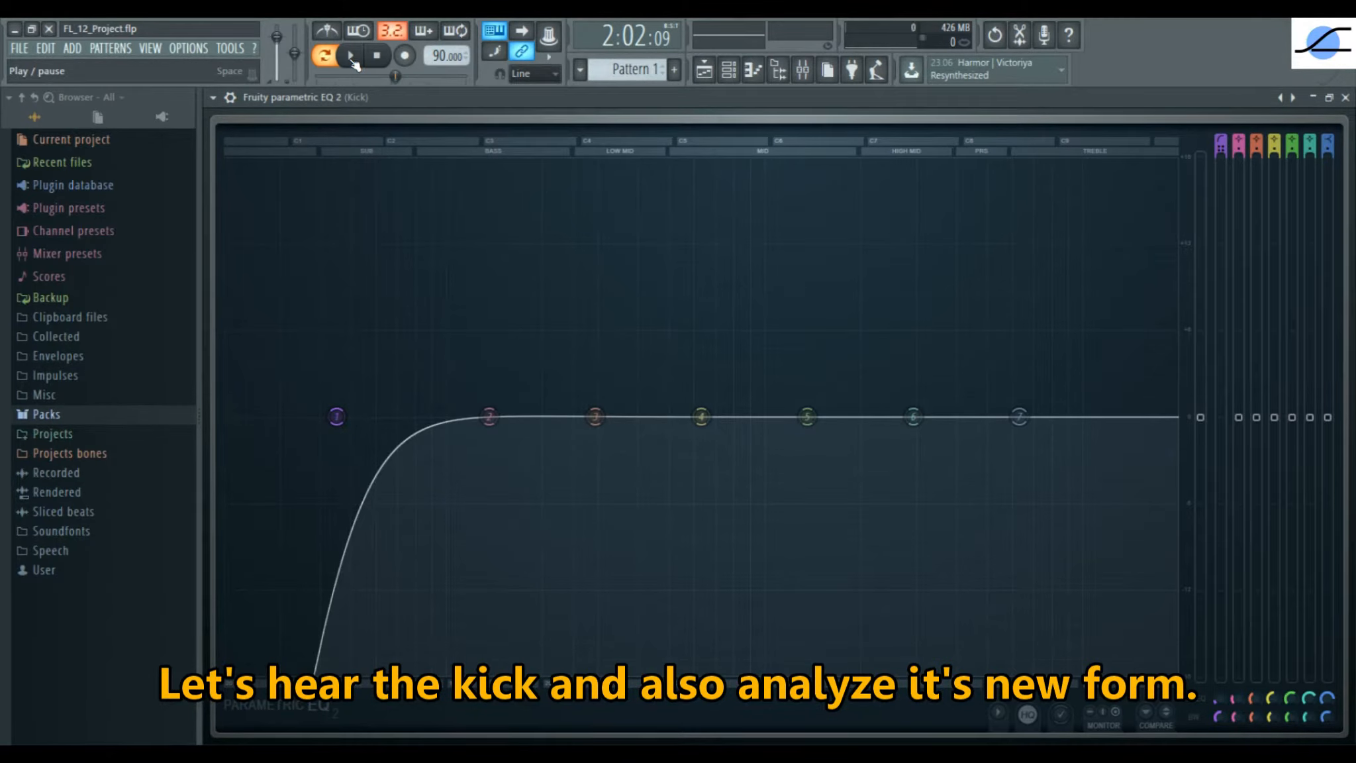
{"action": "left_click", "coordinate": [729, 69]}
{"action": "left_click", "coordinate": [803, 68]}
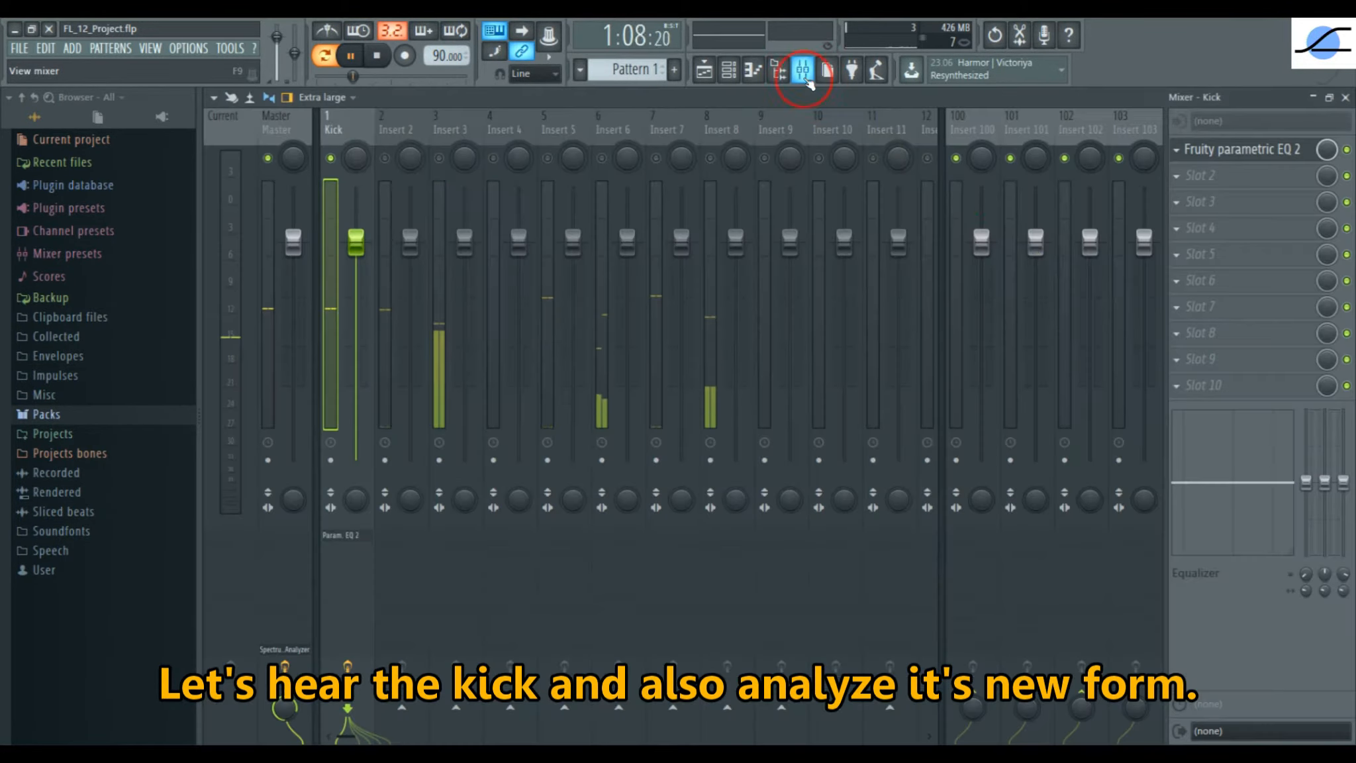
{"action": "left_click", "coordinate": [267, 277]}
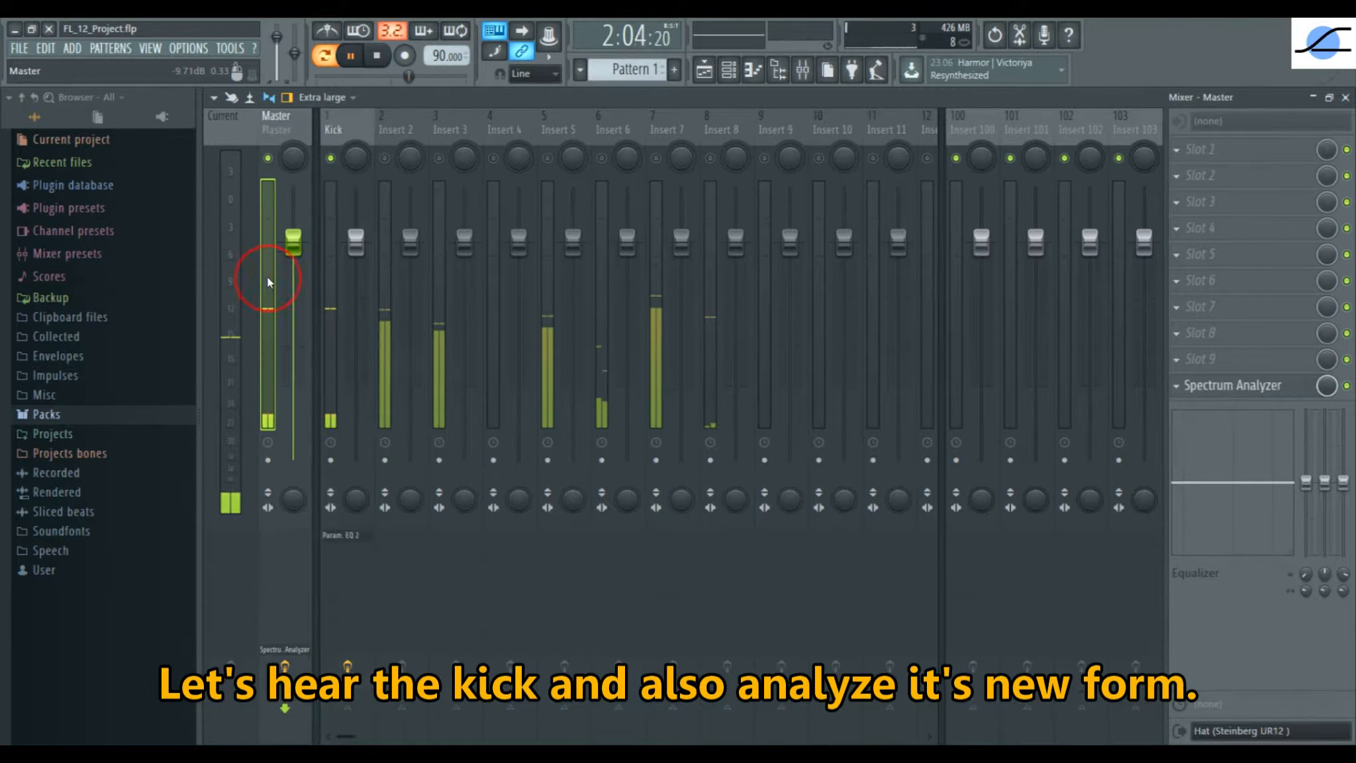
{"action": "left_click", "coordinate": [1232, 386]}
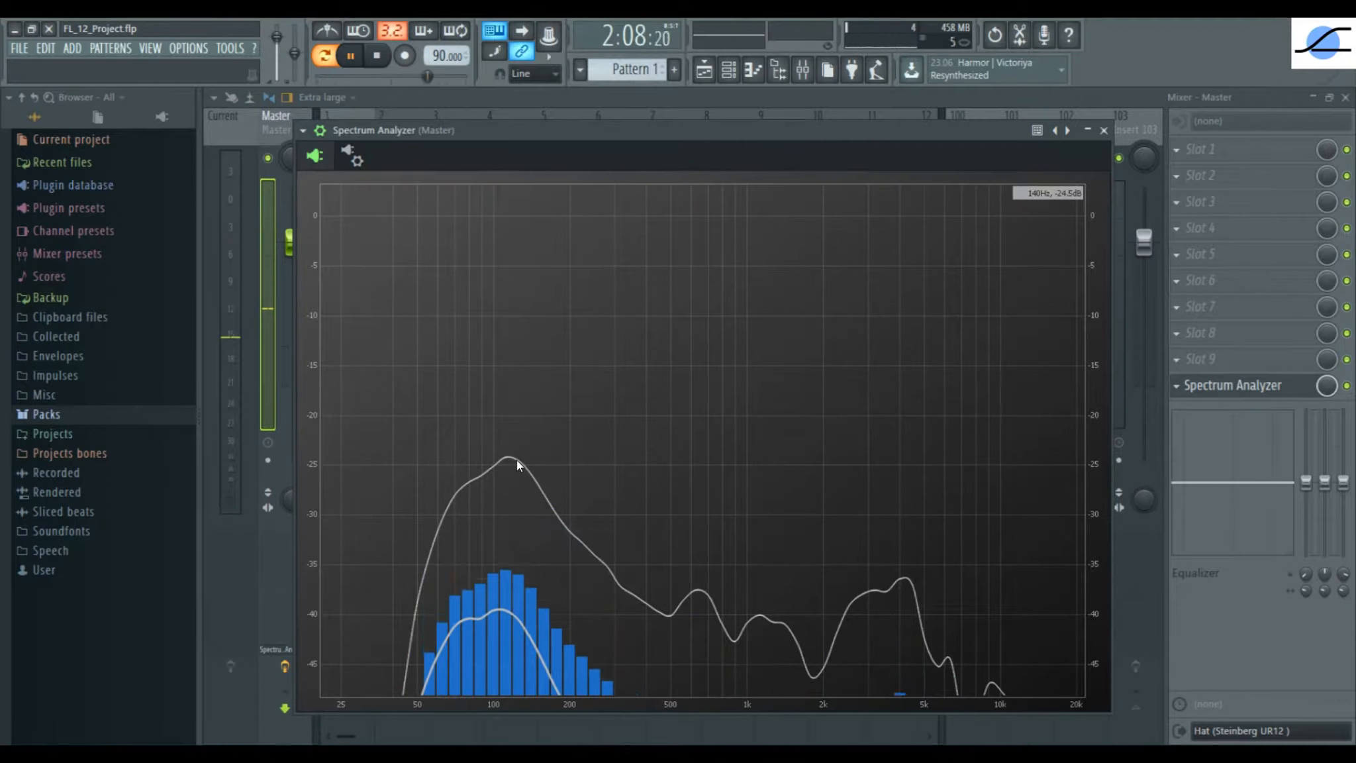
{"action": "key", "text": "space"}
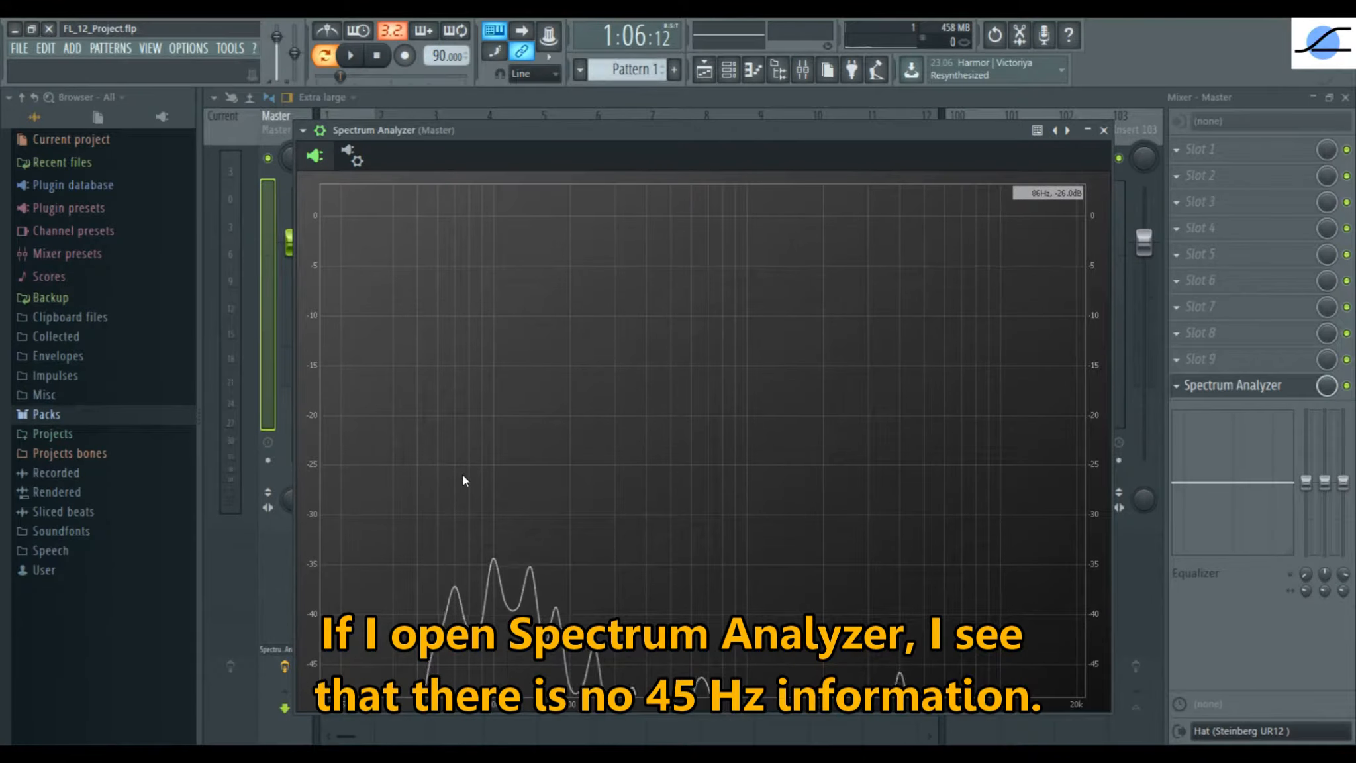
{"action": "left_click", "coordinate": [351, 56]}
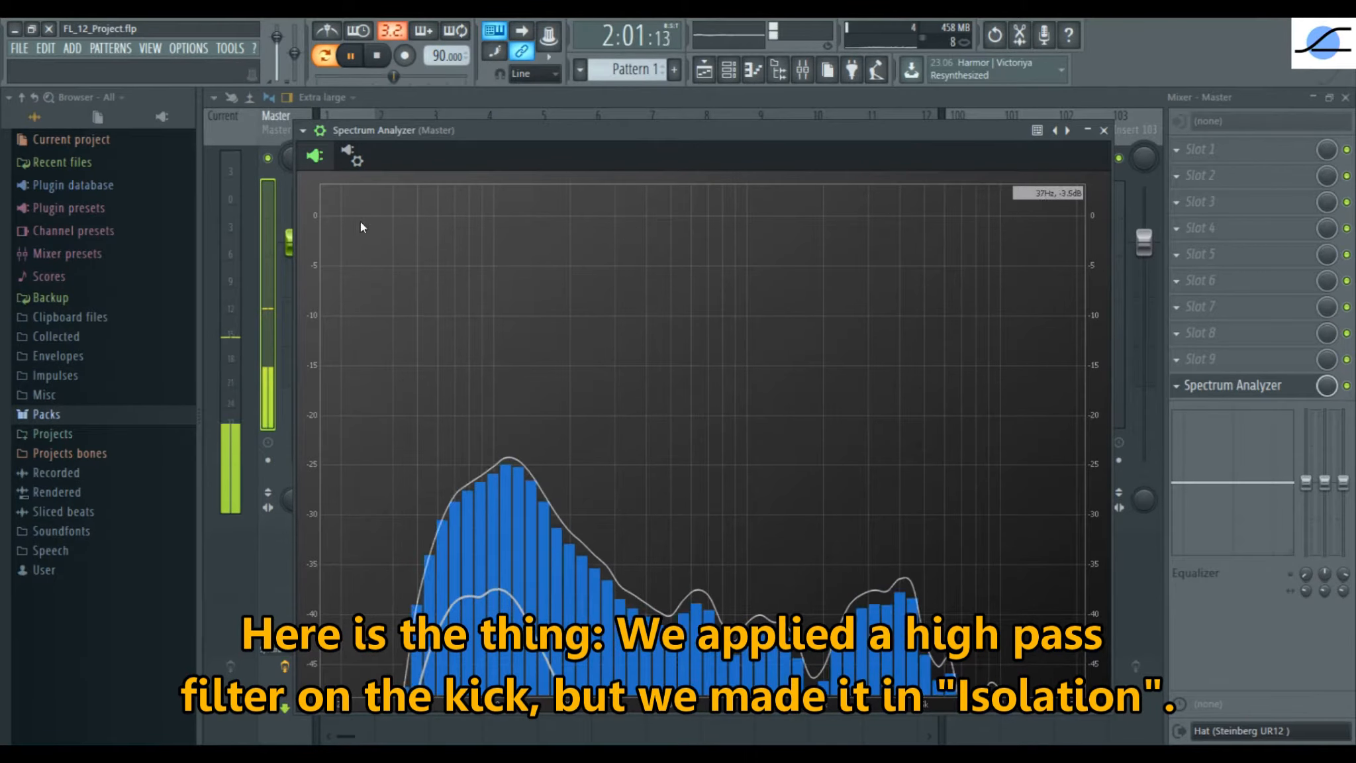
{"action": "left_click", "coordinate": [350, 56]}
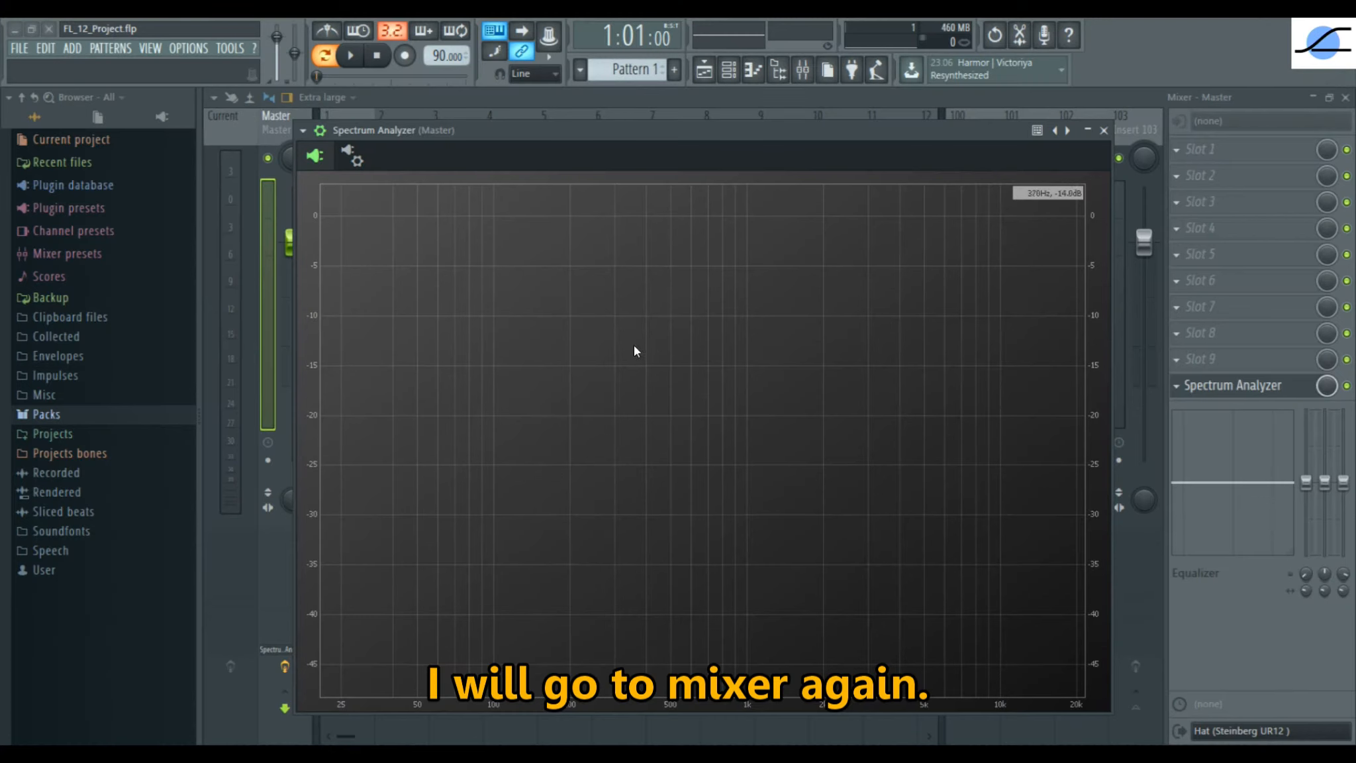
Step: Return to the mixer and rename the Insert 5 track as Sub Bass
{"action": "left_click", "coordinate": [803, 70]}
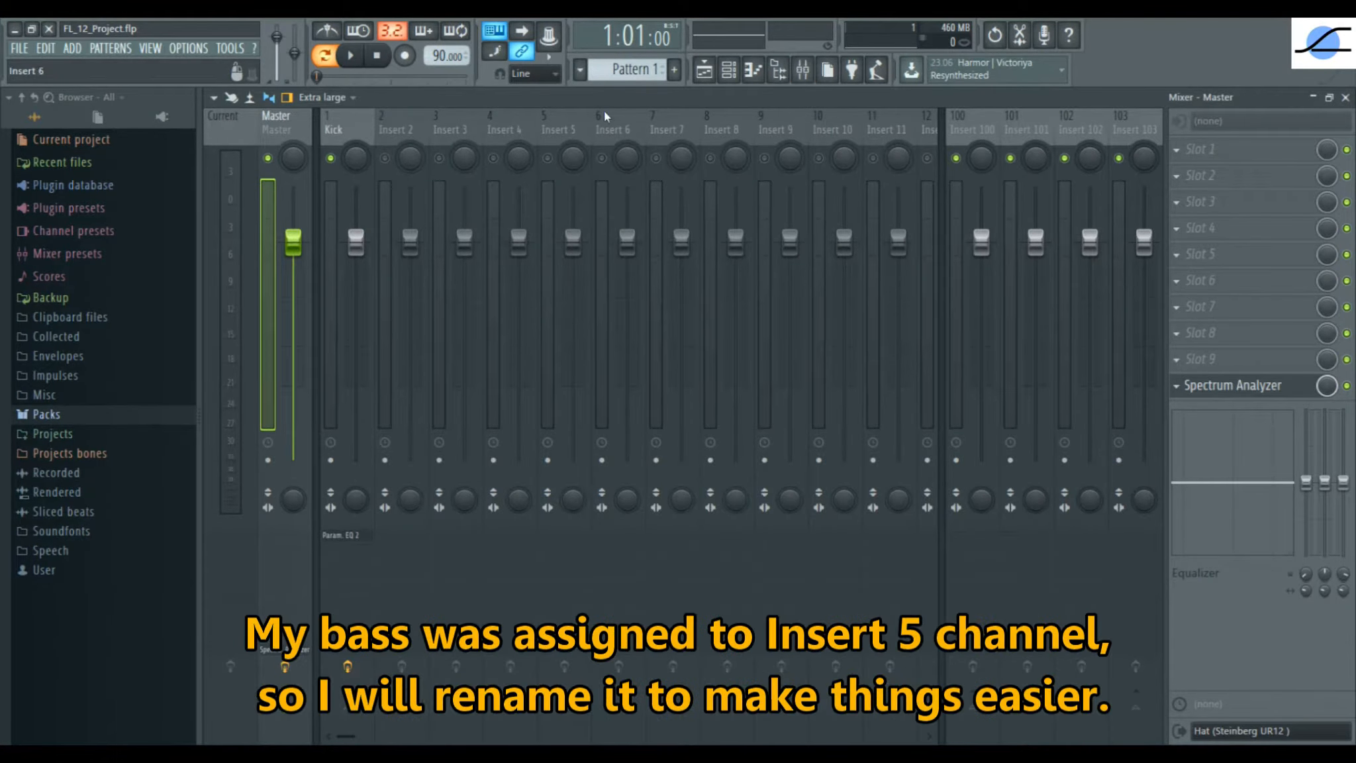
{"action": "left_click", "coordinate": [570, 126]}
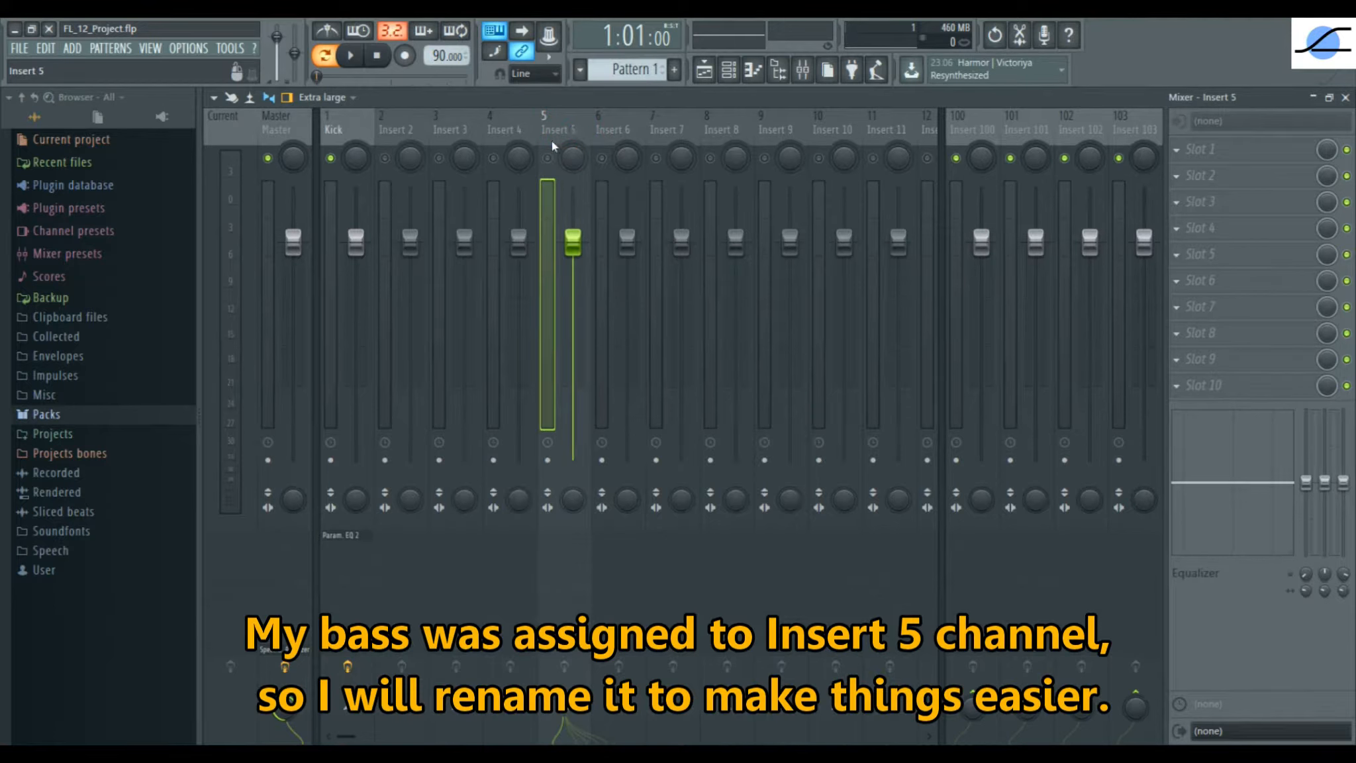
{"action": "right_click", "coordinate": [562, 127]}
{"action": "left_click", "coordinate": [665, 131]}
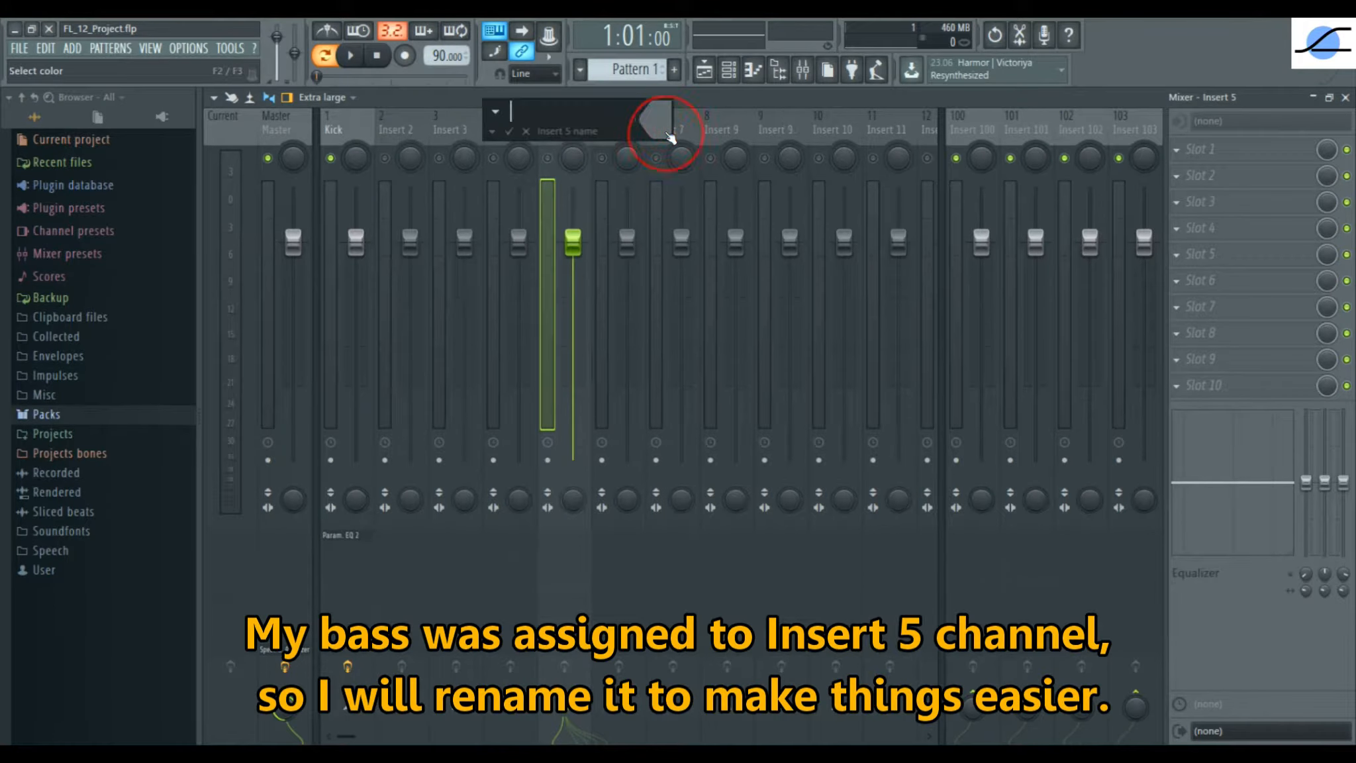
{"action": "type", "text": "Sub Bass"}
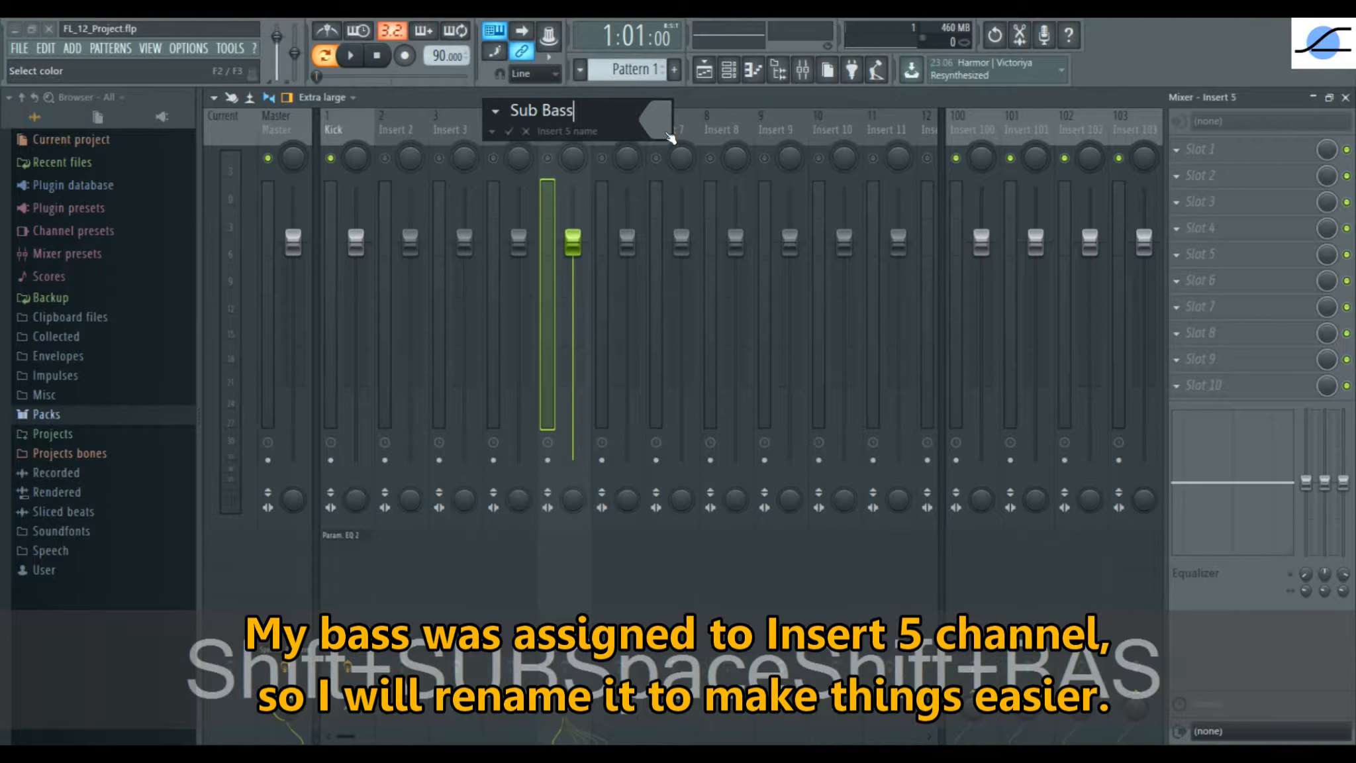
{"action": "key", "text": "Return"}
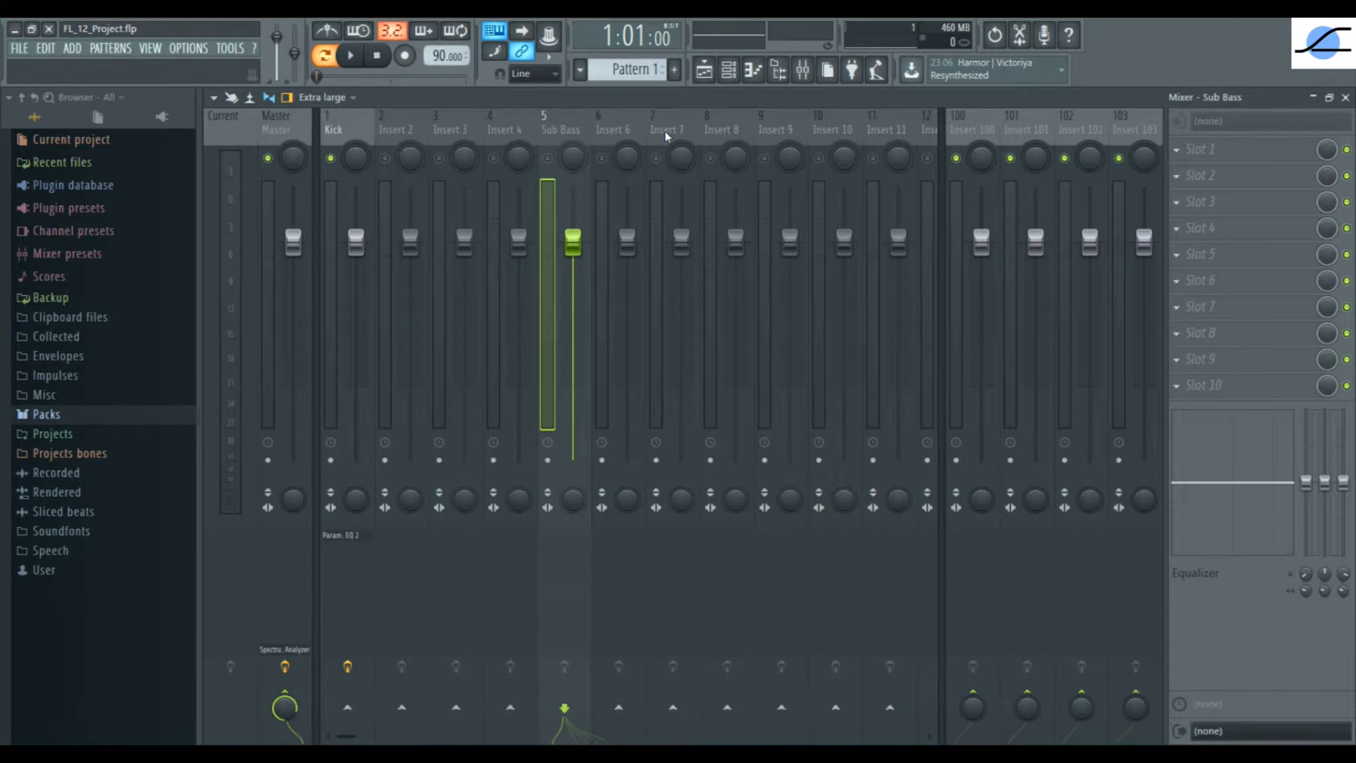
Step: Unmute the Sub Bass track and play it with the kick to examine both in the Master track's Spectrum Analyzer
{"action": "left_click", "coordinate": [549, 158]}
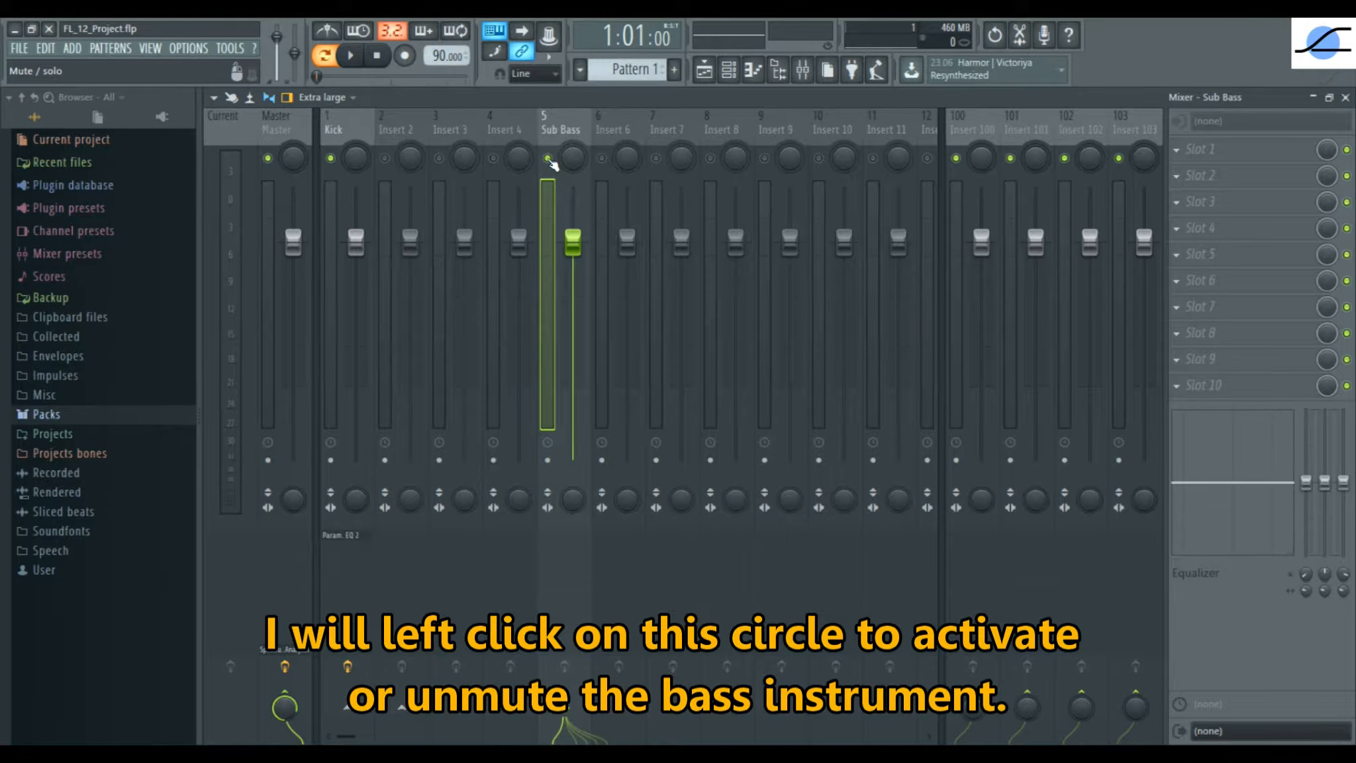
{"action": "left_click", "coordinate": [547, 159]}
{"action": "left_click", "coordinate": [350, 58]}
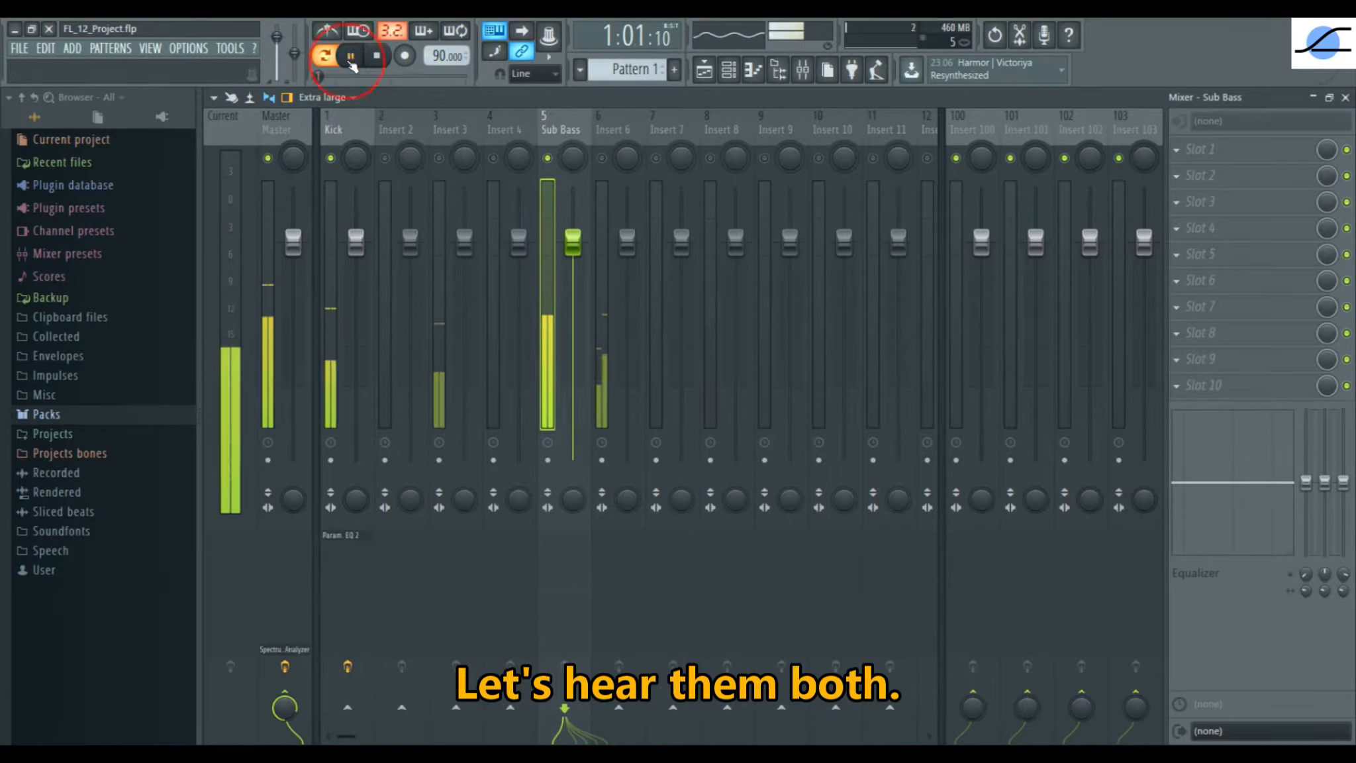
{"action": "left_click", "coordinate": [272, 208]}
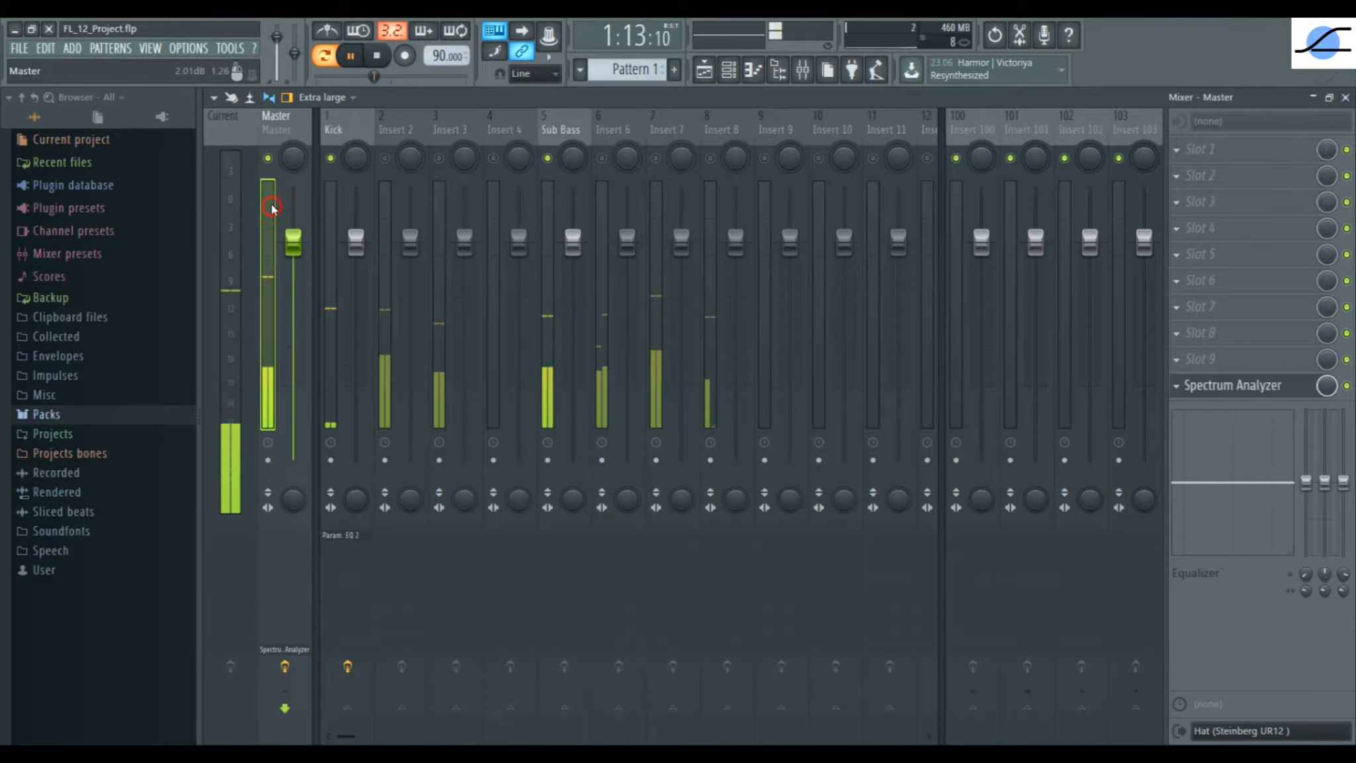
{"action": "left_click", "coordinate": [1220, 390]}
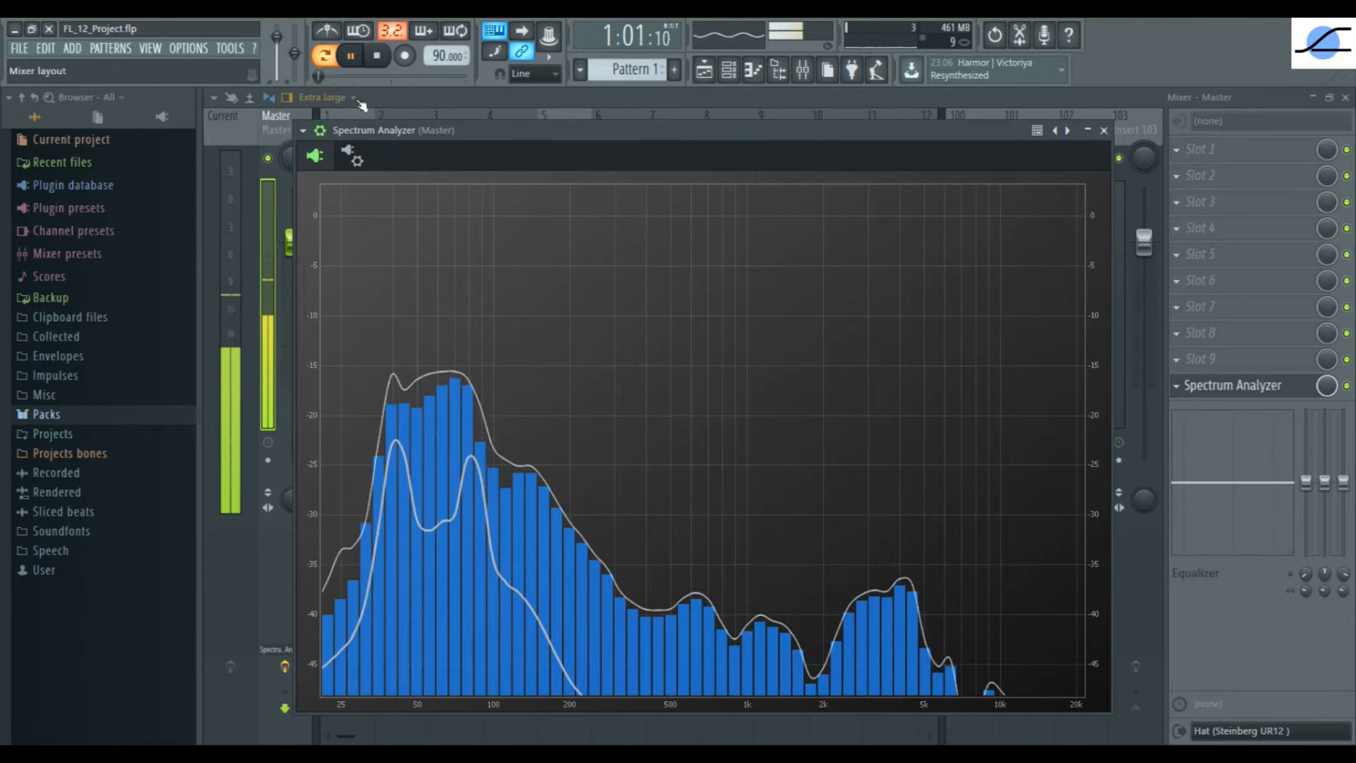
{"action": "left_click", "coordinate": [351, 57]}
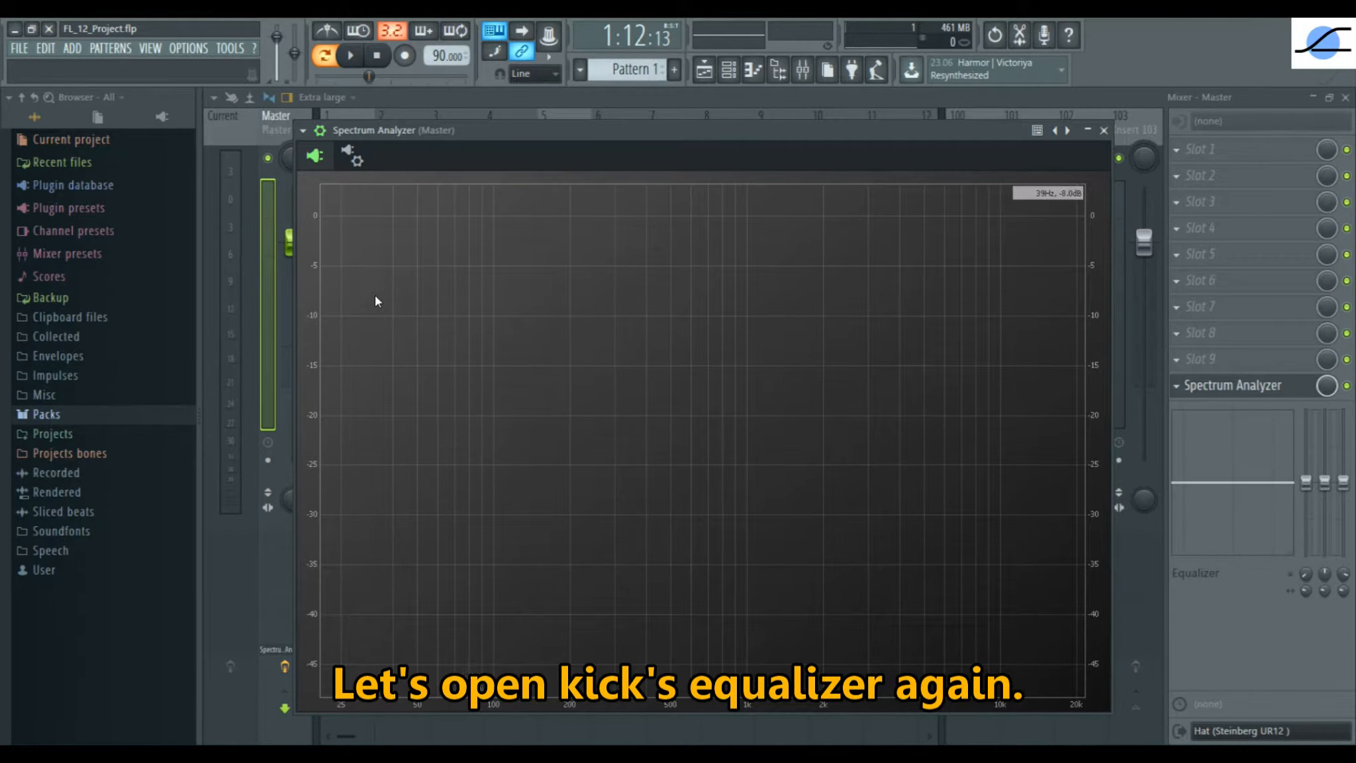
{"action": "left_click", "coordinate": [1104, 130]}
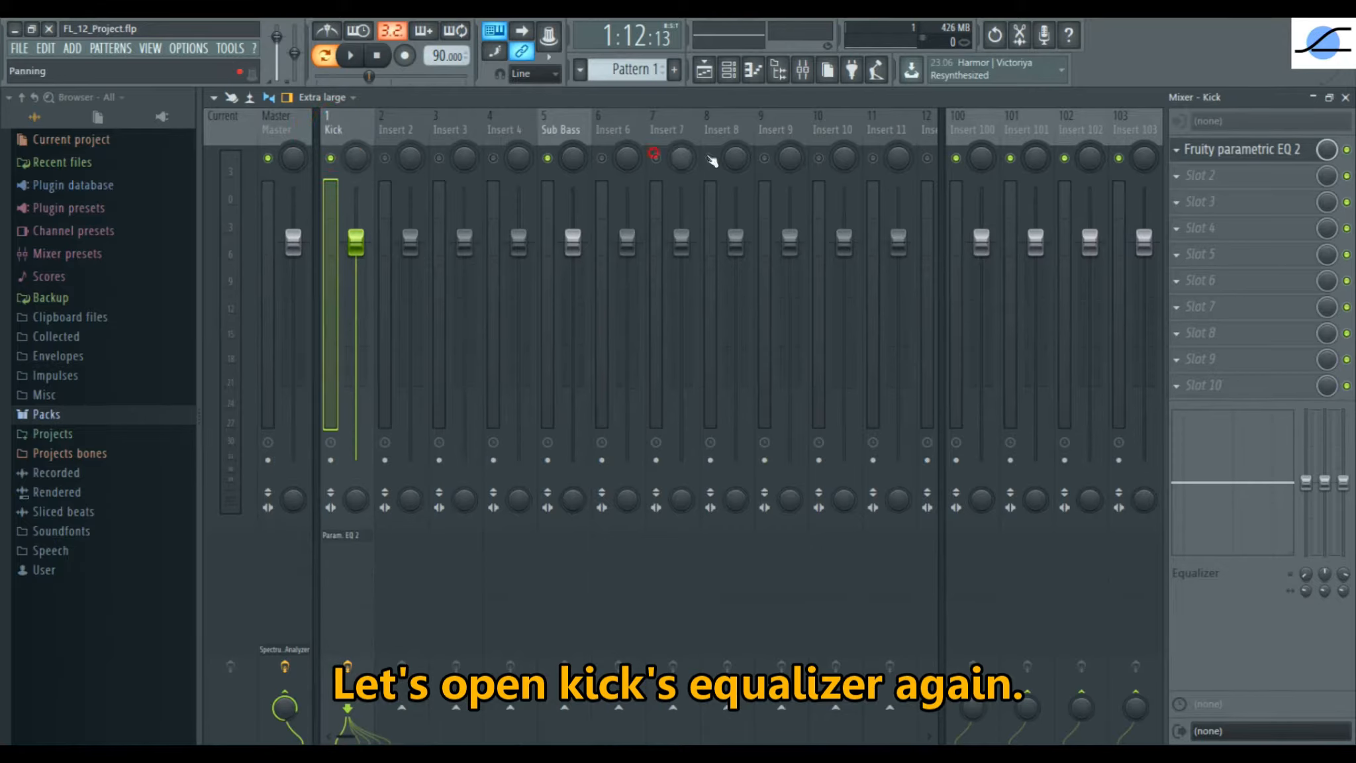
Step: Set band 1 of the Kick track's Fruity Parametric EQ 2 to 55 Hz while playing kick and bass, and pause playback
{"action": "left_click", "coordinate": [1204, 155]}
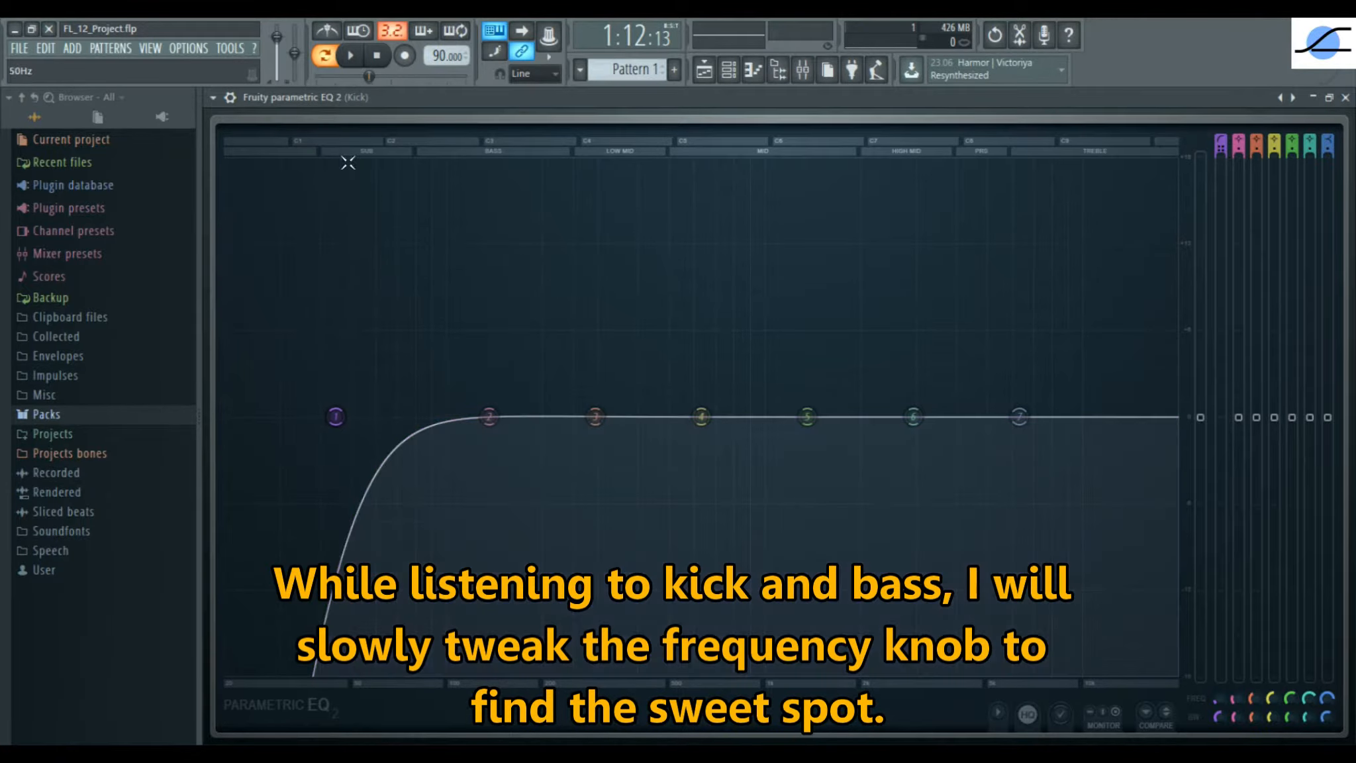
{"action": "left_click", "coordinate": [352, 57]}
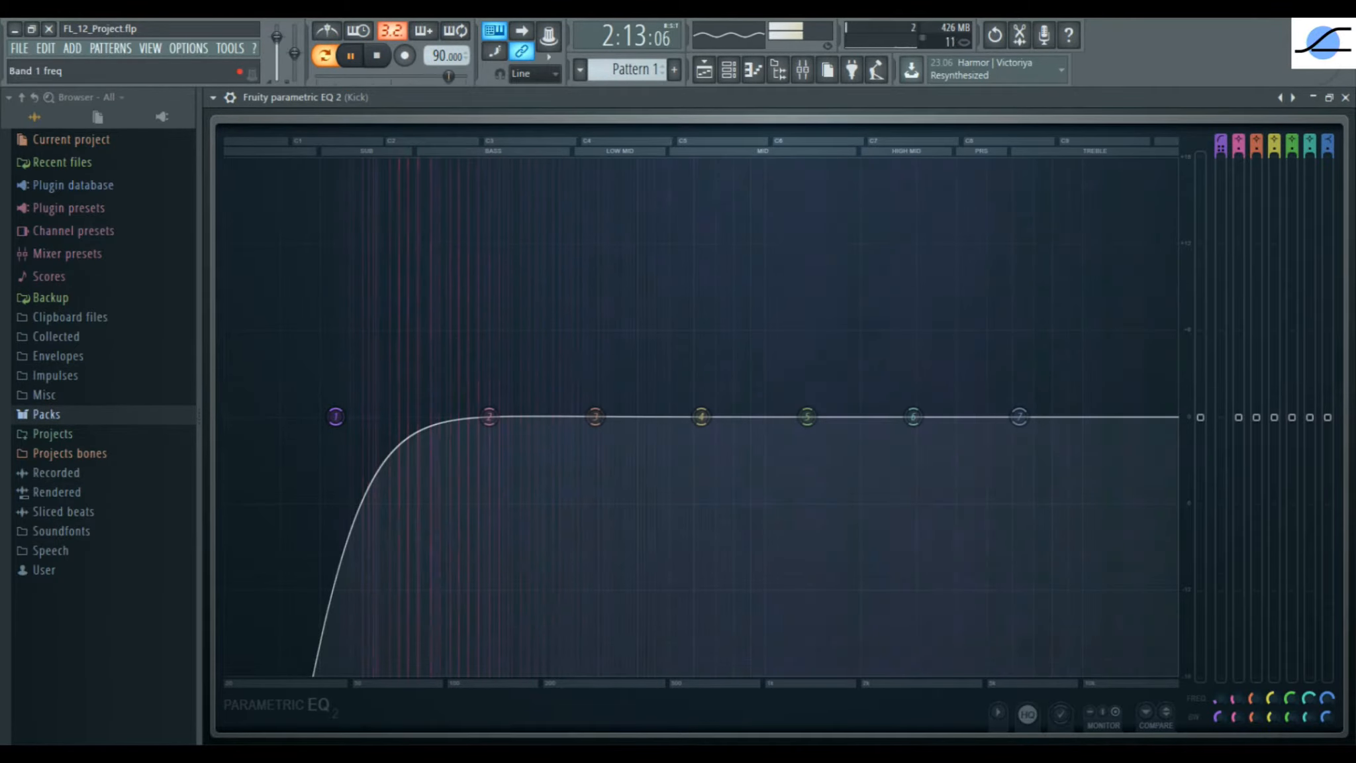
{"action": "left_click_drag", "start_coordinate": [336, 417], "coordinate": [363, 417]}
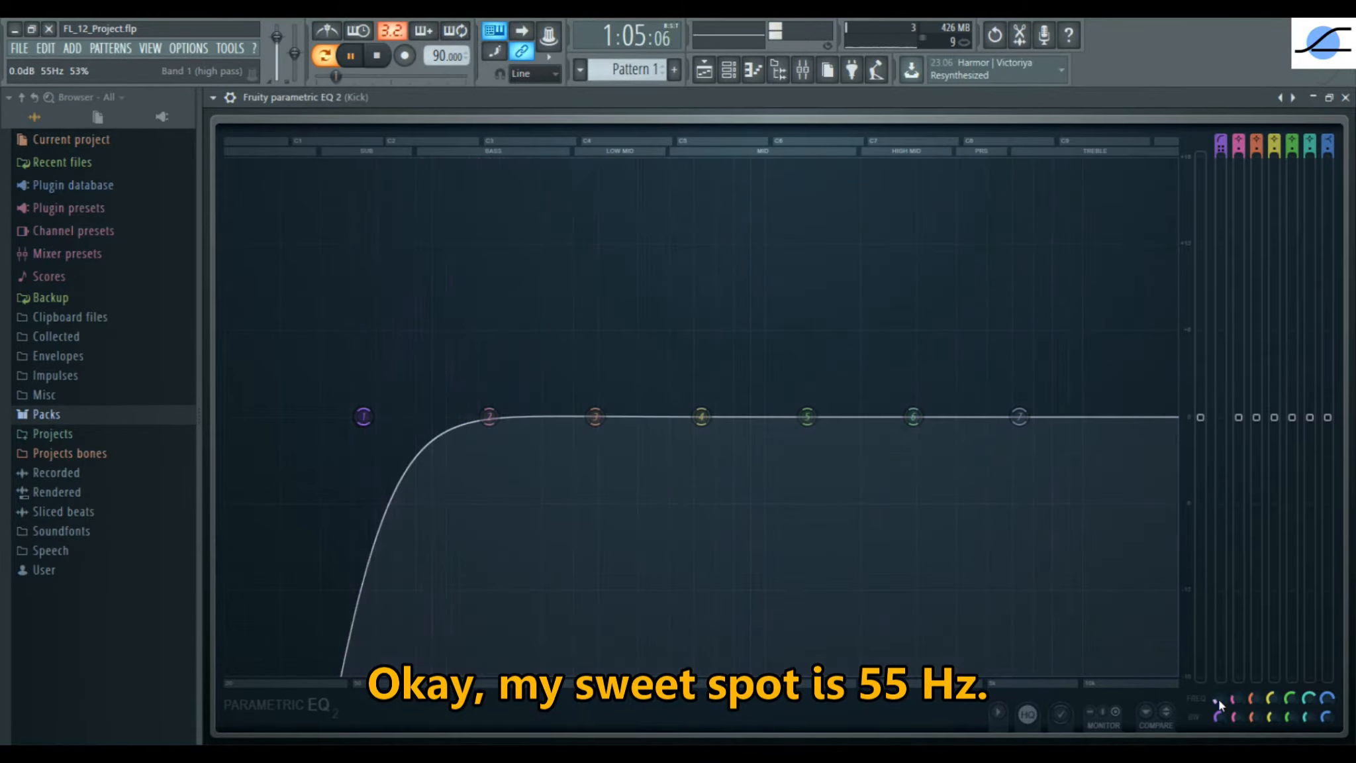
{"action": "left_click", "coordinate": [1219, 703]}
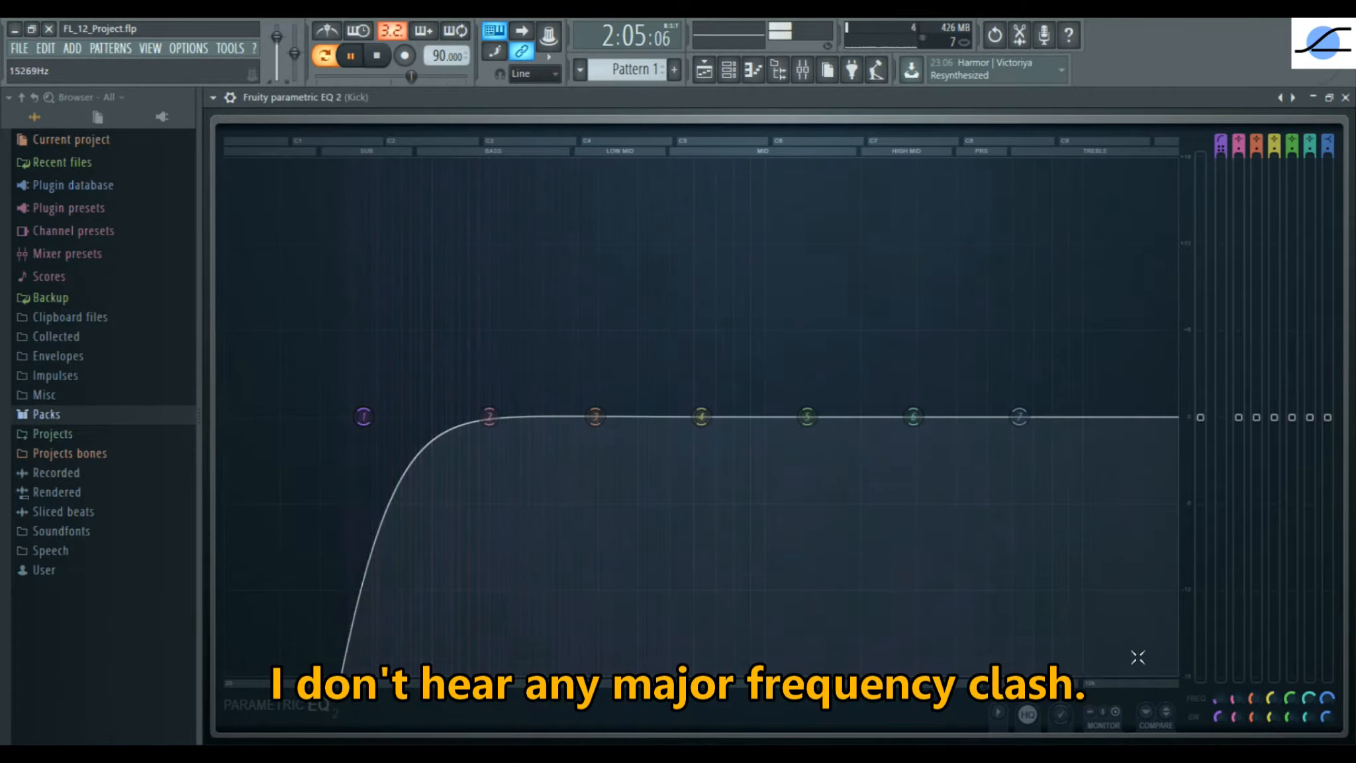
{"action": "left_click", "coordinate": [349, 64]}
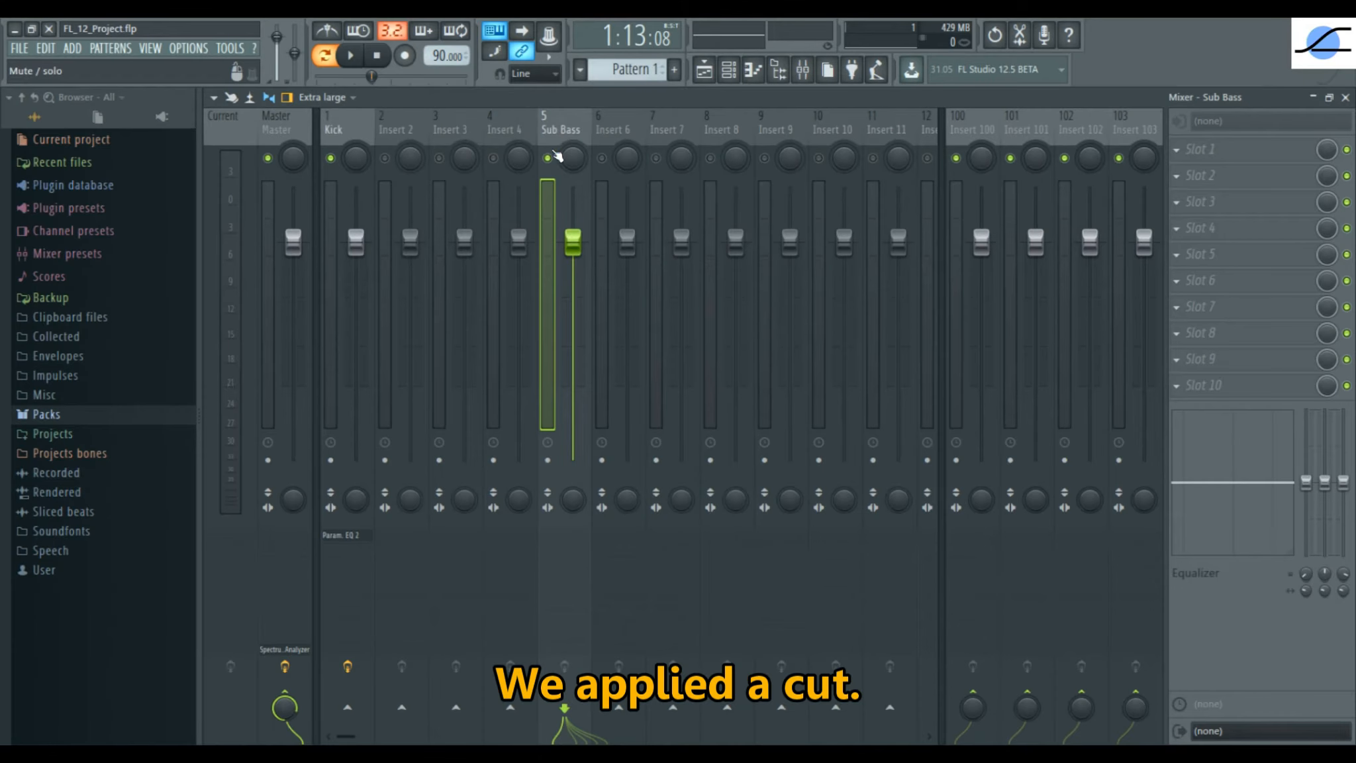
Step: Mute the Sub Bass track and reopen the Kick track's Fruity Parametric EQ 2
{"action": "left_click", "coordinate": [549, 158]}
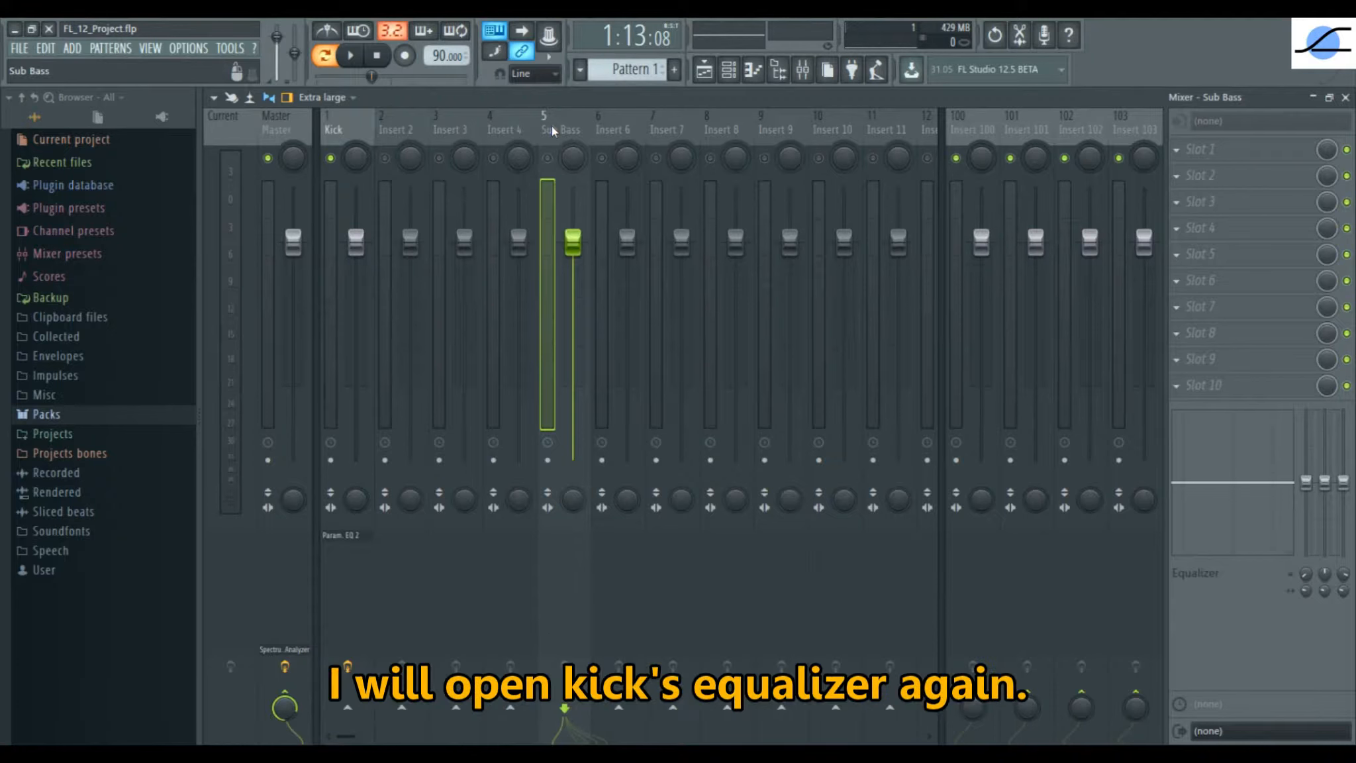
{"action": "left_click", "coordinate": [341, 126]}
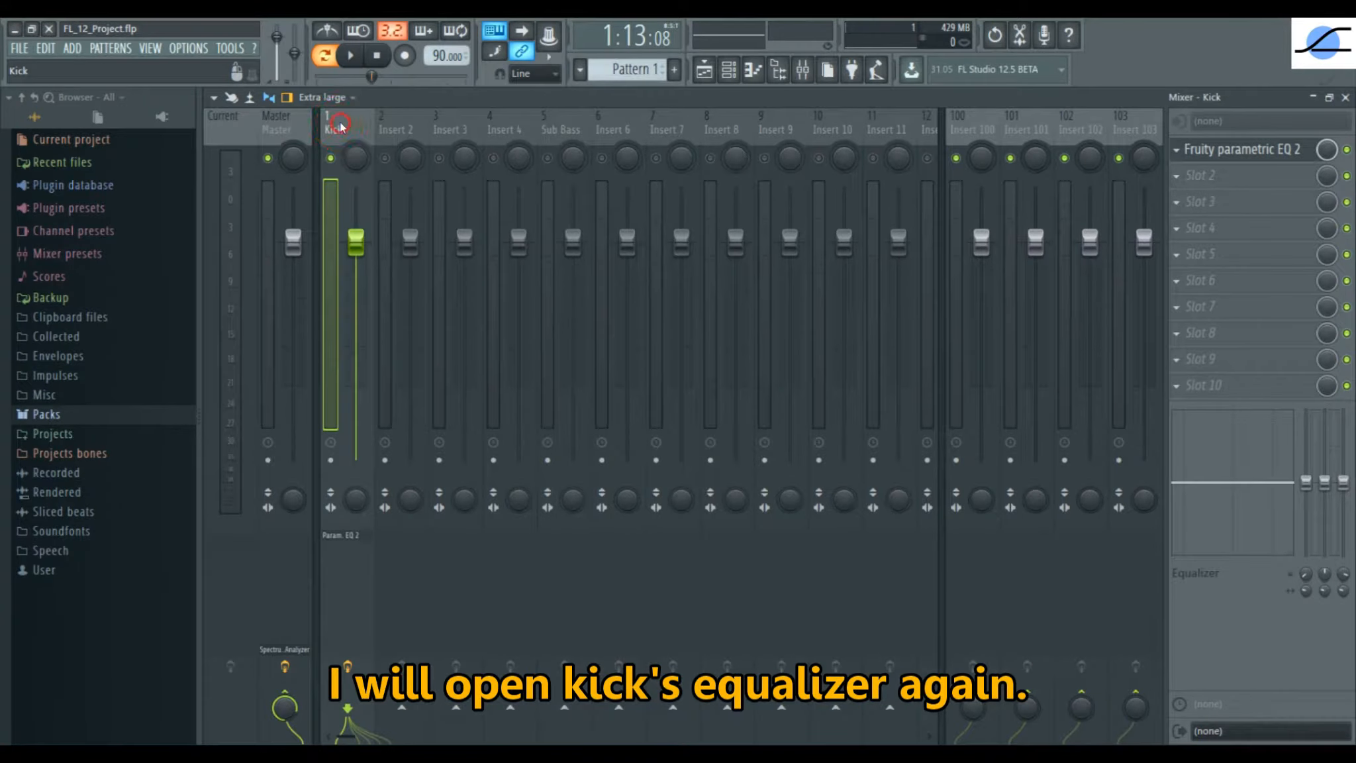
{"action": "left_click", "coordinate": [1252, 149]}
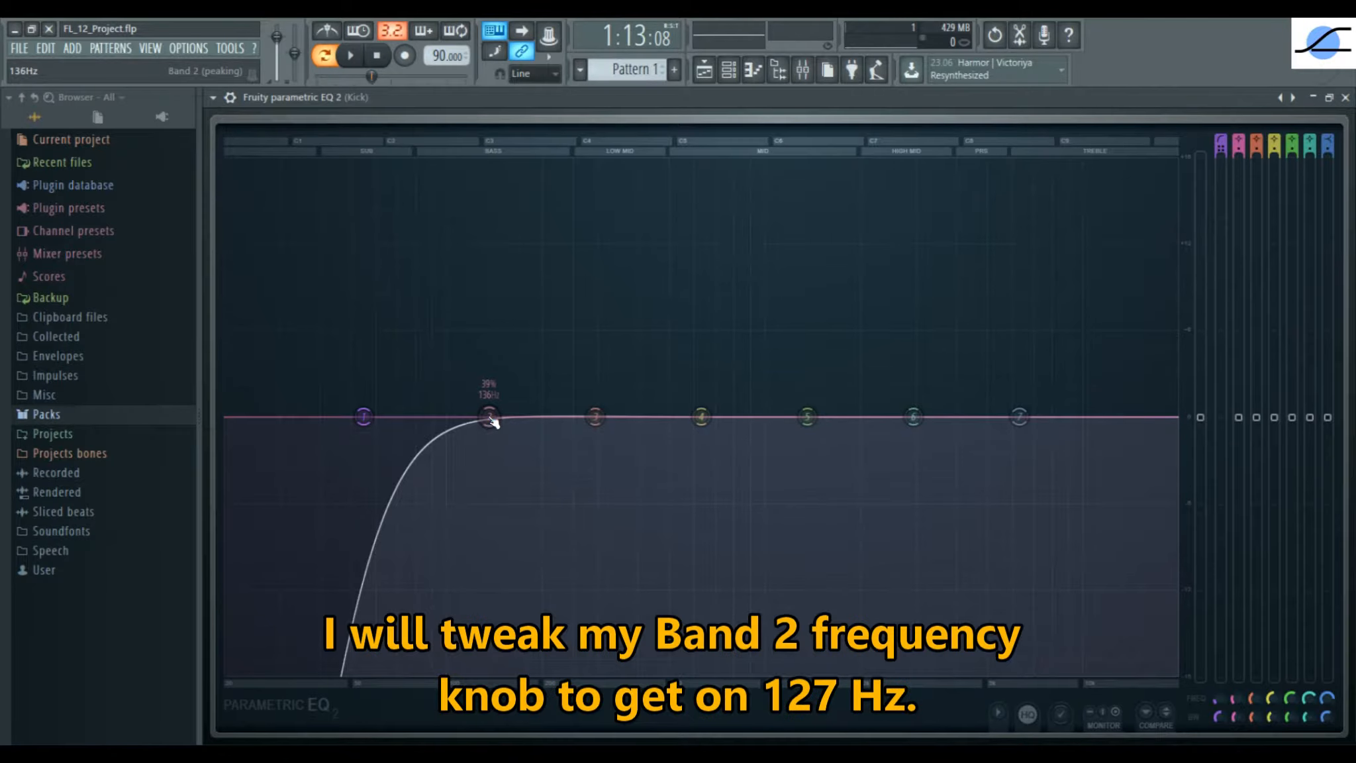
Step: Set band 2 of the Kick track's equalizer to 127 Hz with a 2.0 dB boost, and audition the kick
{"action": "left_click", "coordinate": [1236, 699]}
{"action": "left_click_drag", "start_coordinate": [1236, 699], "coordinate": [1236, 703]}
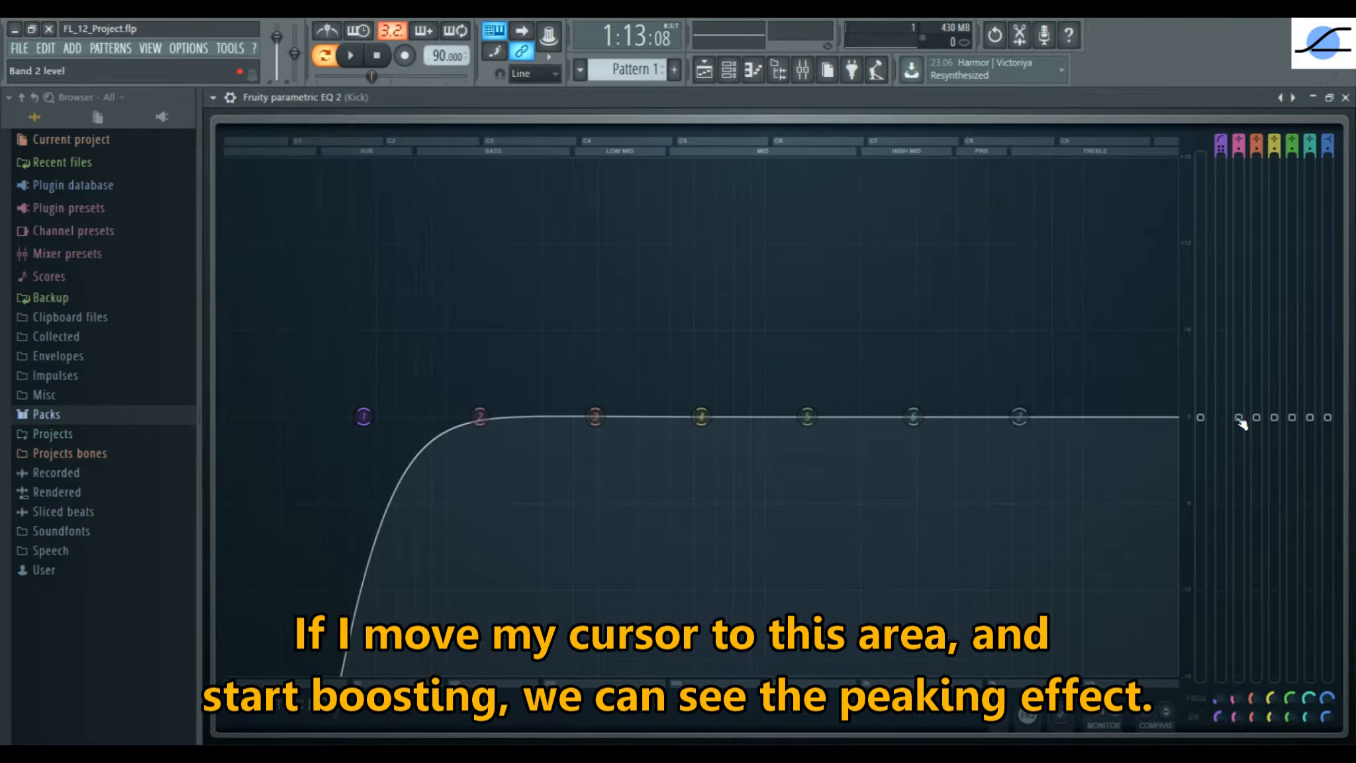
{"action": "left_click_drag", "start_coordinate": [1240, 418], "coordinate": [1239, 333]}
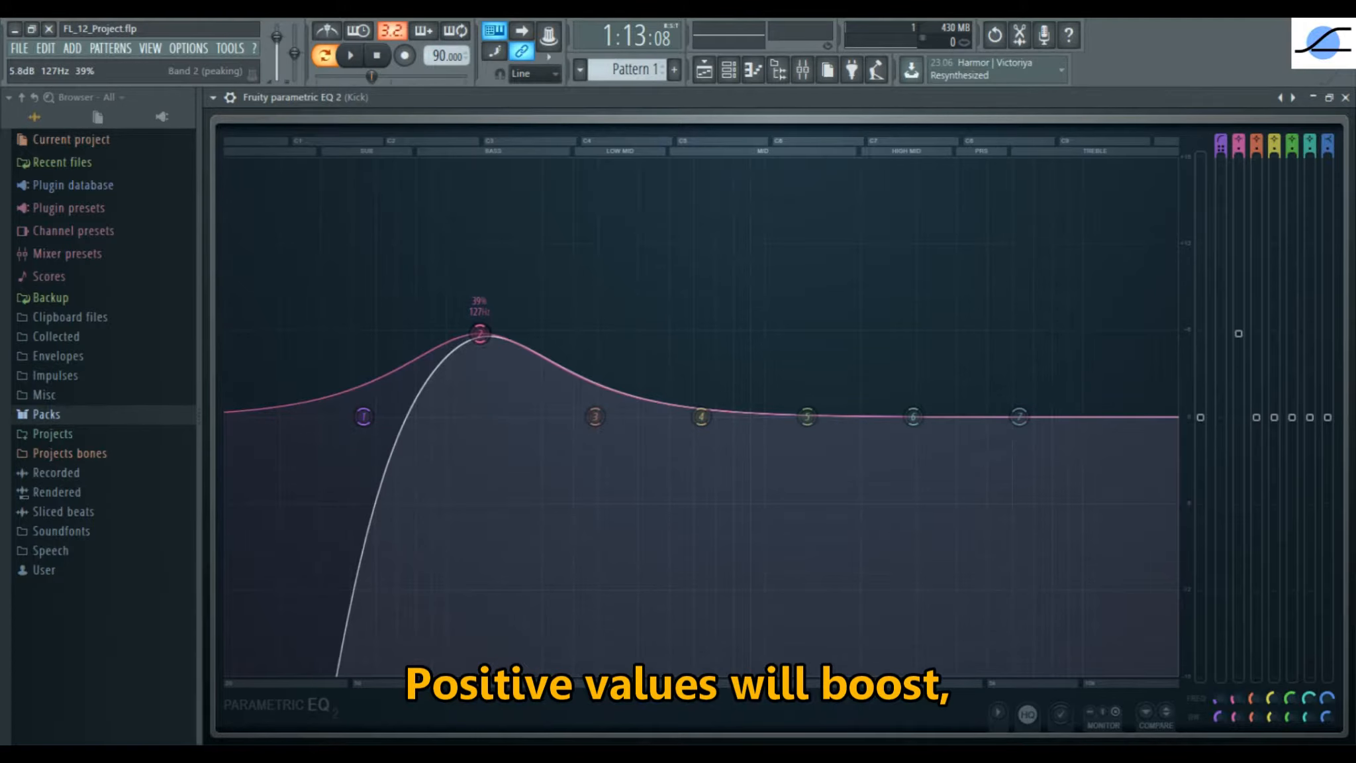
{"action": "left_click_drag", "start_coordinate": [1239, 333], "coordinate": [1238, 388]}
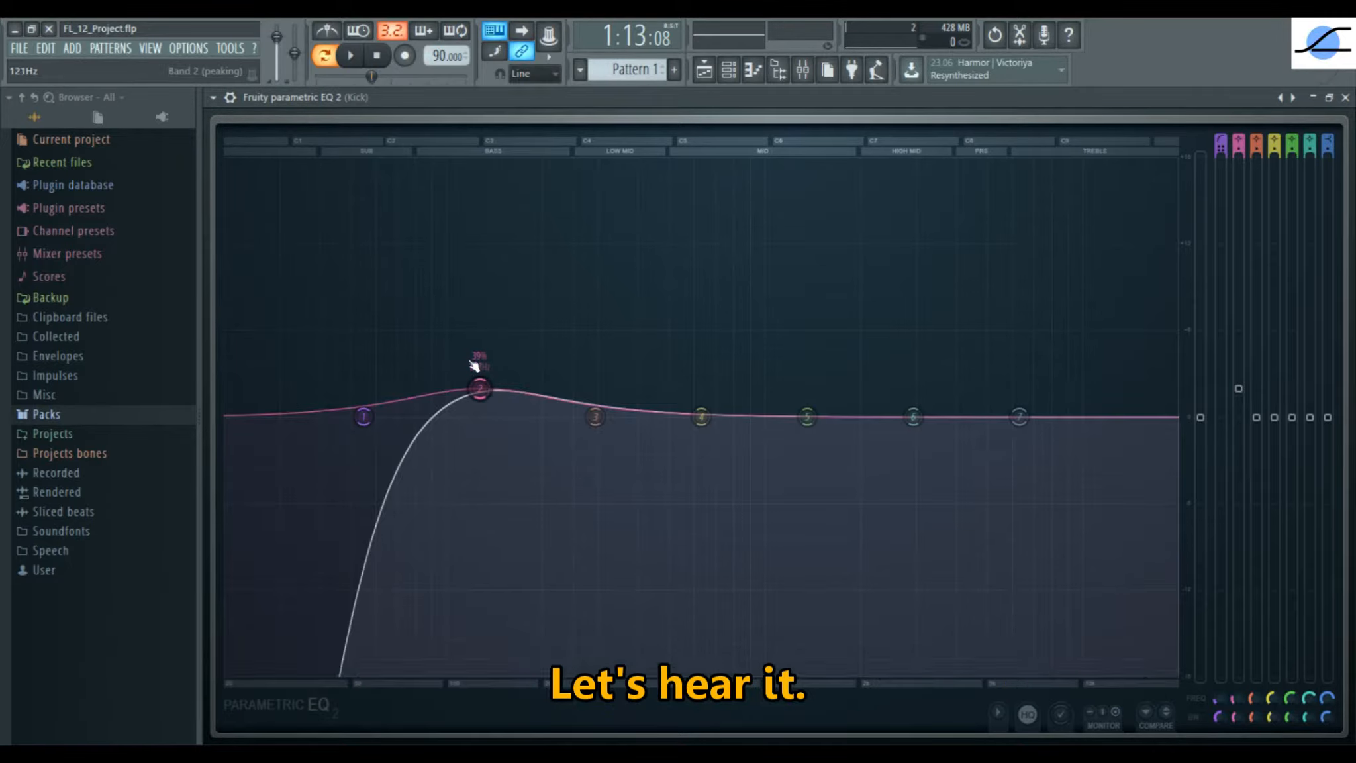
{"action": "left_click", "coordinate": [351, 56]}
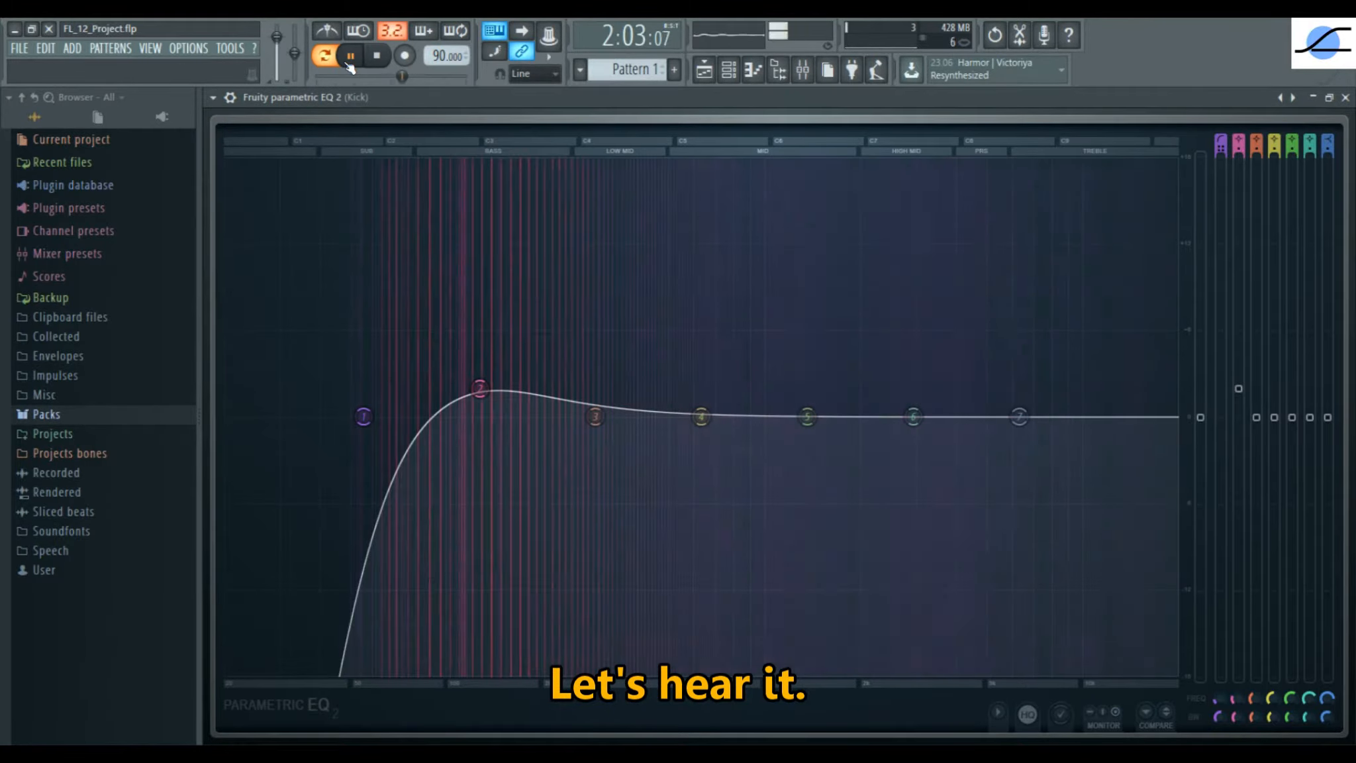
{"action": "mouse_move", "coordinate": [1239, 388]}
{"action": "left_mouse_down"}
{"action": "mouse_move", "coordinate": [1238, 417]}
{"action": "mouse_move", "coordinate": [1238, 387]}
{"action": "left_mouse_up"}
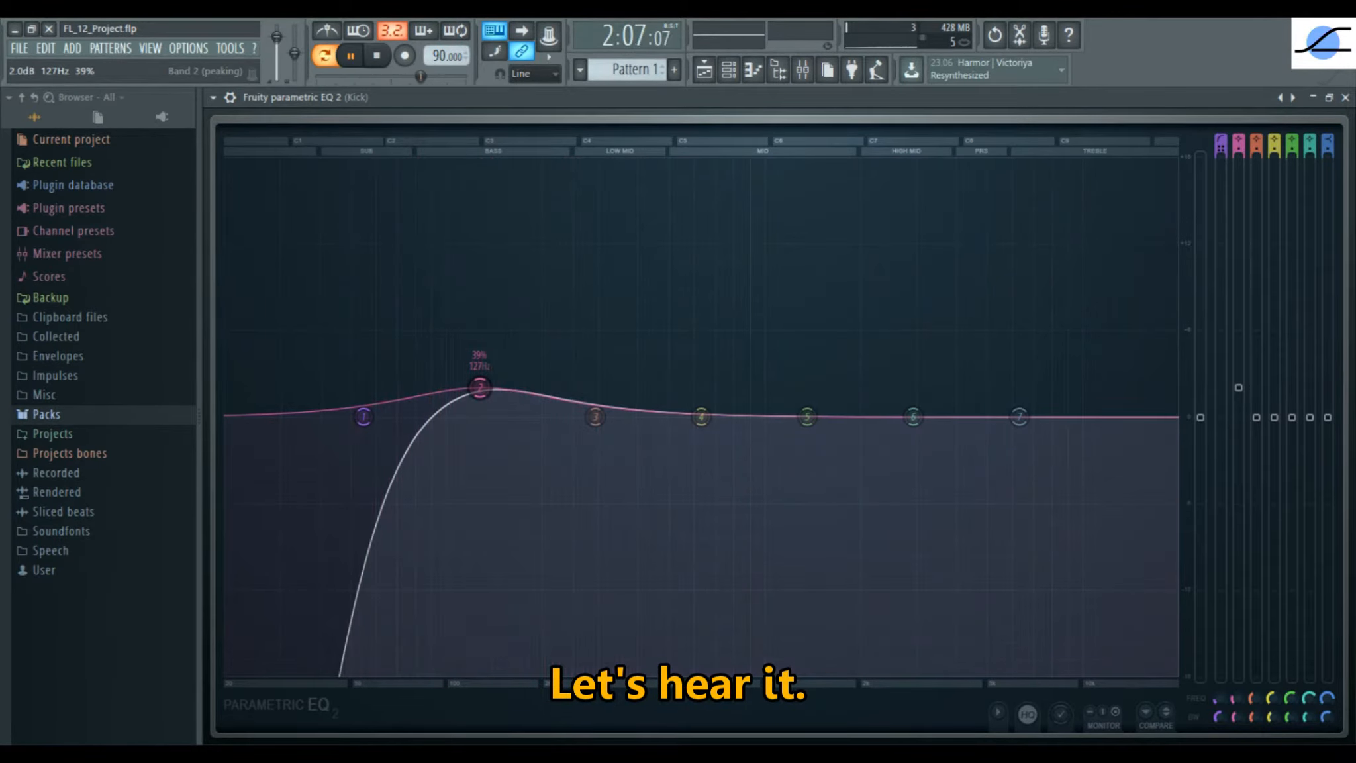
{"action": "left_click", "coordinate": [352, 56]}
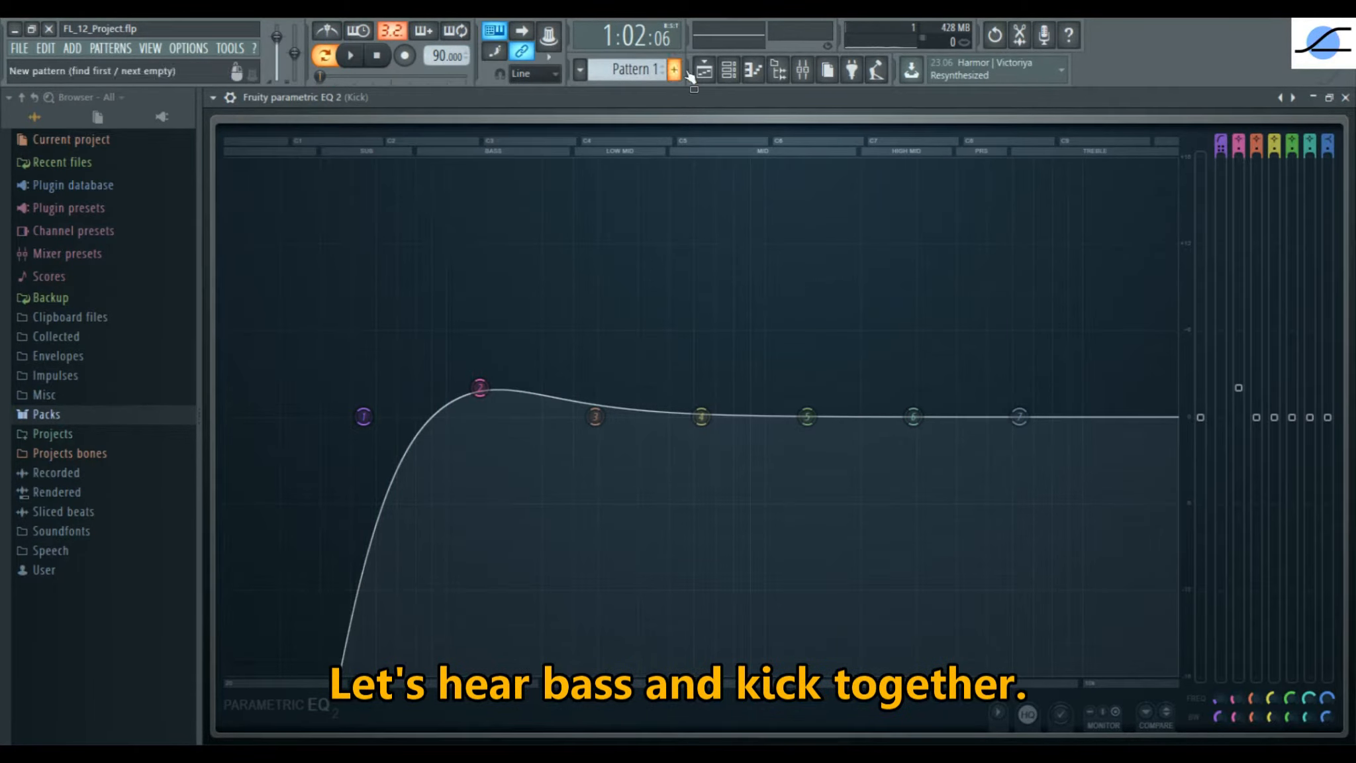
Step: Return to the mixer, unmute the Sub Bass track and listen to it together with the kick
{"action": "left_click", "coordinate": [804, 73]}
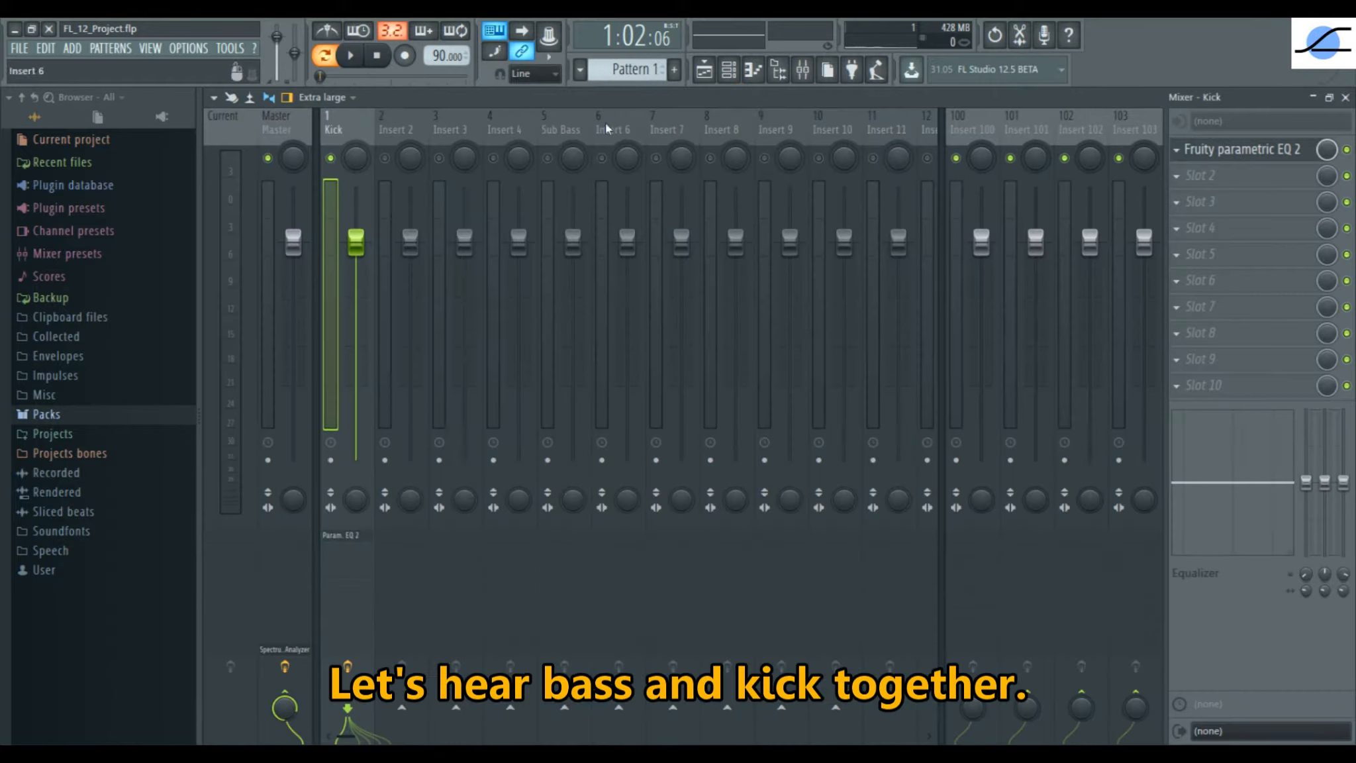
{"action": "left_click", "coordinate": [549, 158]}
{"action": "left_click", "coordinate": [353, 57]}
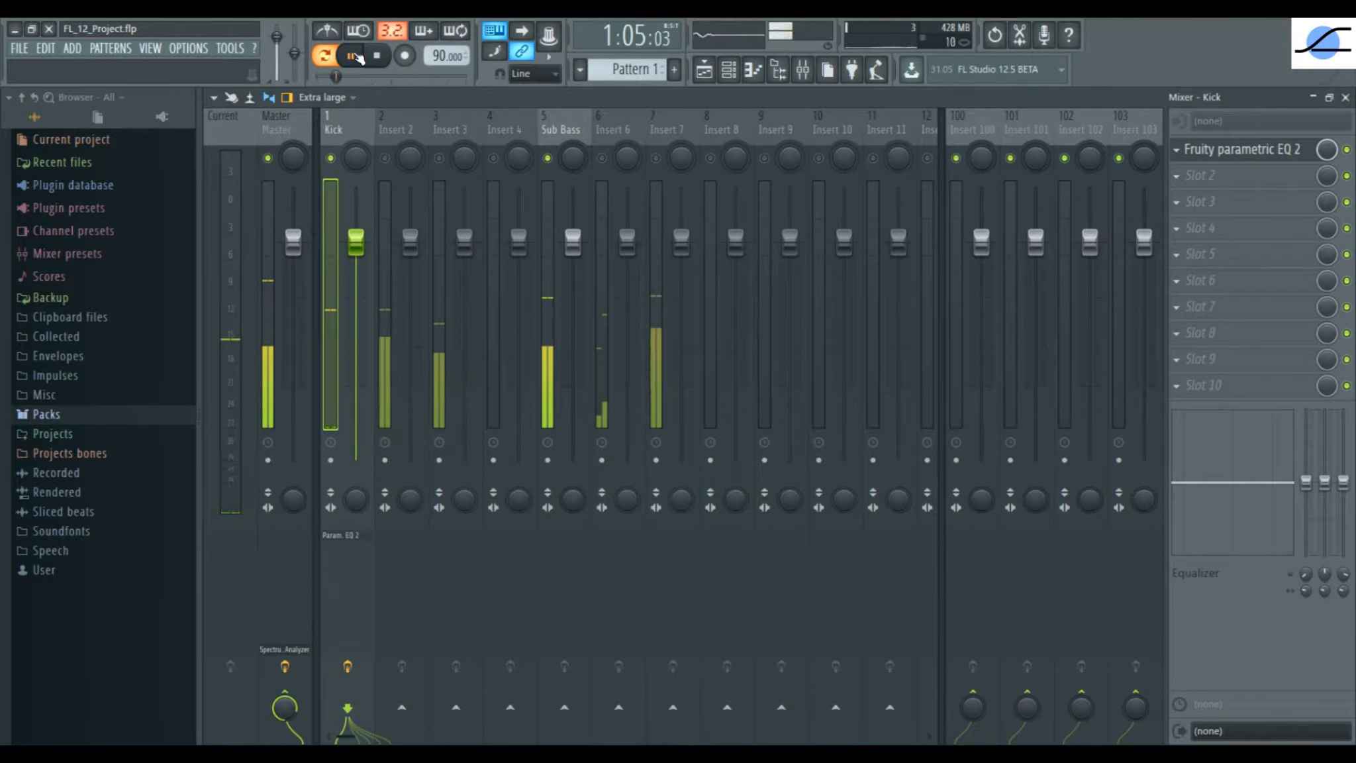
{"action": "left_click", "coordinate": [356, 57]}
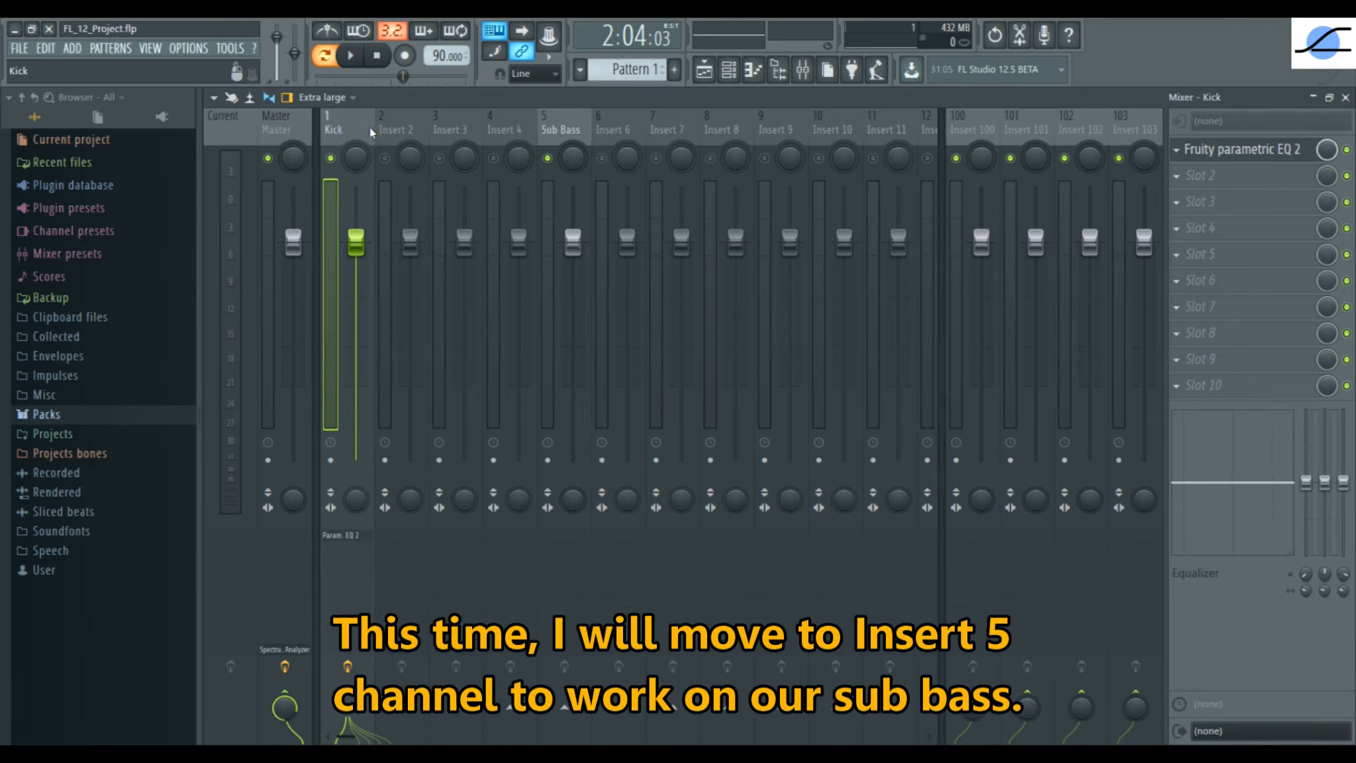
Step: Load Fruity Parametric EQ 2 in slot 1 of the Sub Bass track and maximize its window
{"action": "left_click", "coordinate": [560, 128]}
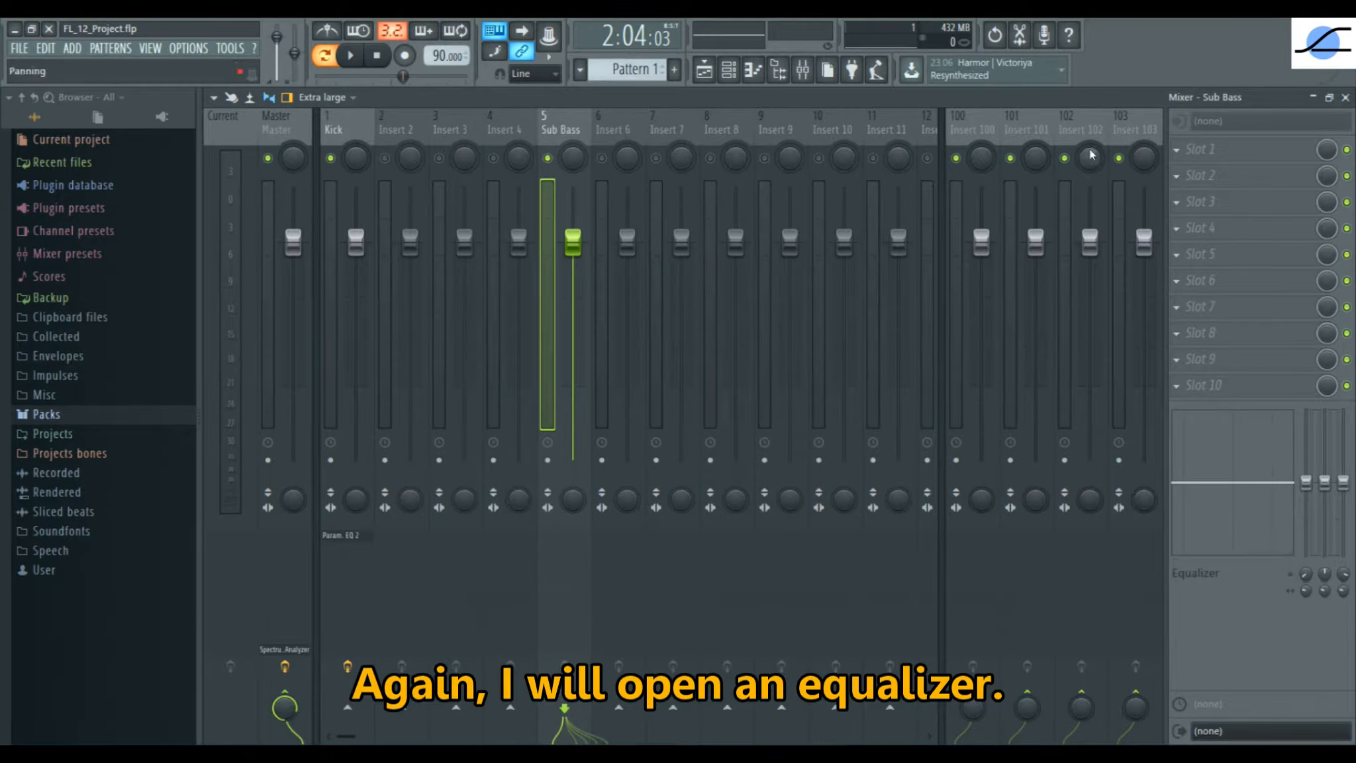
{"action": "left_click", "coordinate": [1178, 150]}
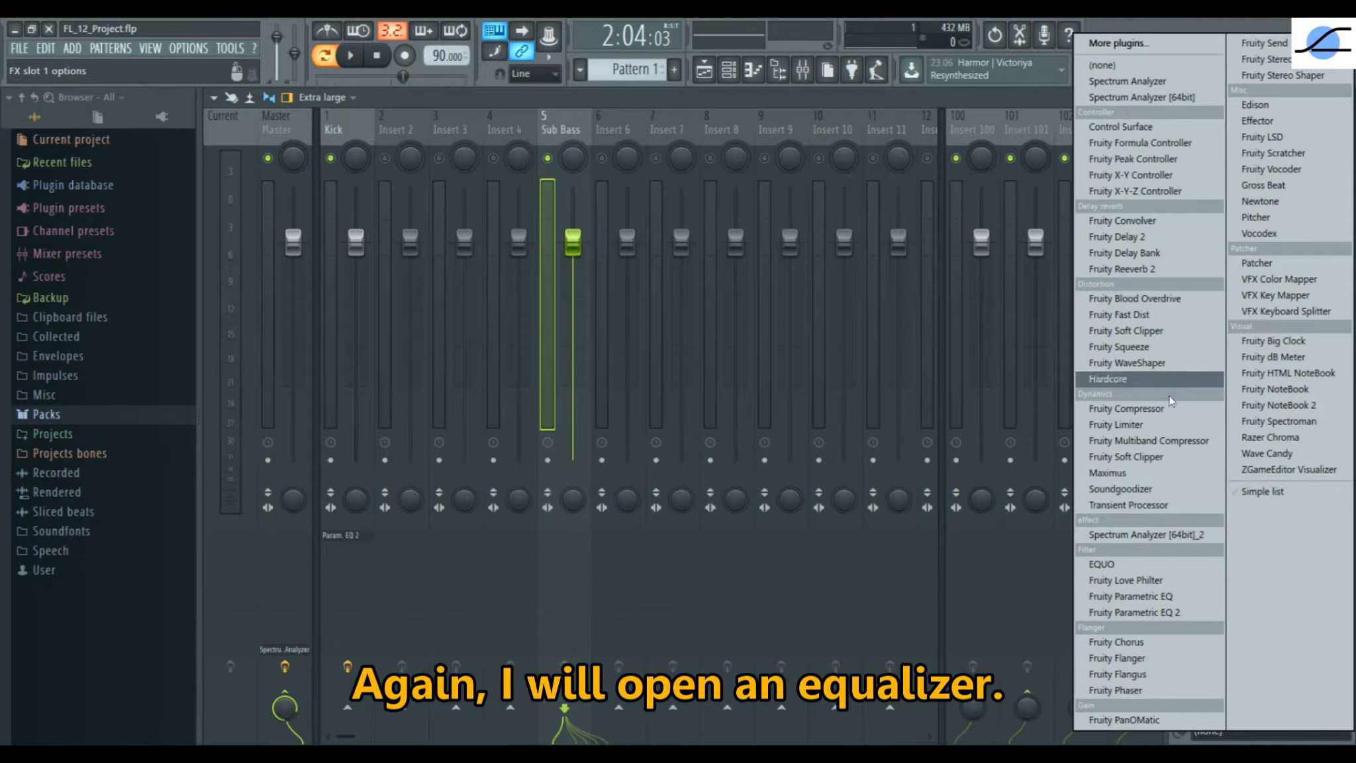
{"action": "left_click", "coordinate": [1148, 613]}
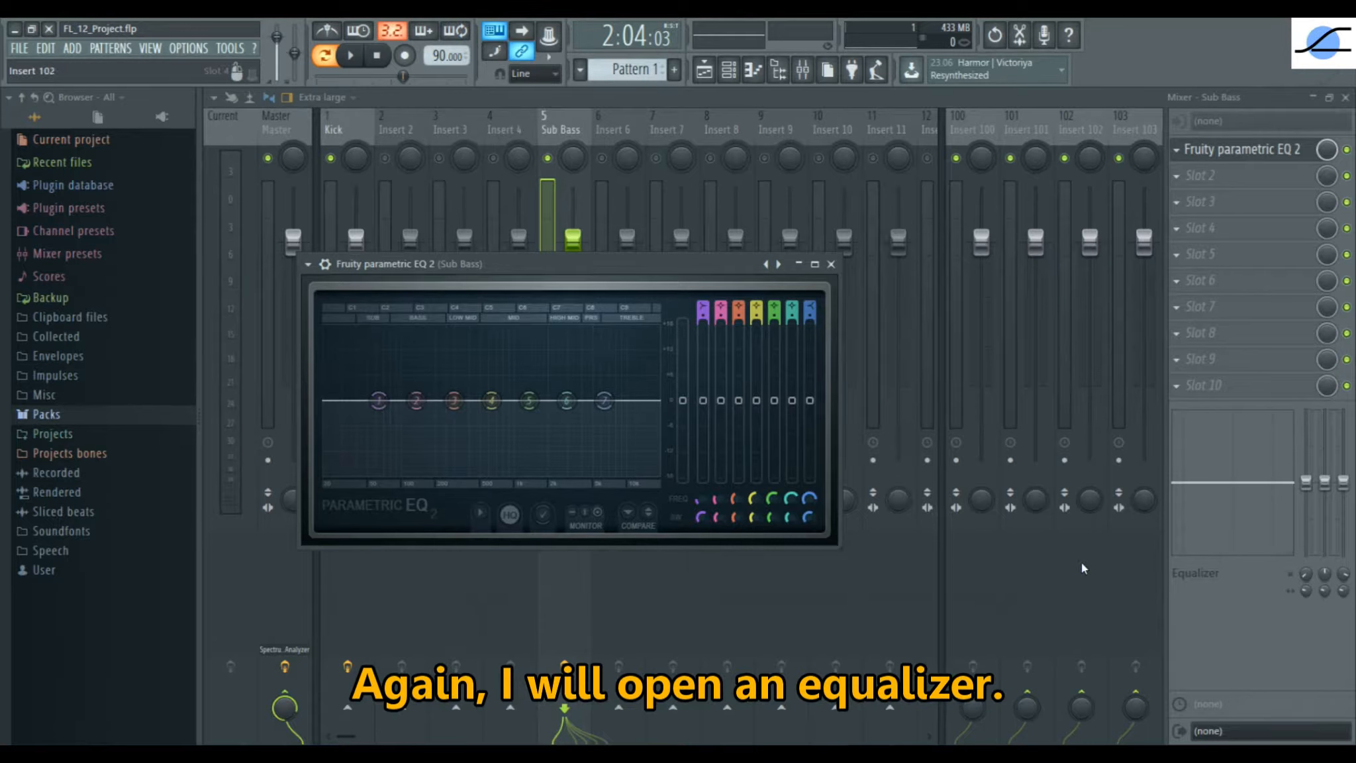
{"action": "double_click", "coordinate": [690, 265]}
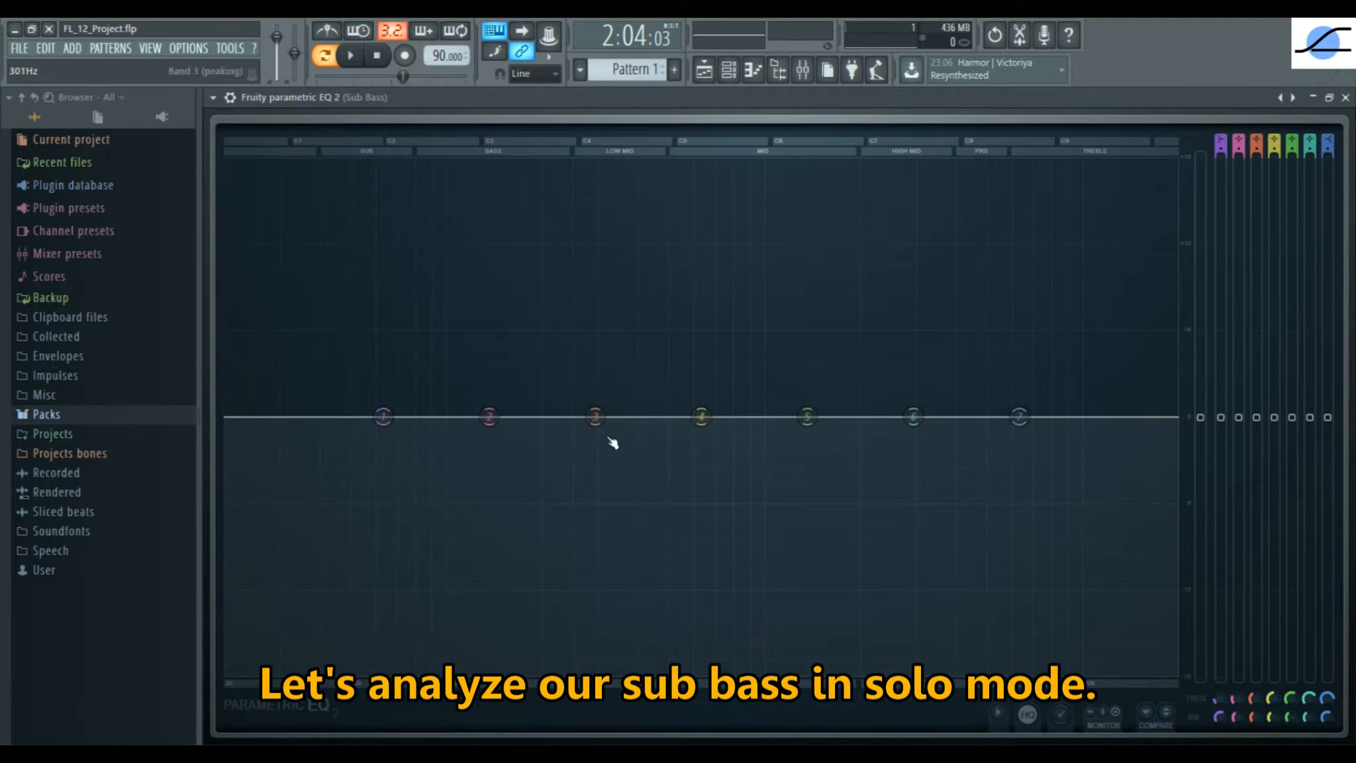
Step: Solo the Sub Bass track in the mixer and play it to examine its frequencies in the Master track's Spectrum Analyzer
{"action": "left_click", "coordinate": [811, 71]}
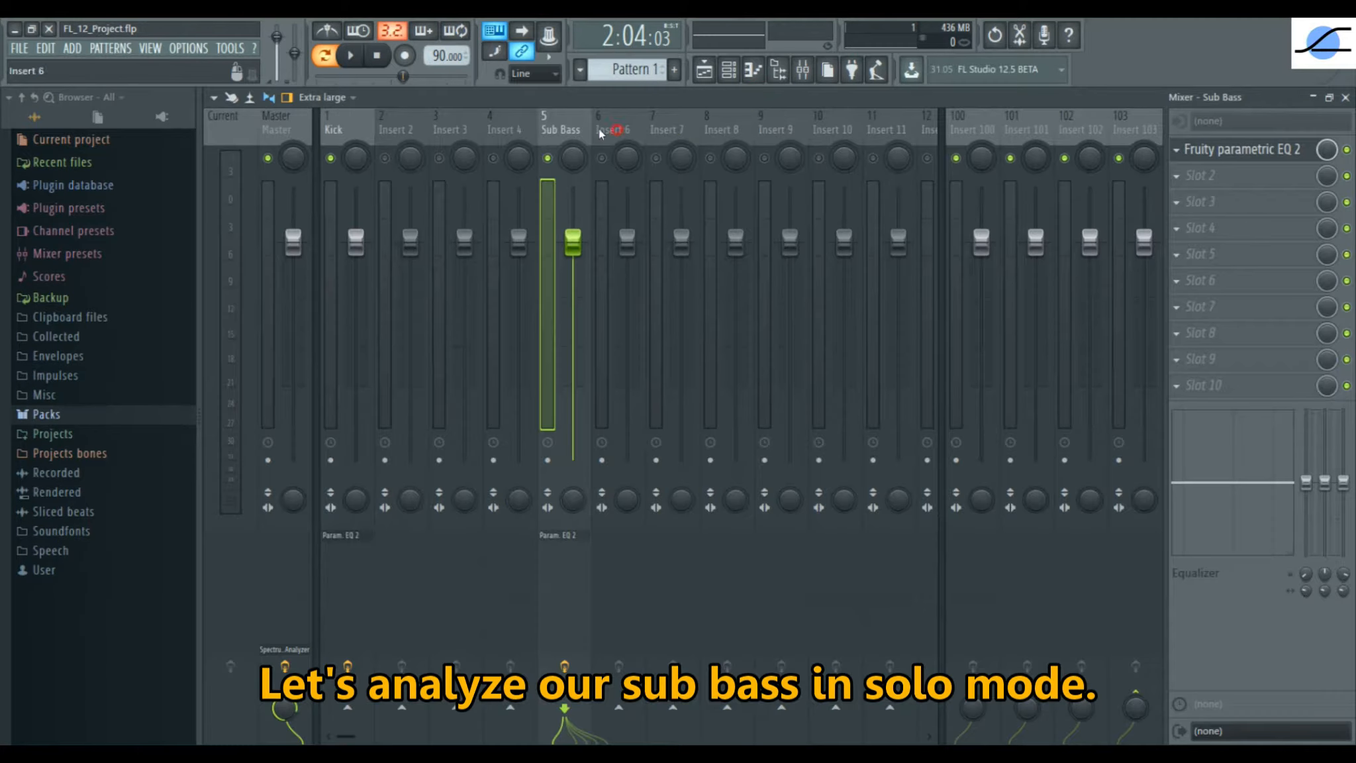
{"action": "right_click", "coordinate": [549, 157]}
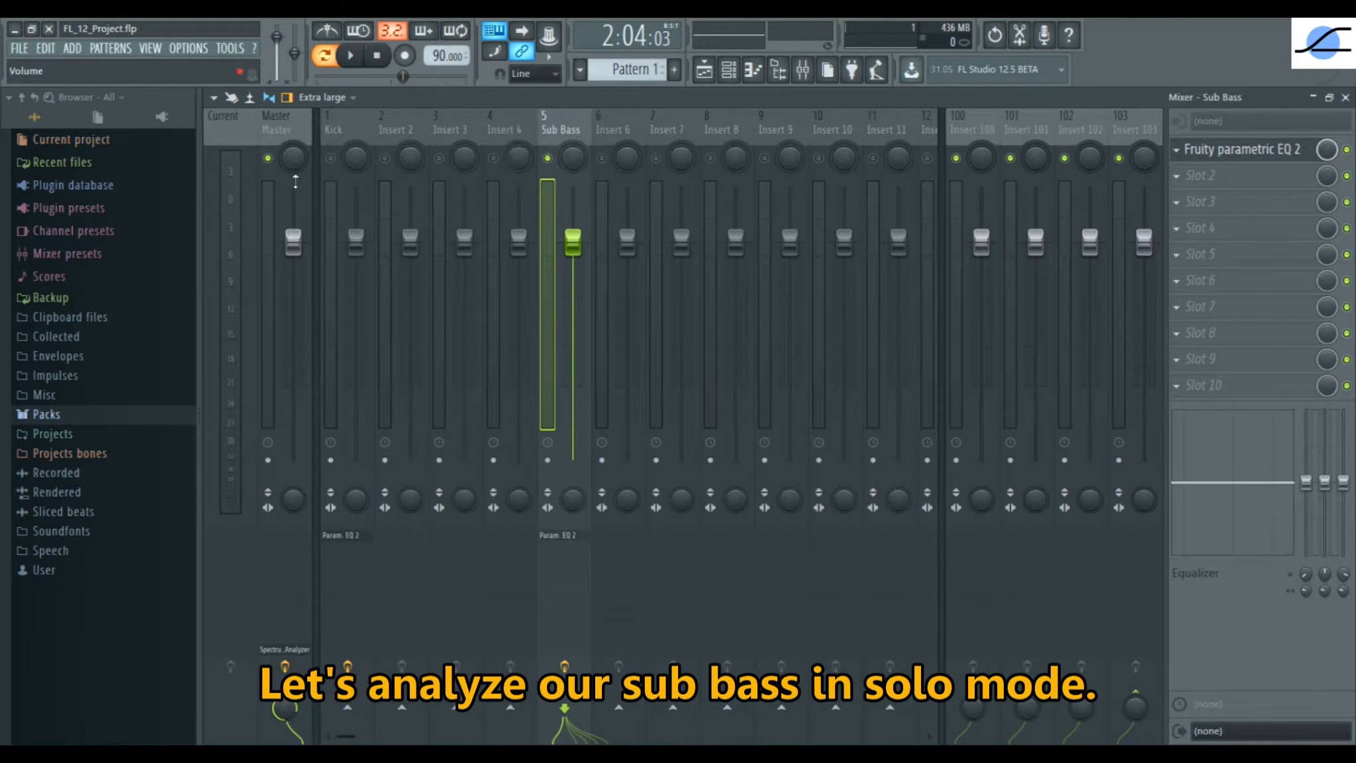
{"action": "left_click", "coordinate": [267, 196]}
{"action": "left_click", "coordinate": [351, 56]}
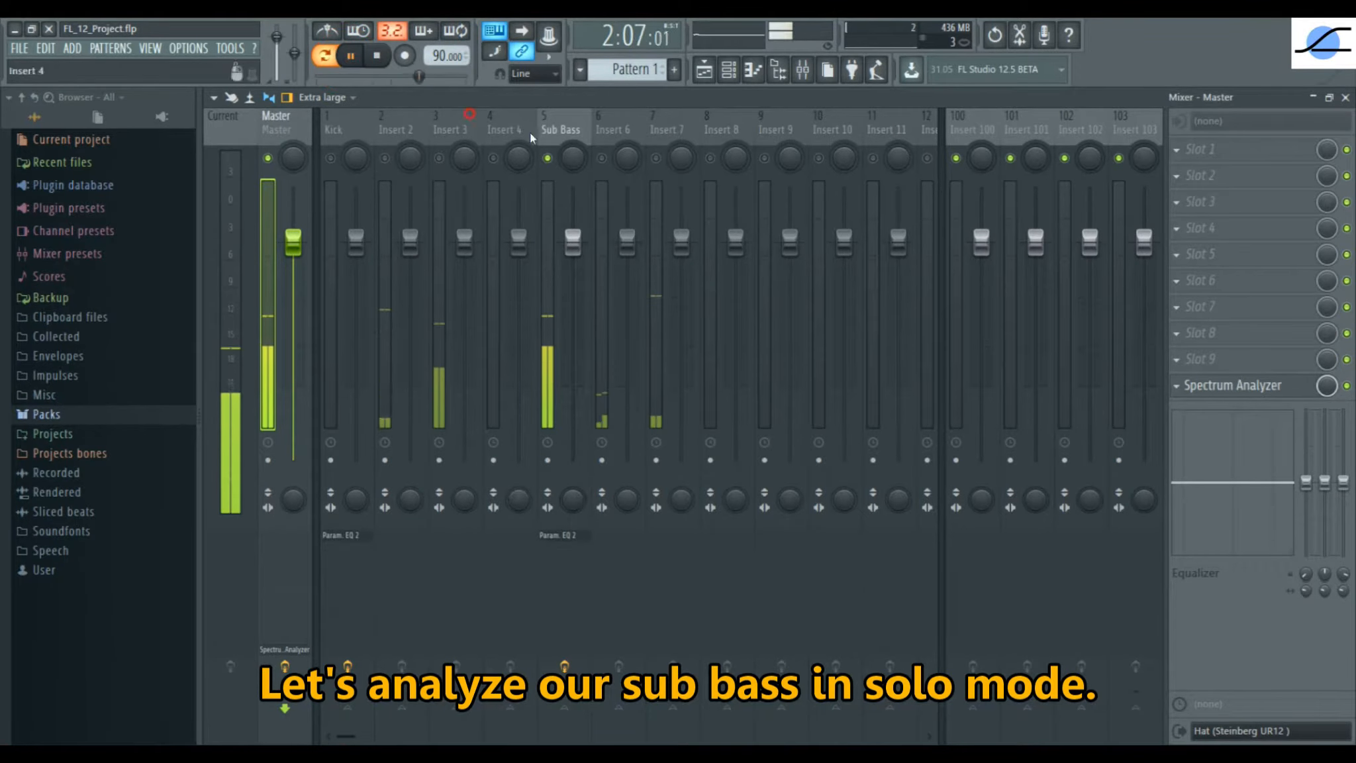
{"action": "left_click", "coordinate": [1224, 387]}
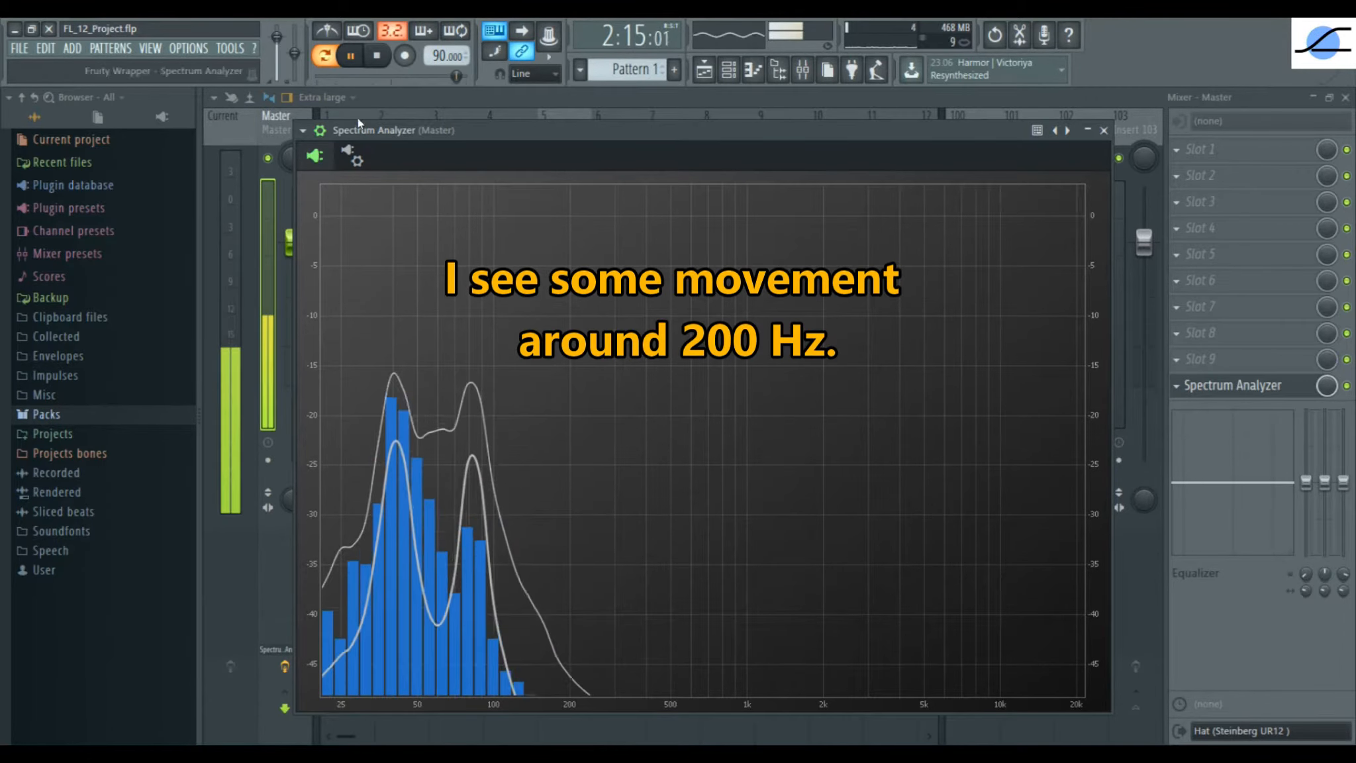
{"action": "left_click", "coordinate": [350, 56]}
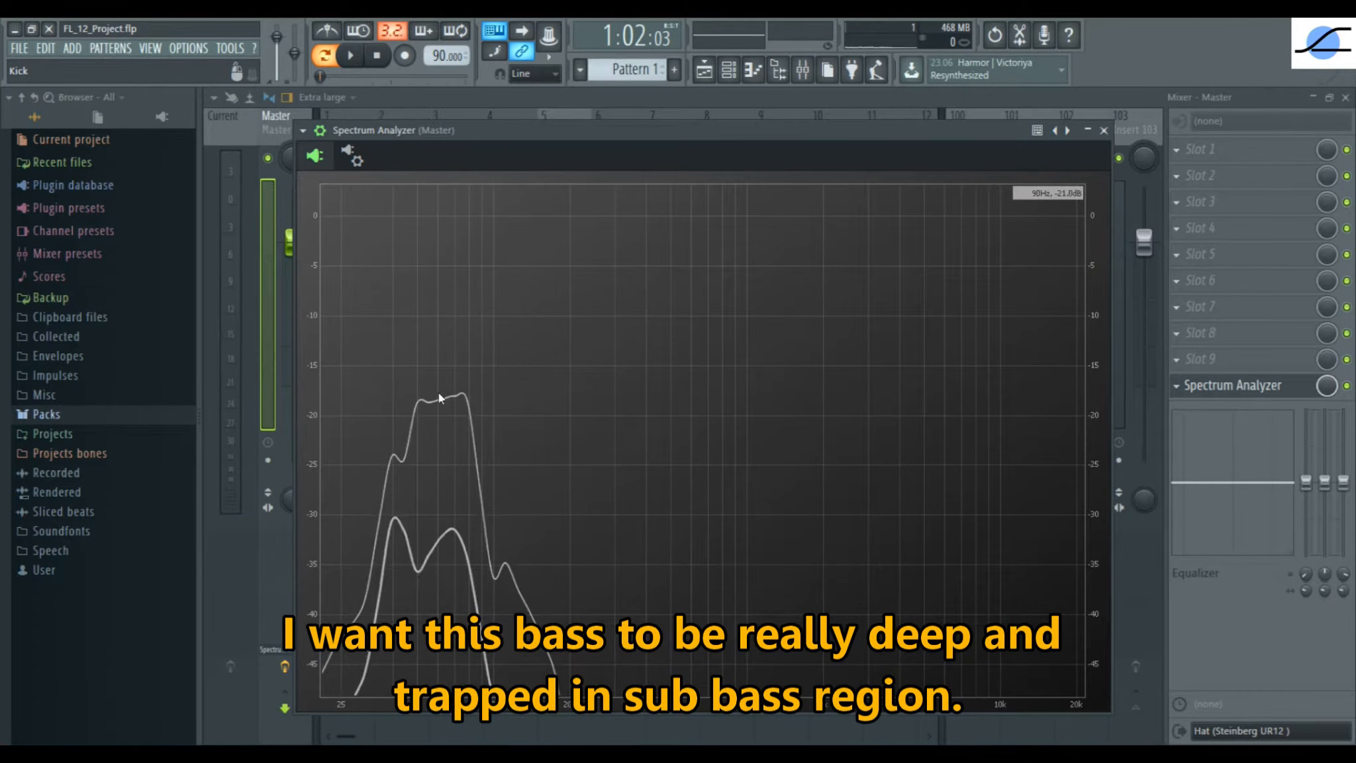
{"action": "left_click", "coordinate": [1104, 131]}
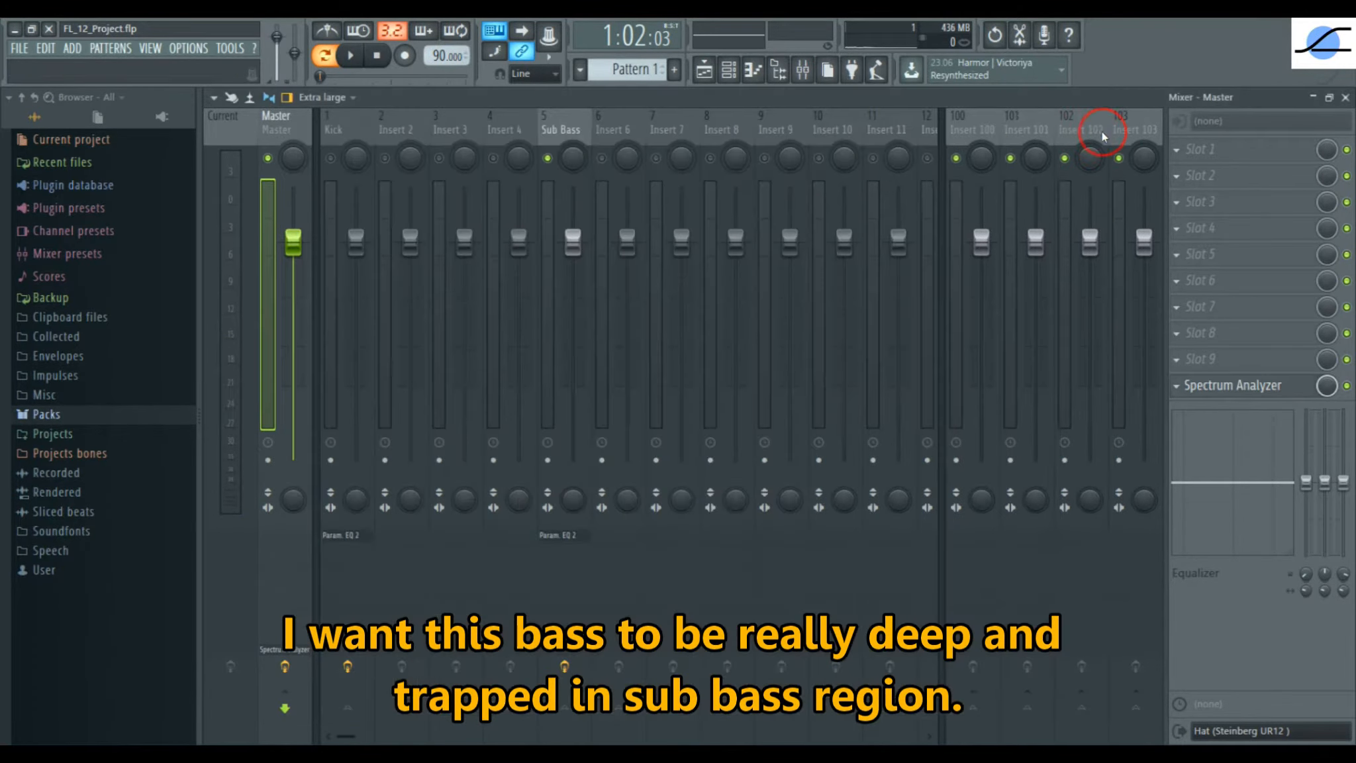
Step: Reopen the Sub Bass track's Fruity Parametric EQ 2 and set band 7 to the Low pass type with Gentle 8 order
{"action": "left_click", "coordinate": [570, 129]}
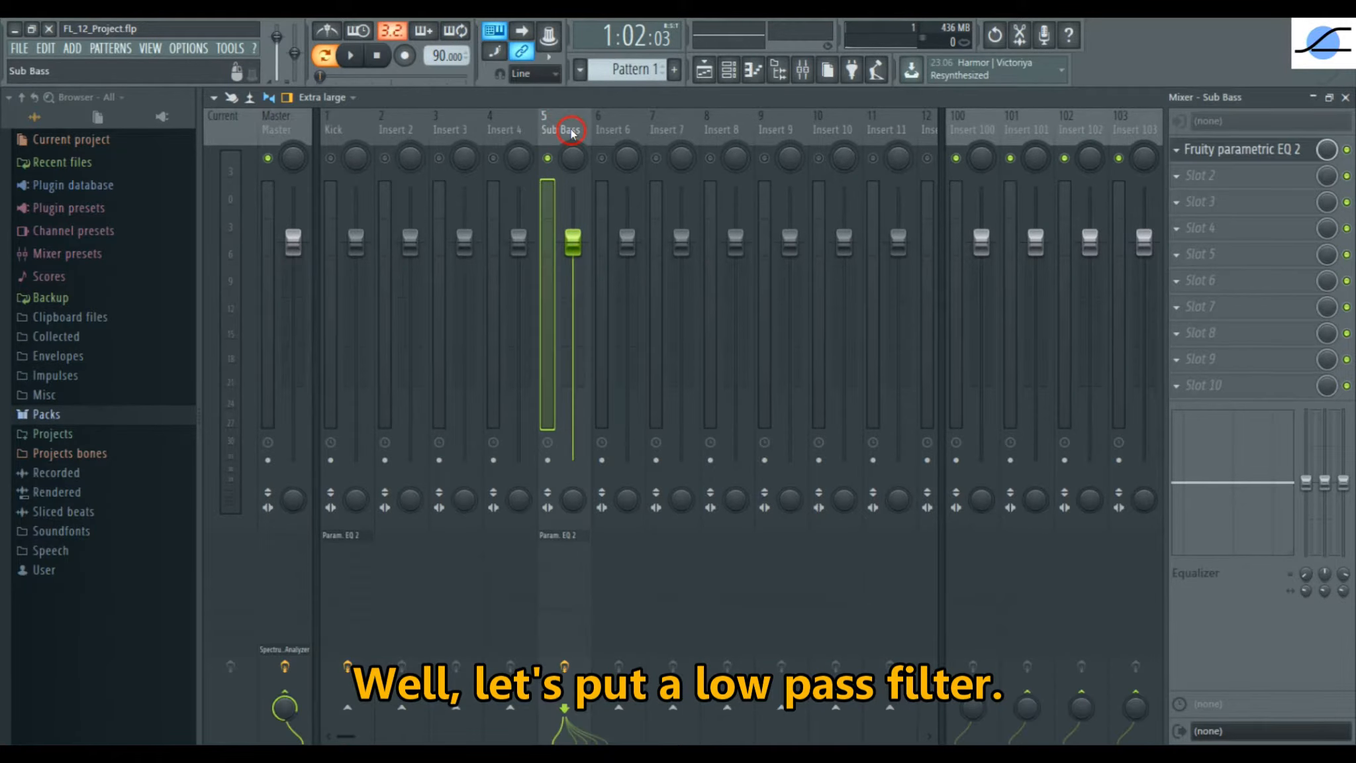
{"action": "left_click", "coordinate": [1233, 152]}
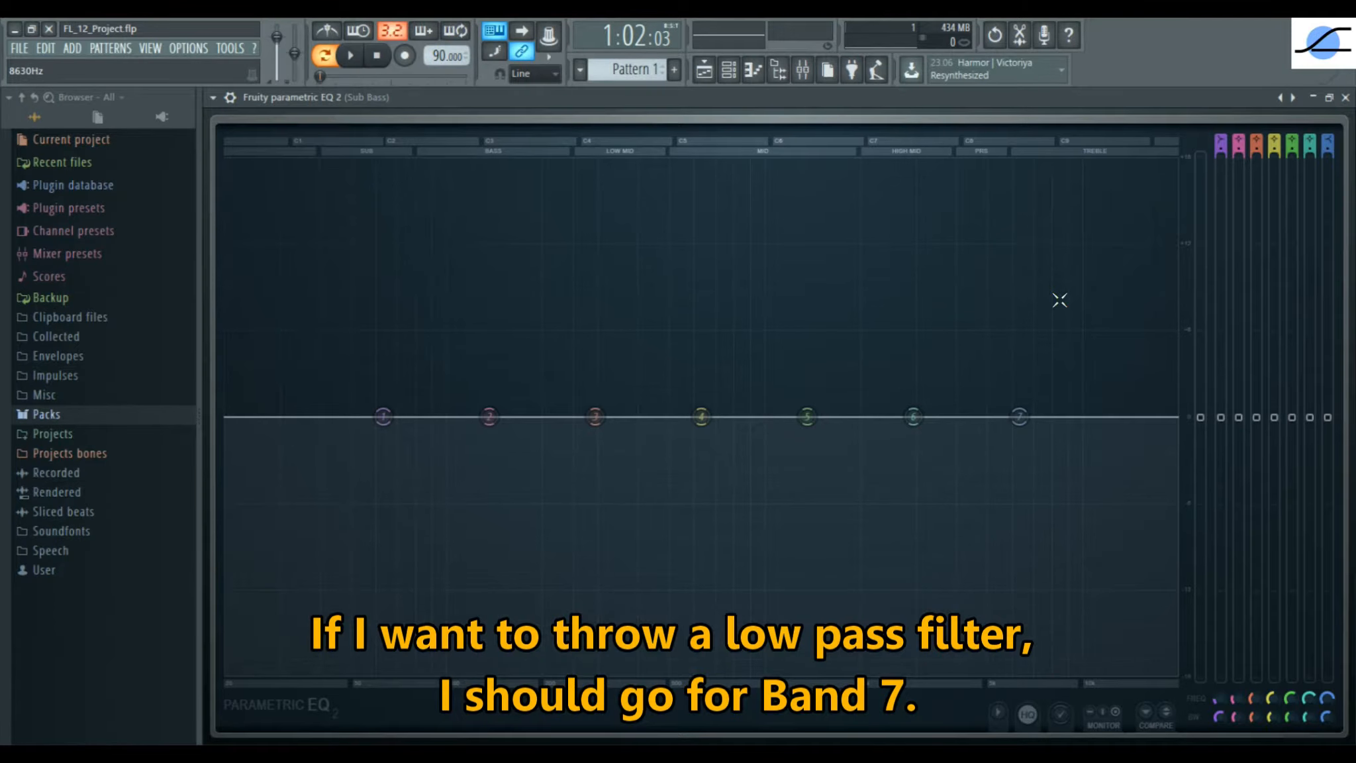
{"action": "right_click", "coordinate": [1022, 425]}
{"action": "mouse_move", "coordinate": [1051, 458]}
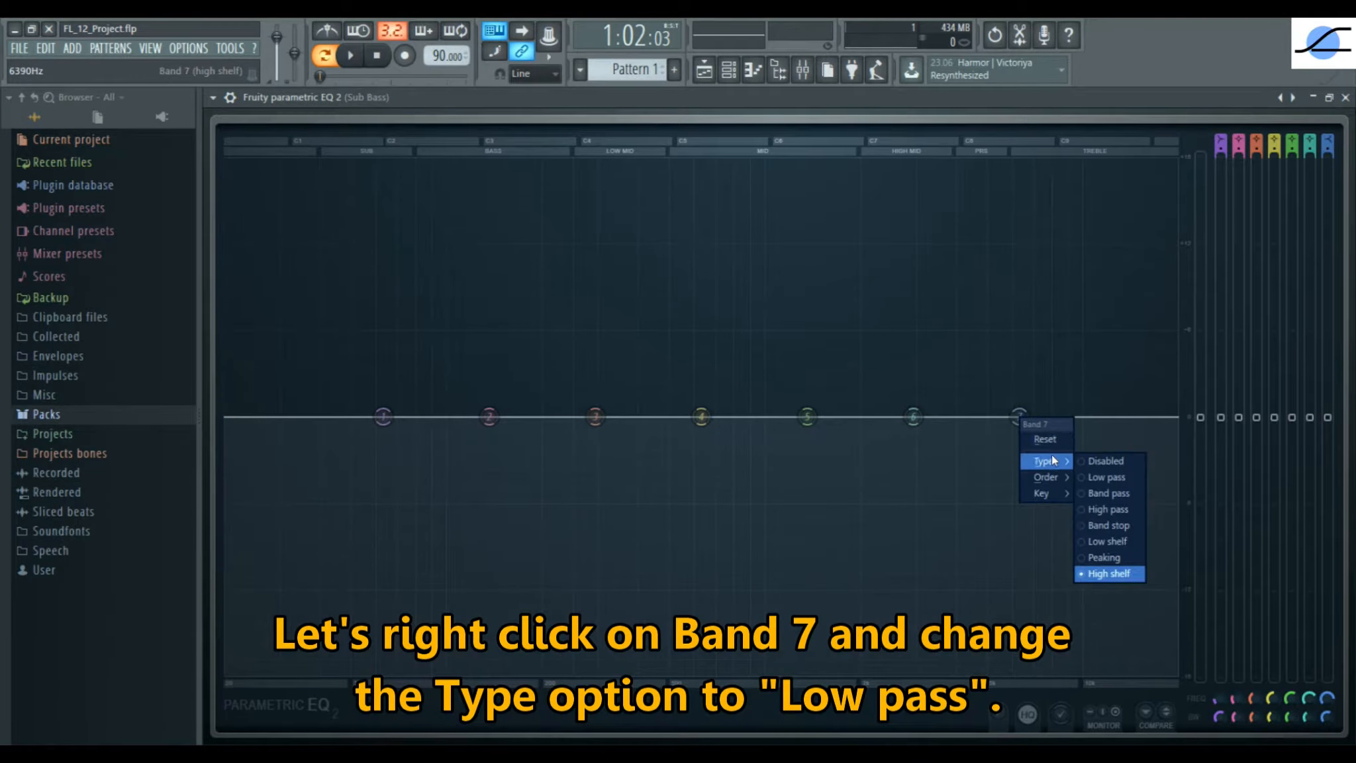
{"action": "left_click", "coordinate": [1135, 482]}
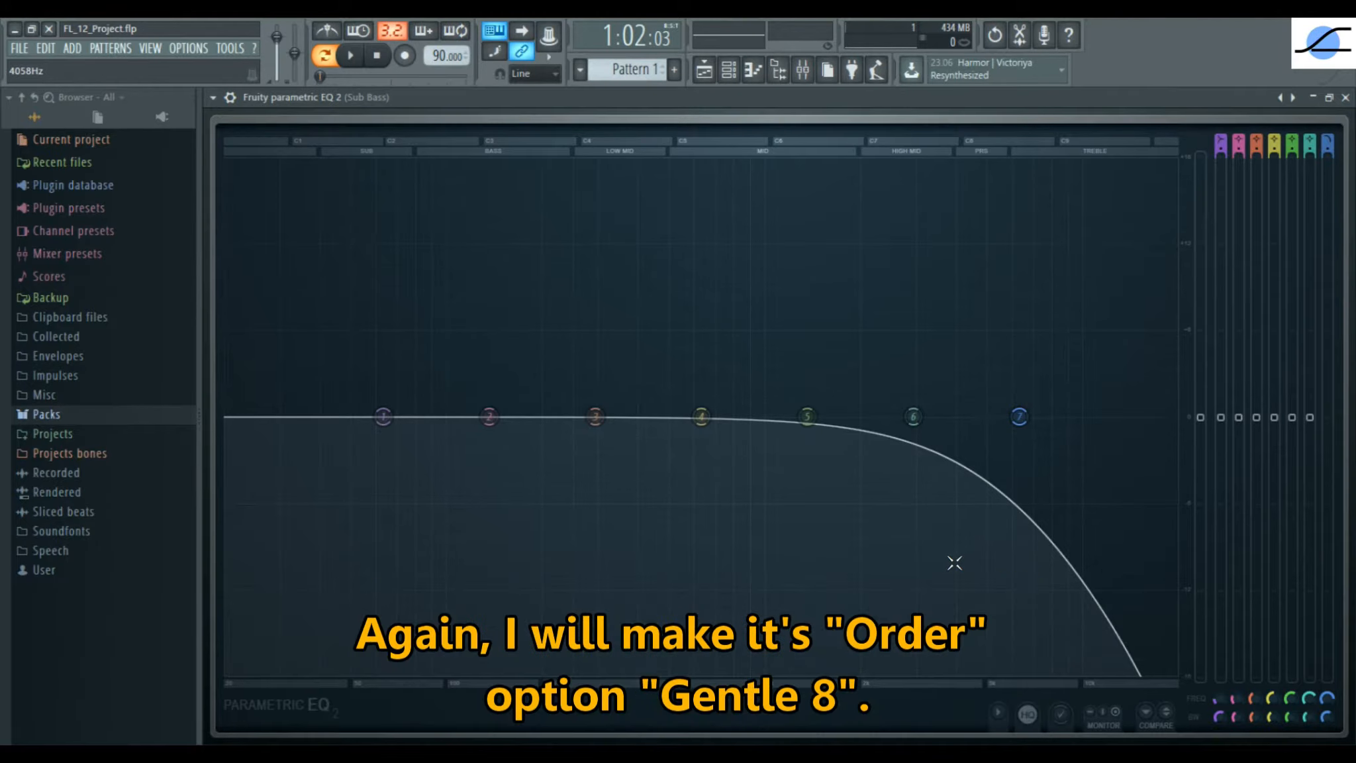
{"action": "right_click", "coordinate": [1024, 416]}
{"action": "mouse_move", "coordinate": [1053, 475]}
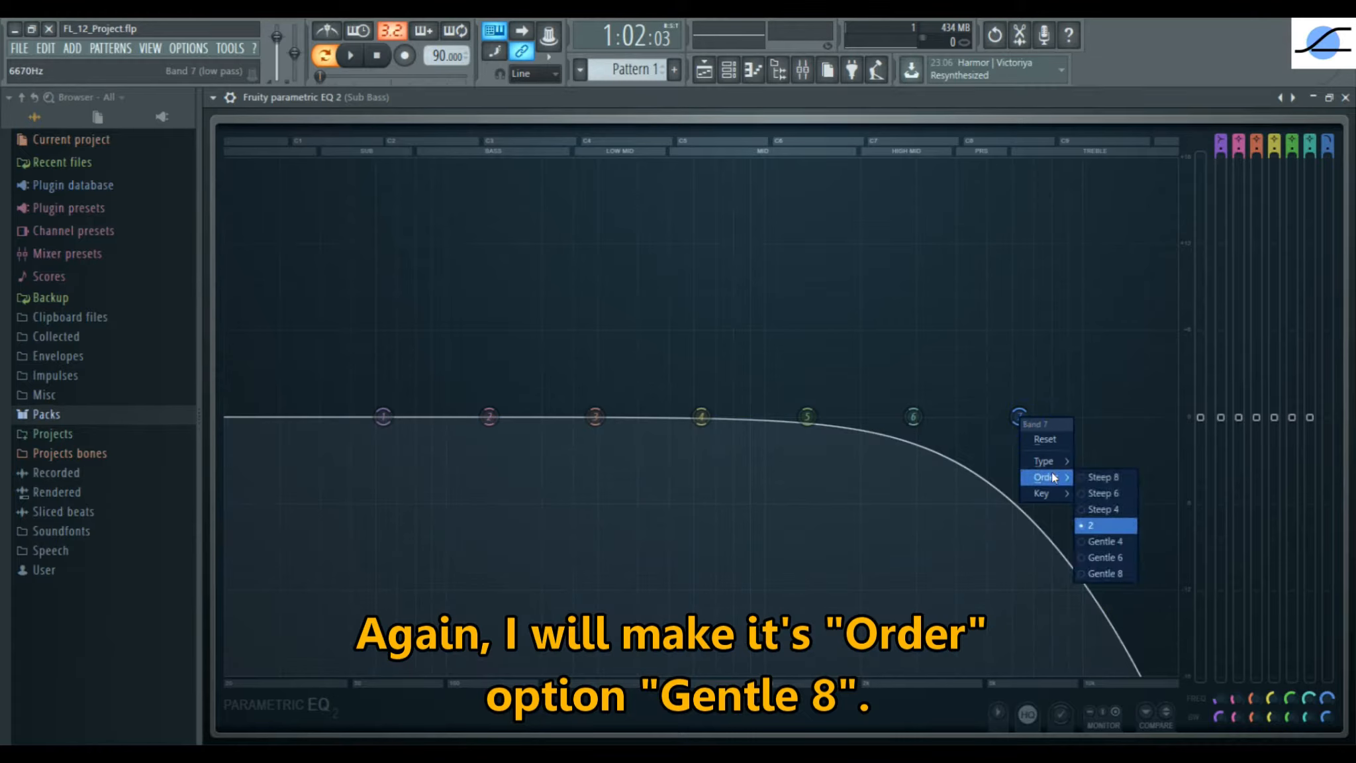
{"action": "left_click", "coordinate": [1118, 578]}
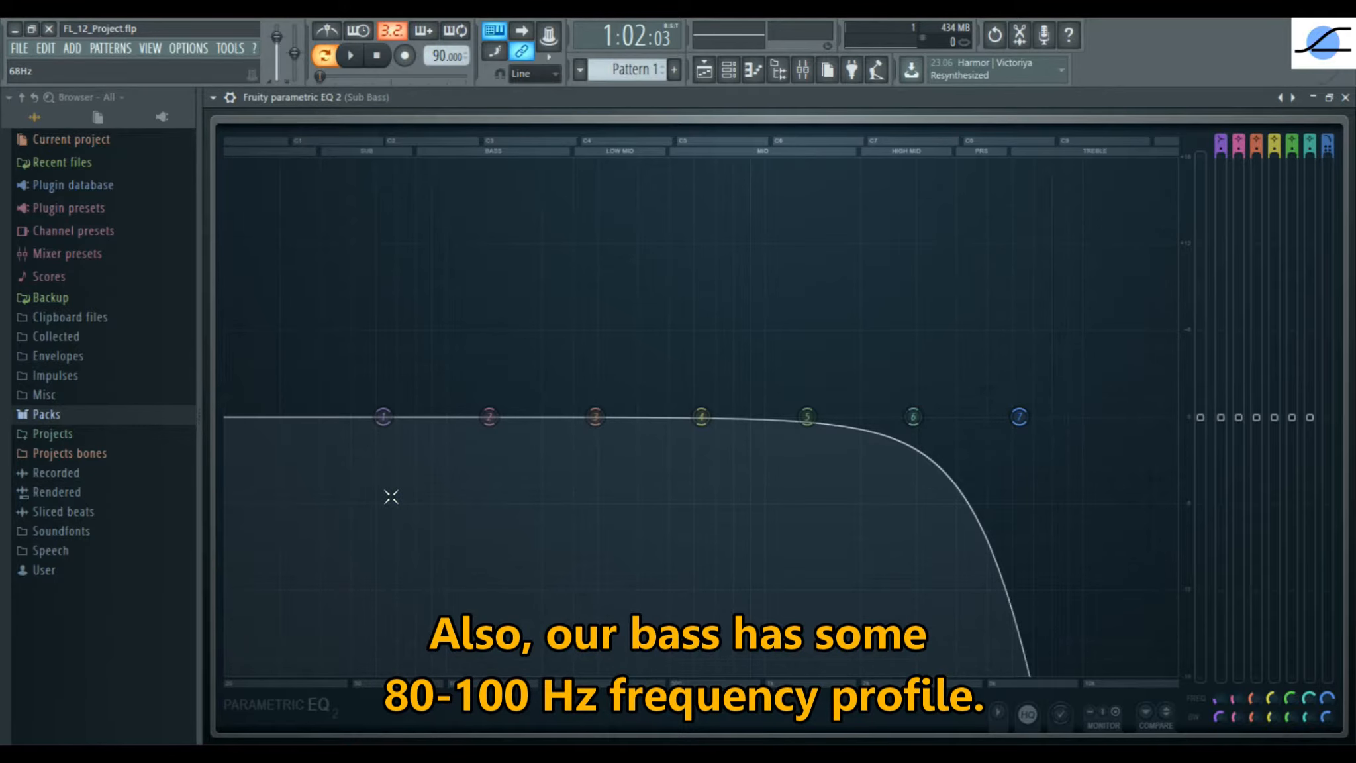
Step: Play the sub bass briefly, and set the band 7 low-pass filter to 100 Hz with a width of 55%
{"action": "left_click", "coordinate": [351, 58]}
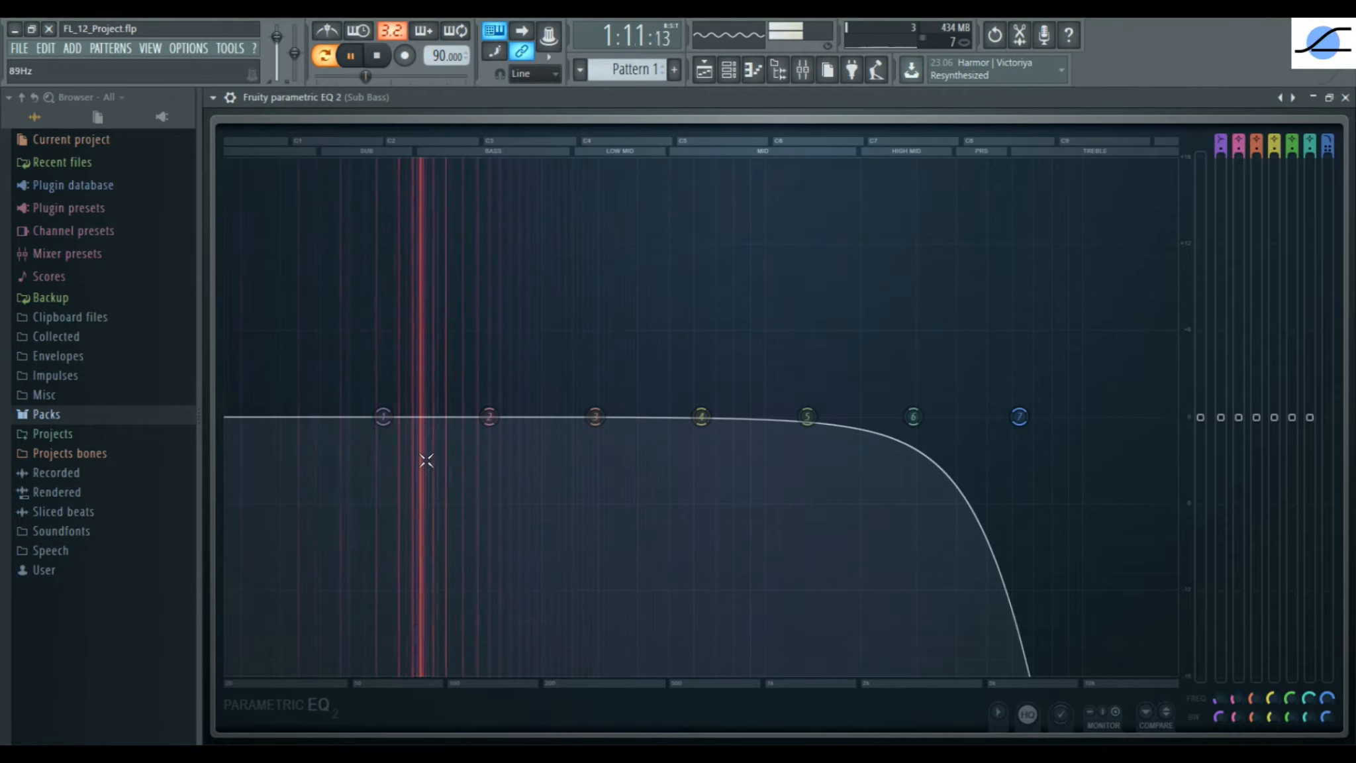
{"action": "left_click", "coordinate": [351, 57]}
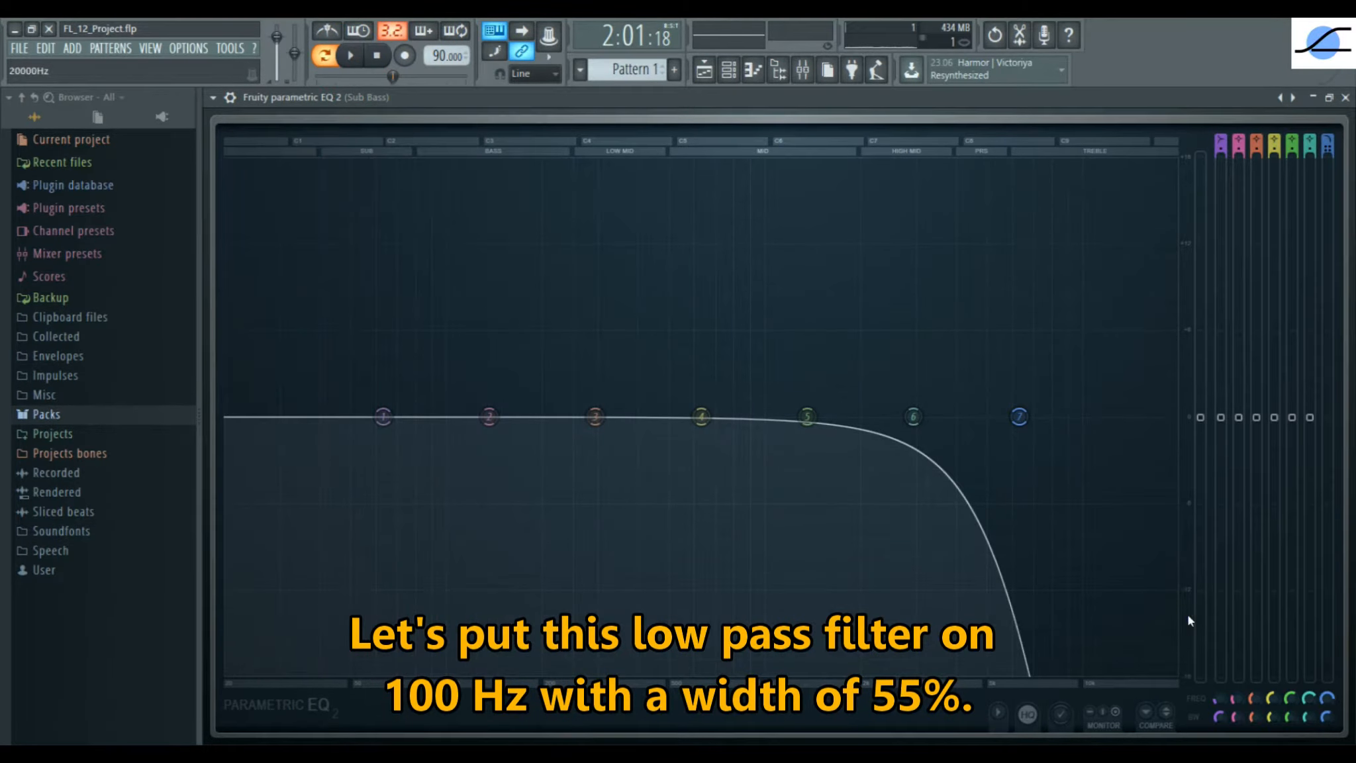
{"action": "left_click_drag", "start_coordinate": [1327, 708], "coordinate": [1327, 735]}
{"action": "left_click_drag", "start_coordinate": [689, 417], "coordinate": [541, 417]}
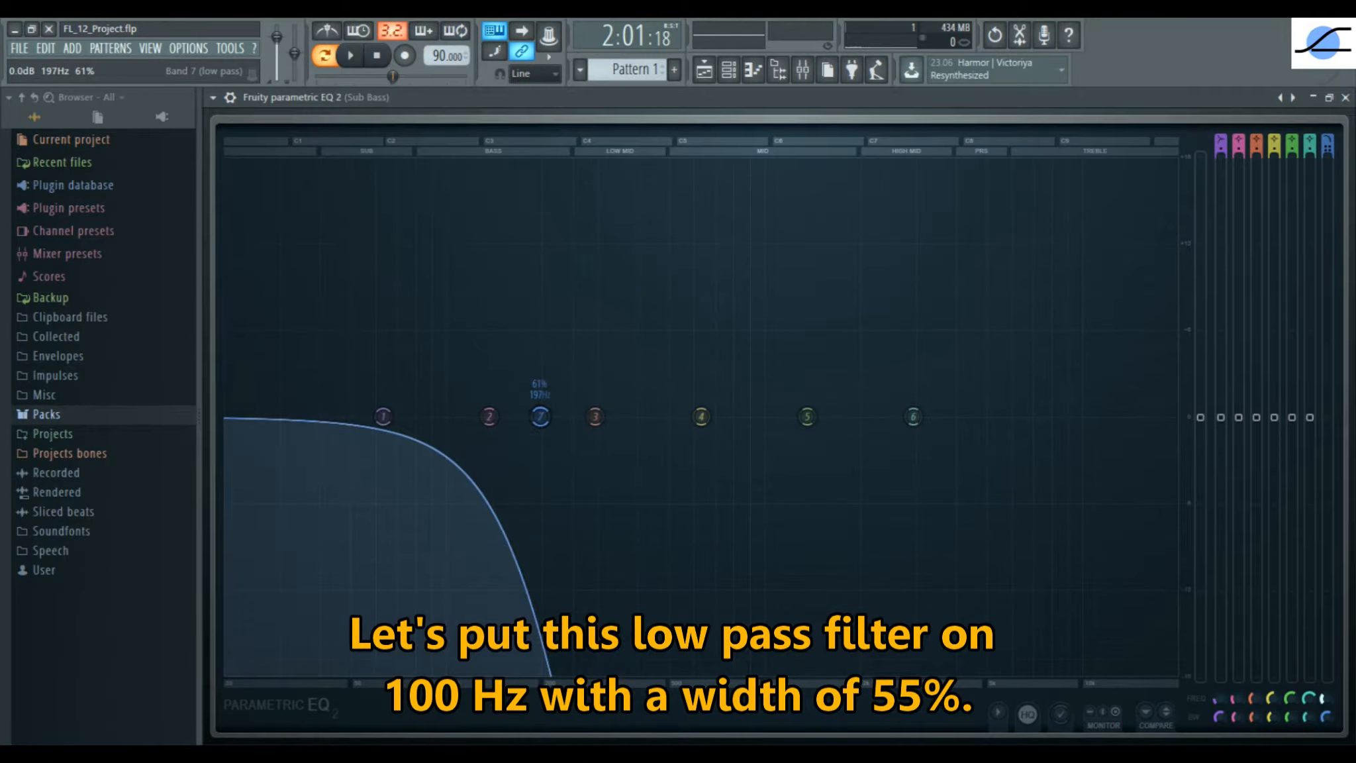
{"action": "left_click_drag", "start_coordinate": [541, 417], "coordinate": [446, 416]}
{"action": "left_click_drag", "start_coordinate": [1325, 717], "coordinate": [1325, 727]}
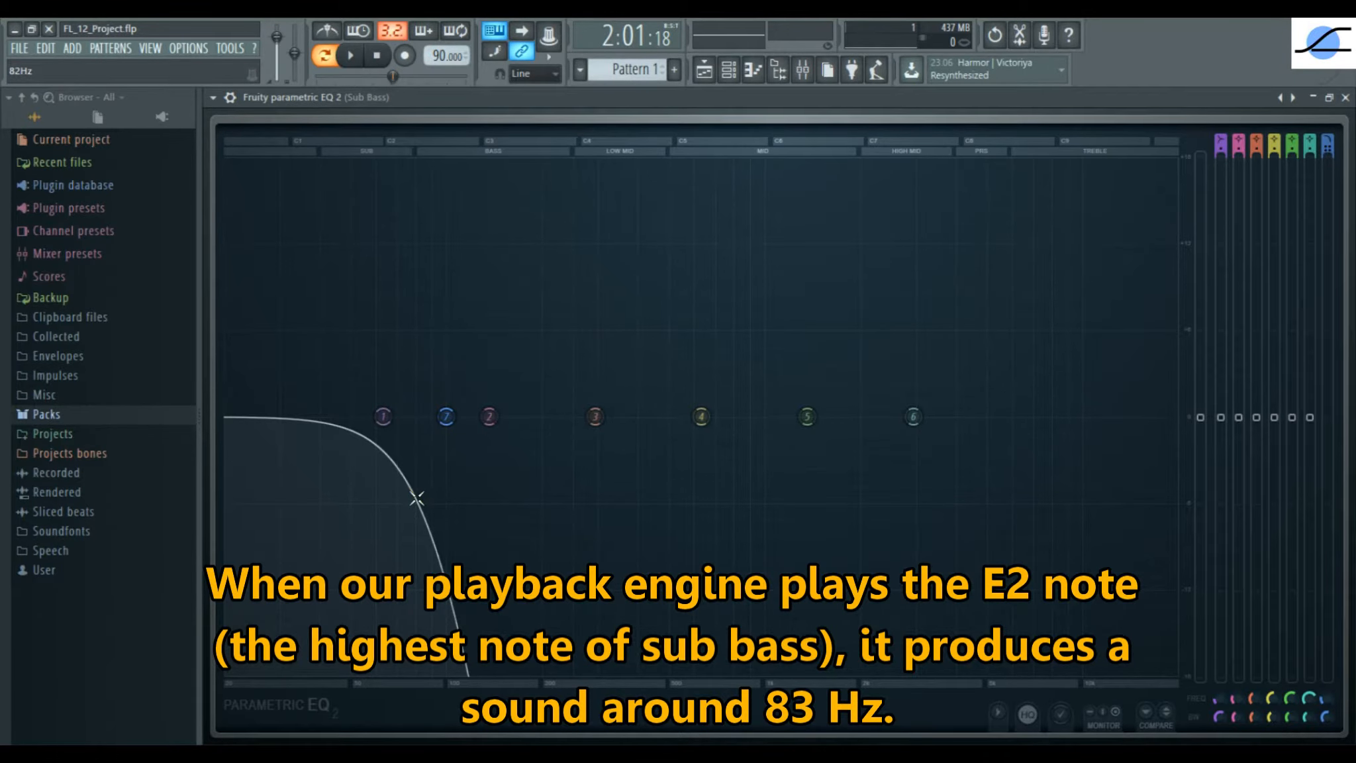
Step: Play the filtered sub bass to examine its highest note's peak in the Master track's Spectrum Analyzer, and close the analyzer
{"action": "left_click", "coordinate": [803, 69]}
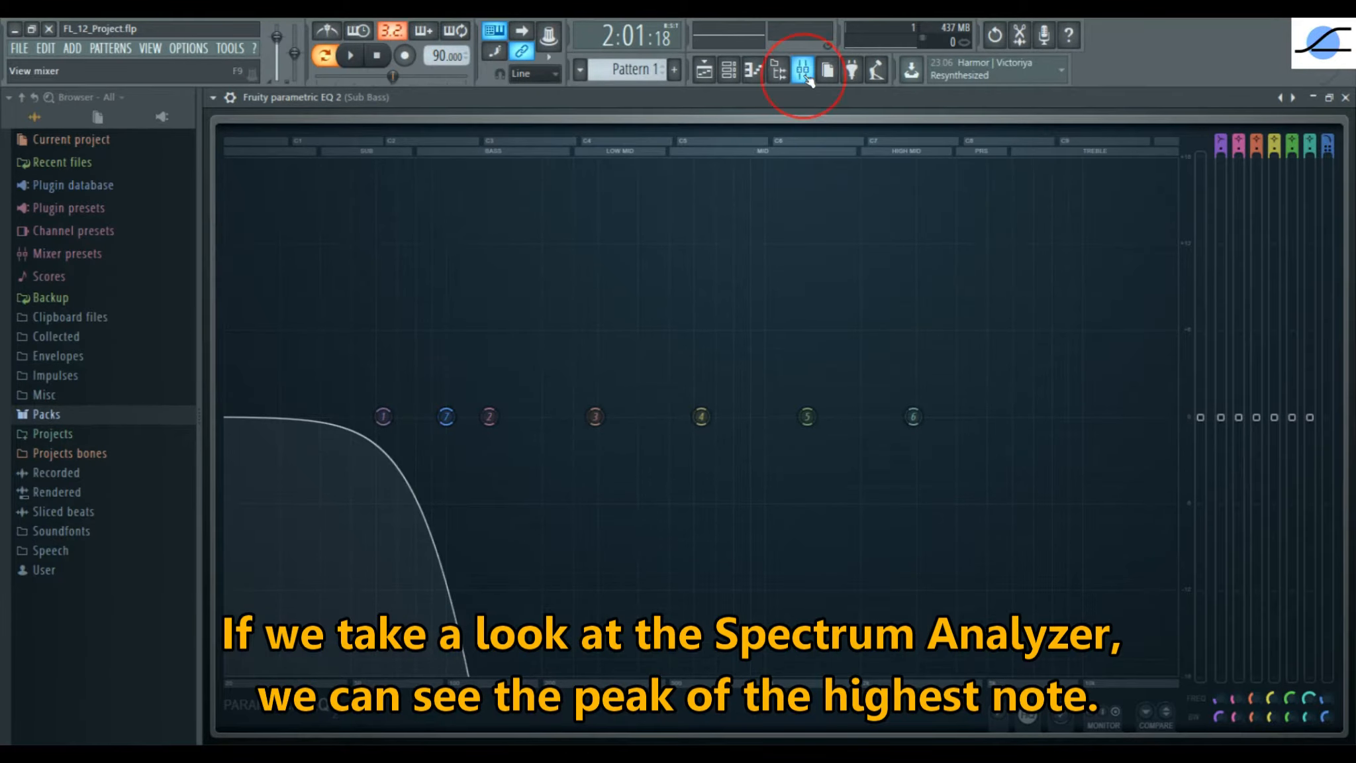
{"action": "left_click", "coordinate": [267, 227]}
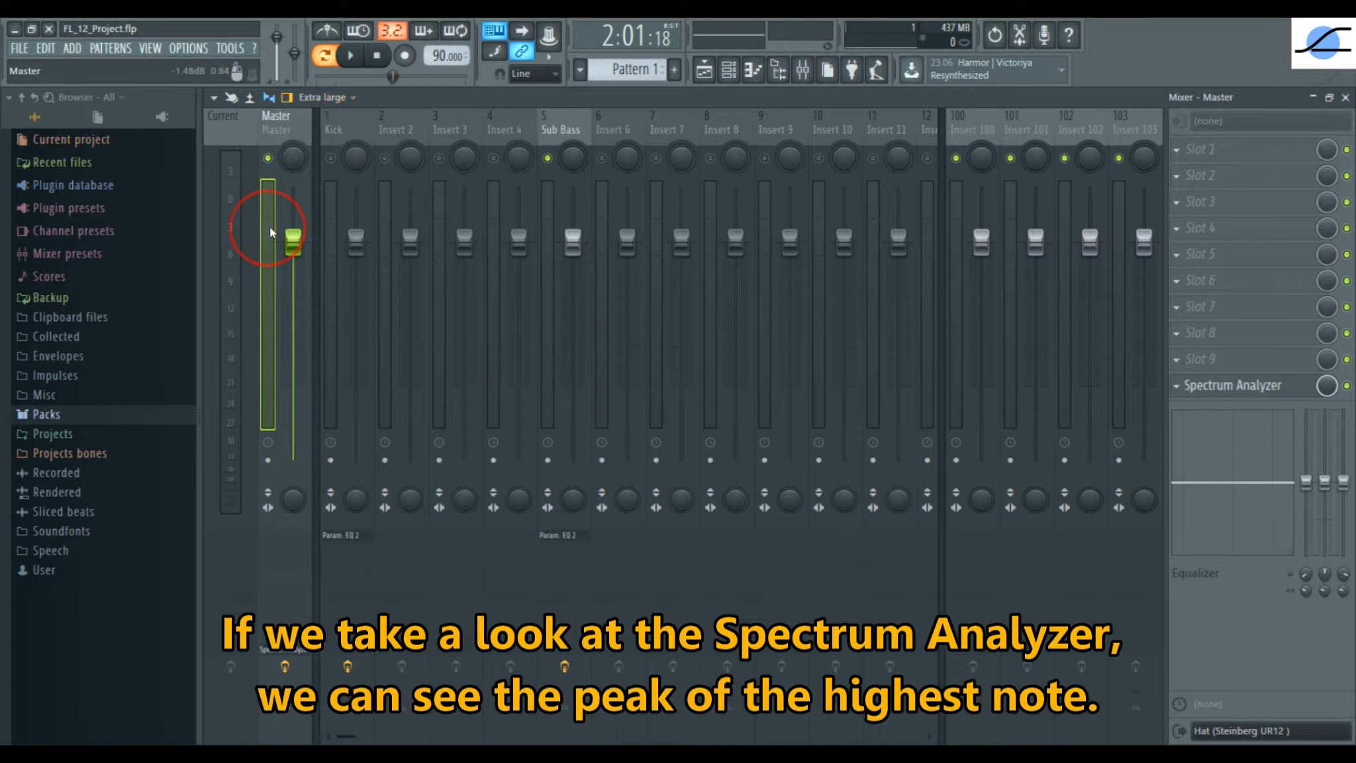
{"action": "left_click", "coordinate": [1261, 391]}
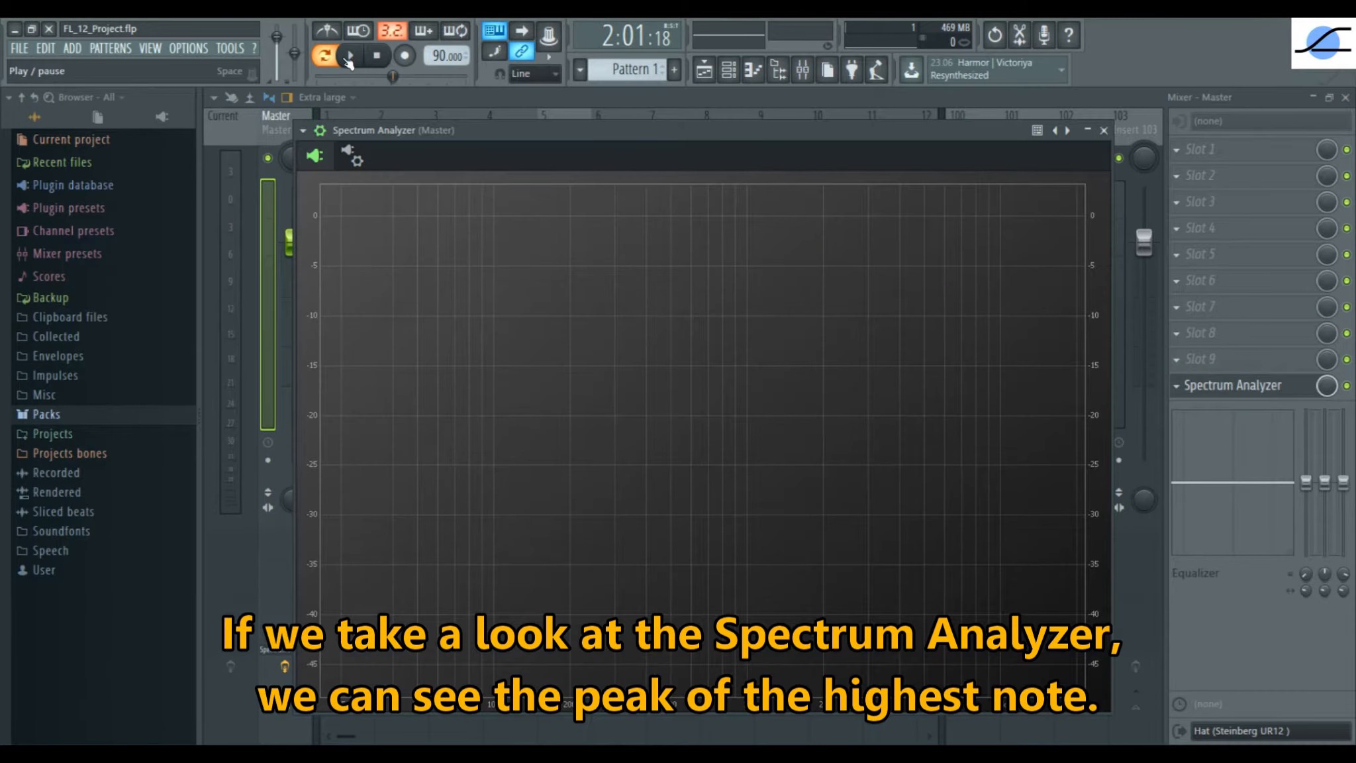
{"action": "left_click", "coordinate": [379, 211]}
{"action": "key", "text": "space"}
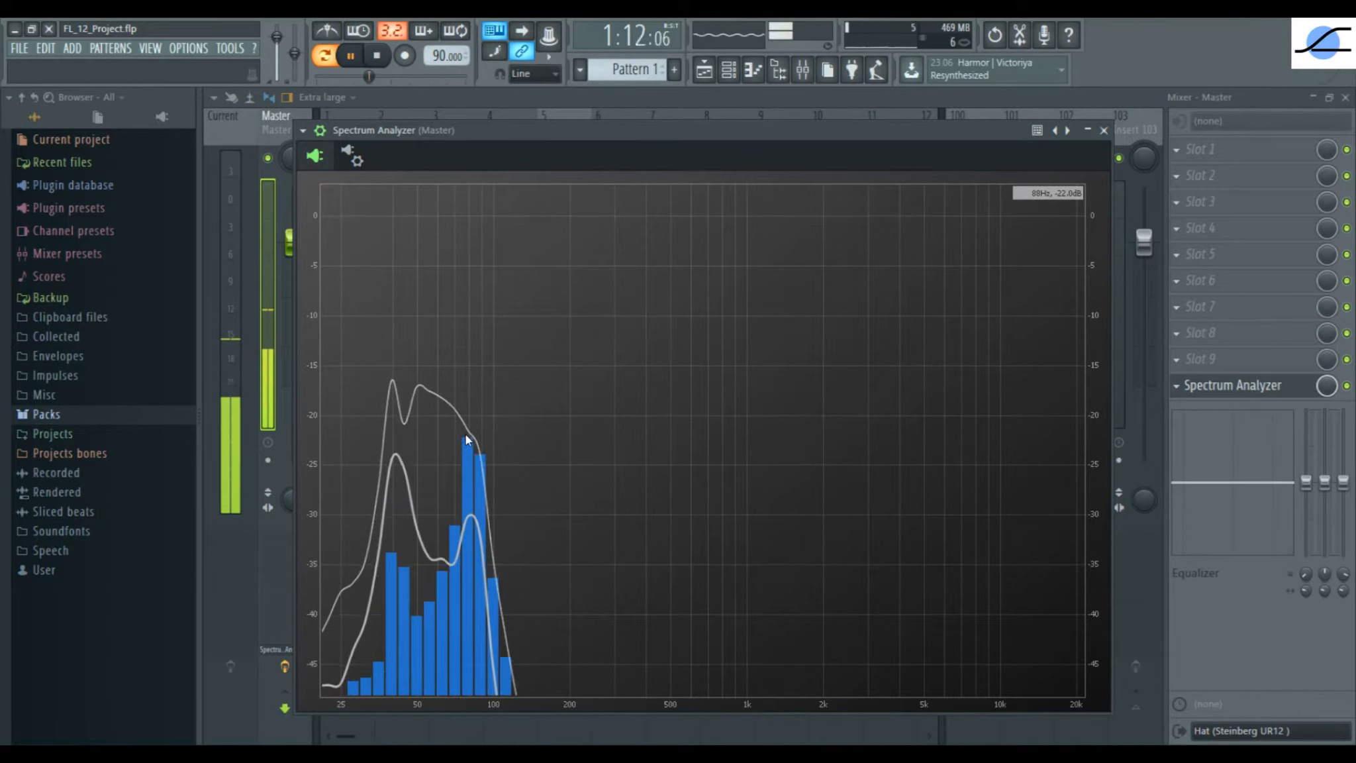
{"action": "left_click", "coordinate": [350, 55]}
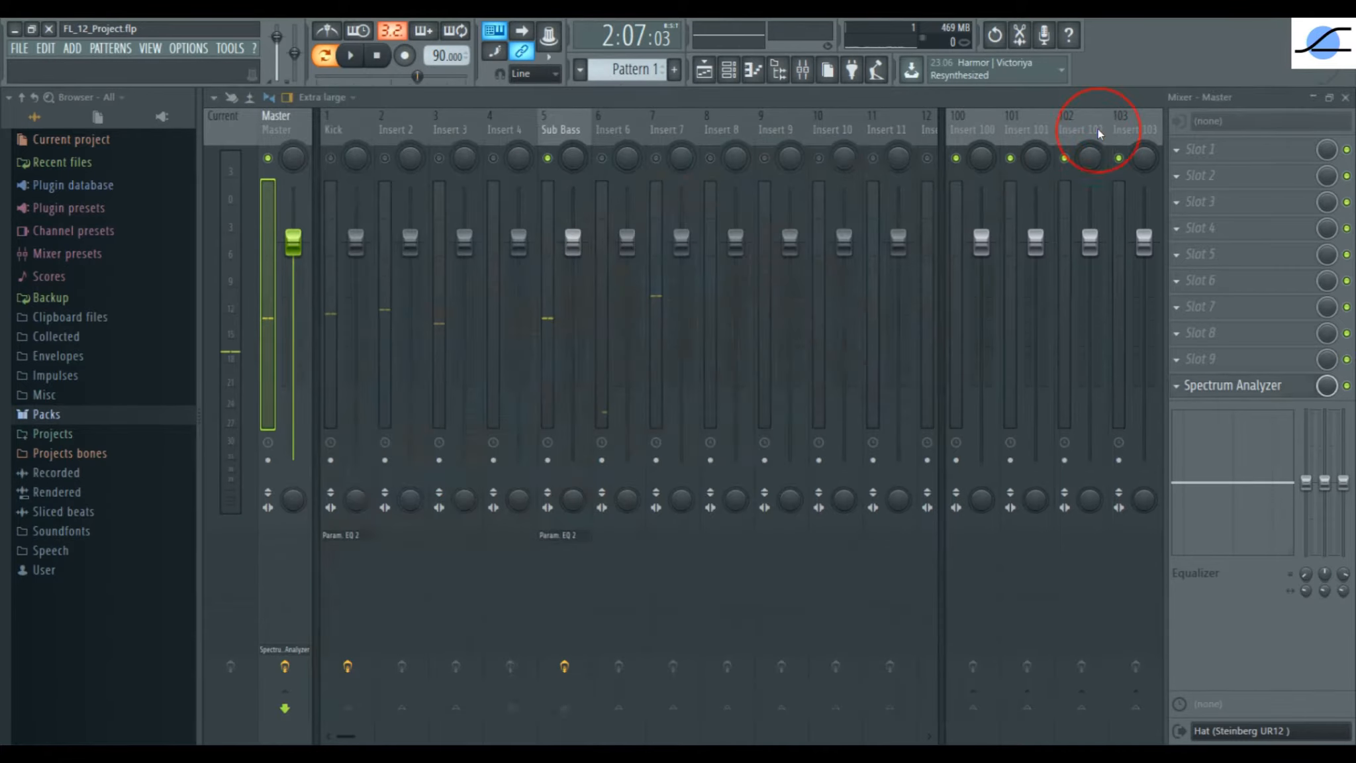
{"action": "left_click", "coordinate": [1104, 130]}
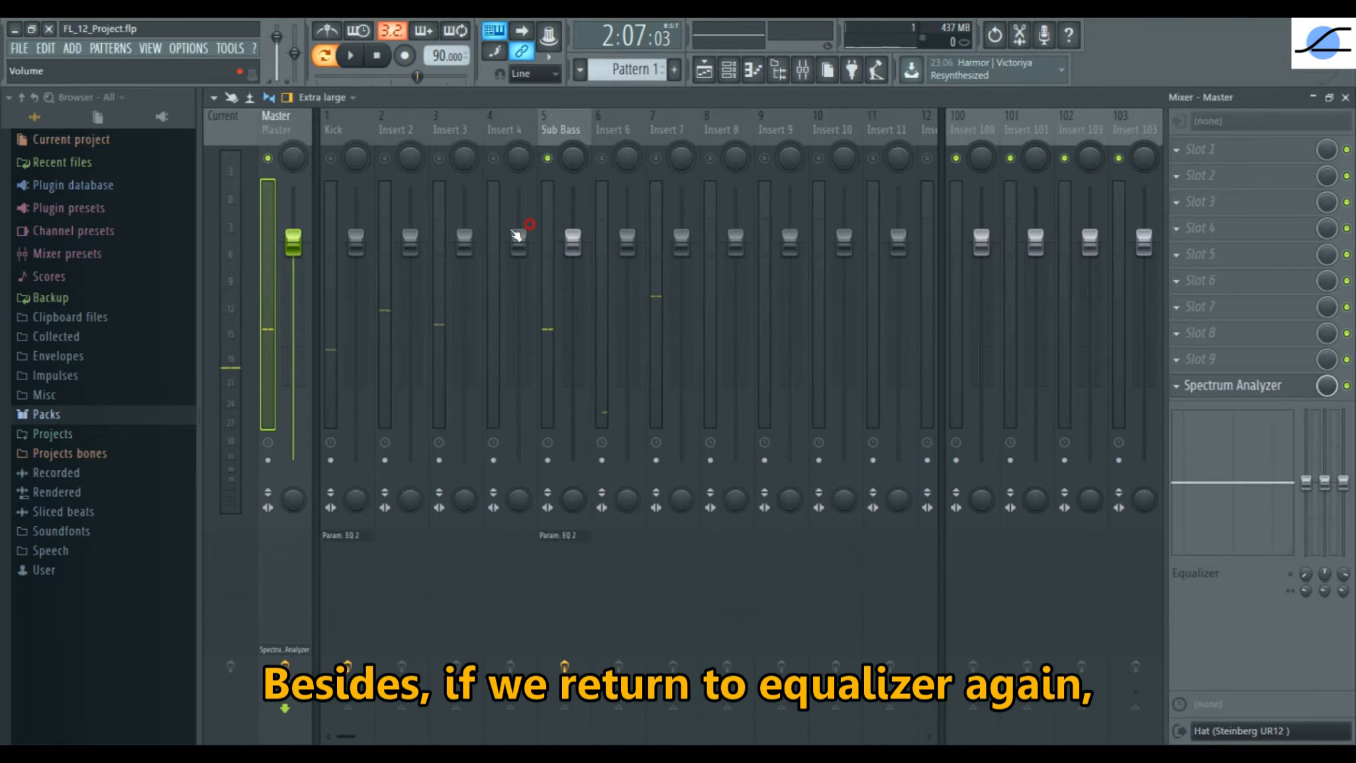
Step: Review the Sub Bass track's low-pass curve and the Kick track's high-pass curve in their Fruity Parametric EQ 2 windows
{"action": "left_click", "coordinate": [560, 130]}
{"action": "left_click", "coordinate": [1235, 151]}
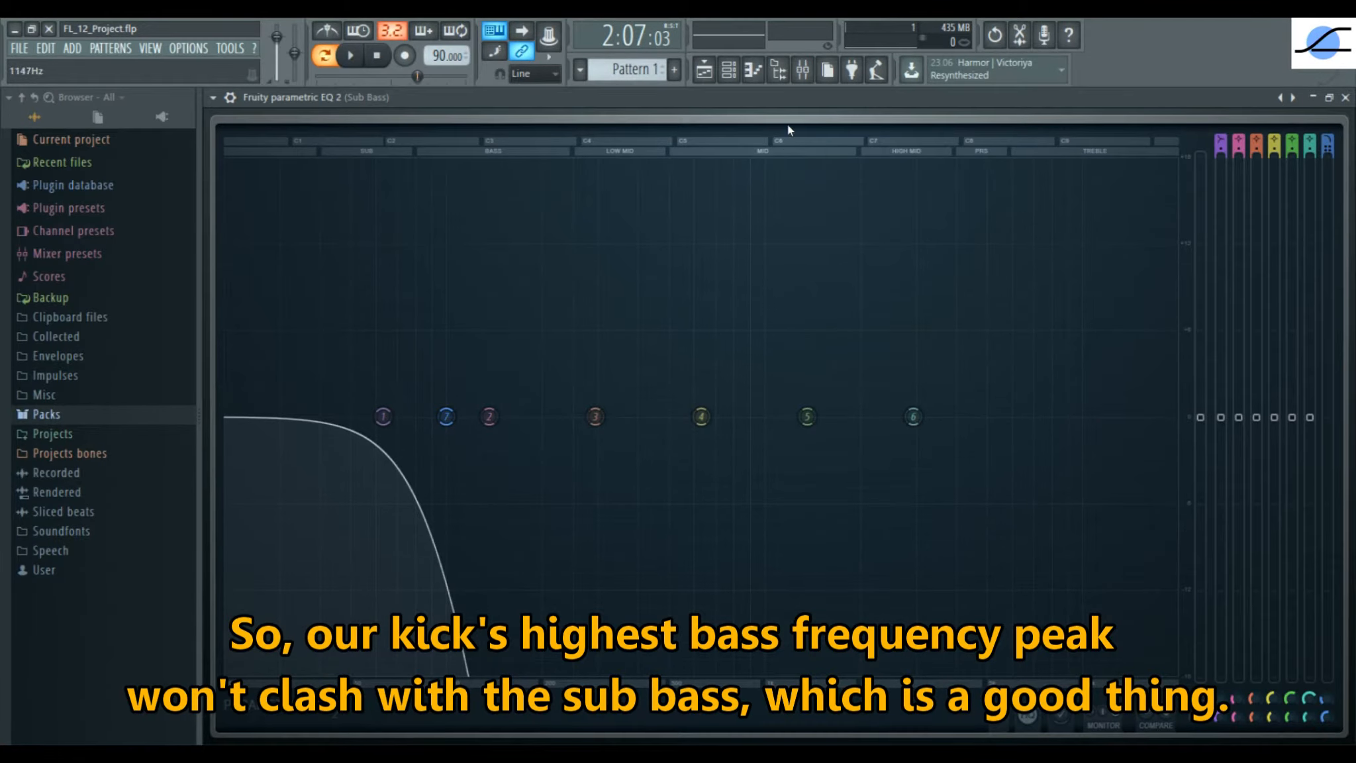
{"action": "left_click", "coordinate": [802, 69]}
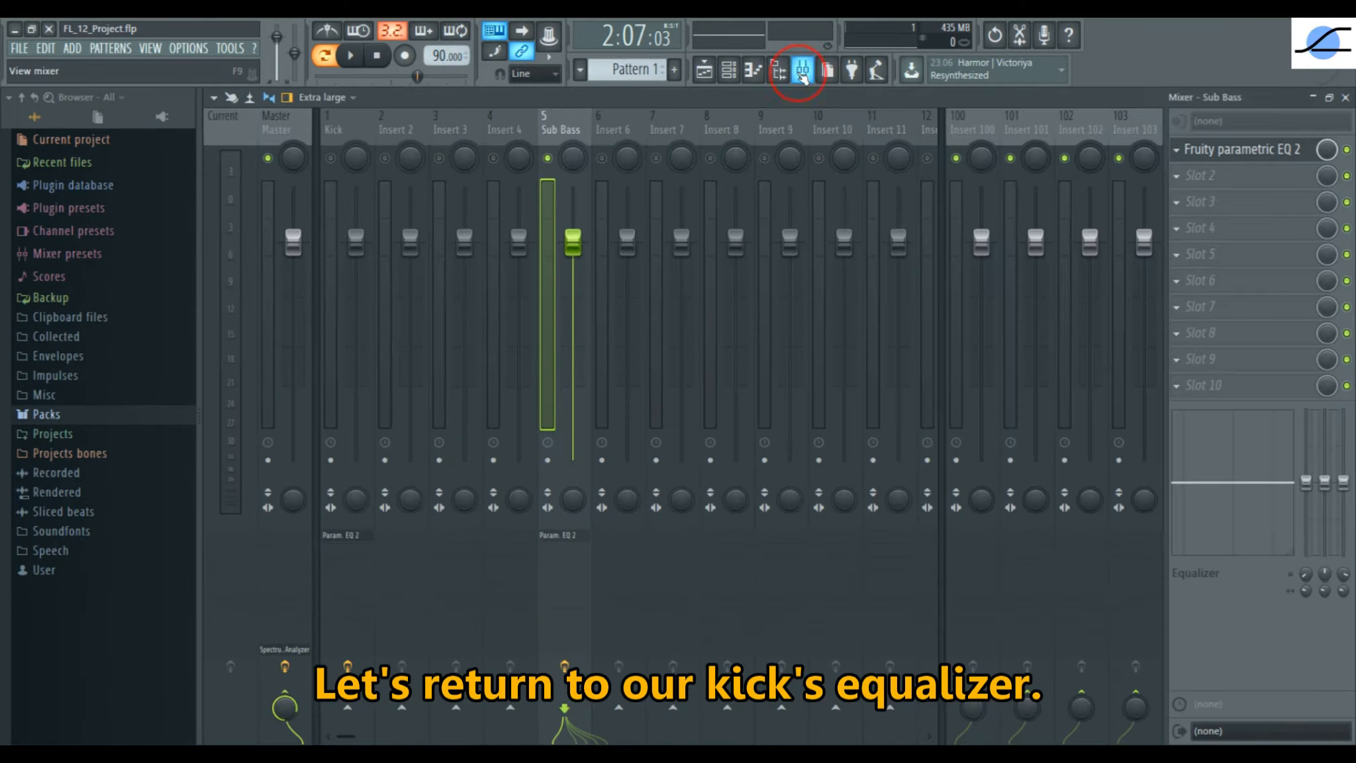
{"action": "left_click", "coordinate": [335, 130]}
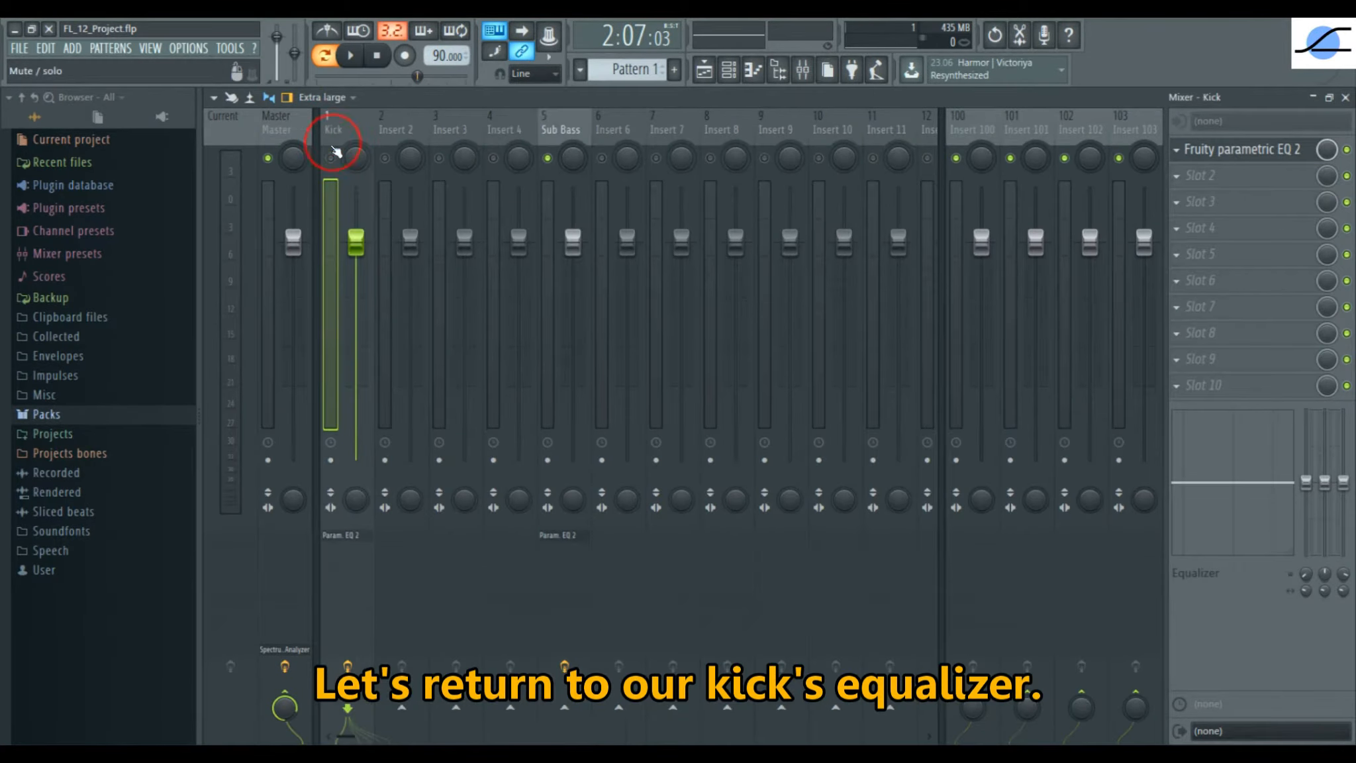
{"action": "left_click", "coordinate": [1241, 155]}
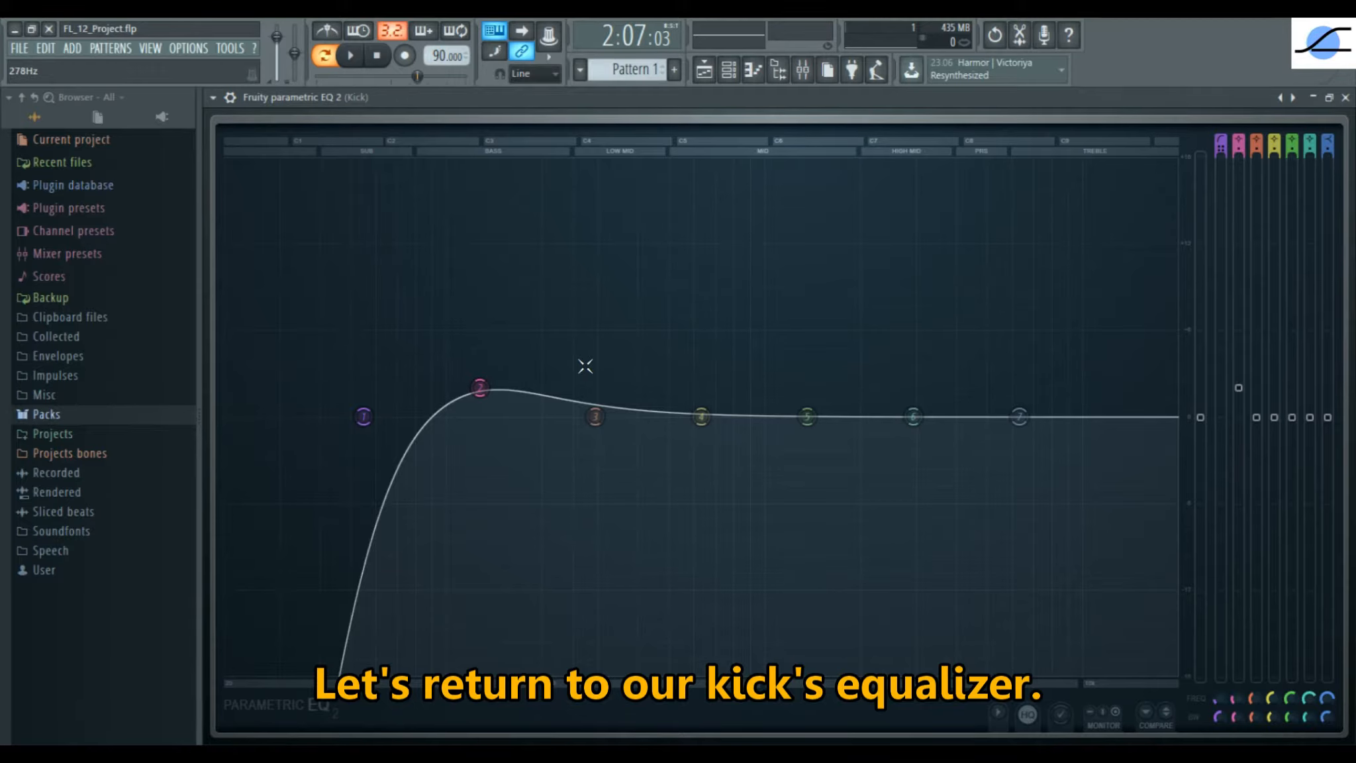
Step: Unmute the Kick track alongside the Sub Bass and play both to examine the kick's frequencies in its Fruity Parametric EQ 2
{"action": "left_click", "coordinate": [802, 69]}
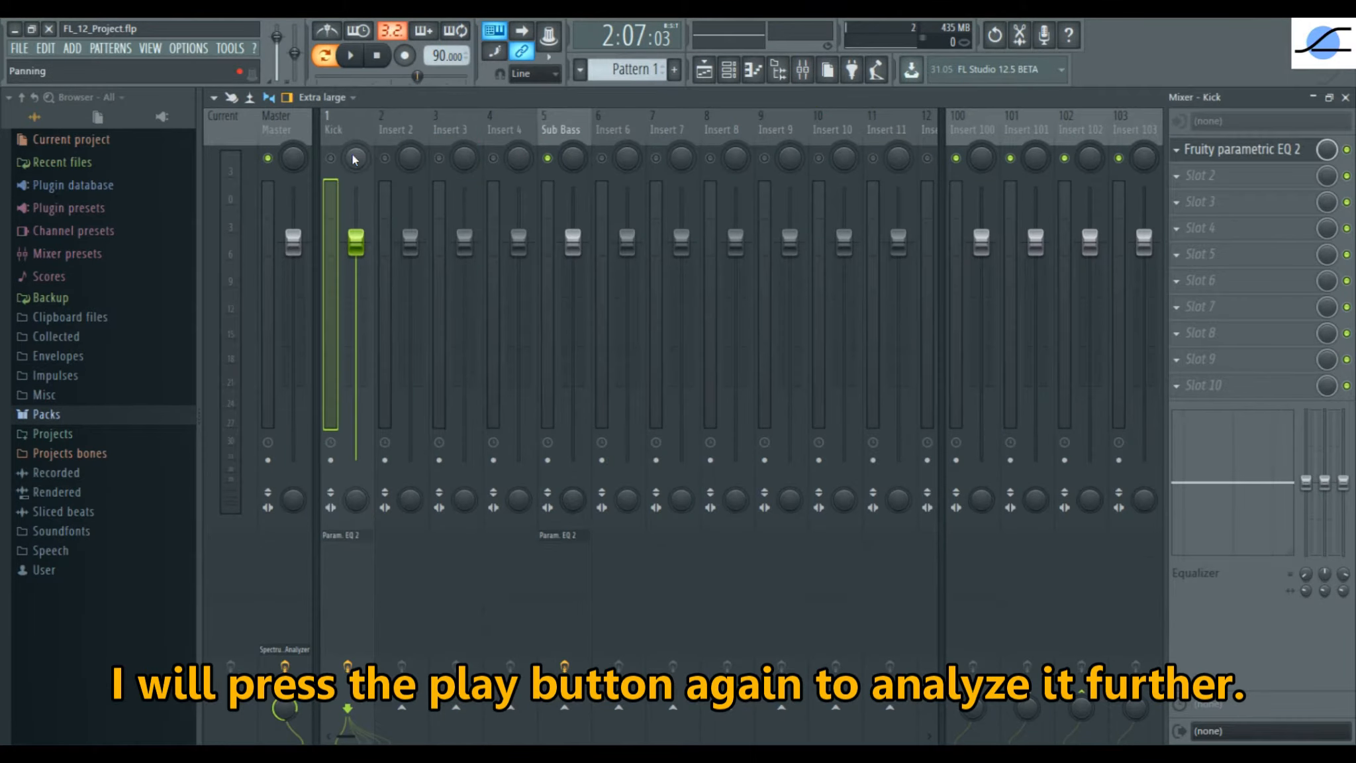
{"action": "left_click", "coordinate": [331, 158]}
{"action": "left_click", "coordinate": [351, 56]}
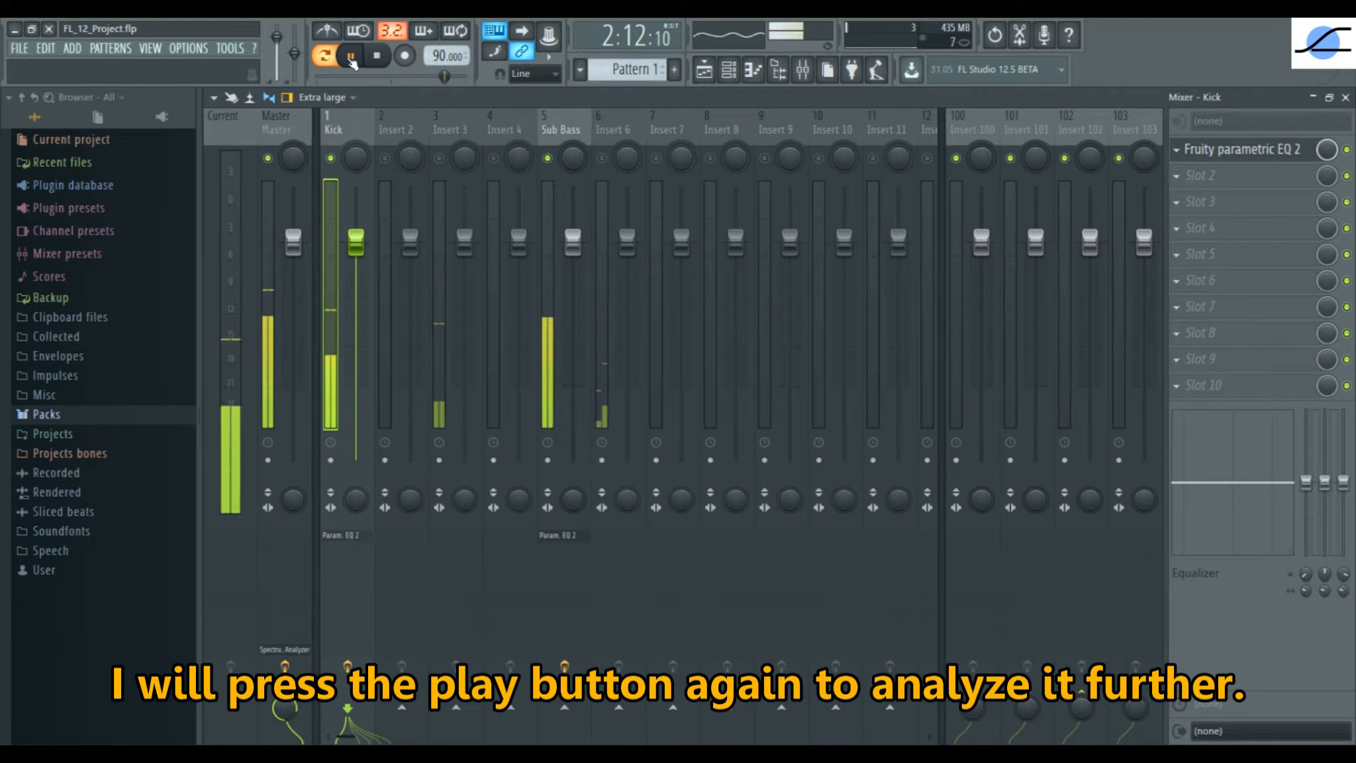
{"action": "left_click", "coordinate": [1189, 151]}
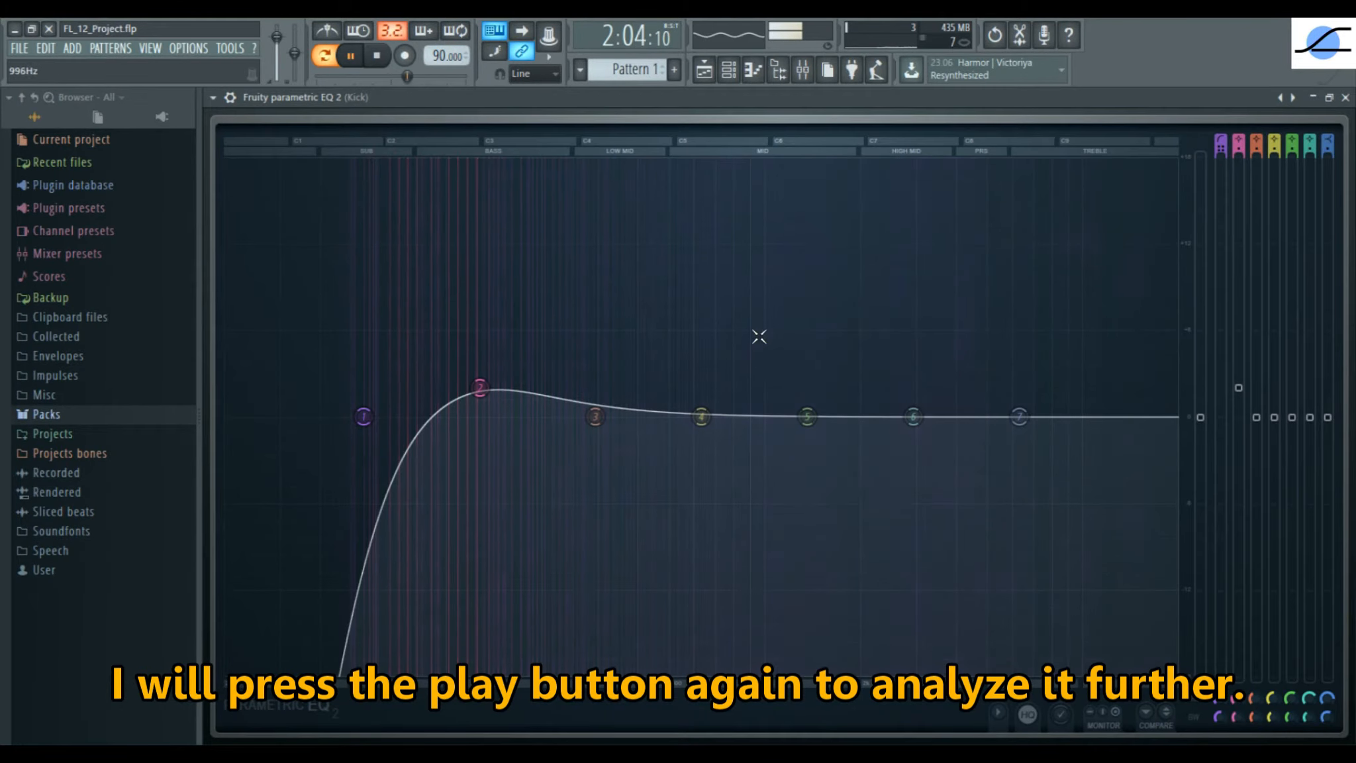
{"action": "mouse_move", "coordinate": [502, 398]}
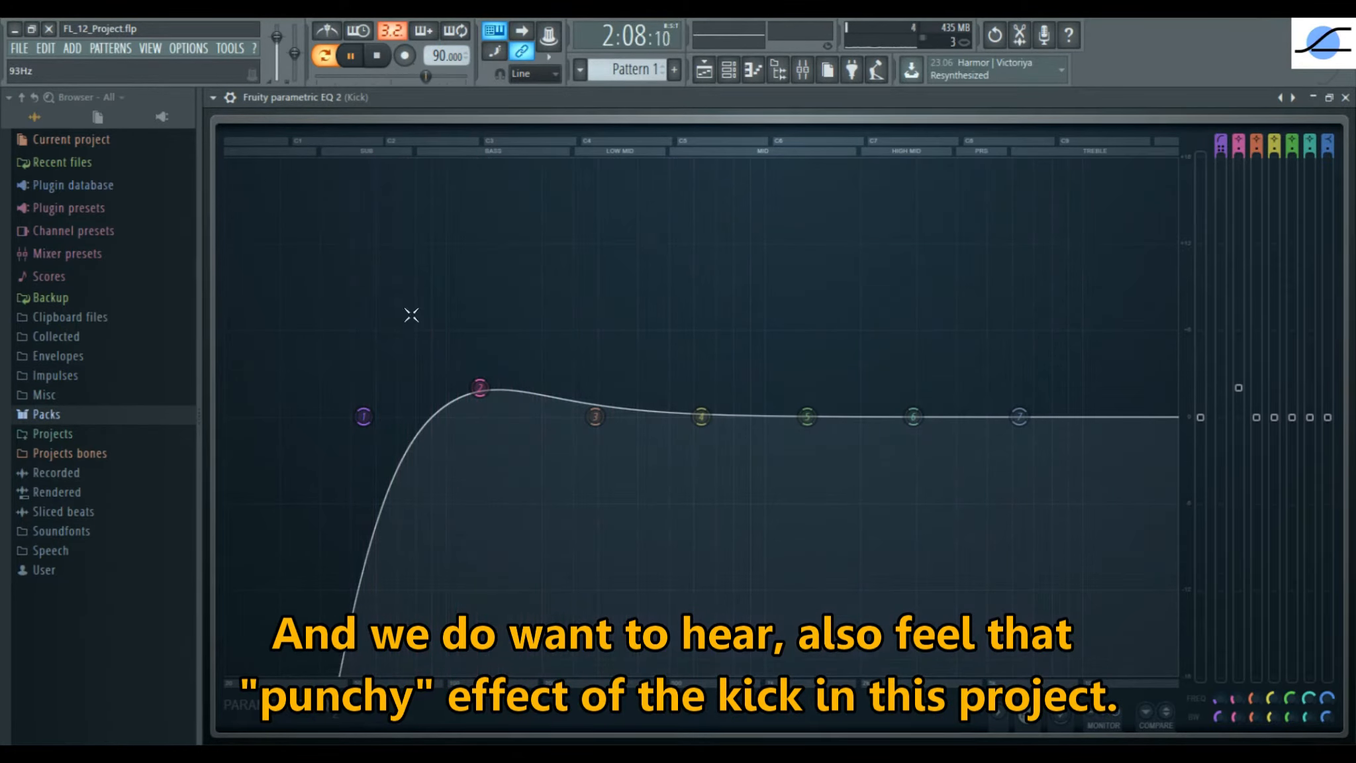
{"action": "left_click", "coordinate": [351, 57]}
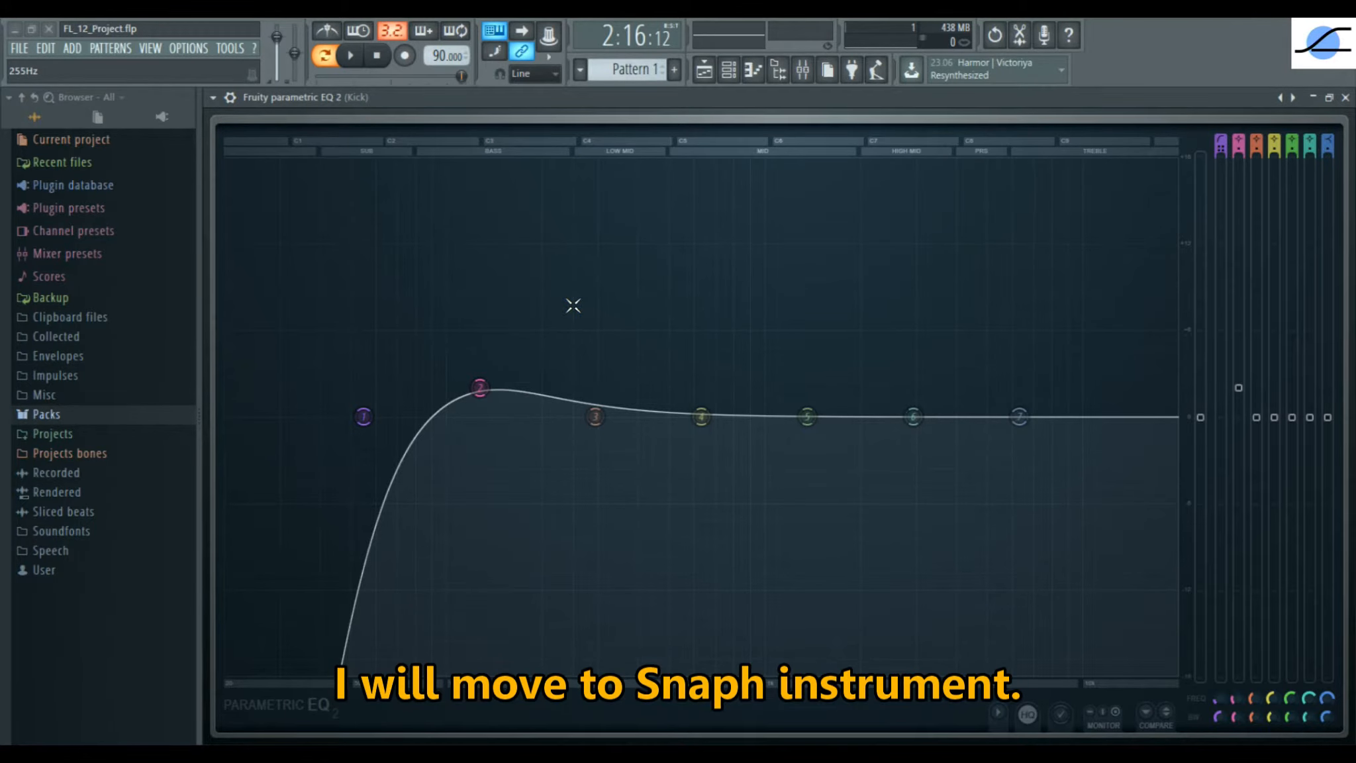
Step: Solo the Insert 2 mixer track and play it to listen for unwanted low-frequency sound
{"action": "left_click", "coordinate": [805, 70]}
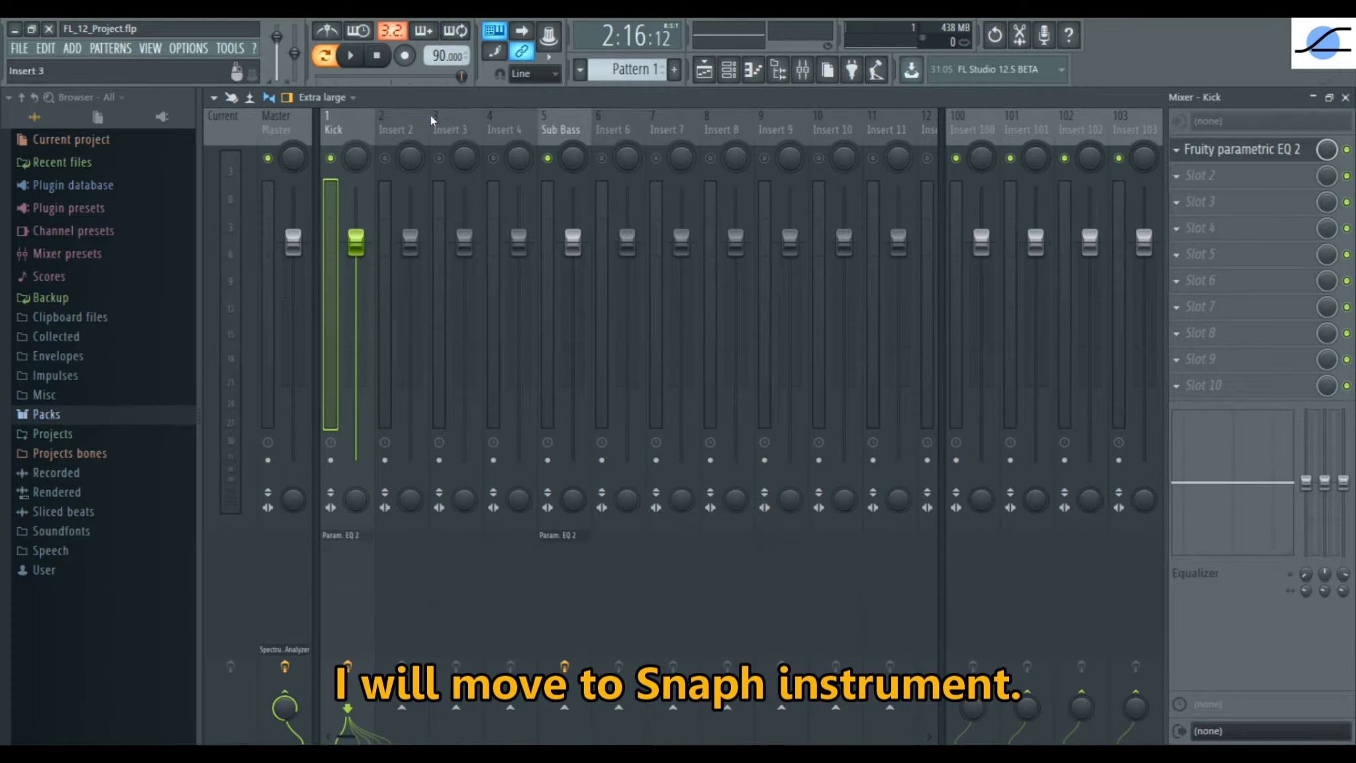
{"action": "left_click", "coordinate": [396, 123]}
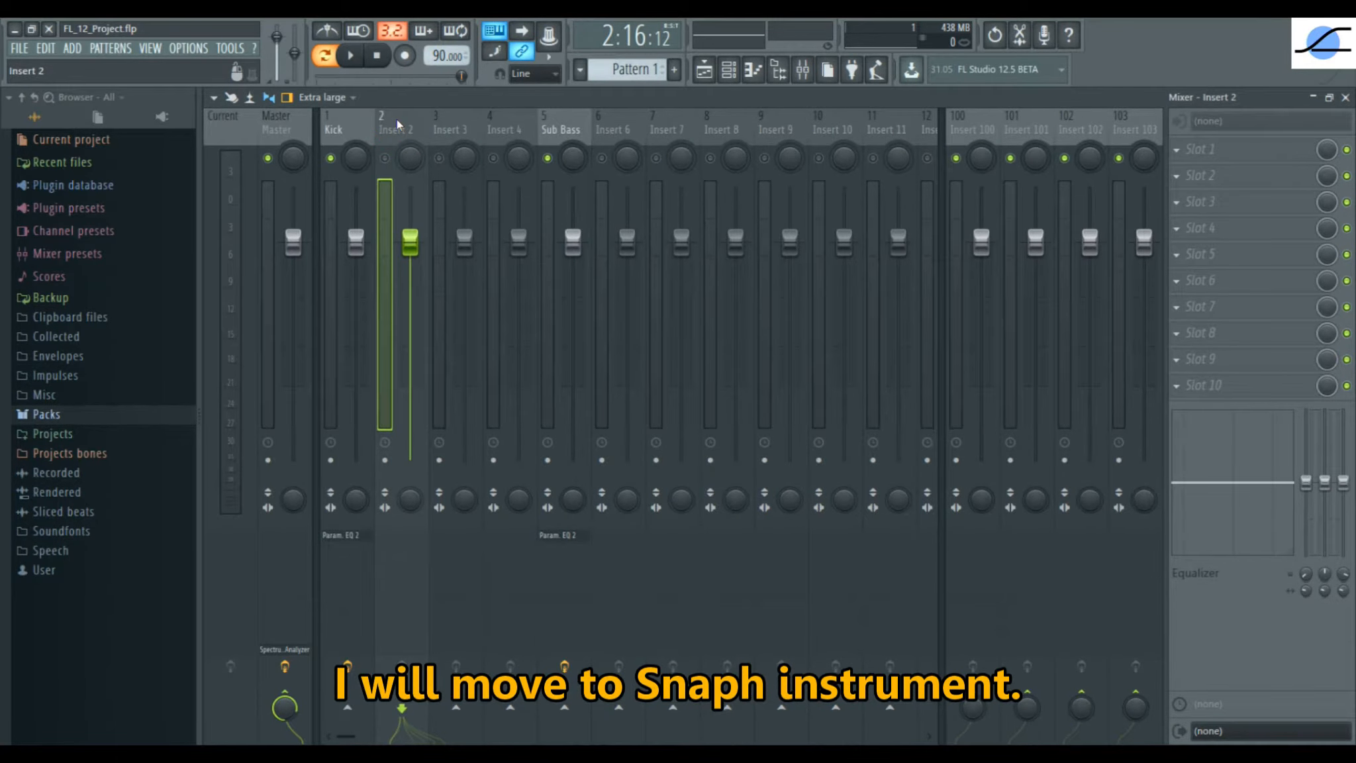
{"action": "right_click", "coordinate": [385, 157]}
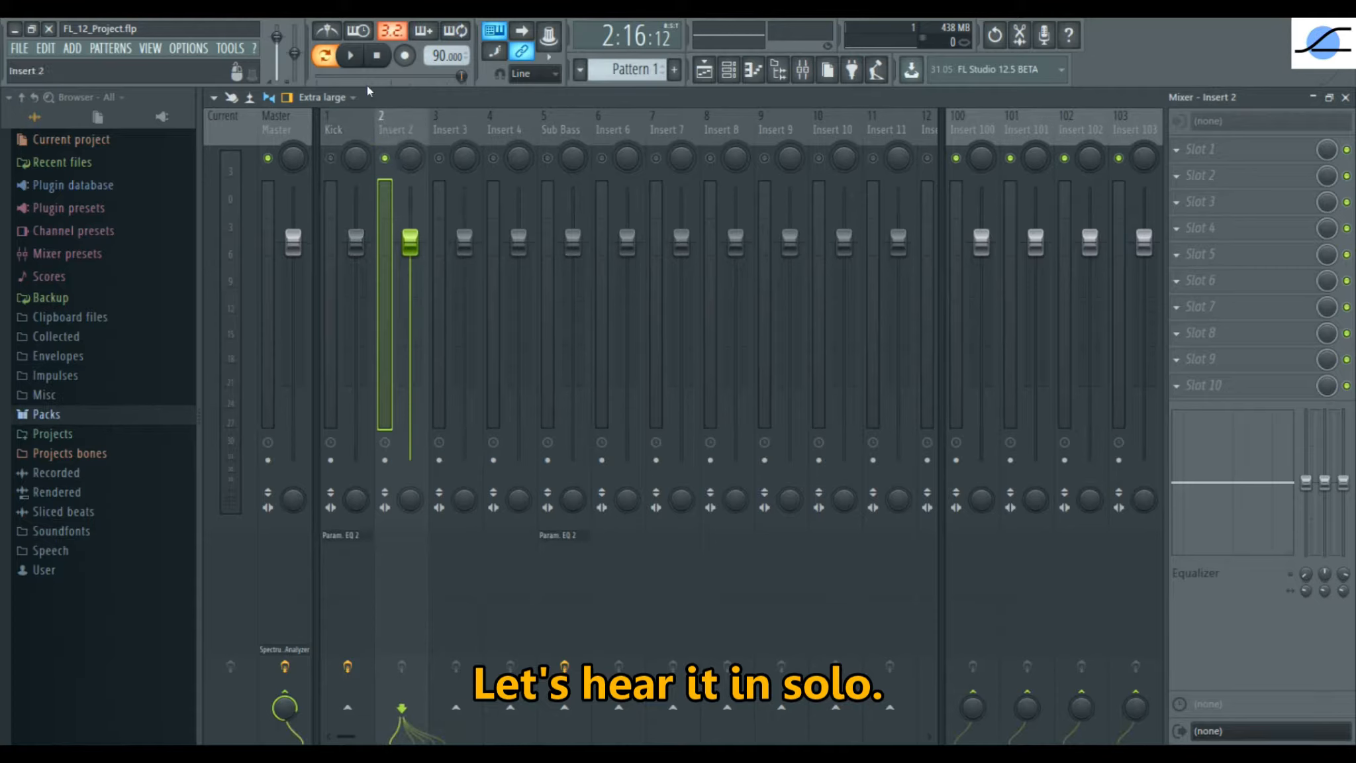
{"action": "left_click", "coordinate": [352, 56]}
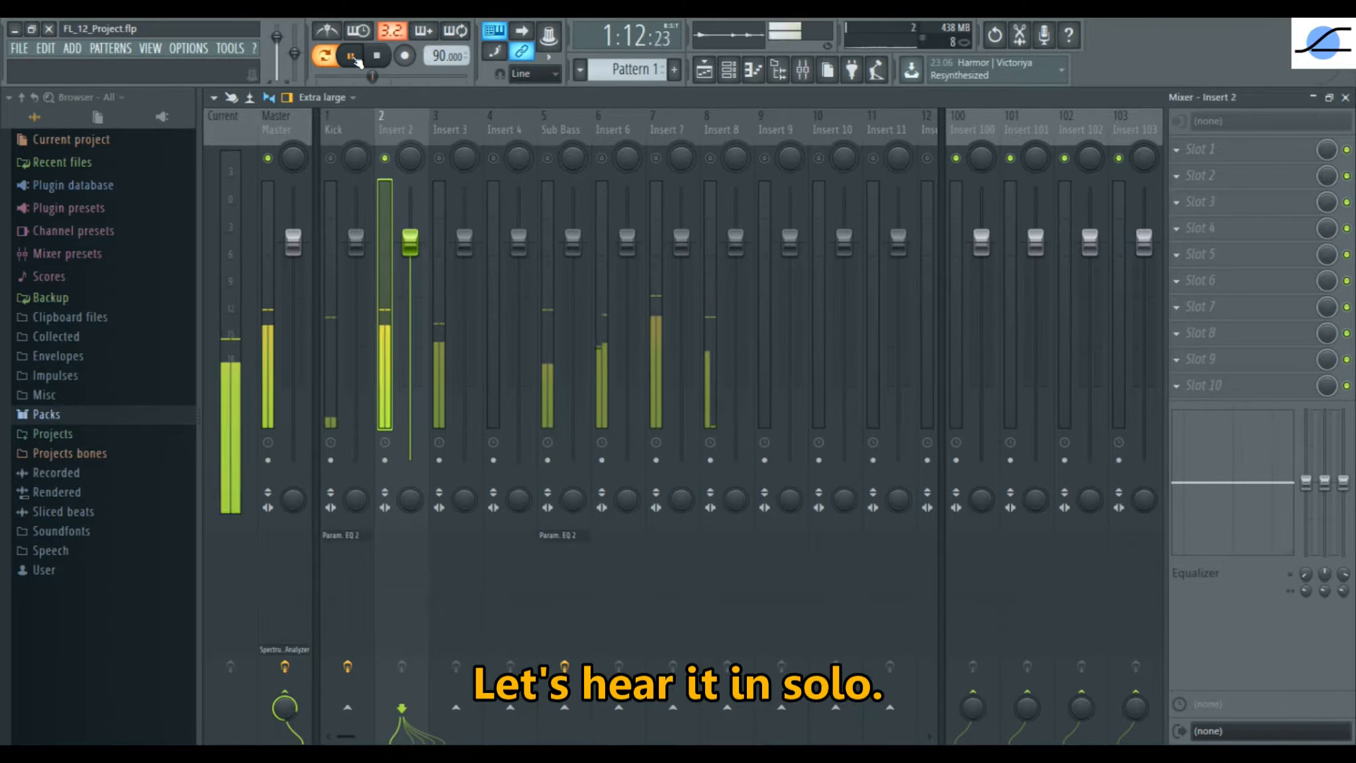
{"action": "left_click", "coordinate": [353, 57]}
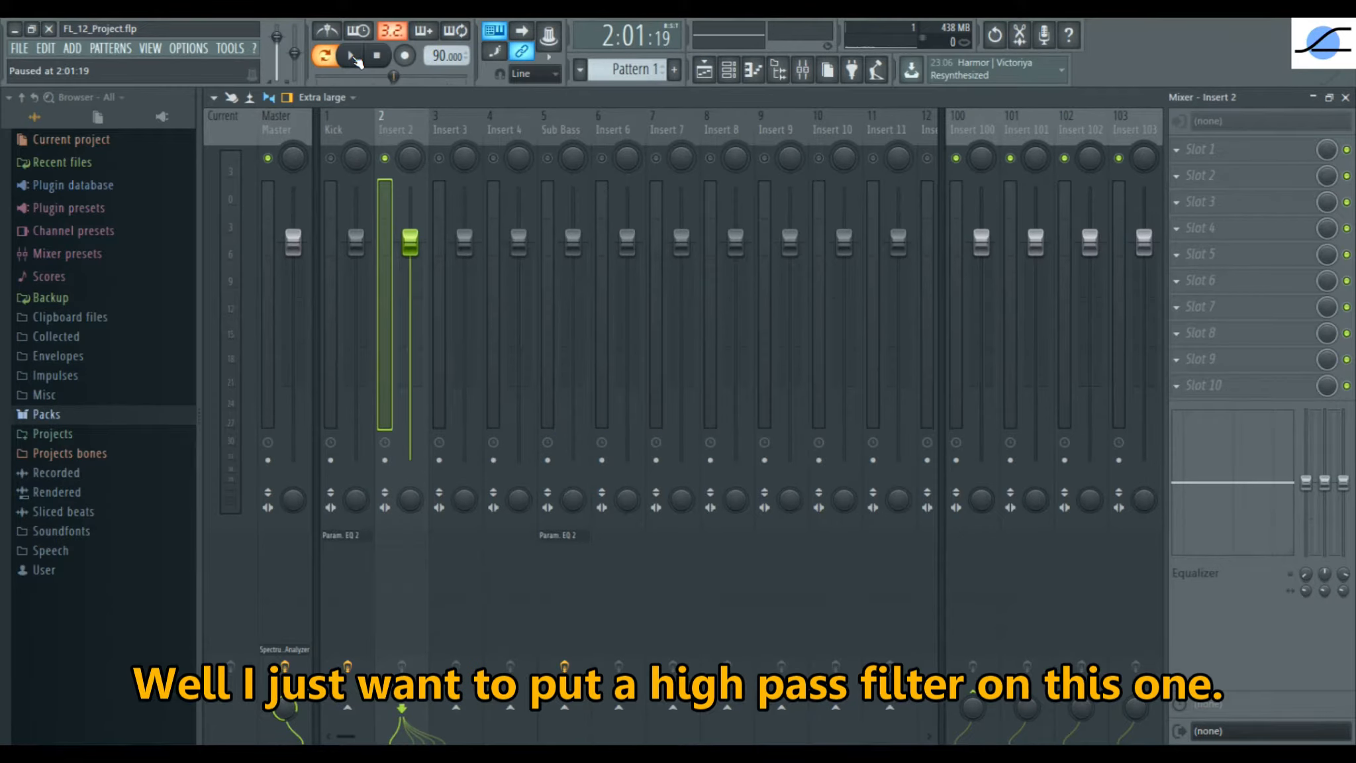
Step: Rename the Insert 2 mixer track as Snaph
{"action": "right_click", "coordinate": [402, 126]}
{"action": "left_click", "coordinate": [548, 132]}
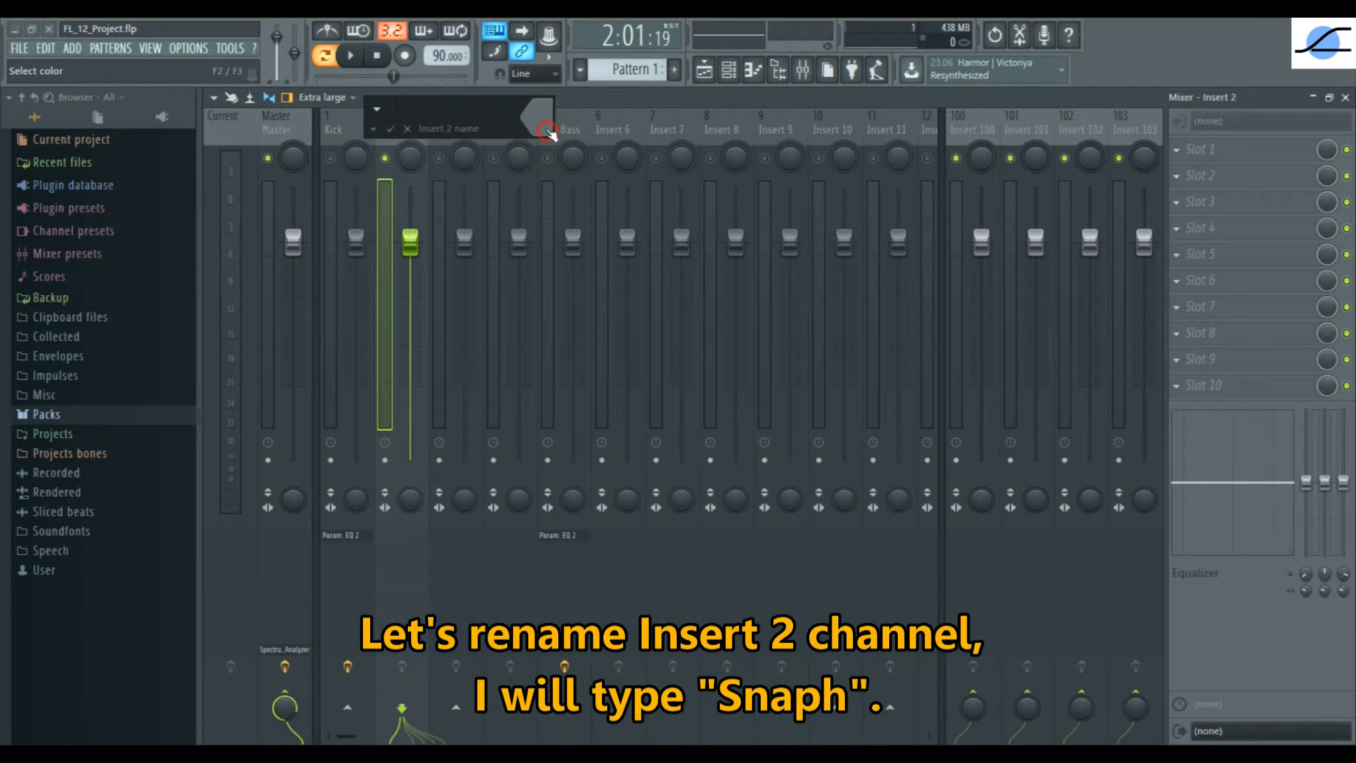
{"action": "type", "text": "Snaph"}
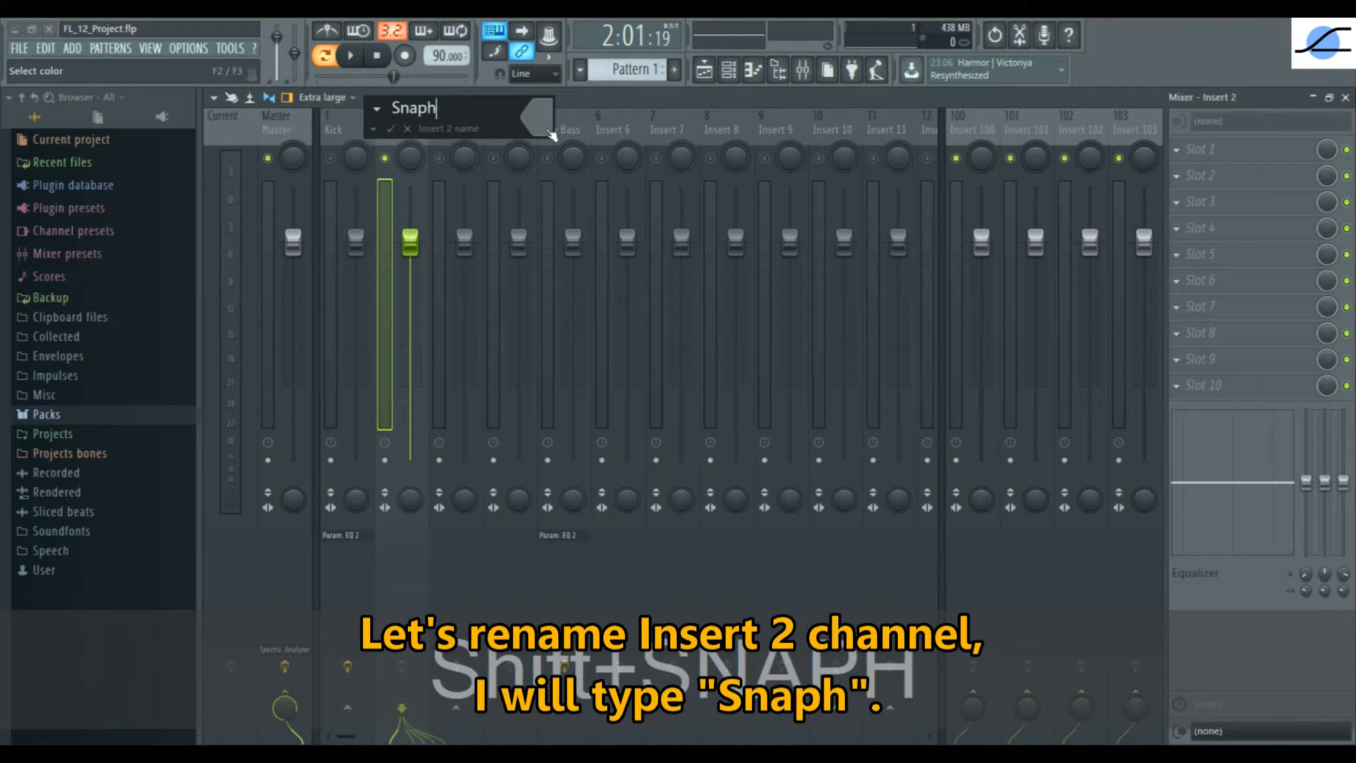
{"action": "key", "text": "Return"}
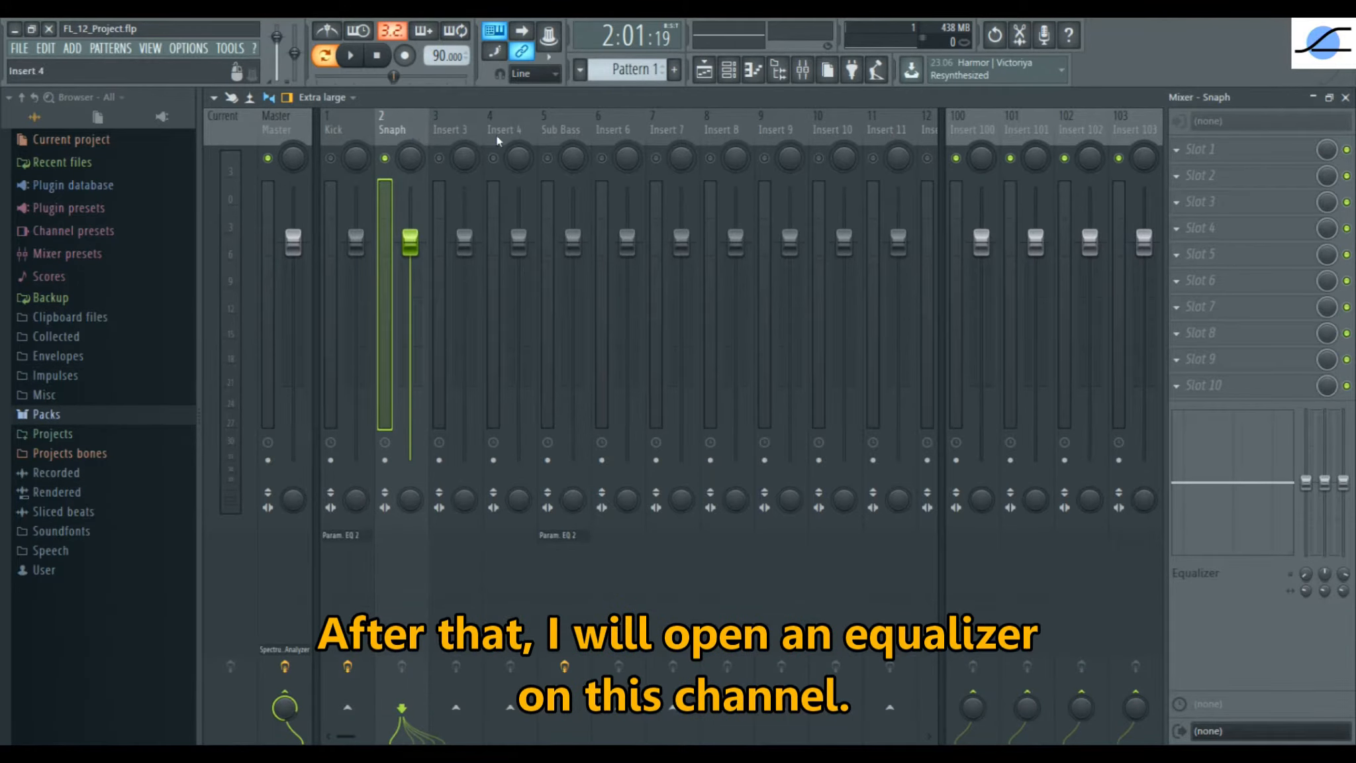
Step: Add Fruity Parametric EQ 2 to the first effect slot of the Snaph track and maximize its window
{"action": "left_click", "coordinate": [1179, 154]}
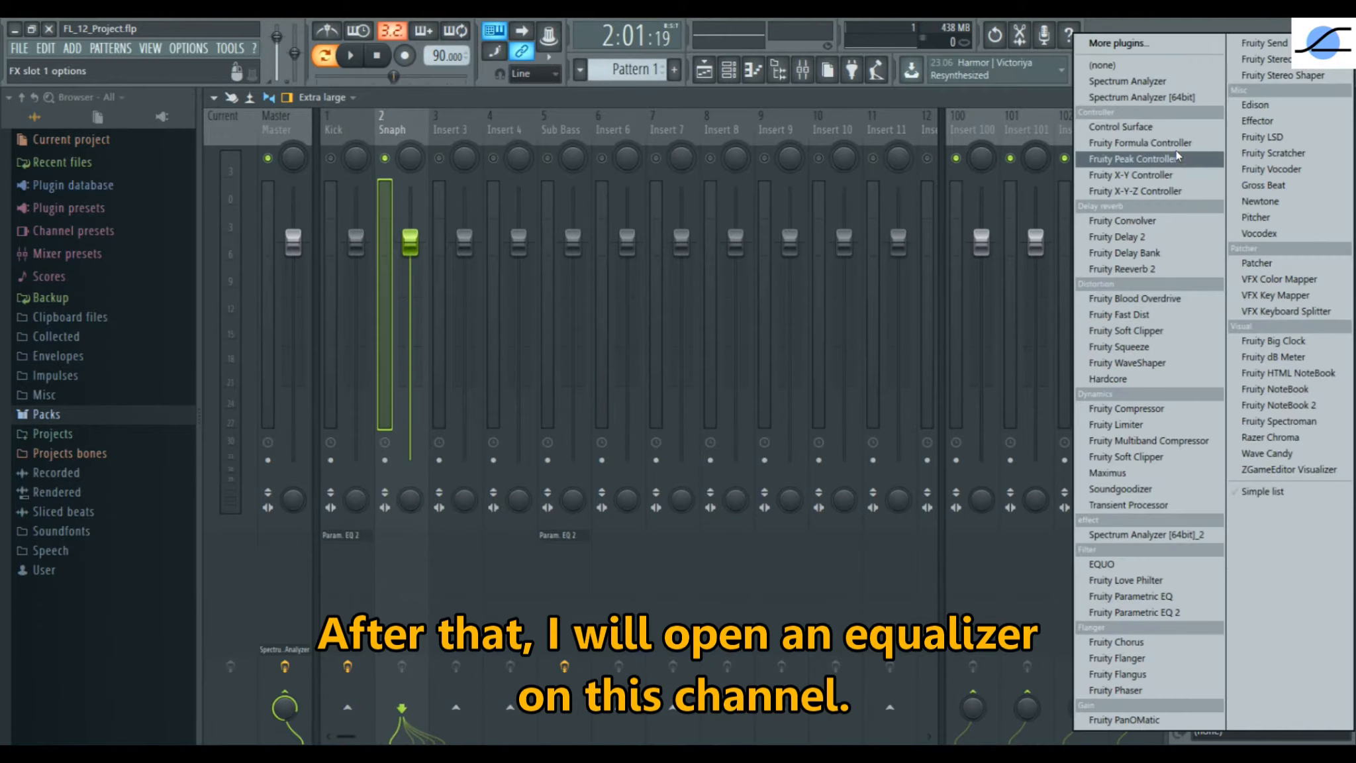
{"action": "left_click", "coordinate": [1183, 612]}
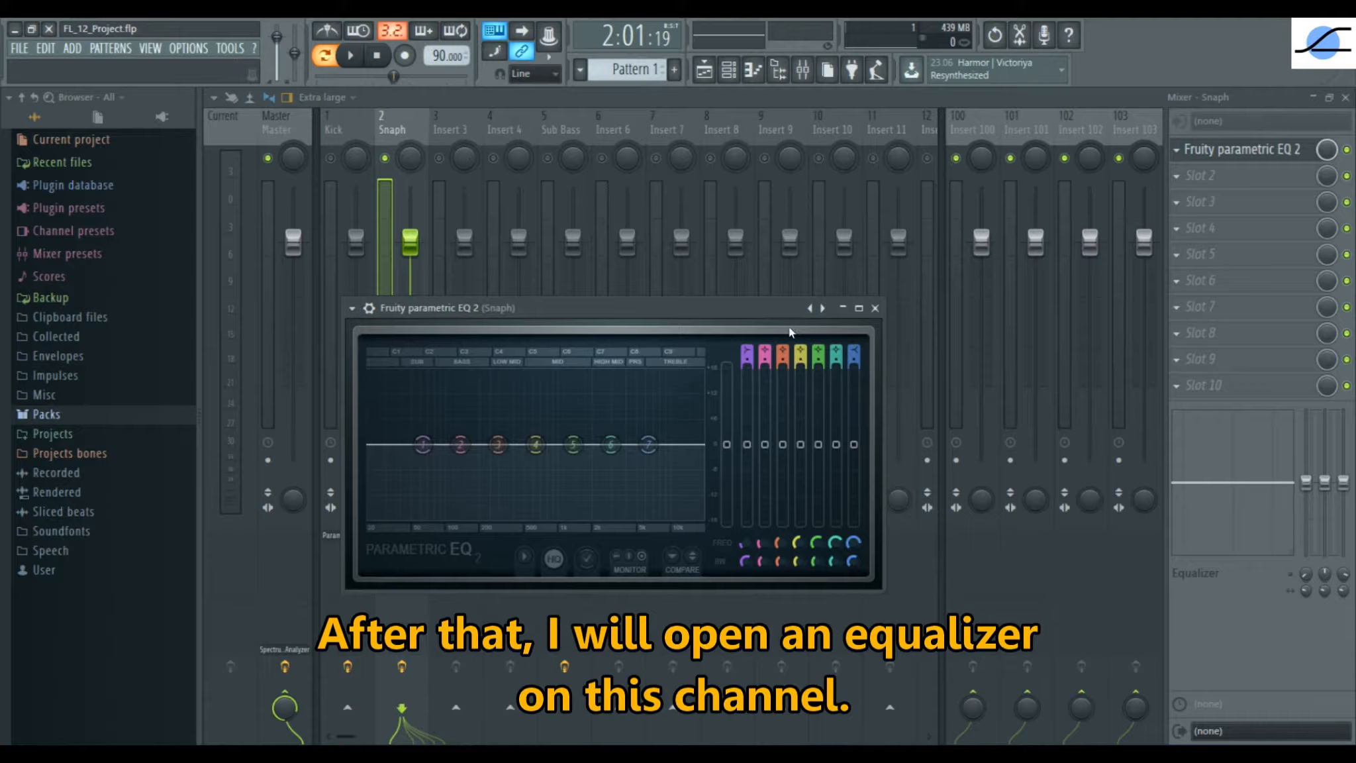
{"action": "double_click", "coordinate": [769, 308]}
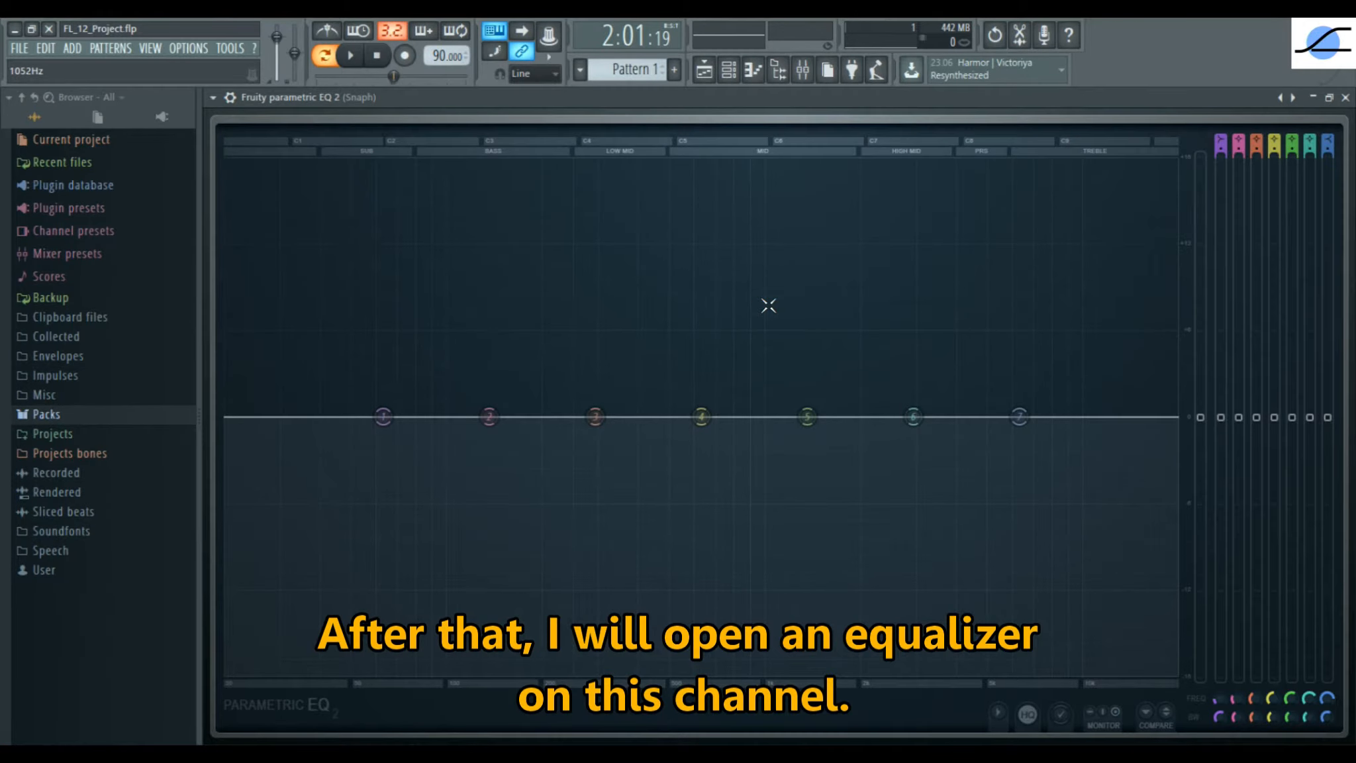
Step: Set band 1 of the Snaph equalizer to the High pass type with Gentle 8 order
{"action": "right_click", "coordinate": [384, 416]}
{"action": "mouse_move", "coordinate": [409, 462]}
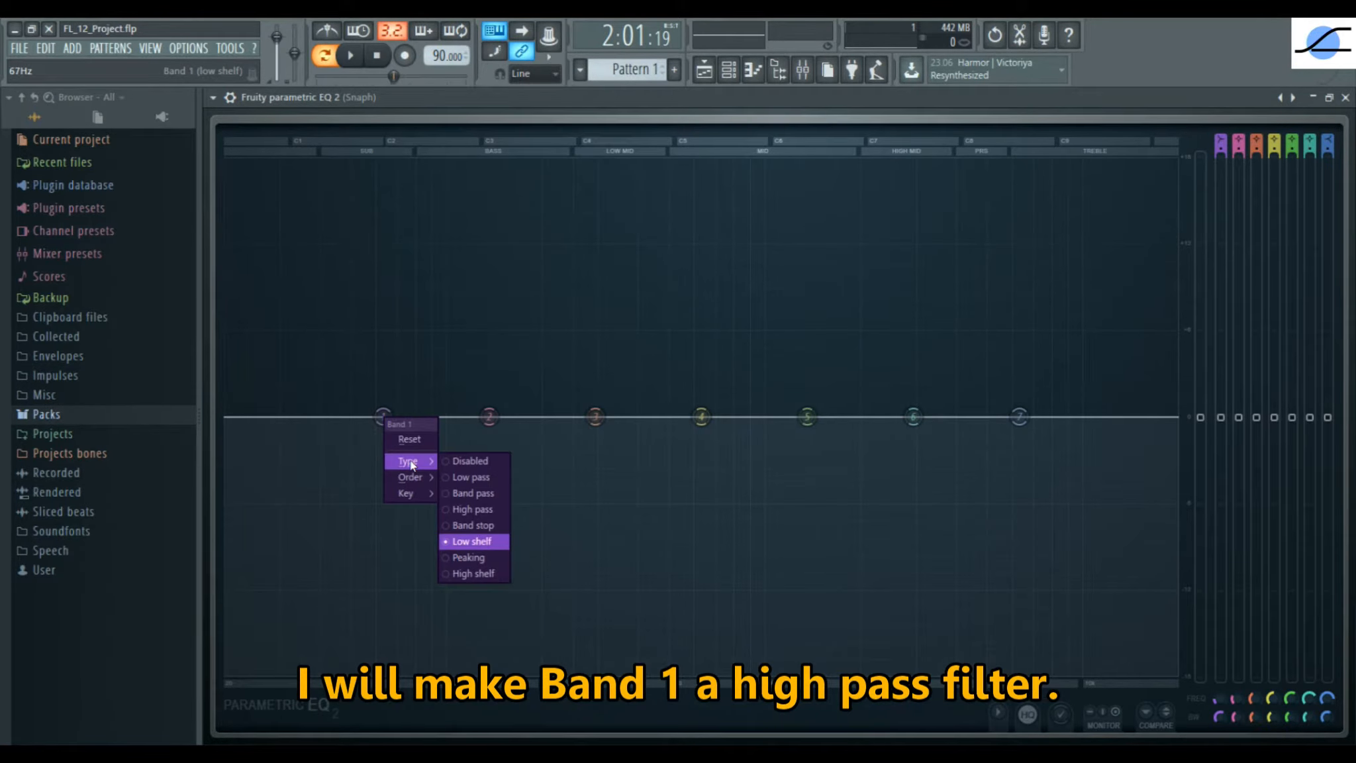
{"action": "left_click", "coordinate": [473, 509]}
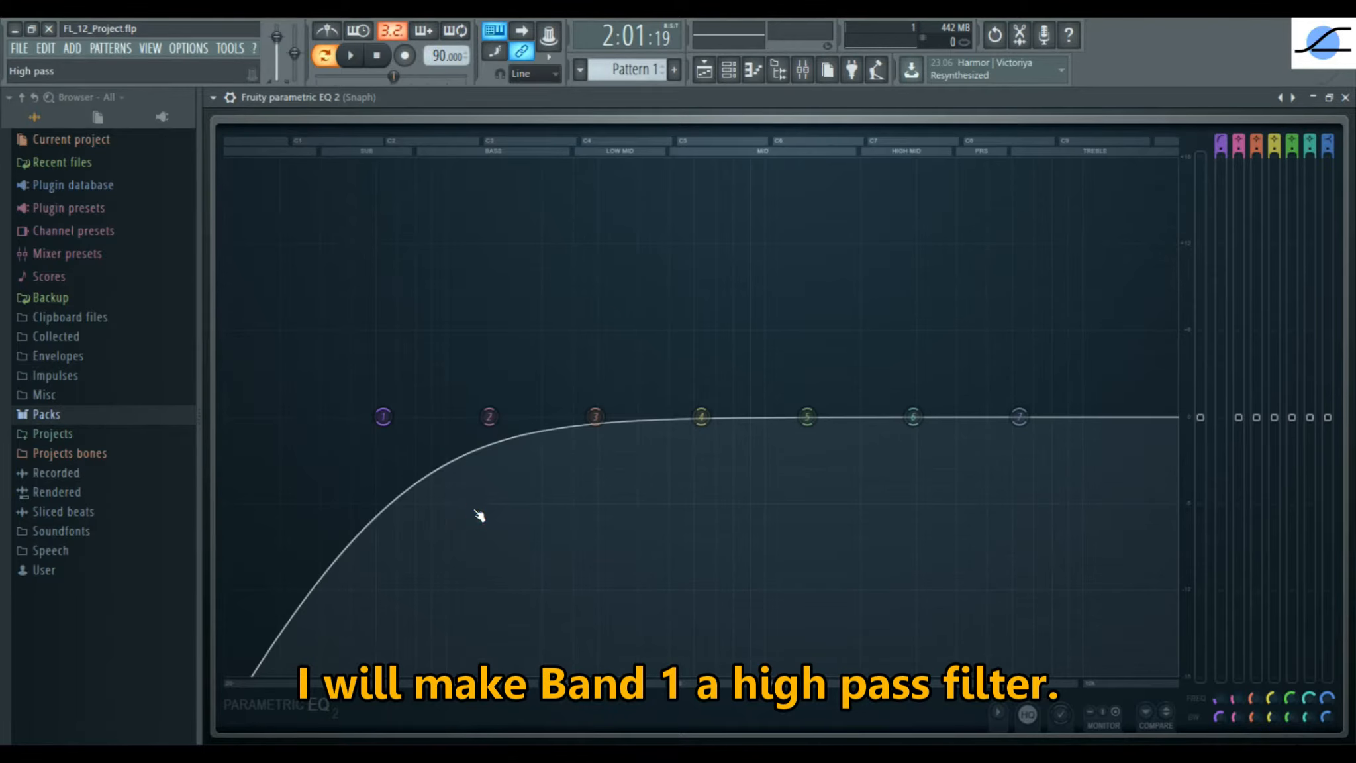
{"action": "right_click", "coordinate": [386, 418]}
{"action": "mouse_move", "coordinate": [414, 477]}
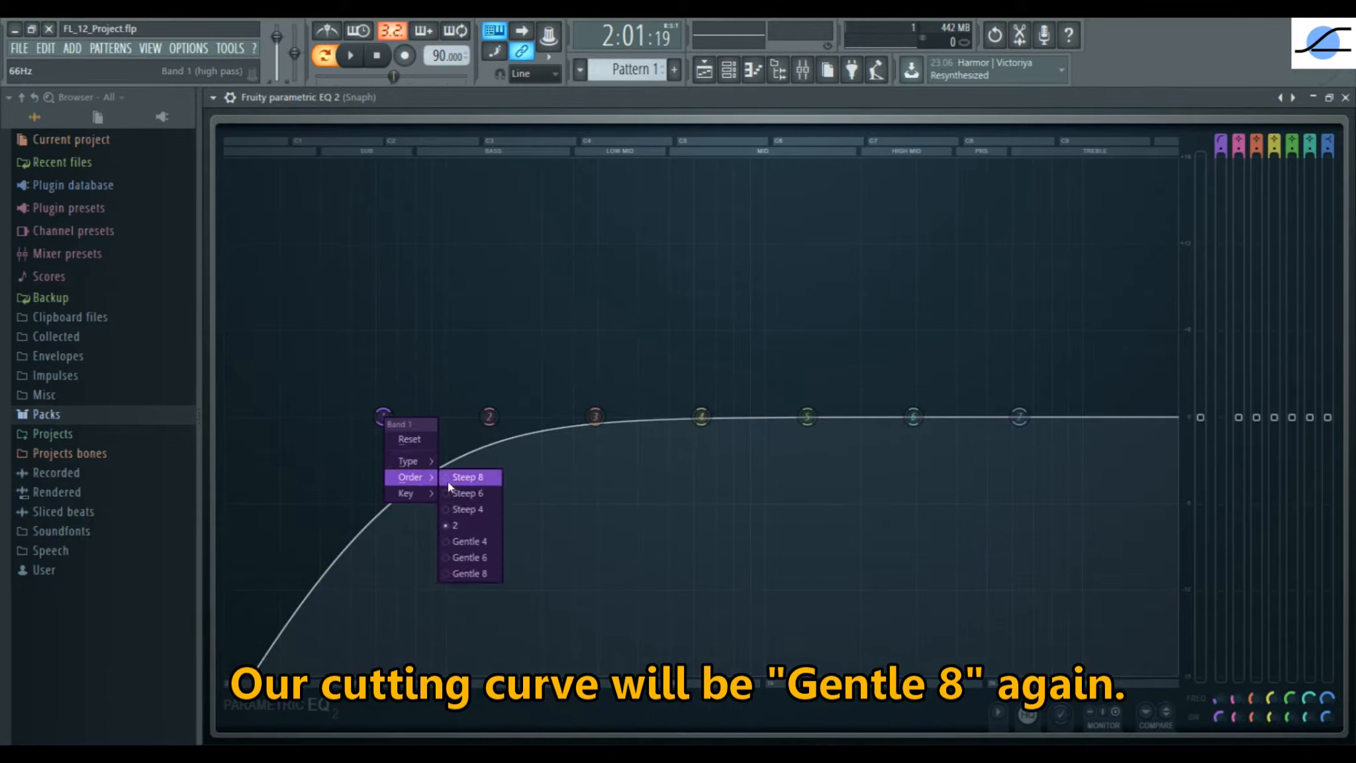
{"action": "left_click", "coordinate": [480, 573]}
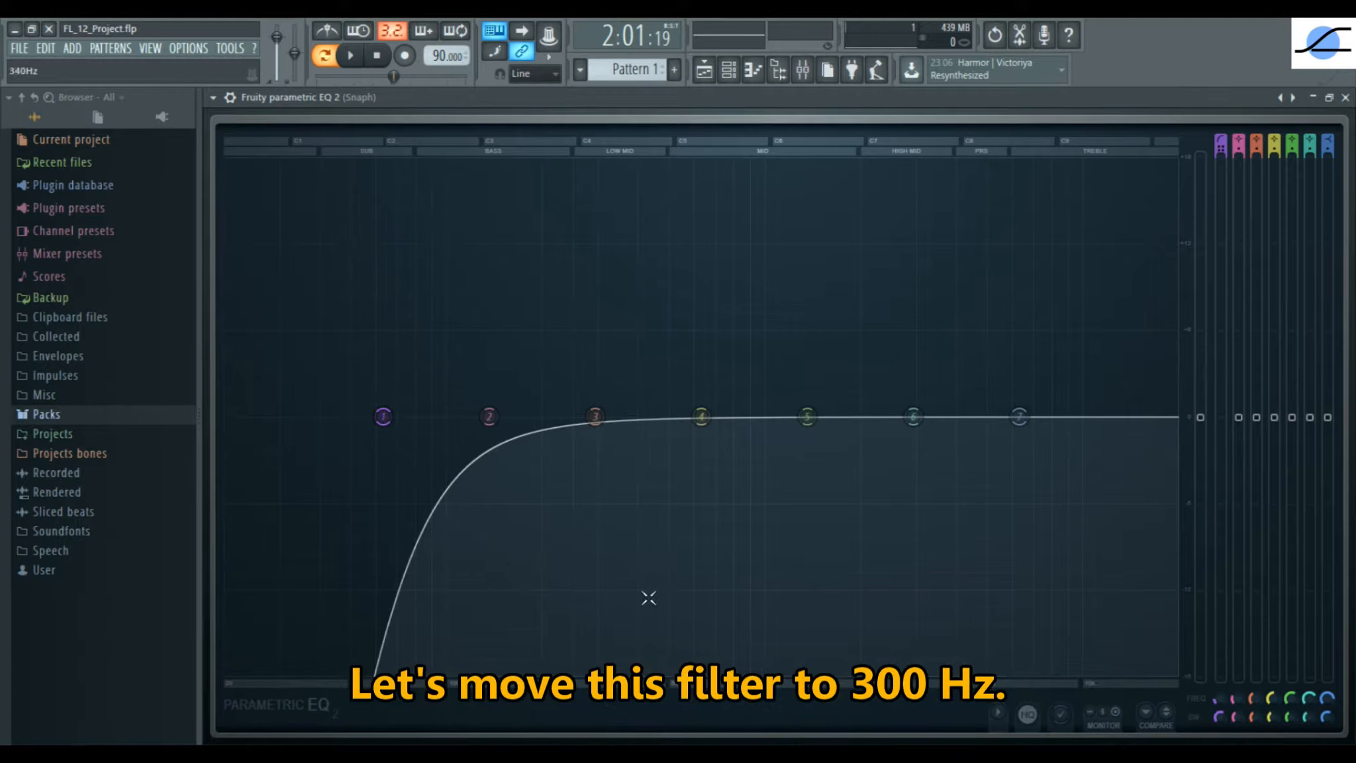
Step: Raise the band 1 high-pass frequency to about 300 Hz and play the Snaph track to hear the filtered sound
{"action": "left_click_drag", "start_coordinate": [1216, 699], "coordinate": [1224, 540]}
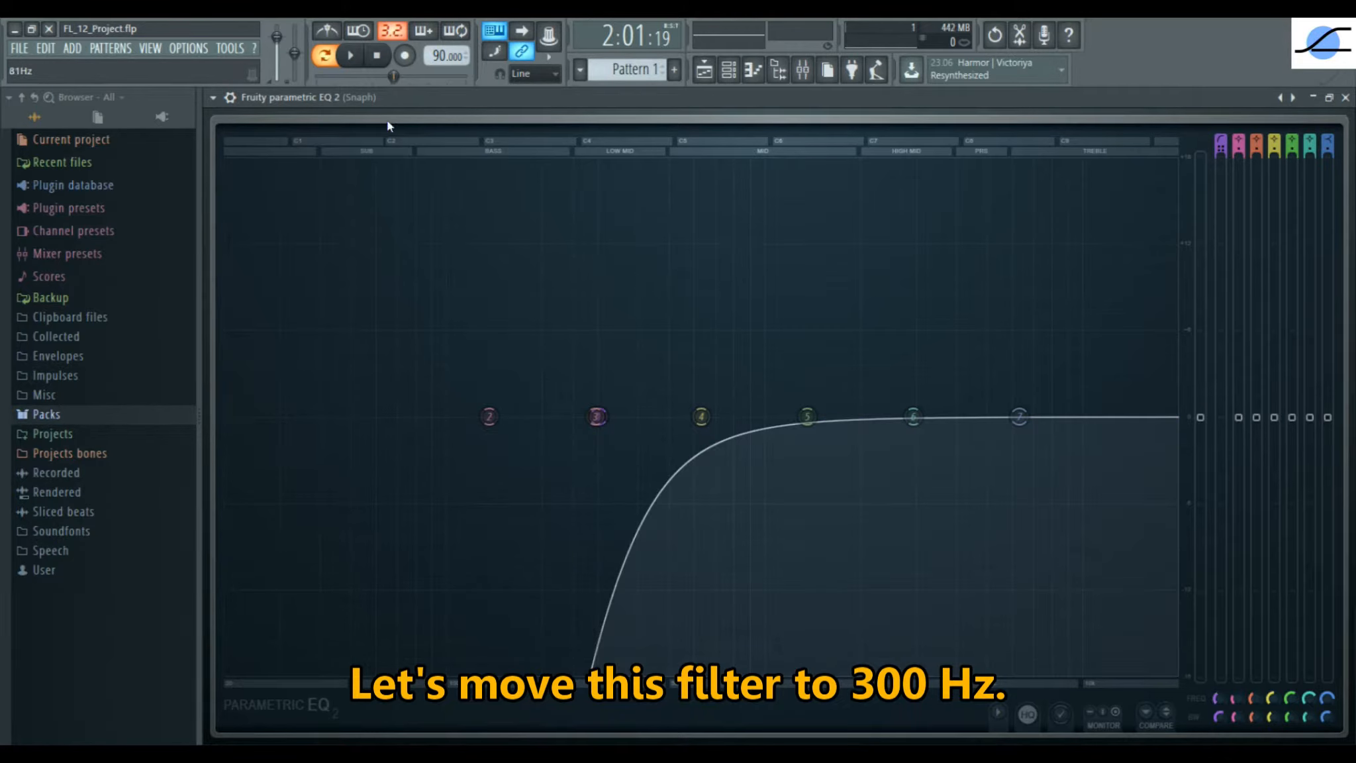
{"action": "left_click", "coordinate": [351, 56]}
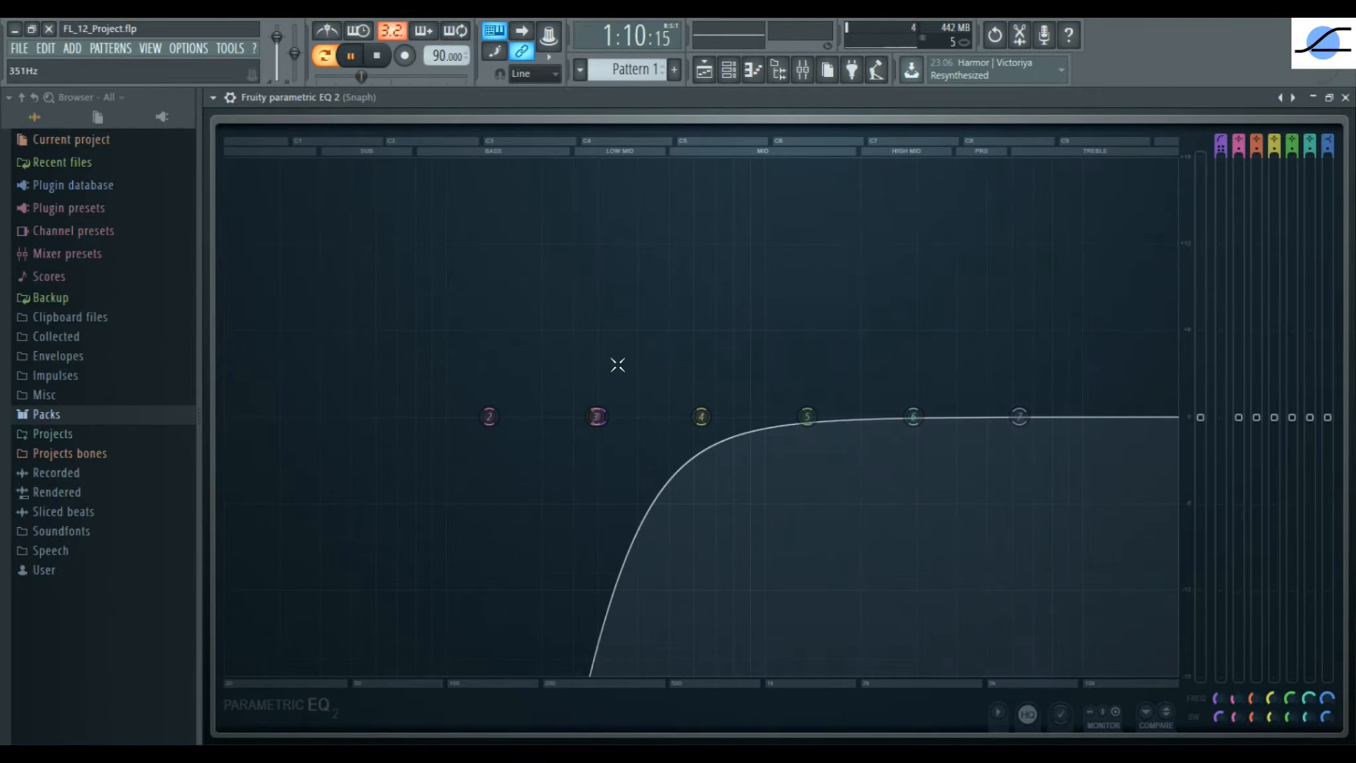
{"action": "mouse_move", "coordinate": [597, 416]}
{"action": "left_mouse_down"}
{"action": "mouse_move", "coordinate": [378, 416]}
{"action": "mouse_move", "coordinate": [623, 416]}
{"action": "mouse_move", "coordinate": [599, 416]}
{"action": "left_mouse_up"}
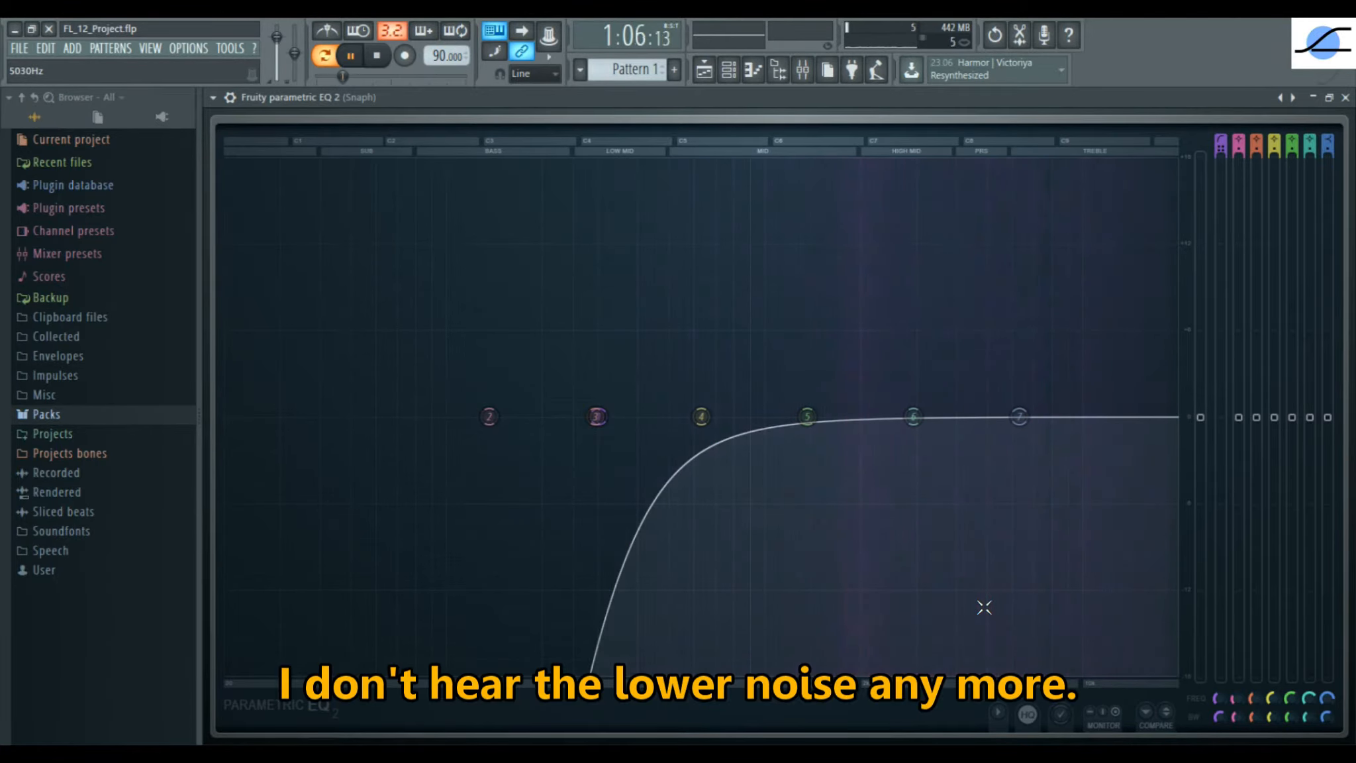
Step: Pause playback and reset the width of band 1 in the Snaph equalizer to its default
{"action": "left_click", "coordinate": [352, 57]}
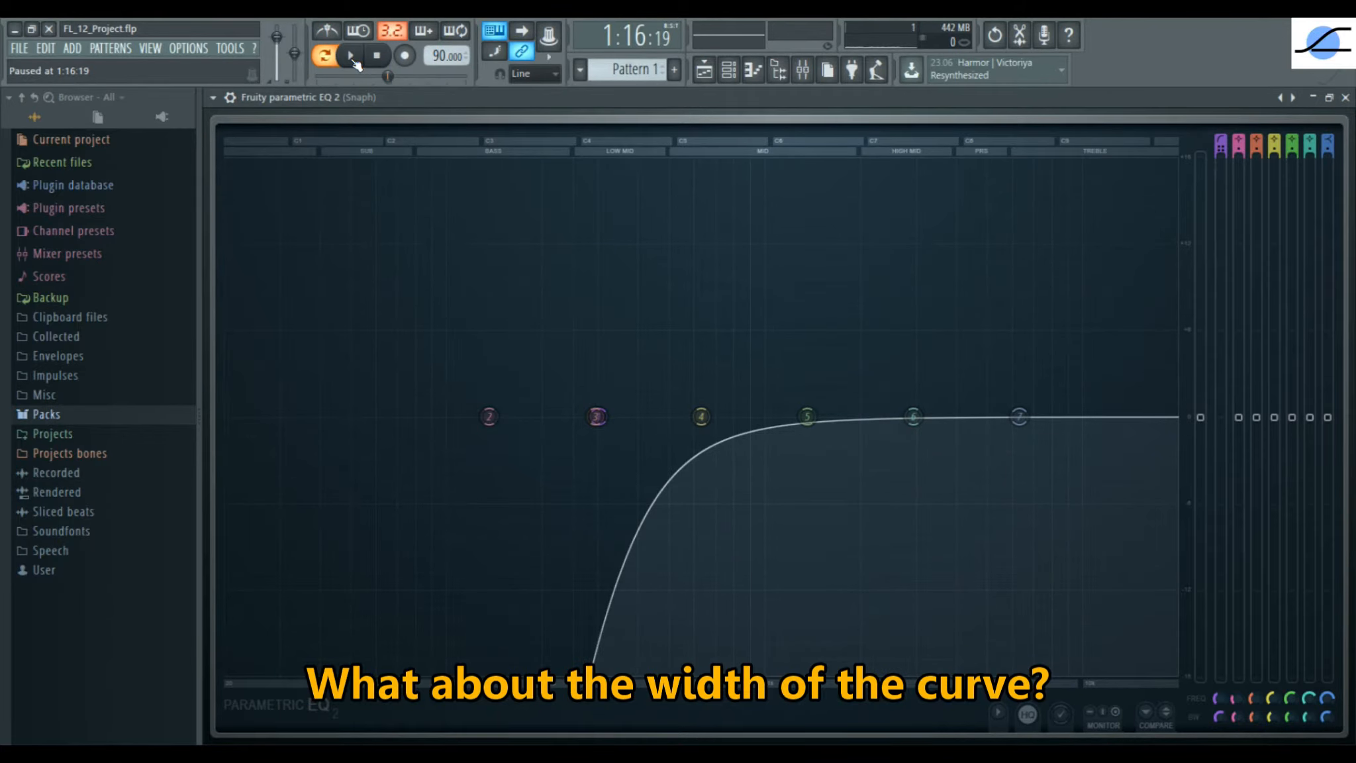
{"action": "right_click", "coordinate": [1221, 719]}
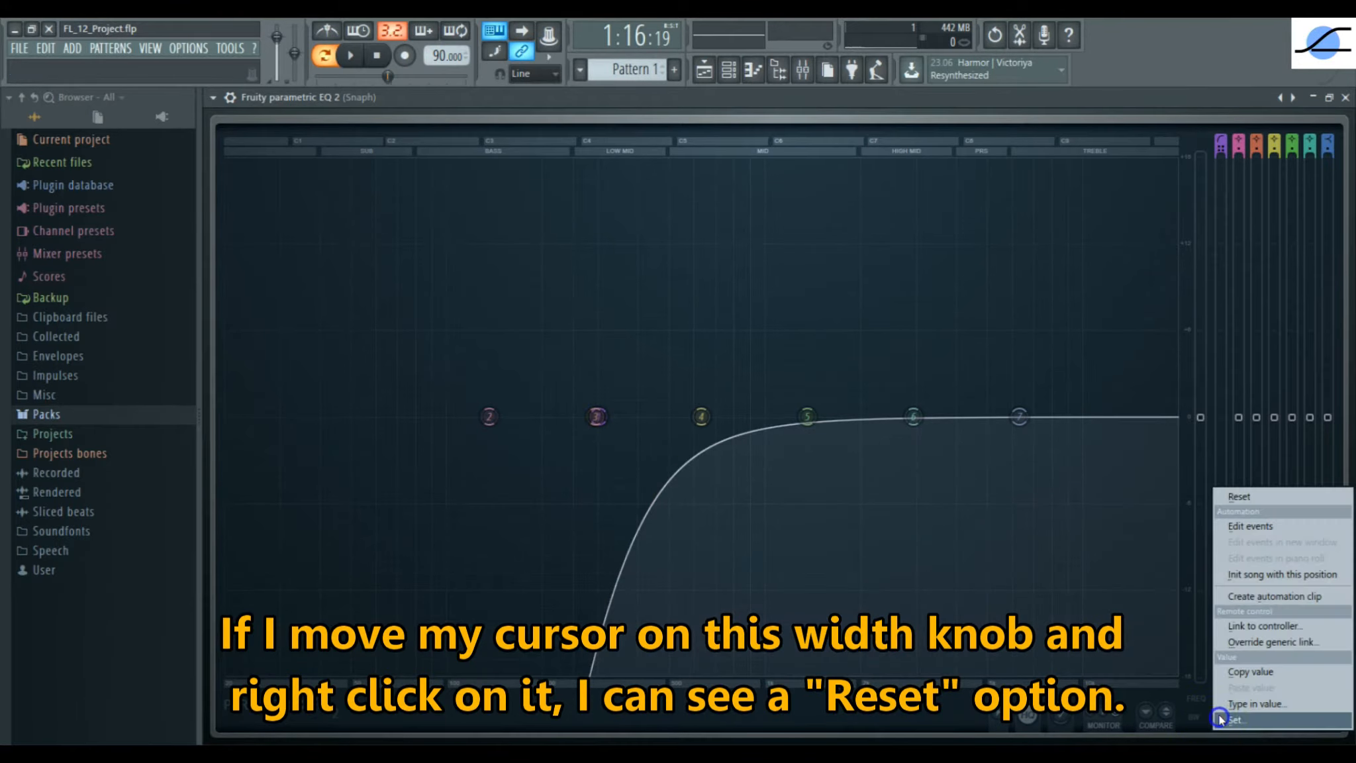
{"action": "left_click", "coordinate": [1281, 497]}
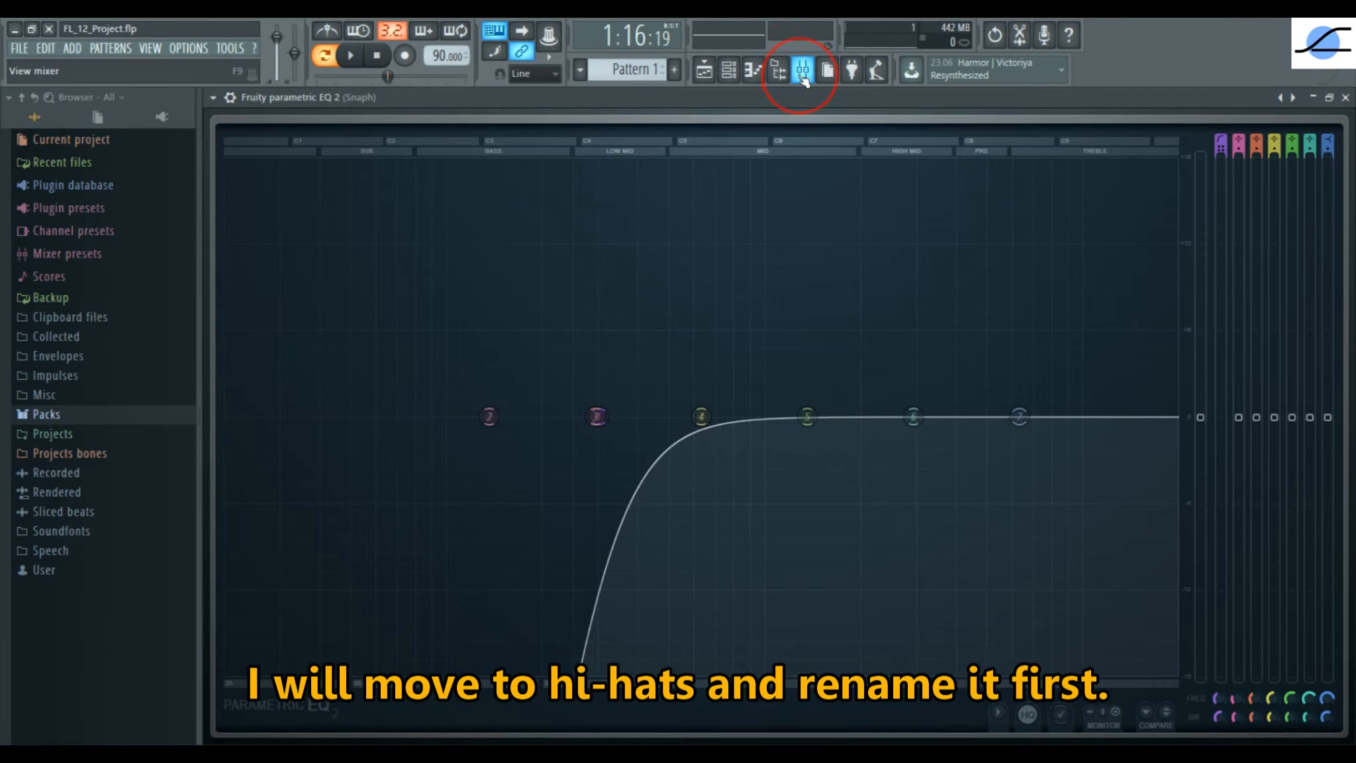
Step: Rename the Insert 3 mixer track as Hats and play it in solo
{"action": "left_click", "coordinate": [802, 69]}
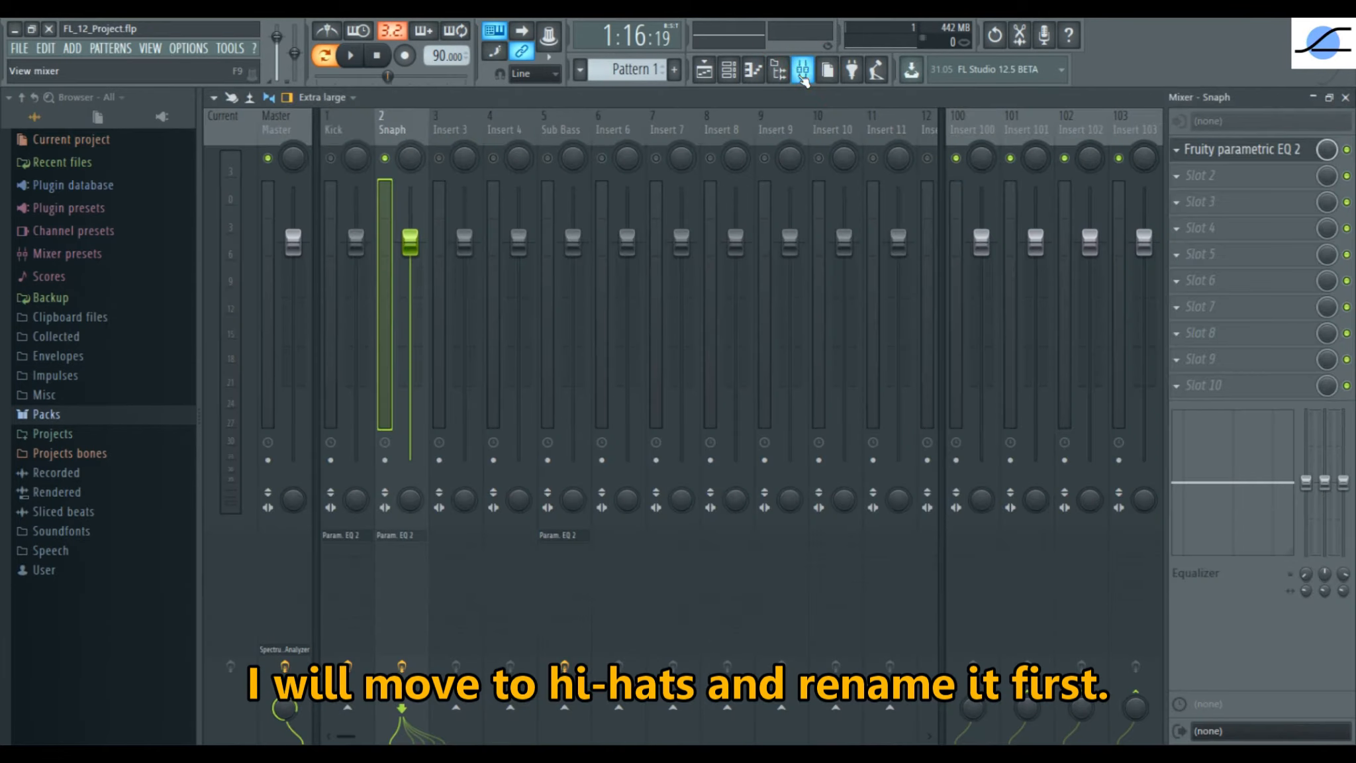
{"action": "left_click", "coordinate": [439, 158]}
{"action": "right_click", "coordinate": [447, 128]}
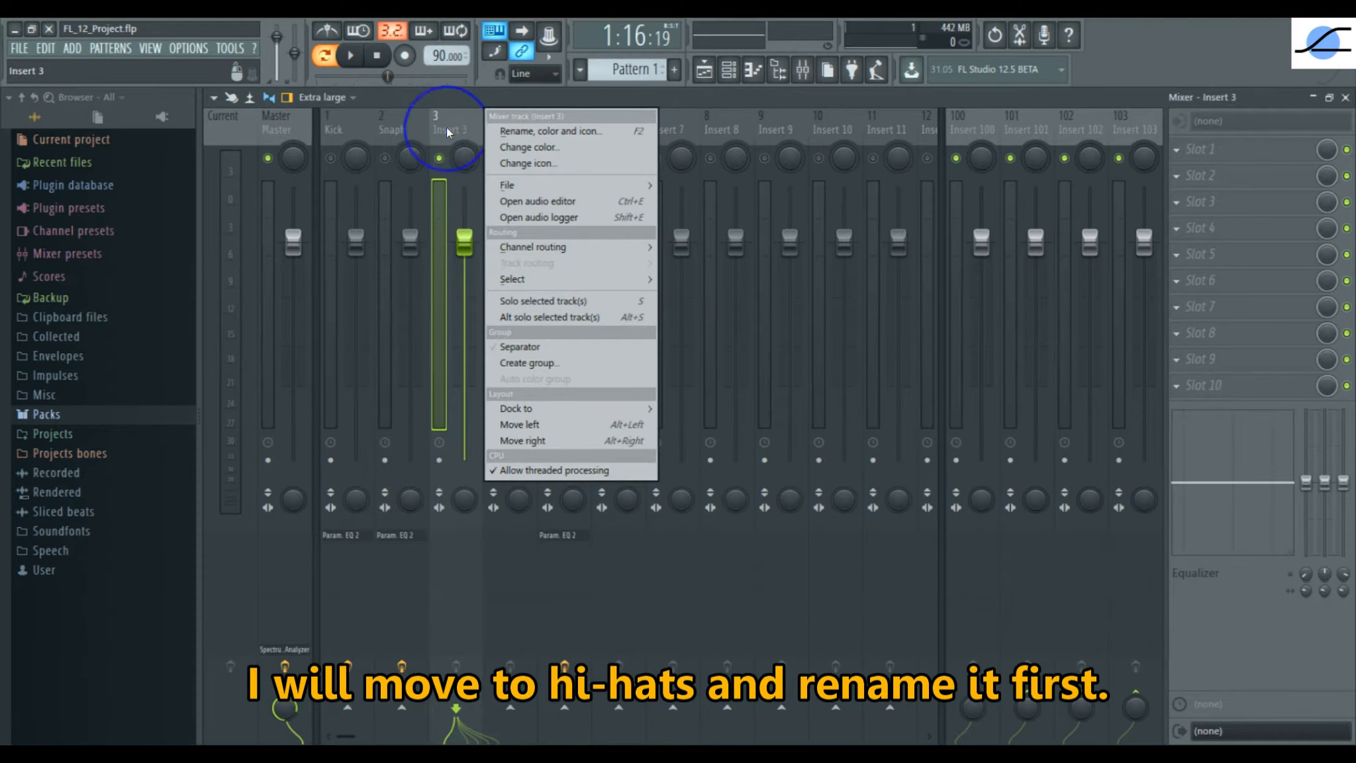
{"action": "left_click", "coordinate": [556, 133]}
{"action": "type", "text": "Hats"}
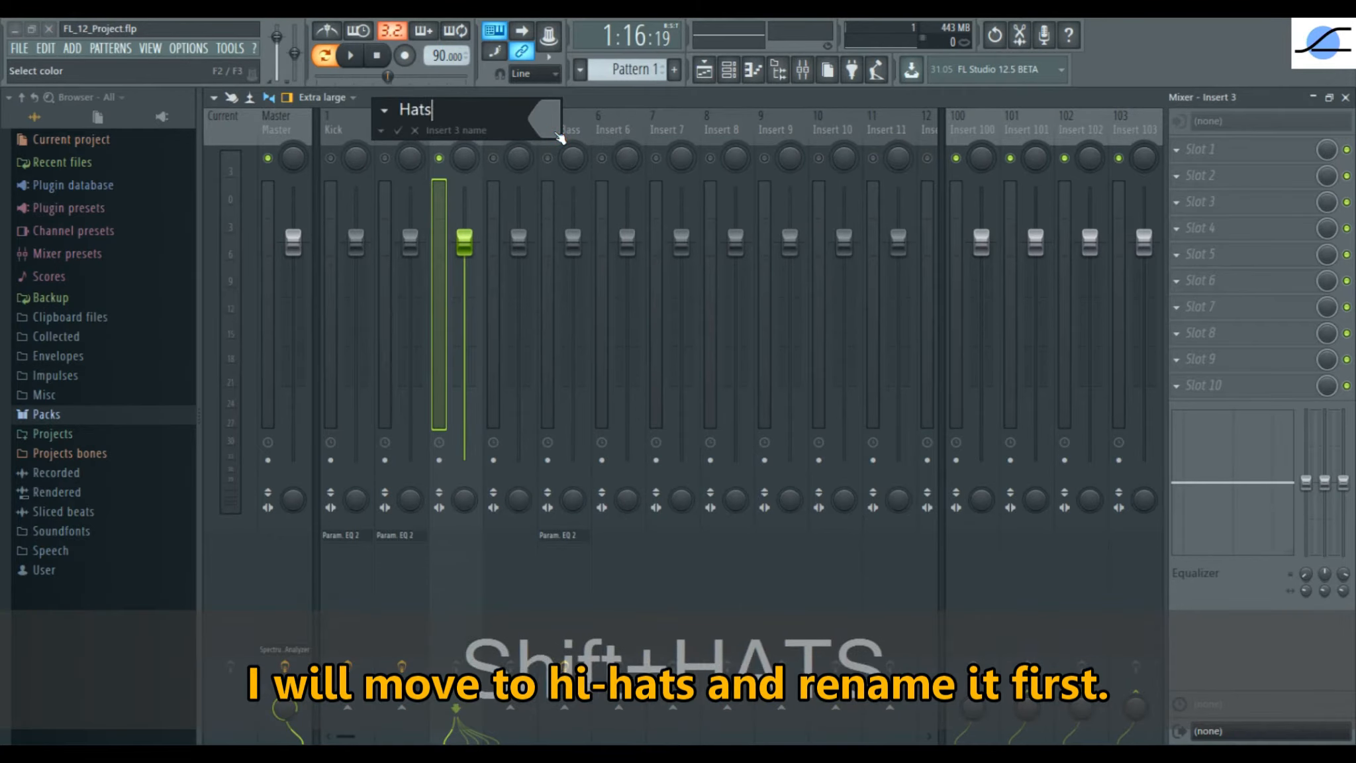
{"action": "key", "text": "Return"}
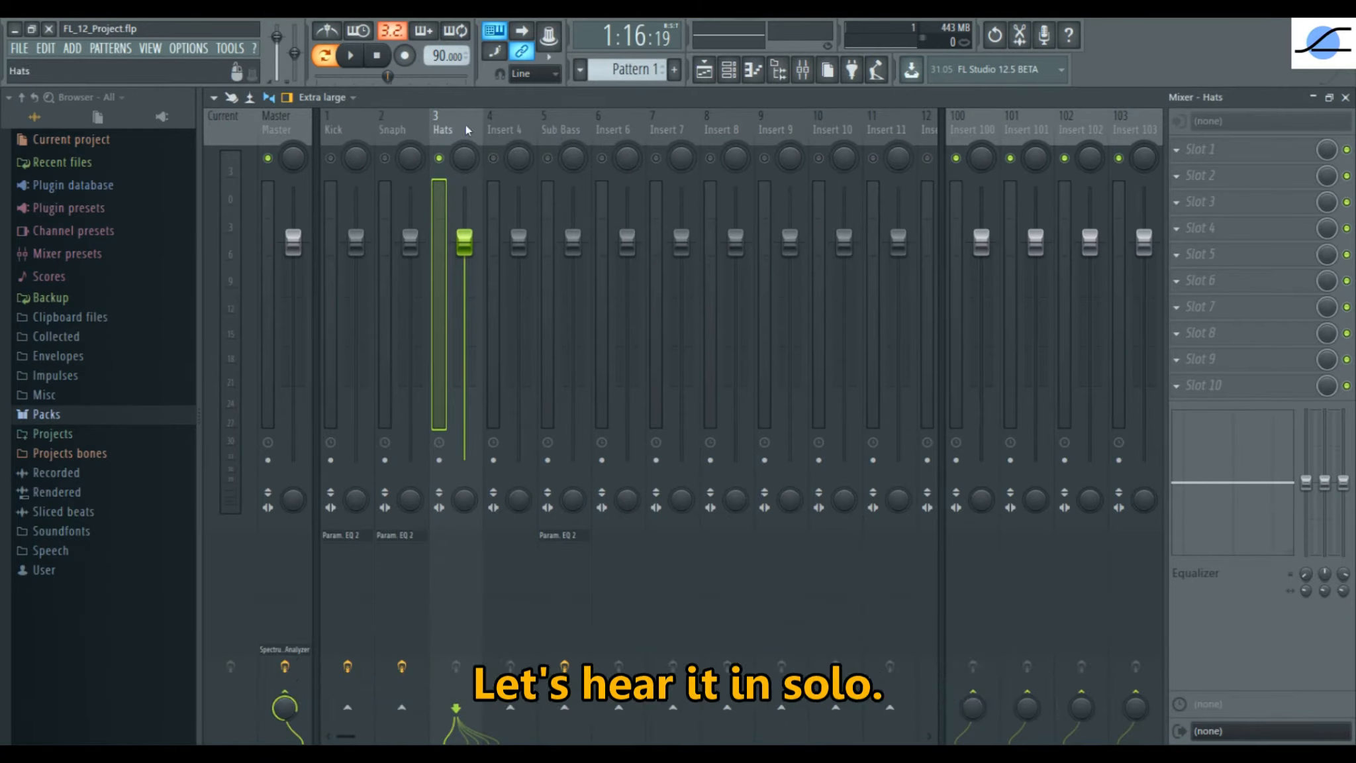
{"action": "left_click", "coordinate": [351, 56]}
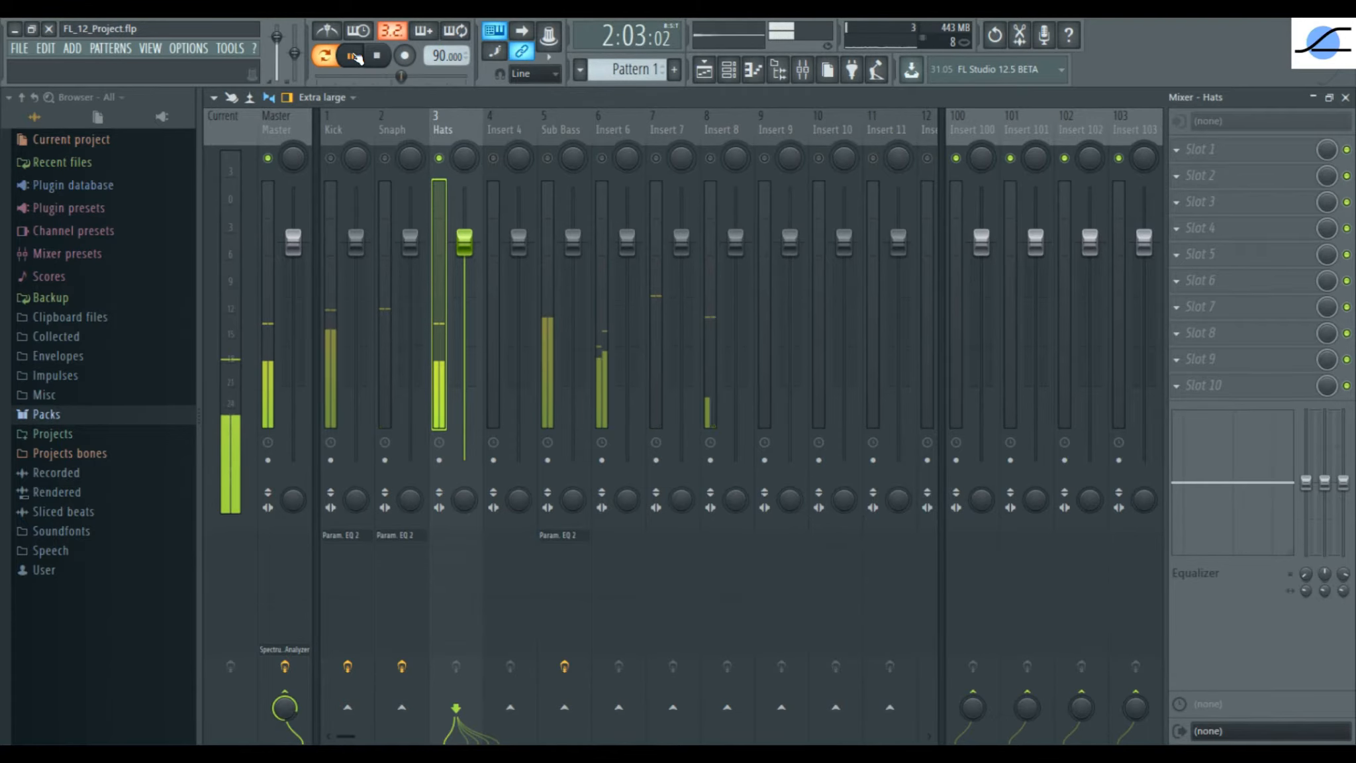
Step: Shorten the Hats sample with a 100% quick fade-out in its channel settings and play the track to hear the result
{"action": "left_click", "coordinate": [354, 57]}
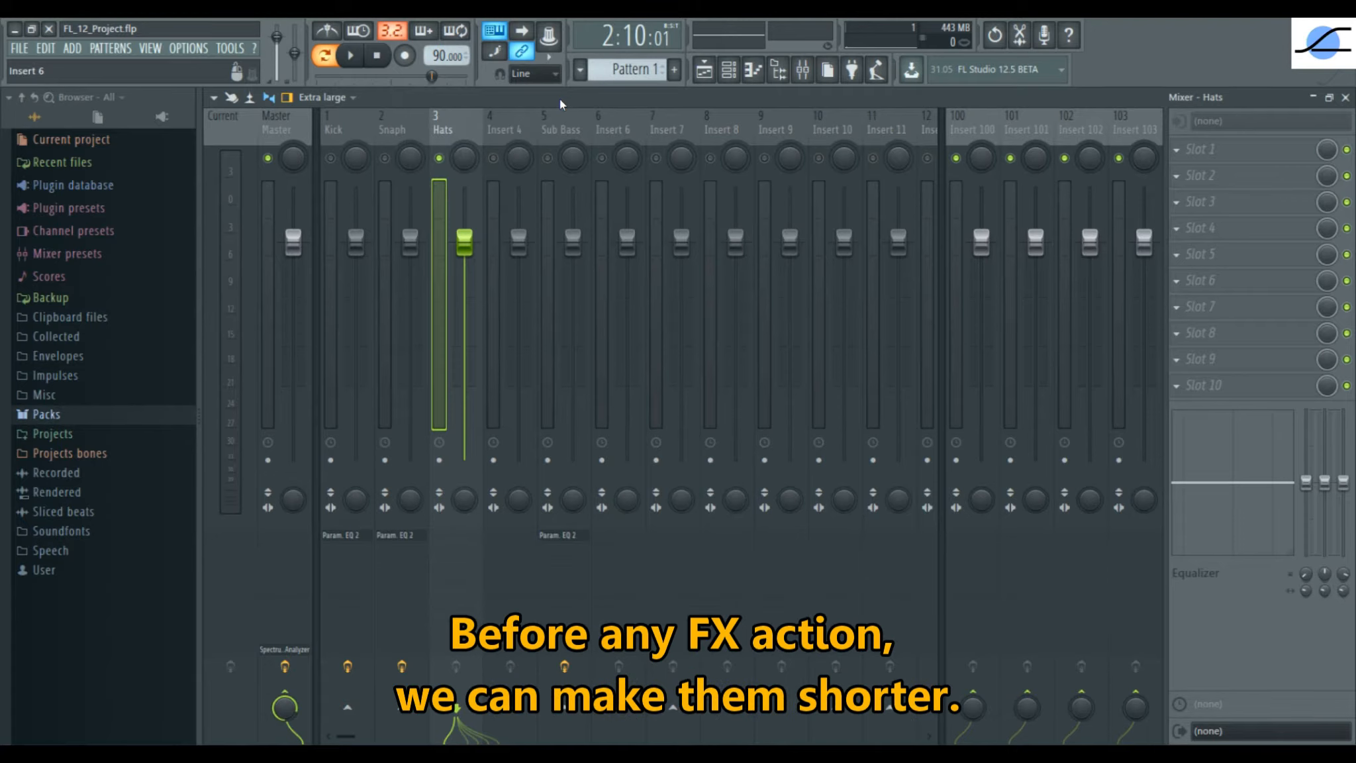
{"action": "left_click", "coordinate": [729, 70]}
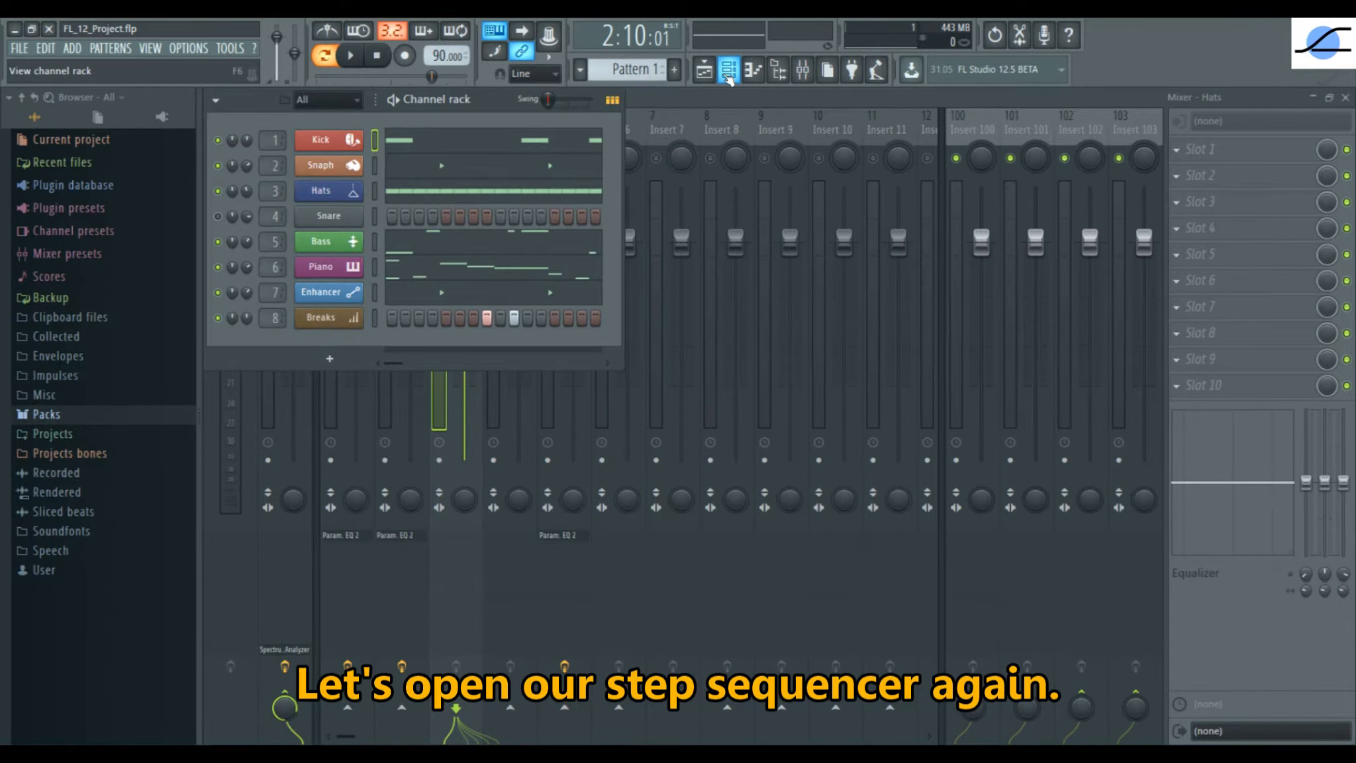
{"action": "left_click", "coordinate": [346, 196]}
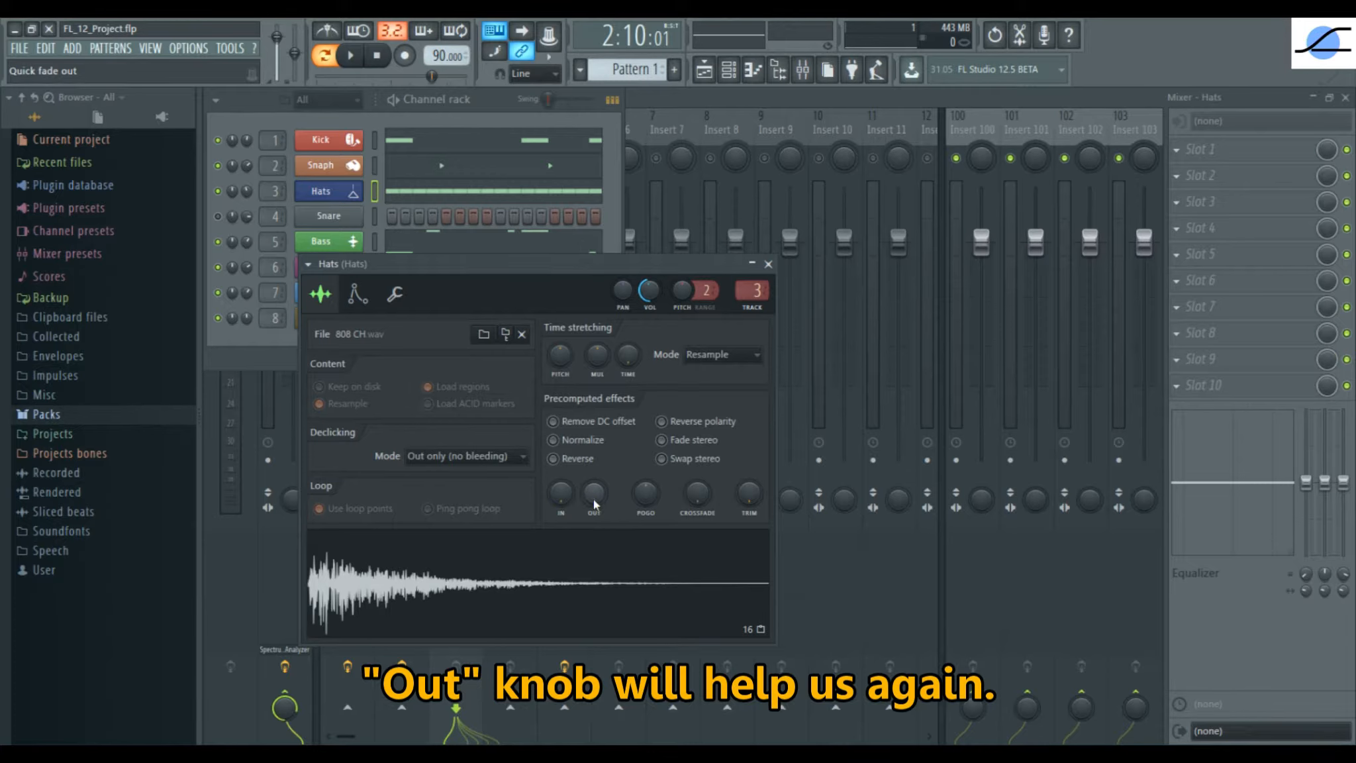
{"action": "left_click_drag", "start_coordinate": [594, 499], "coordinate": [593, 449]}
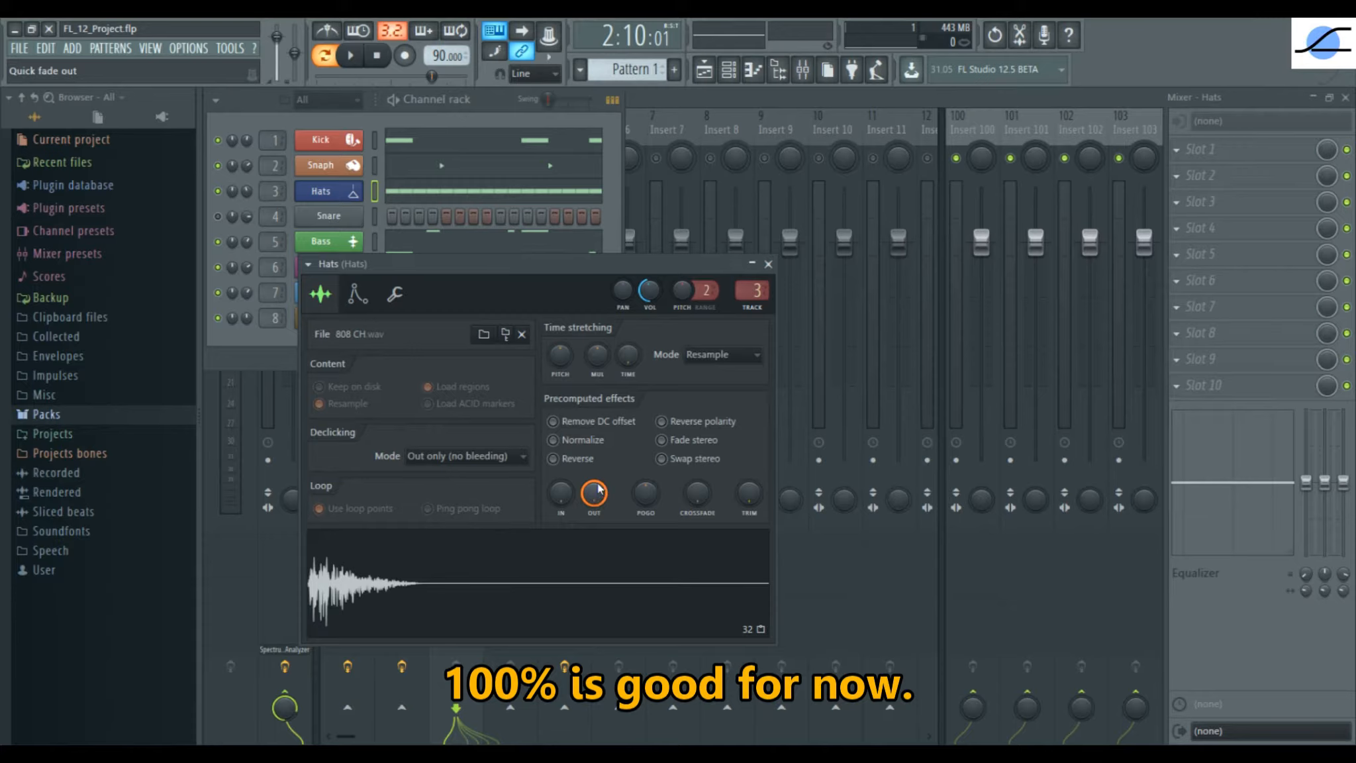
{"action": "left_click", "coordinate": [351, 57]}
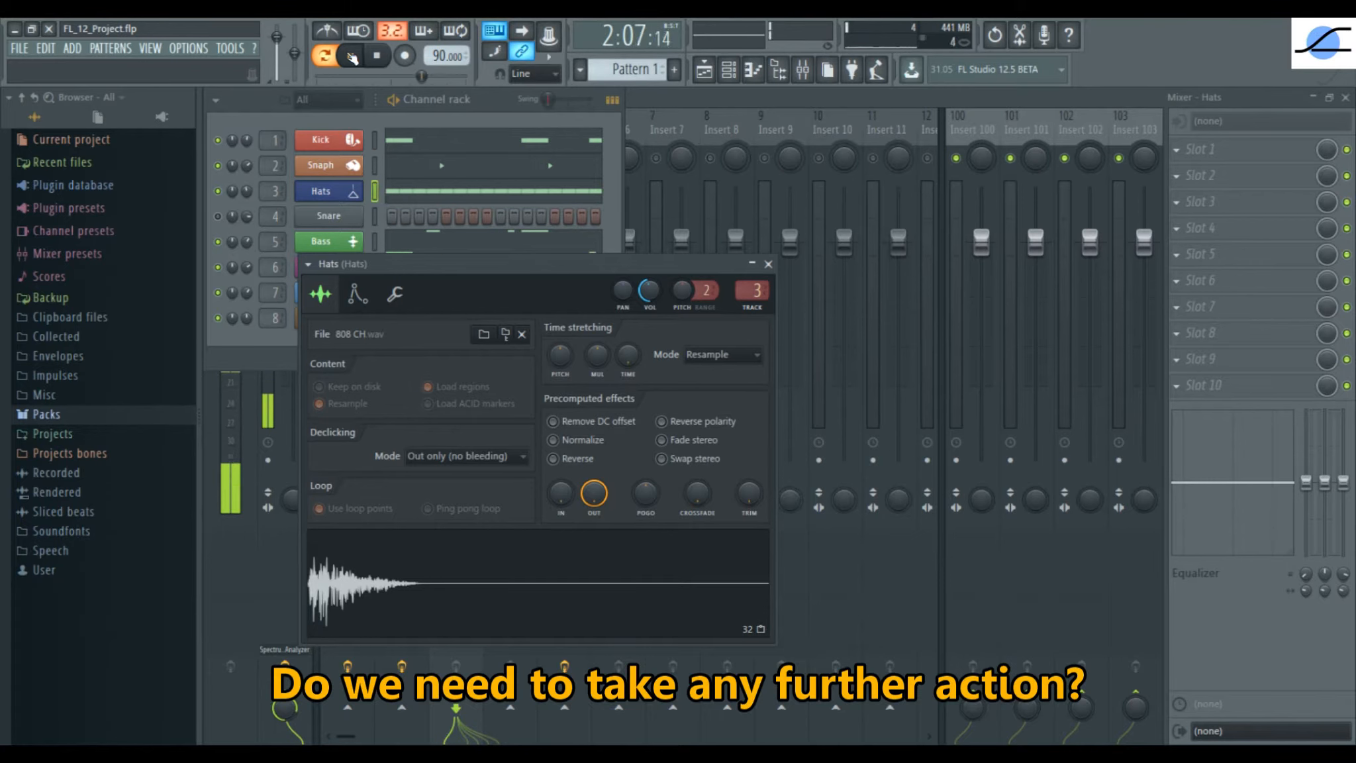
{"action": "left_click", "coordinate": [352, 57]}
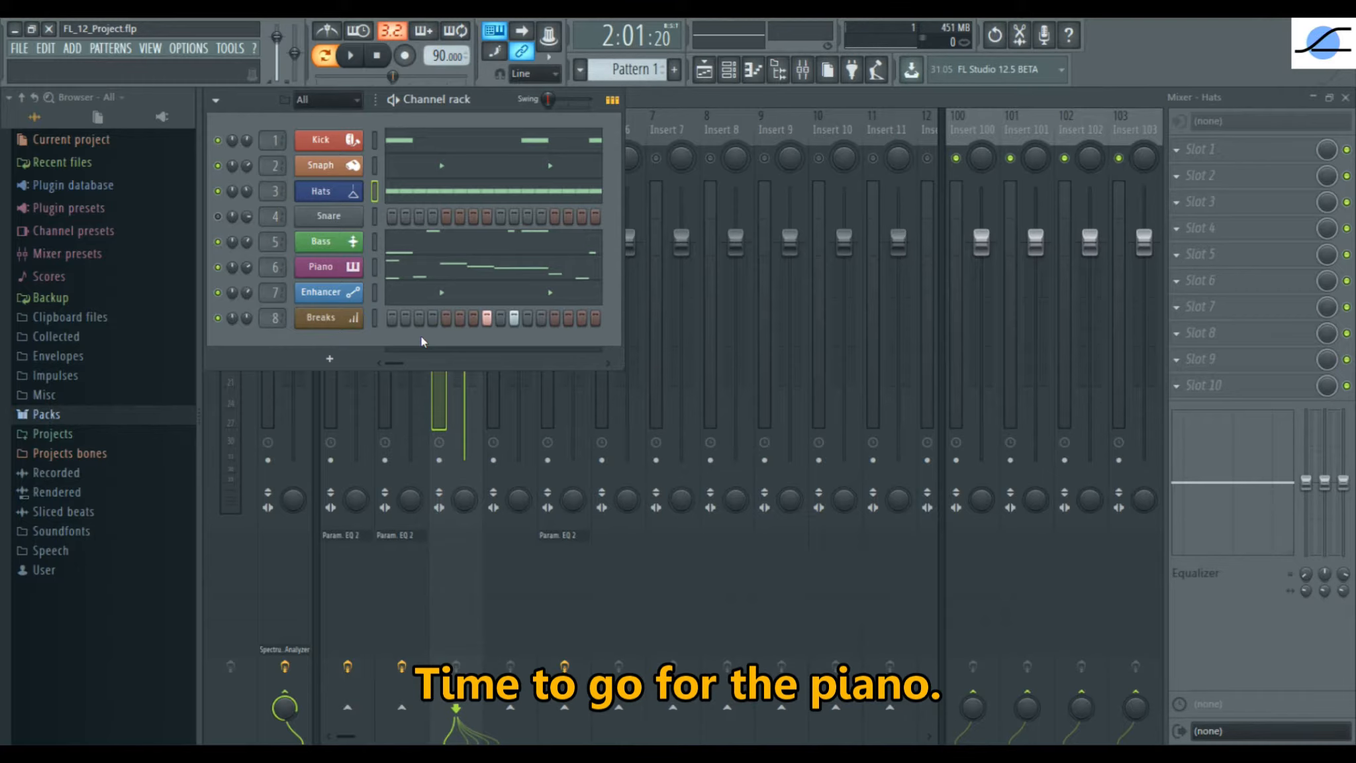
Step: Rename the Insert 6 mixer track as Piano and play it in solo
{"action": "left_click", "coordinate": [677, 97]}
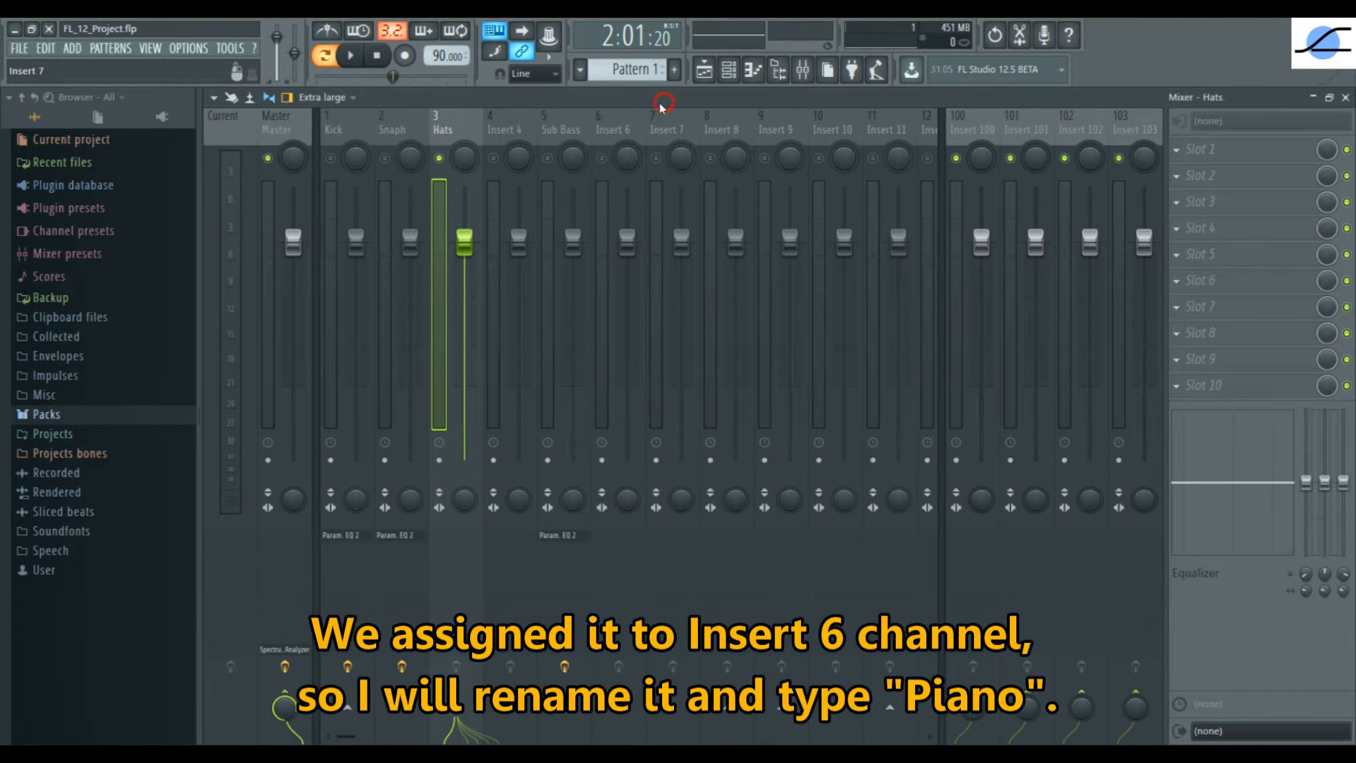
{"action": "left_click", "coordinate": [606, 129]}
{"action": "right_click", "coordinate": [605, 129]}
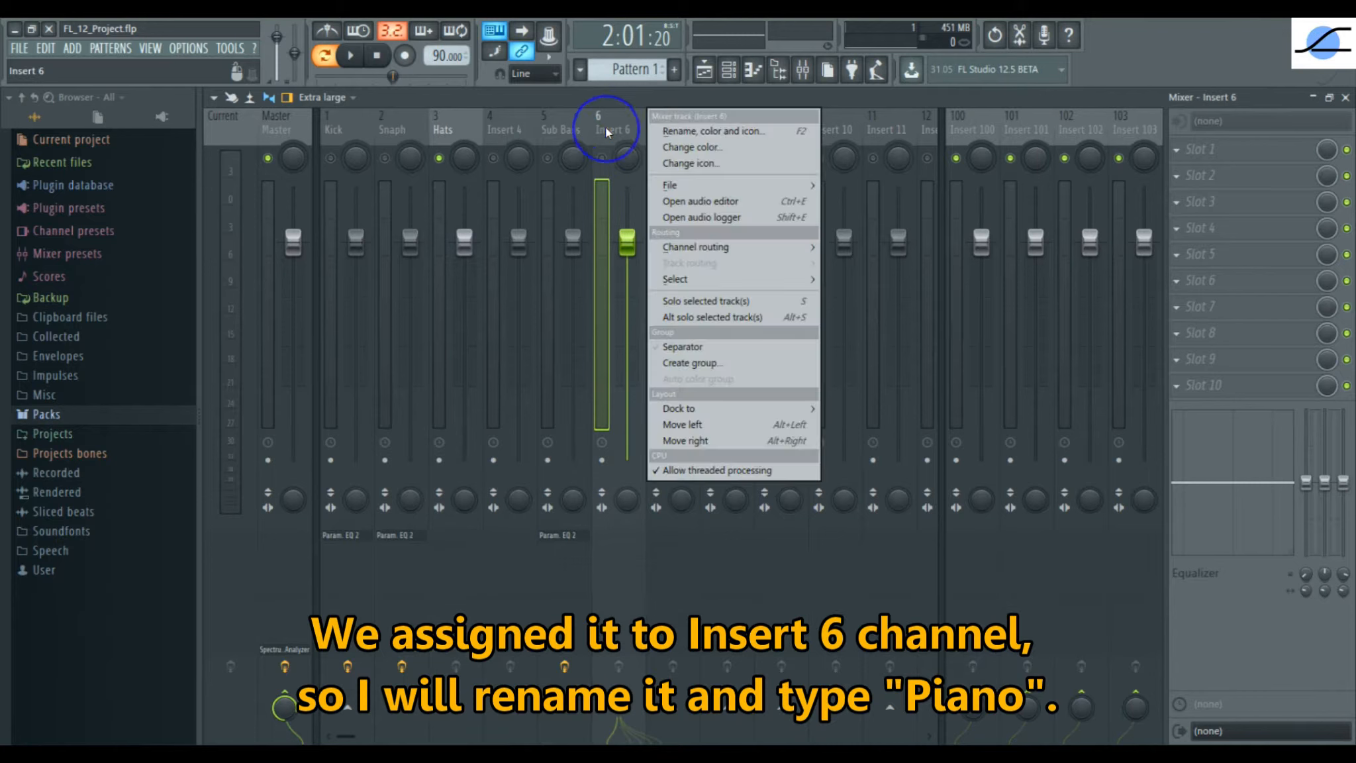
{"action": "left_click", "coordinate": [710, 130]}
{"action": "type", "text": "Piano"}
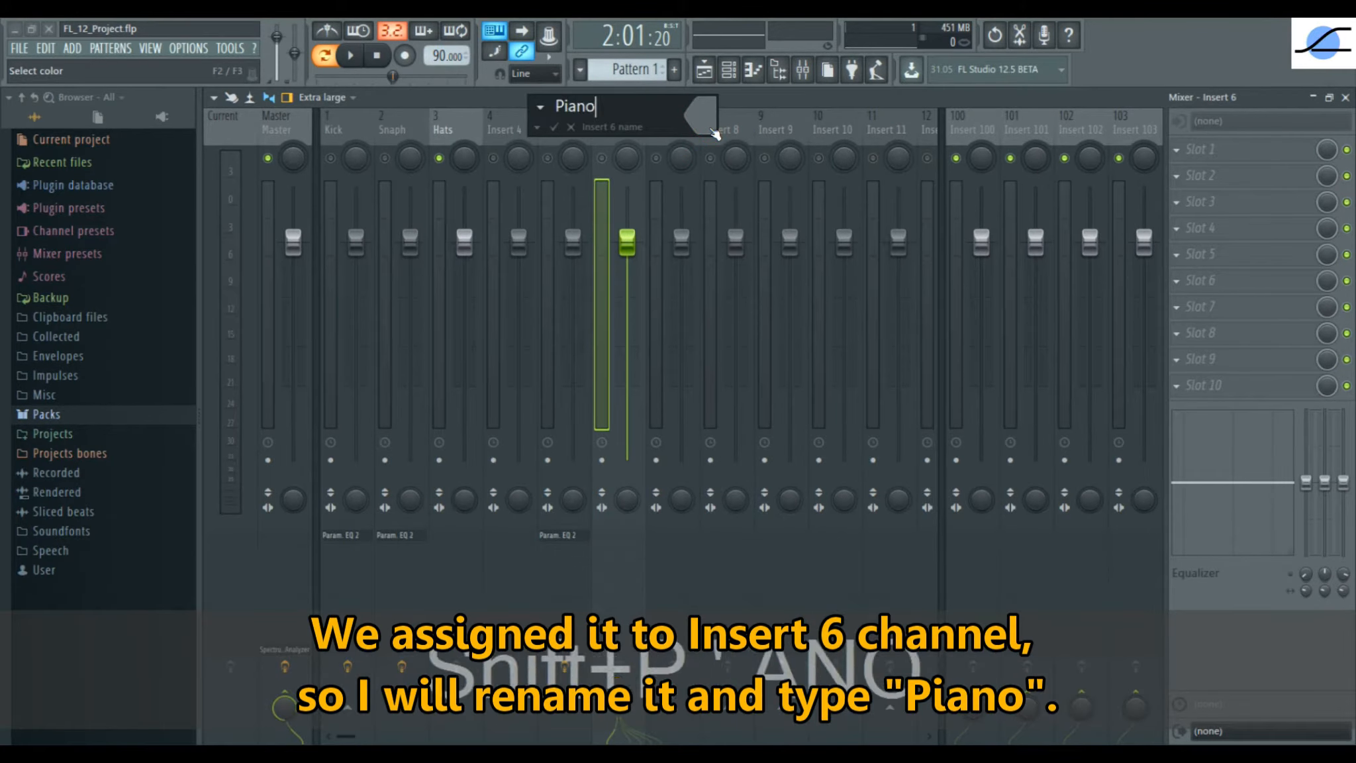
{"action": "key", "text": "Return"}
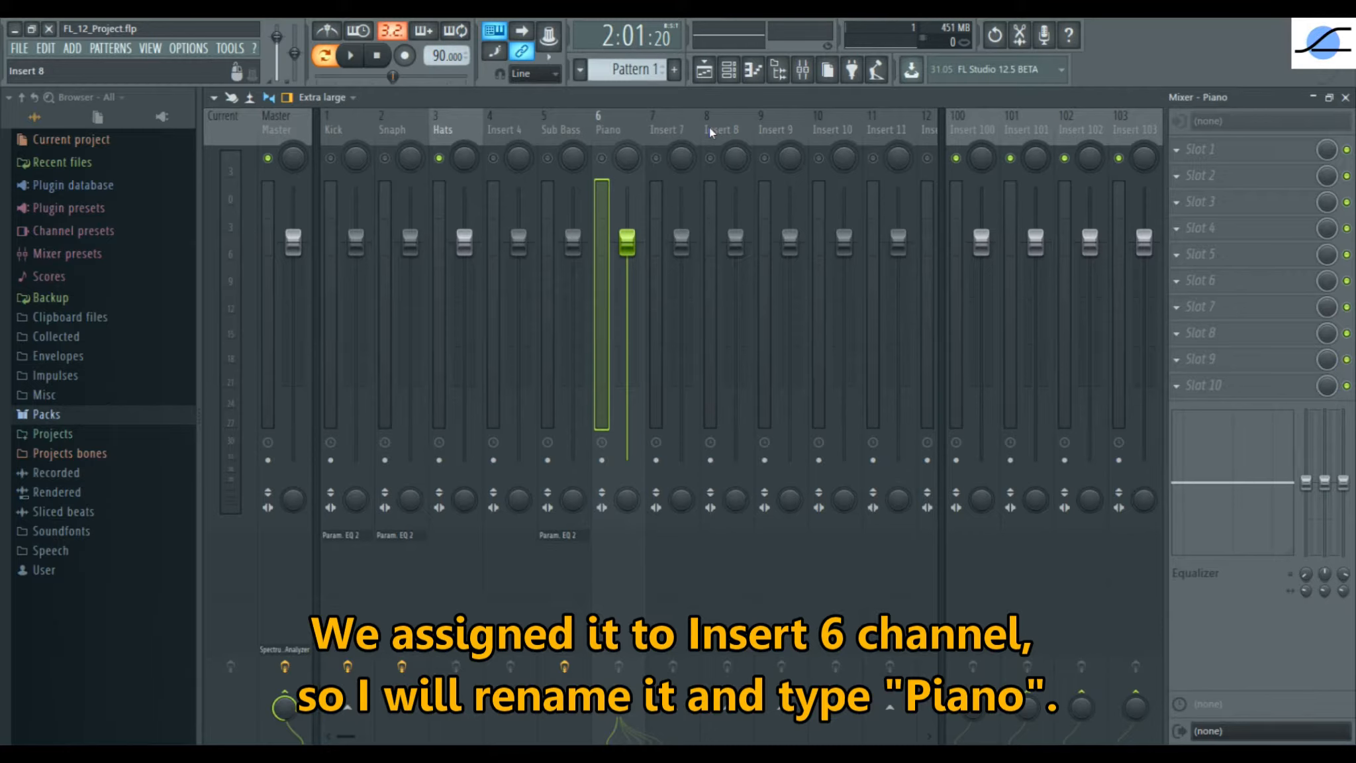
{"action": "right_click", "coordinate": [602, 159]}
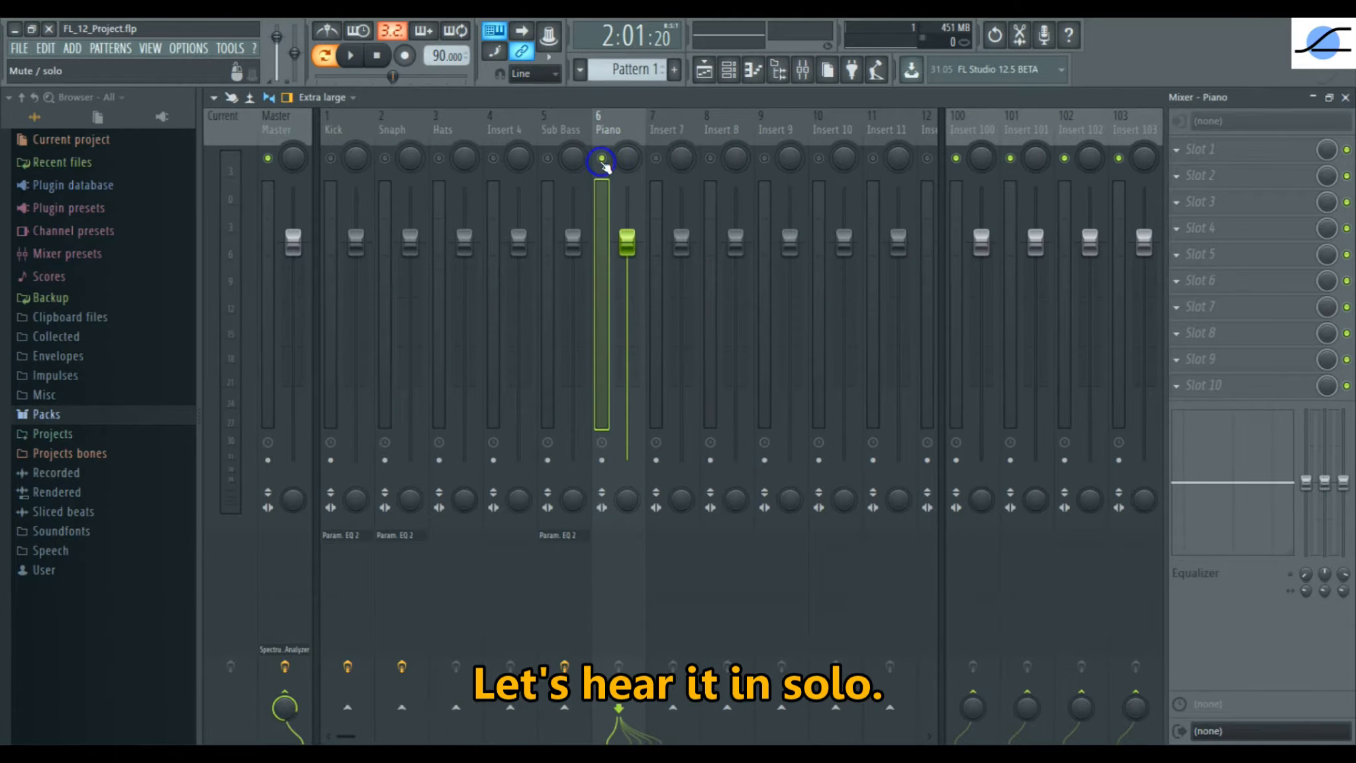
{"action": "left_click", "coordinate": [351, 58]}
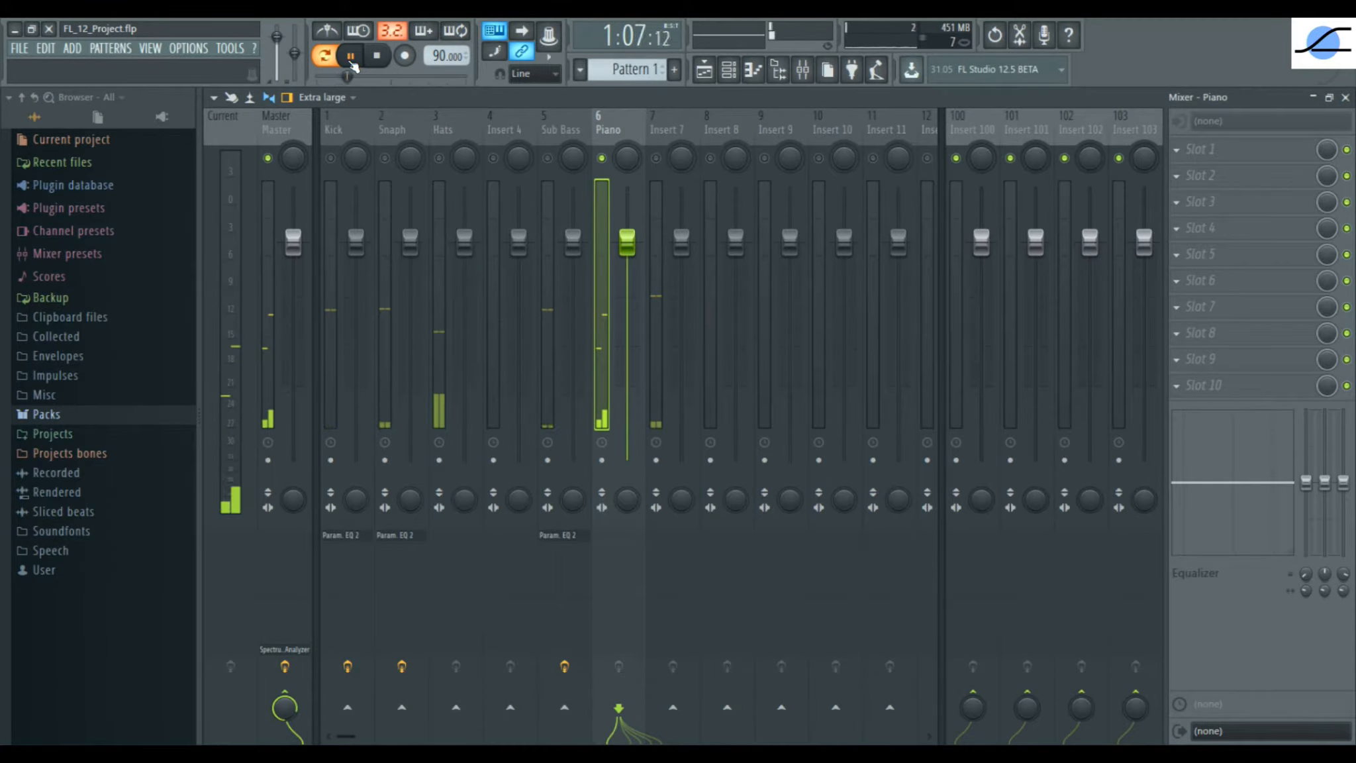
{"action": "left_click", "coordinate": [352, 61]}
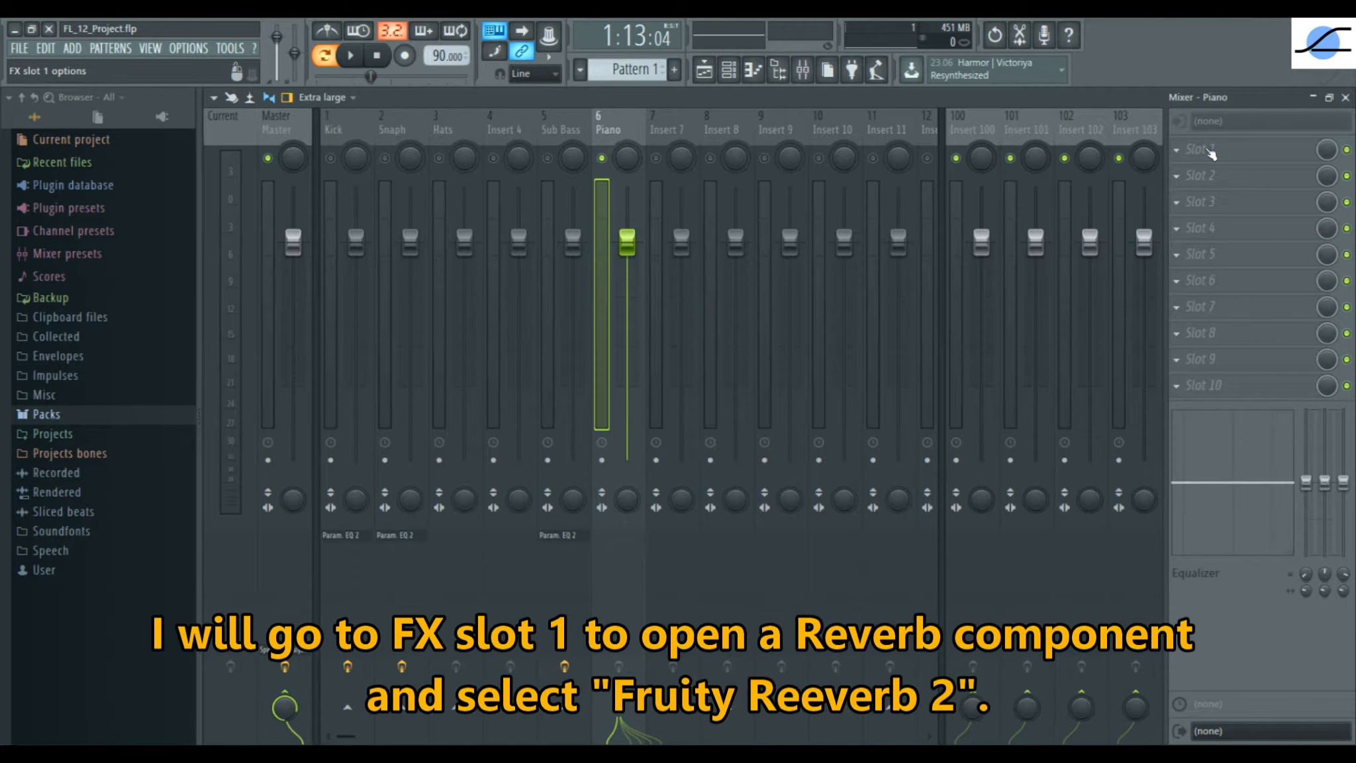
Step: Load Fruity Reeverb 2 into effect slot 1 of the Piano track with The Venue preset
{"action": "left_click", "coordinate": [1180, 154]}
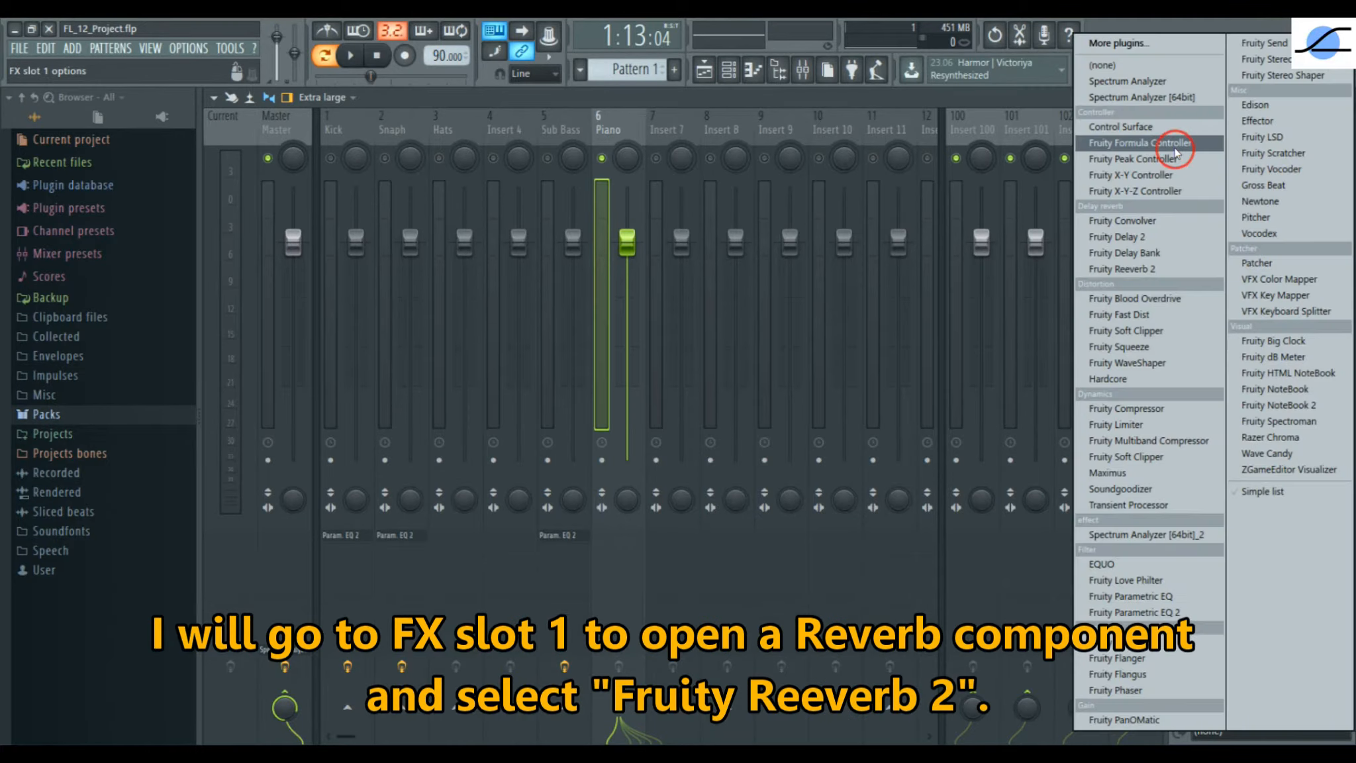
{"action": "left_click", "coordinate": [1167, 269]}
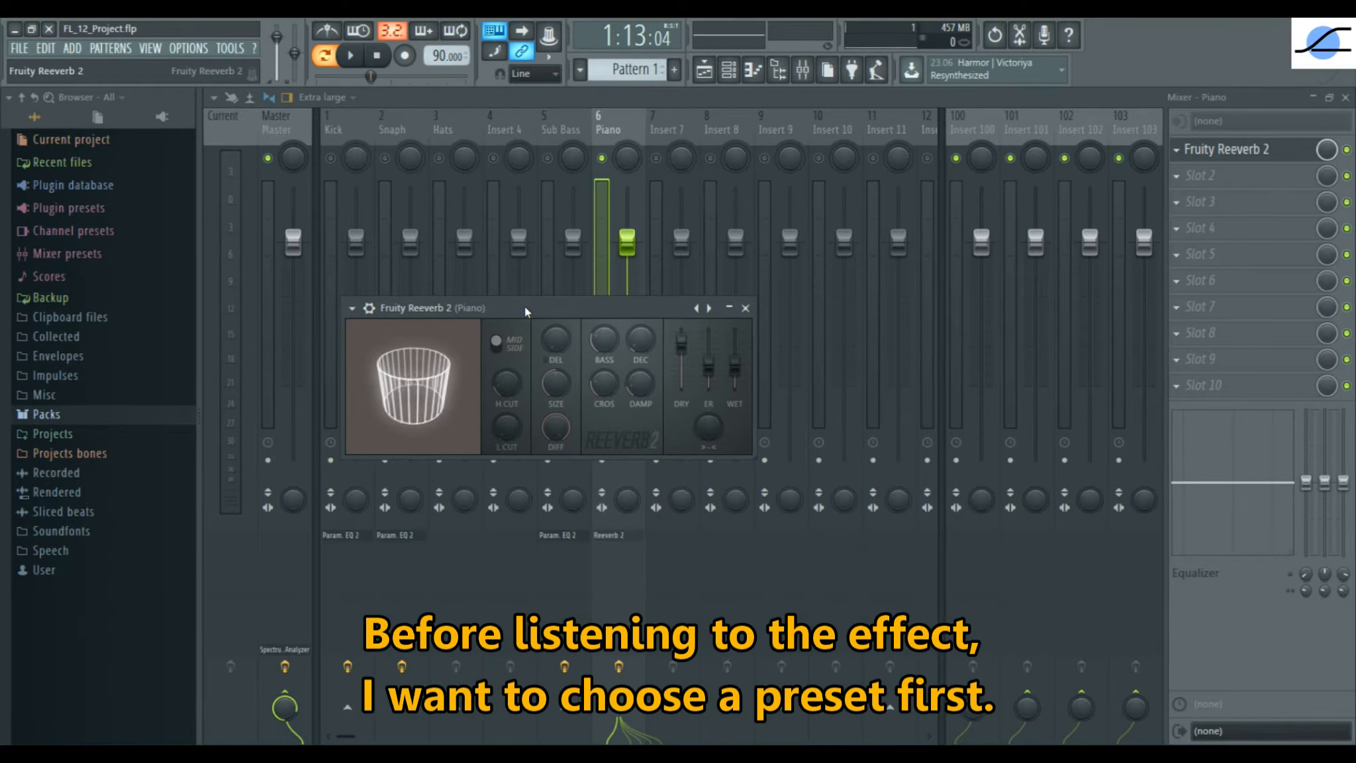
{"action": "left_click", "coordinate": [351, 308]}
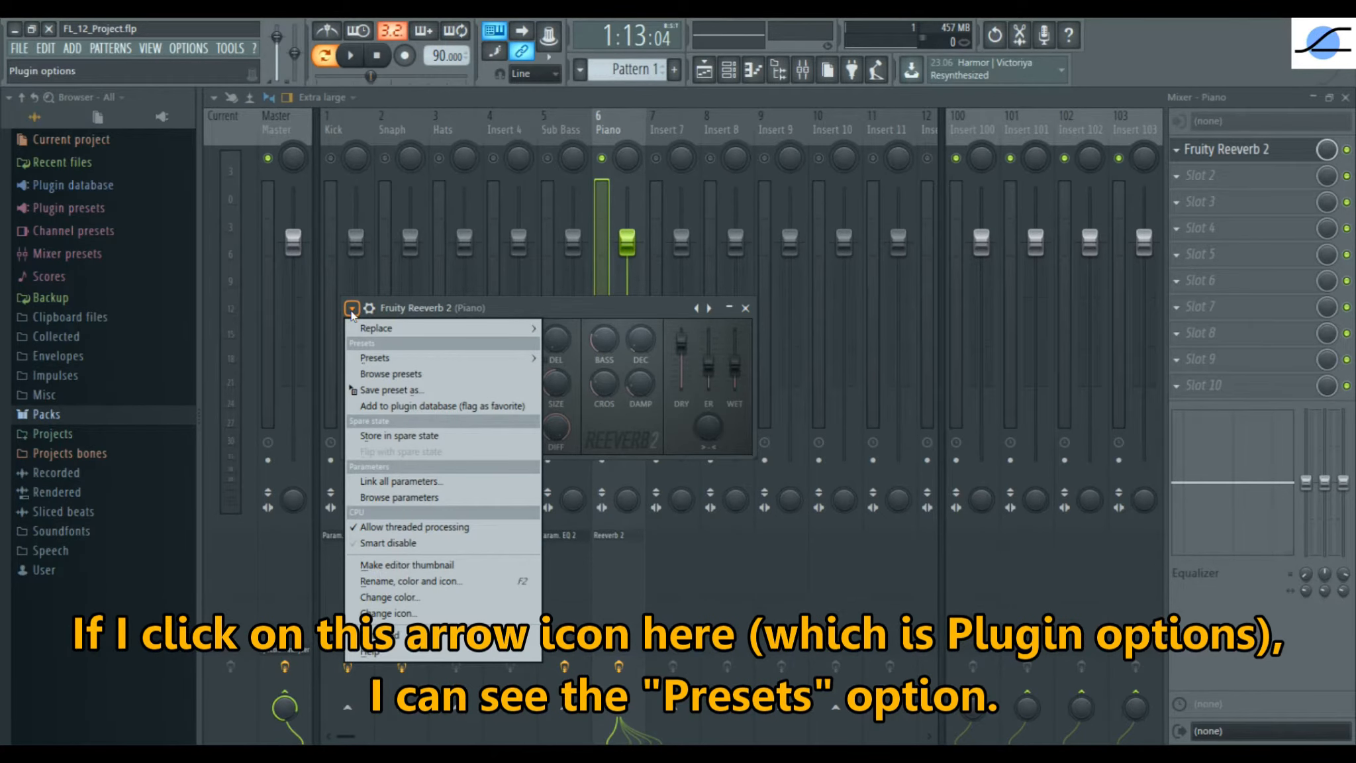
{"action": "mouse_move", "coordinate": [363, 354]}
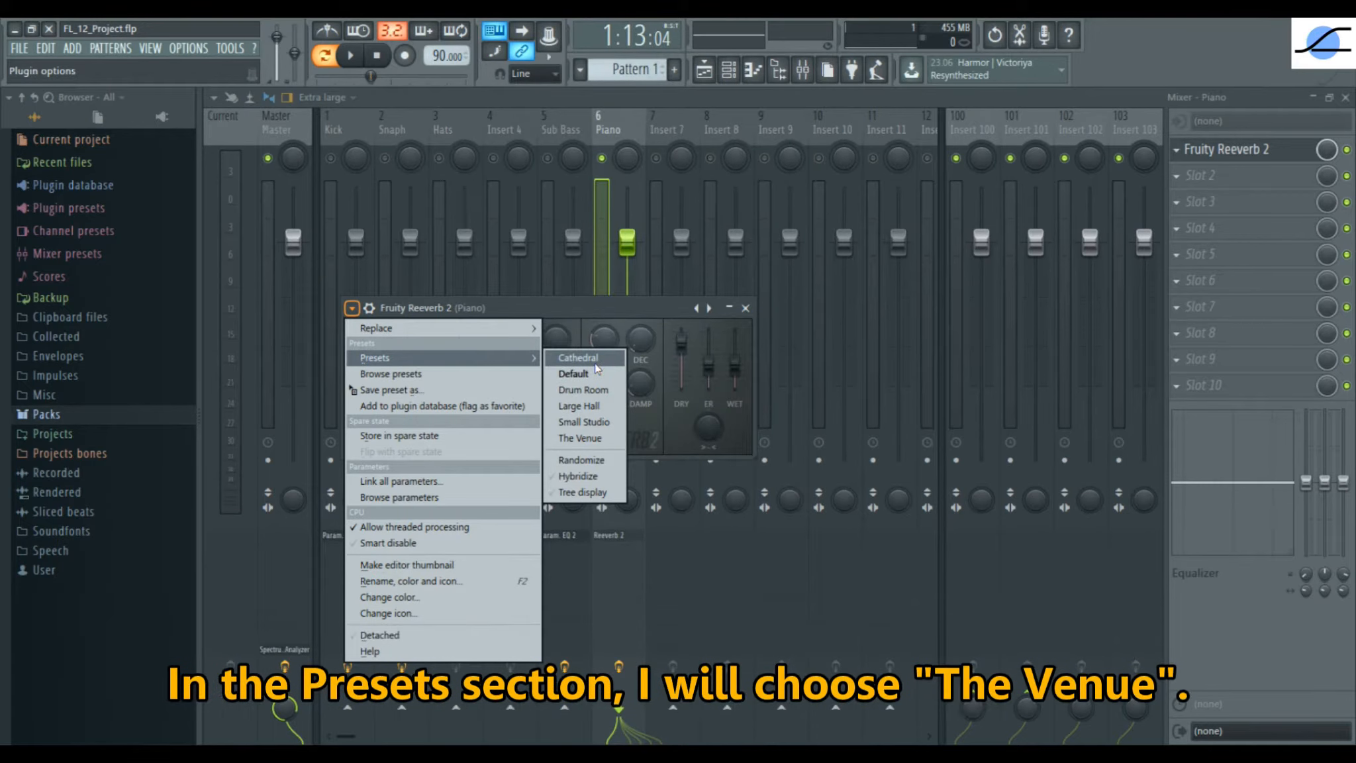
{"action": "left_click", "coordinate": [589, 437]}
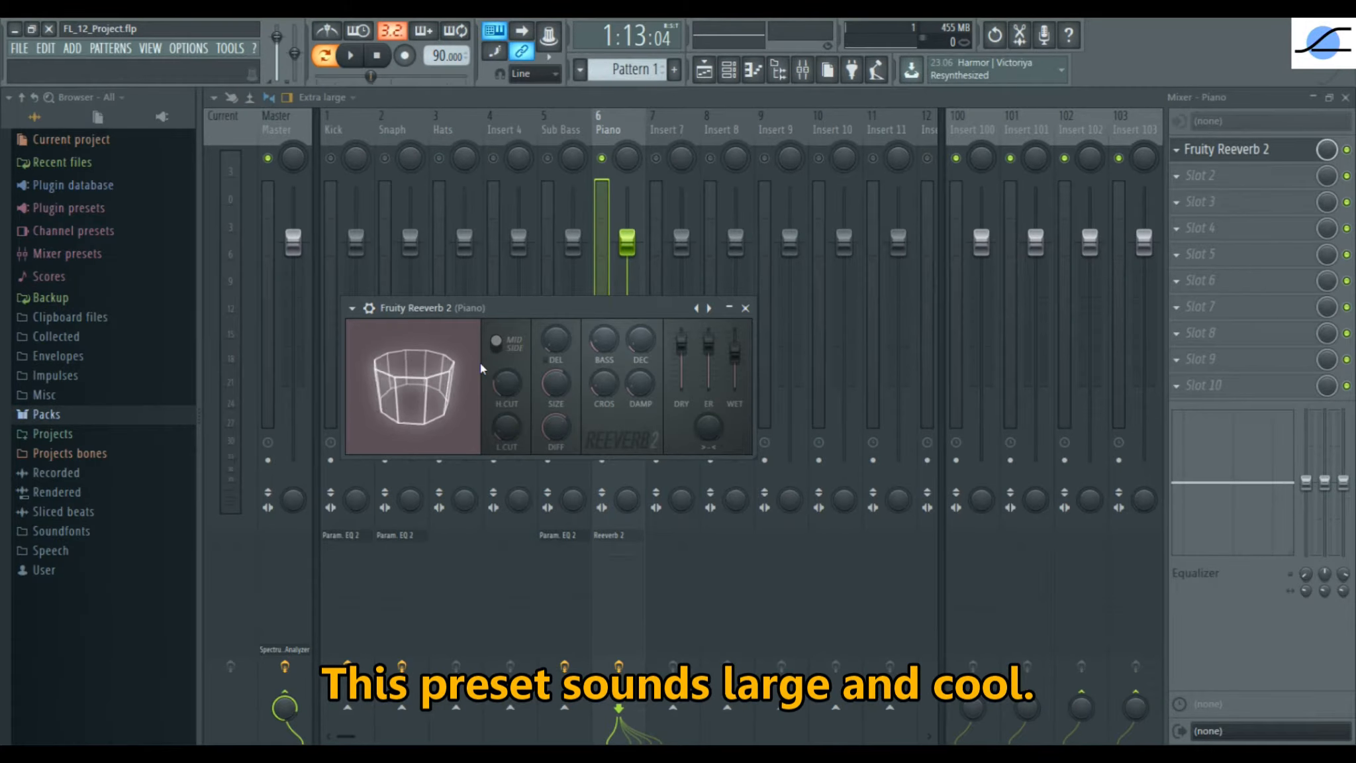
Step: Play the Piano track with its reverb, then set the reverb's high cut and low cut filters to Off
{"action": "left_click", "coordinate": [351, 55]}
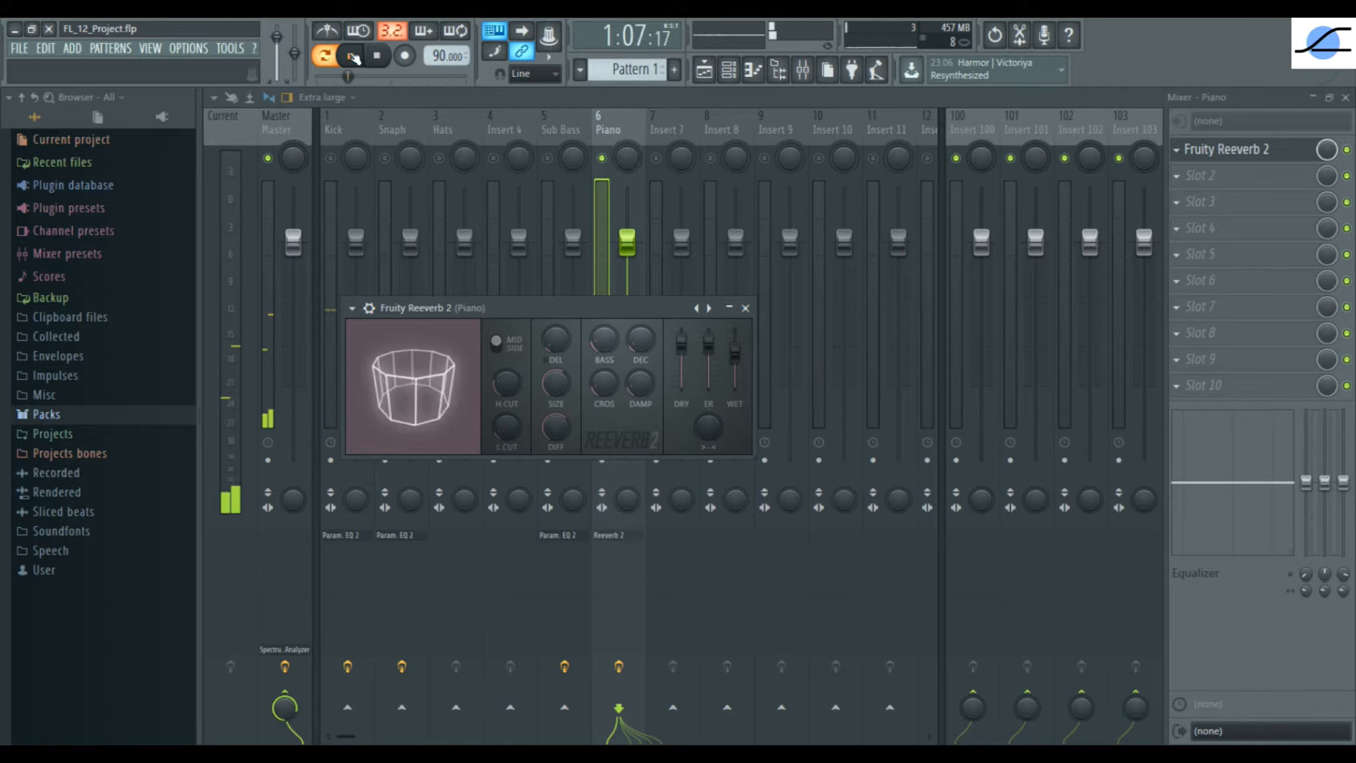
{"action": "left_click", "coordinate": [353, 56]}
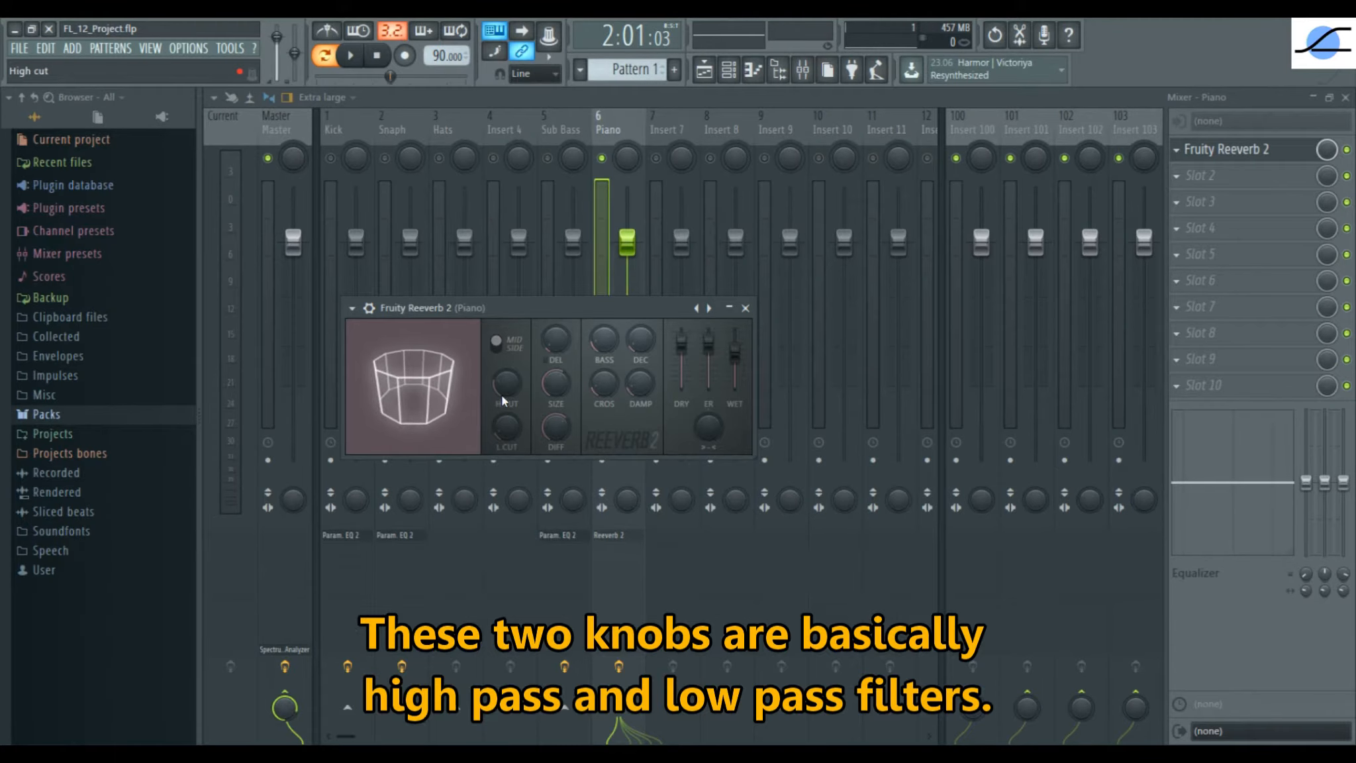
{"action": "left_click_drag", "start_coordinate": [502, 386], "coordinate": [502, 298]}
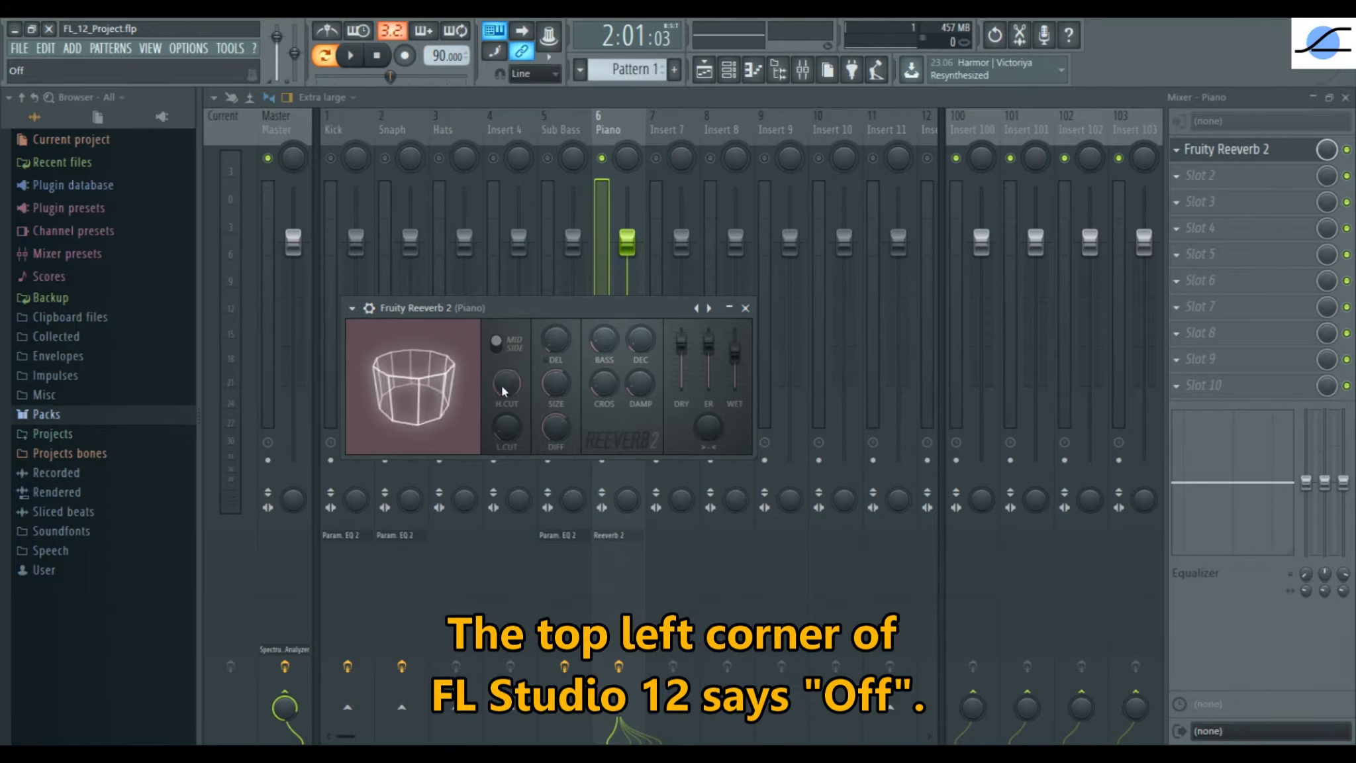
{"action": "left_click_drag", "start_coordinate": [508, 429], "coordinate": [507, 464]}
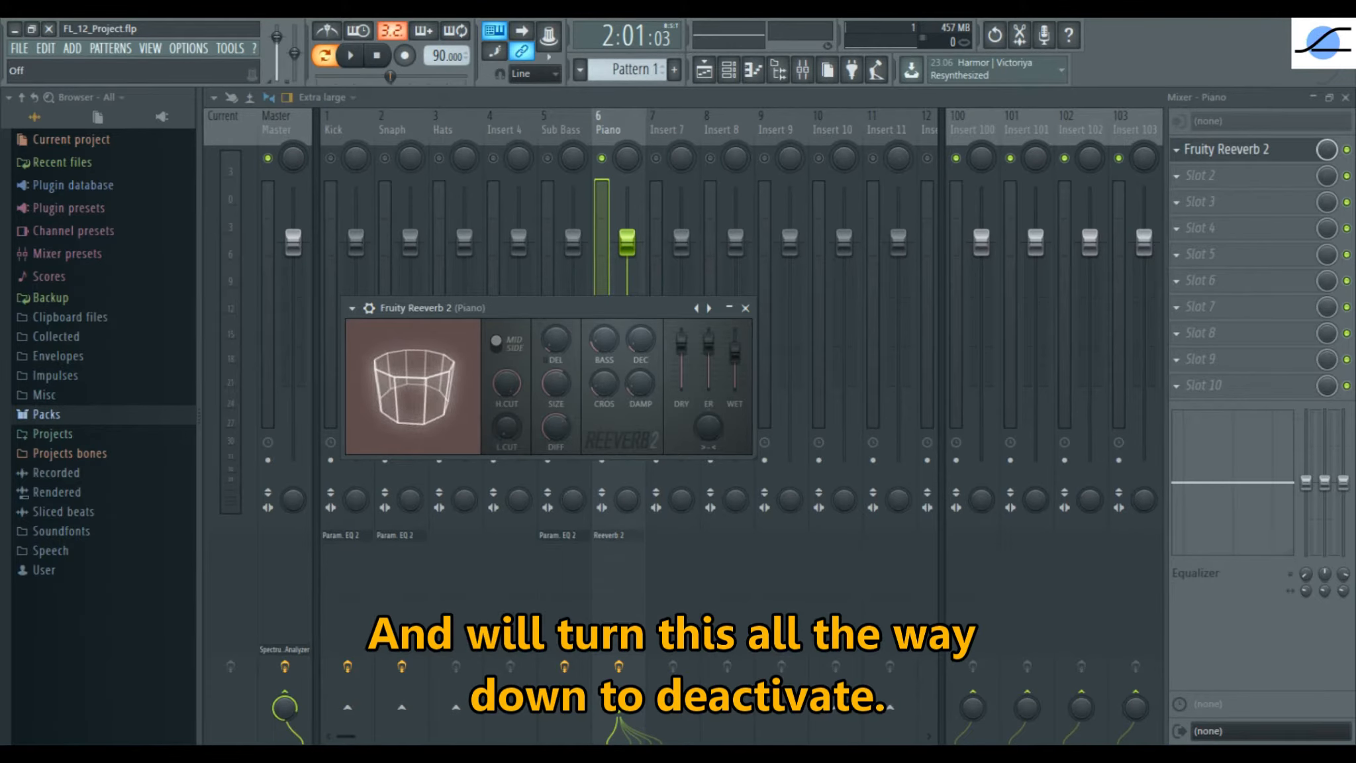
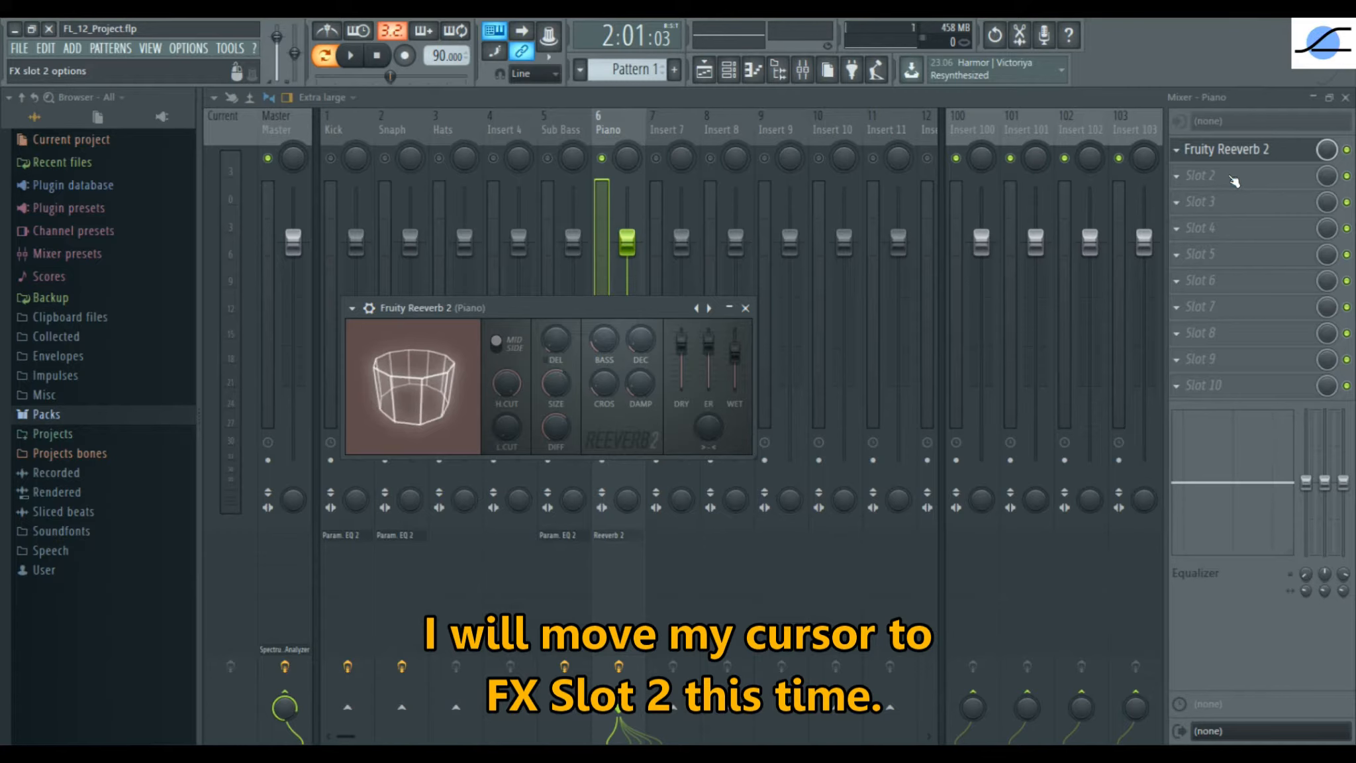
Step: Add Fruity Delay Bank to effect slot 2 of the Piano track and play it to hear the delay
{"action": "left_click", "coordinate": [1181, 179]}
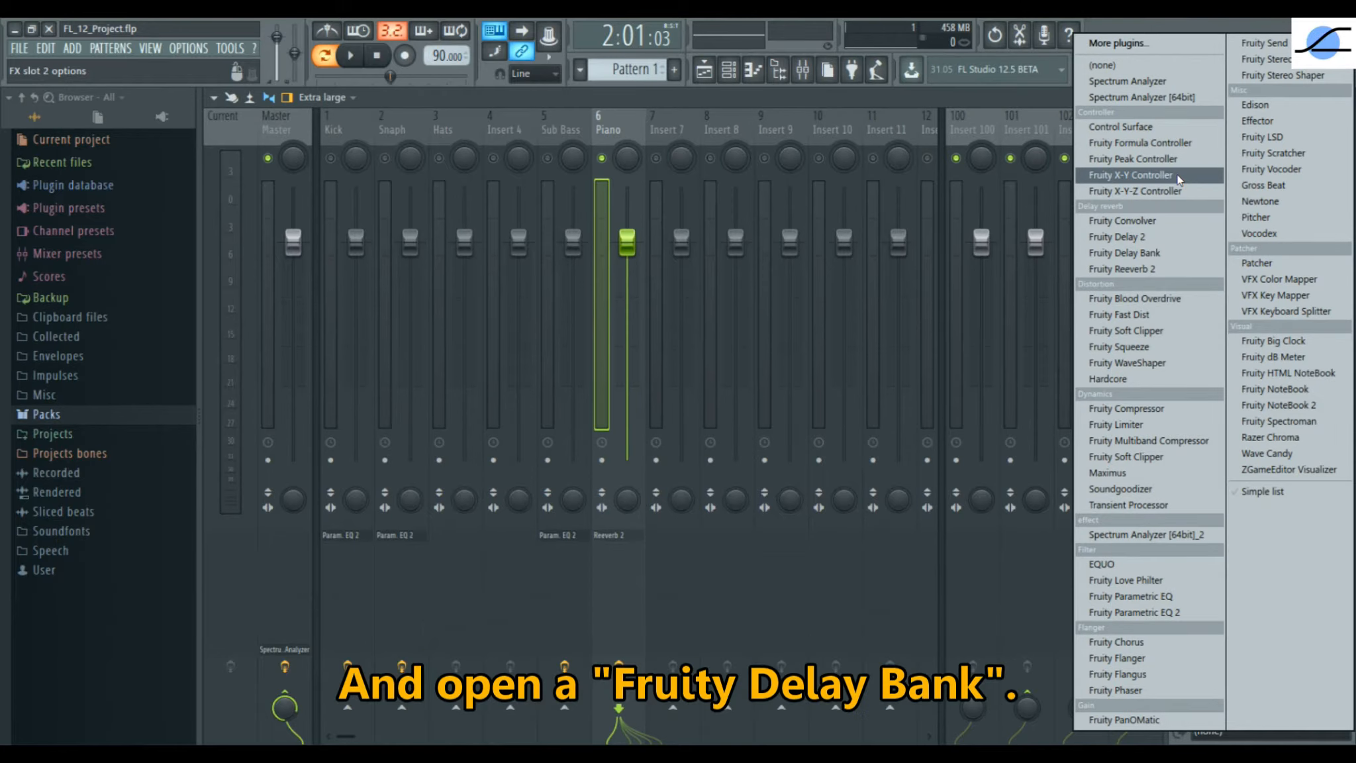
{"action": "left_click", "coordinate": [1150, 258]}
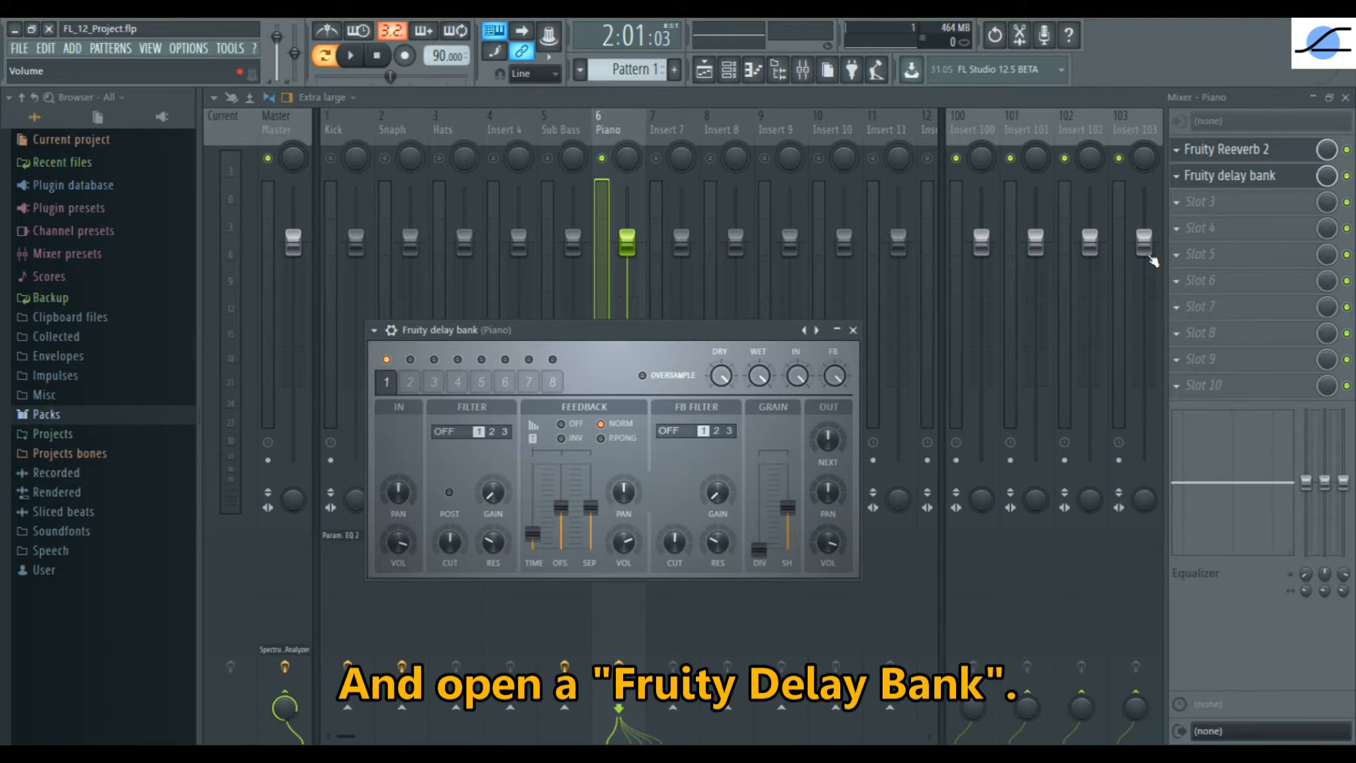
{"action": "left_click", "coordinate": [356, 59]}
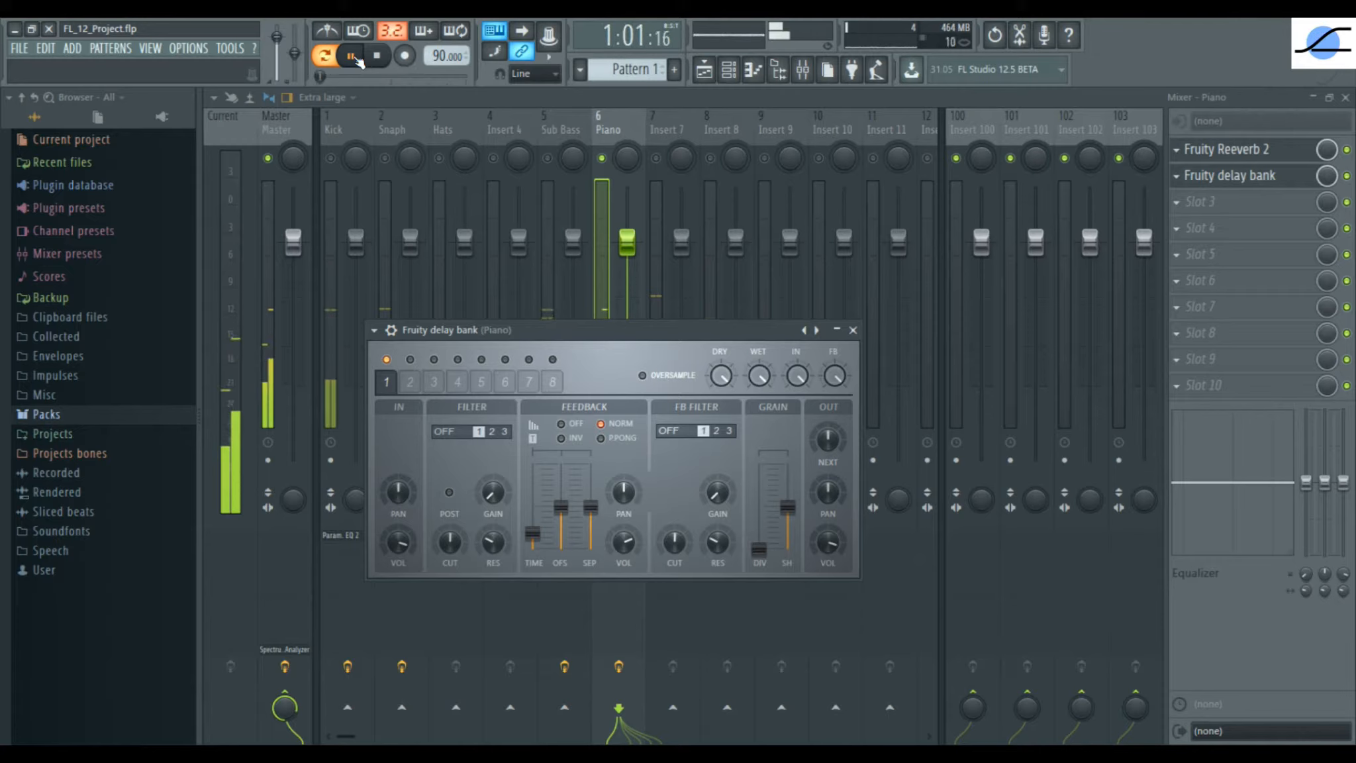
{"action": "left_click", "coordinate": [355, 58]}
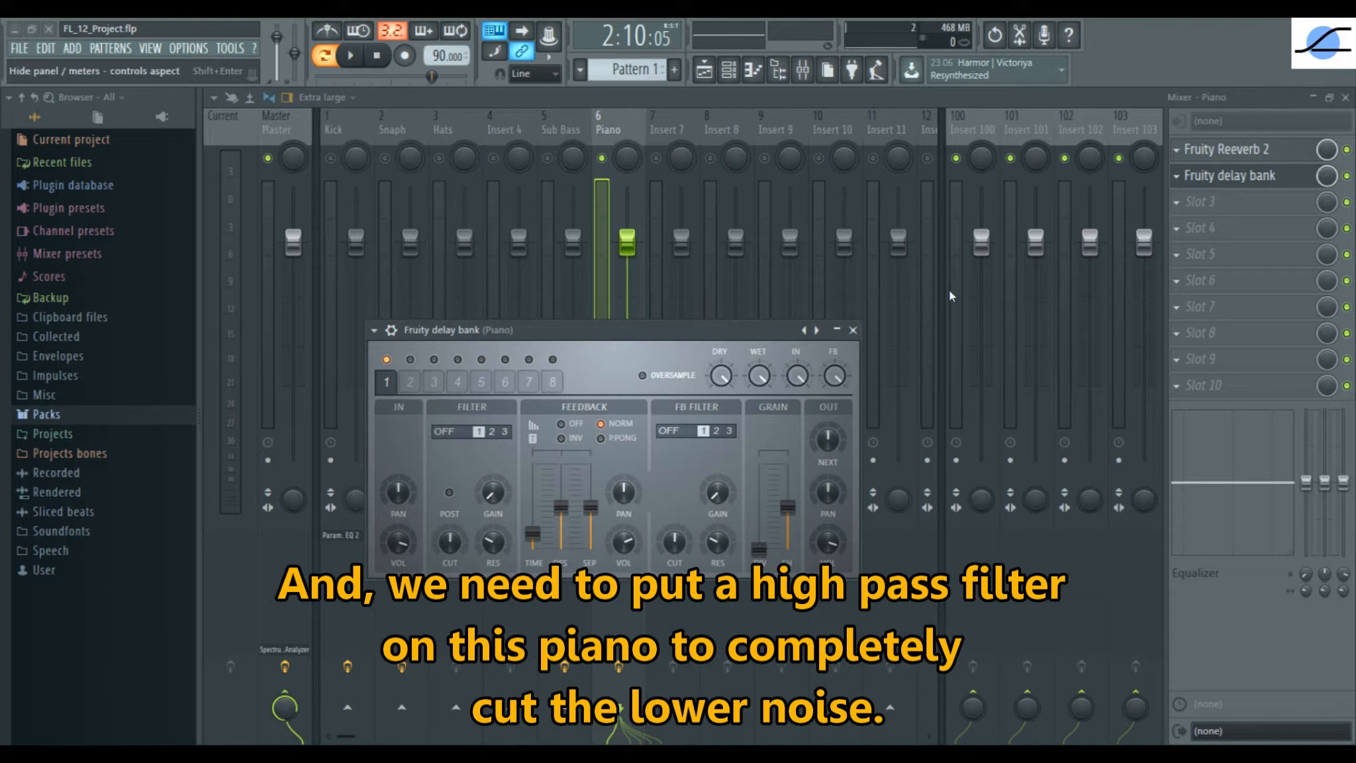
Step: Add Fruity Parametric EQ 2 to effect slot 3 of the Piano track and set band 1 to the High pass type
{"action": "left_click", "coordinate": [1199, 202]}
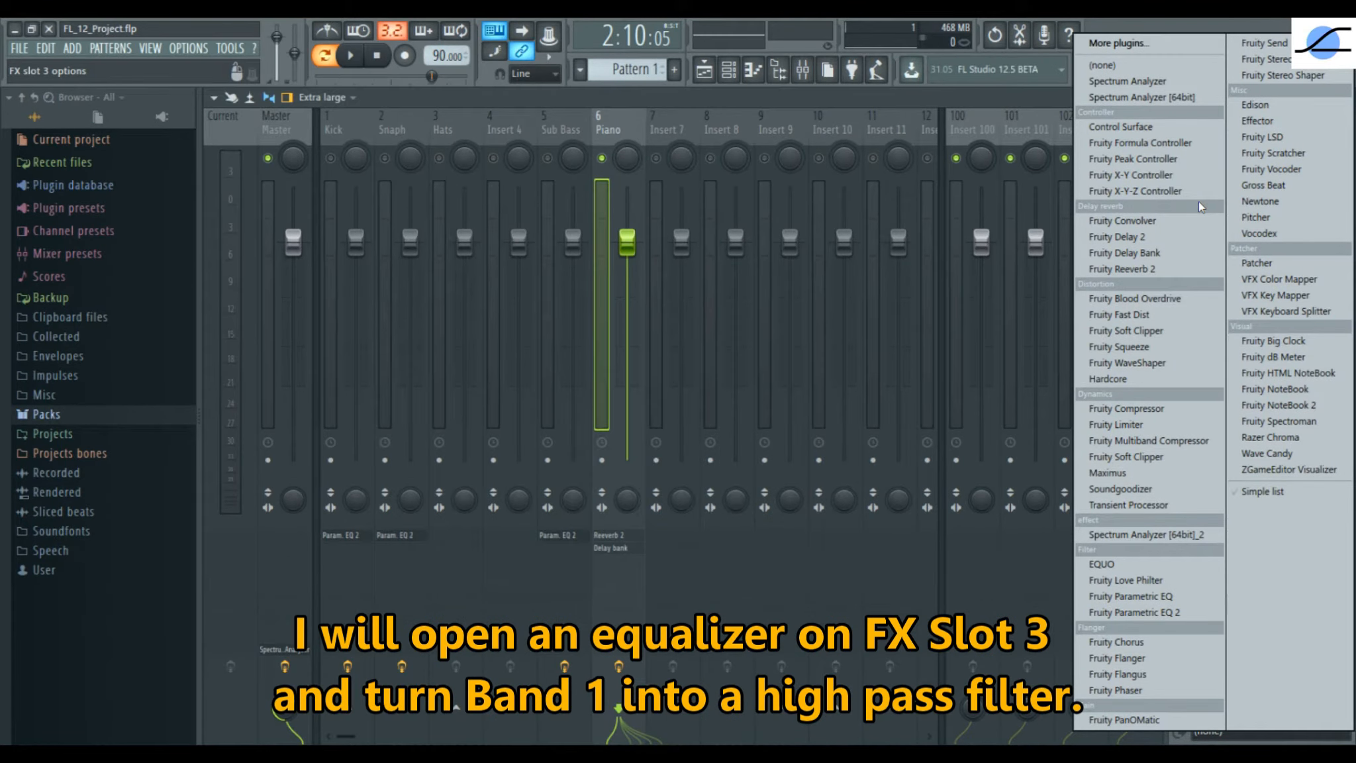
{"action": "left_click", "coordinate": [1167, 611]}
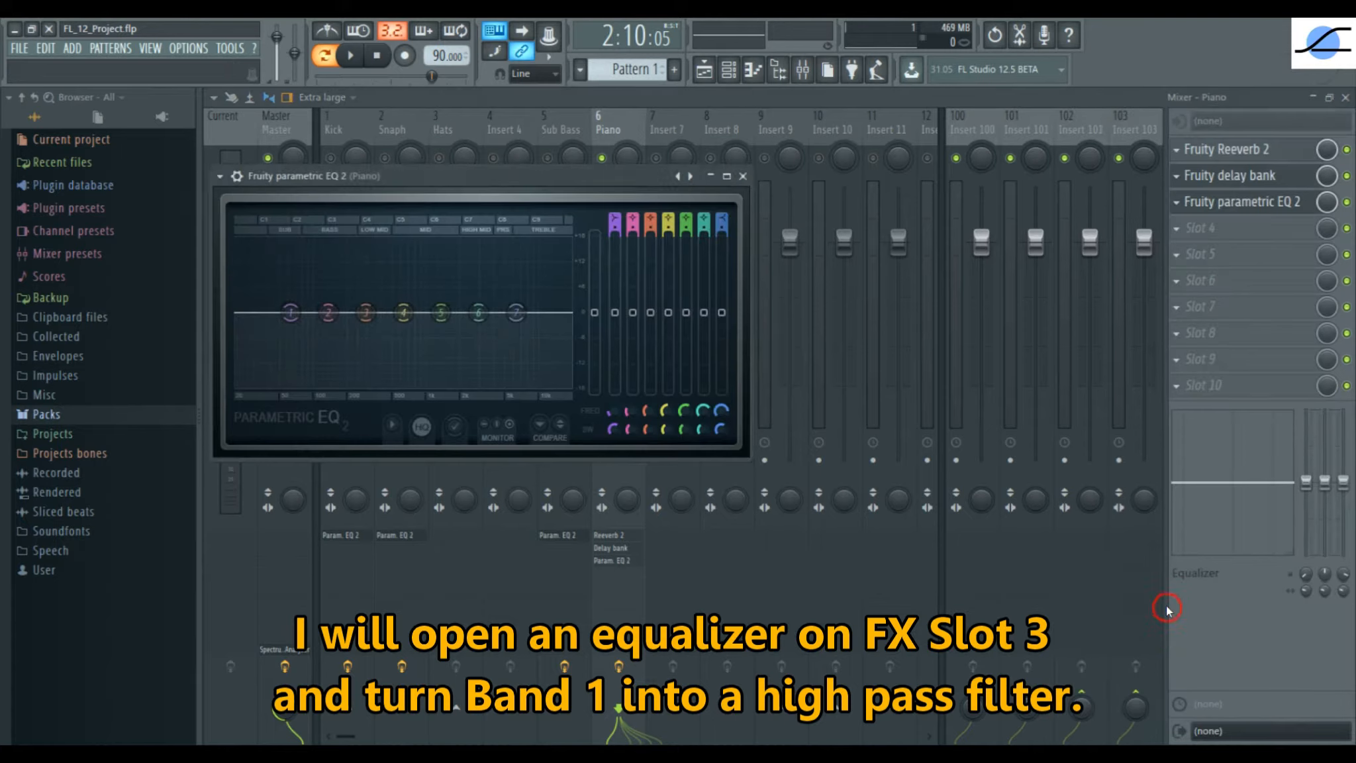
{"action": "double_click", "coordinate": [445, 175]}
{"action": "right_click", "coordinate": [383, 416]}
{"action": "left_click", "coordinate": [419, 460]}
{"action": "left_click", "coordinate": [469, 509]}
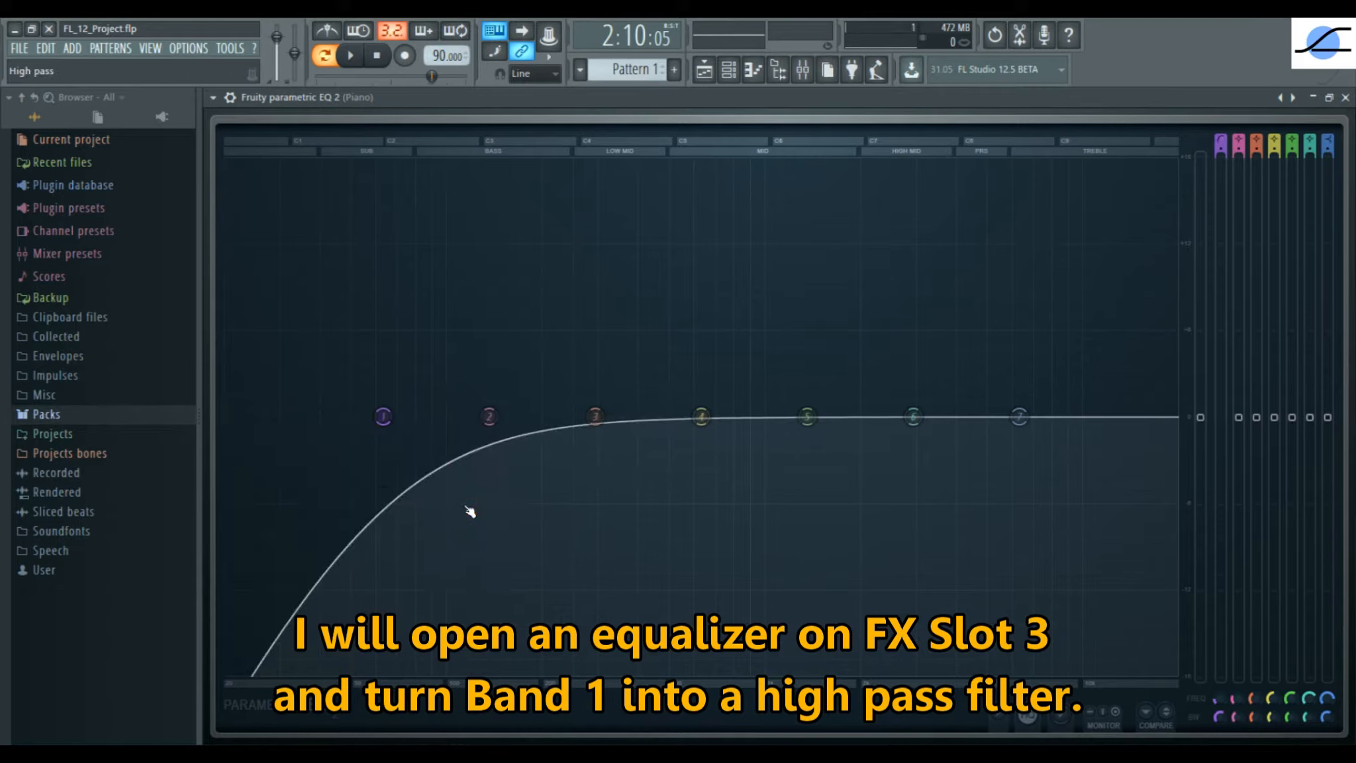
Step: Set band 1 of the Piano equalizer to Gentle 8 order at 391 Hz and play the track
{"action": "right_click", "coordinate": [384, 416]}
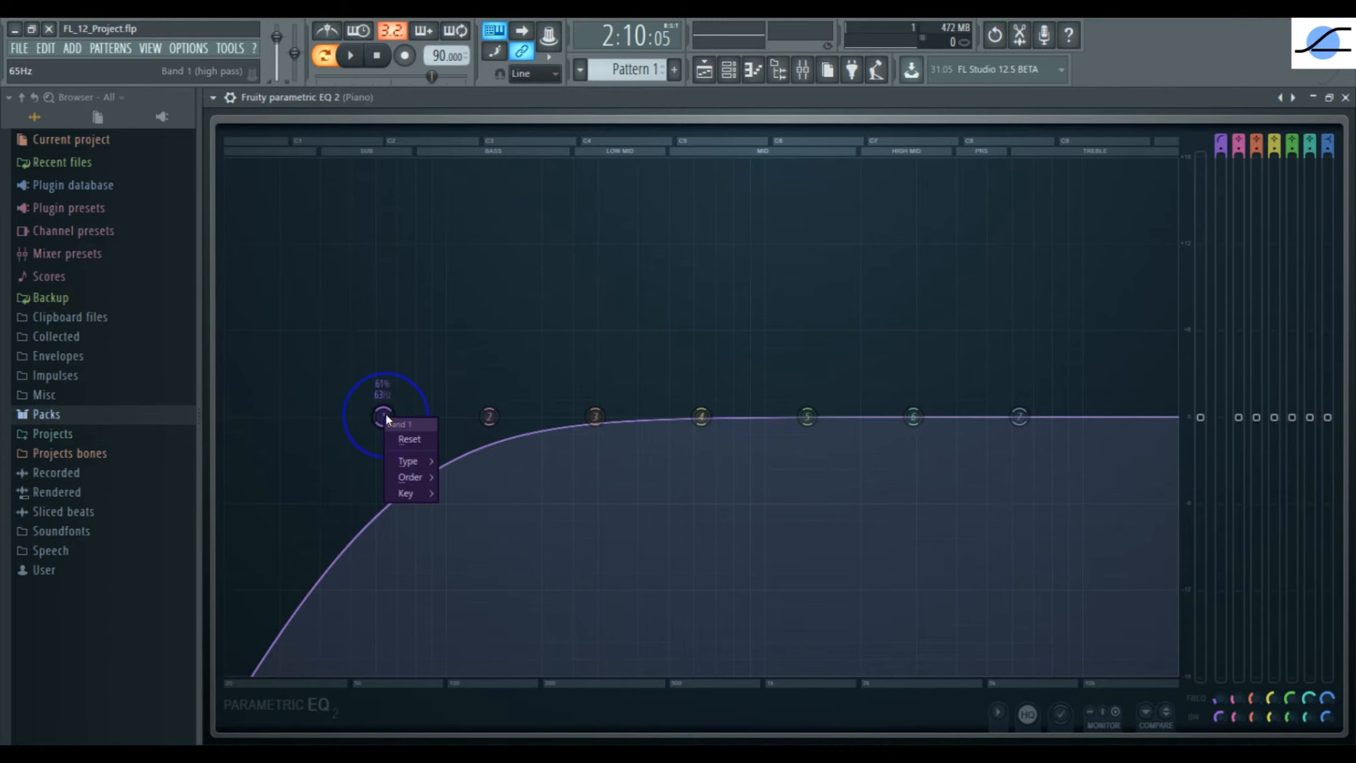
{"action": "mouse_move", "coordinate": [423, 463]}
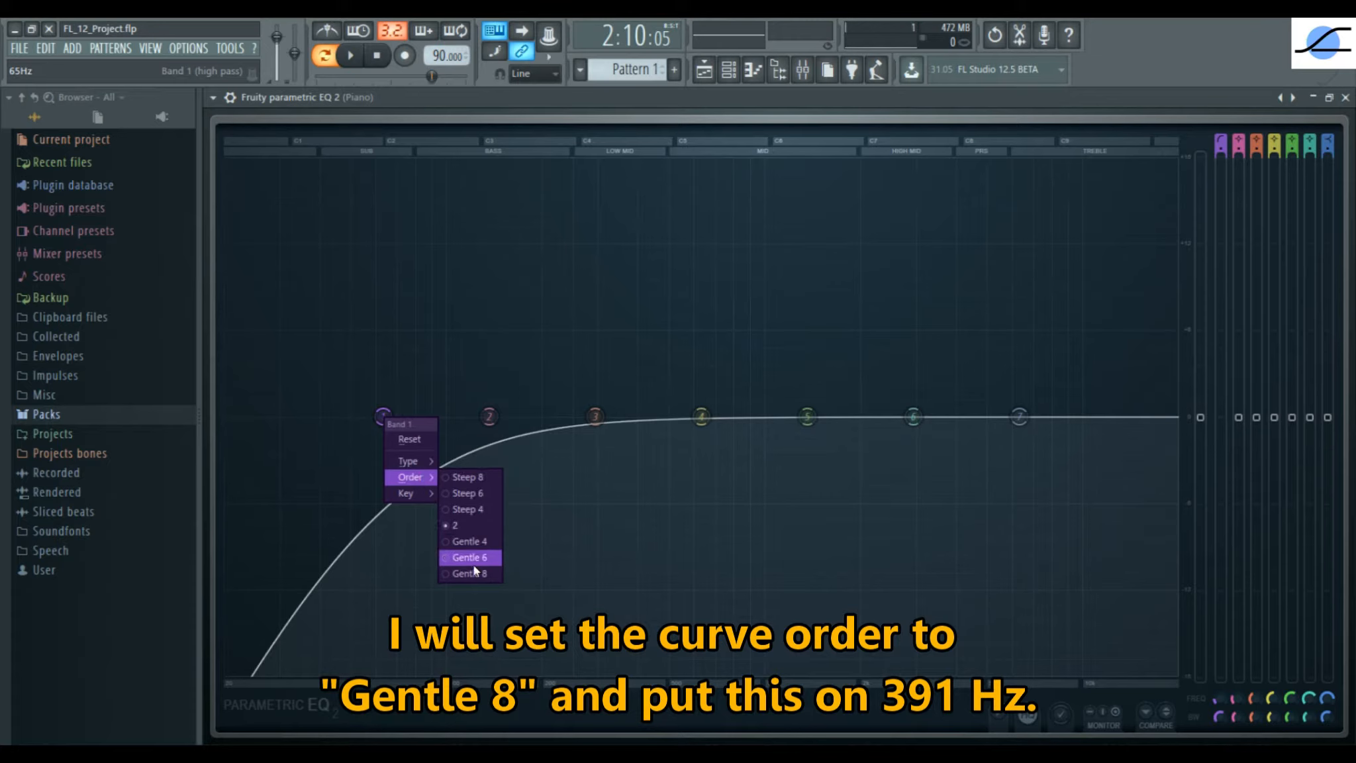
{"action": "left_click", "coordinate": [474, 574]}
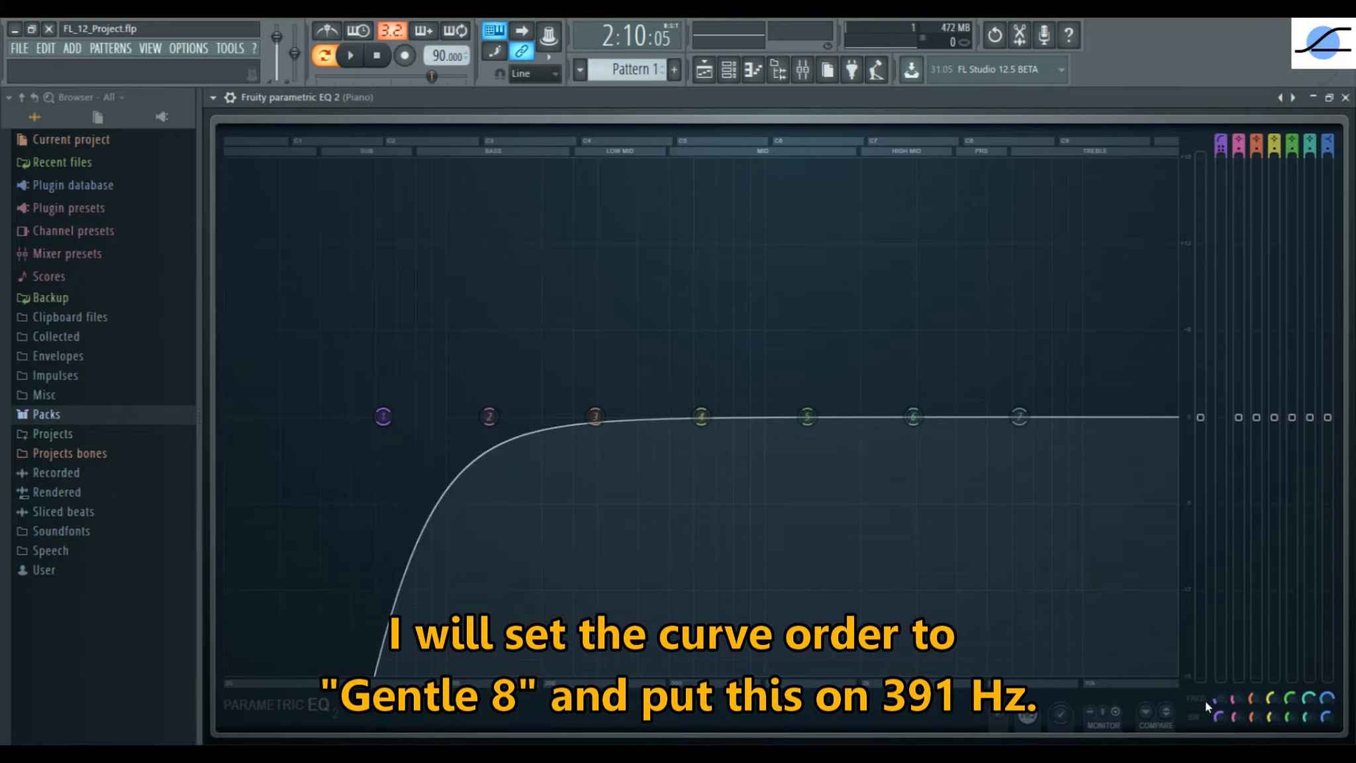
{"action": "left_click_drag", "start_coordinate": [383, 416], "coordinate": [634, 417]}
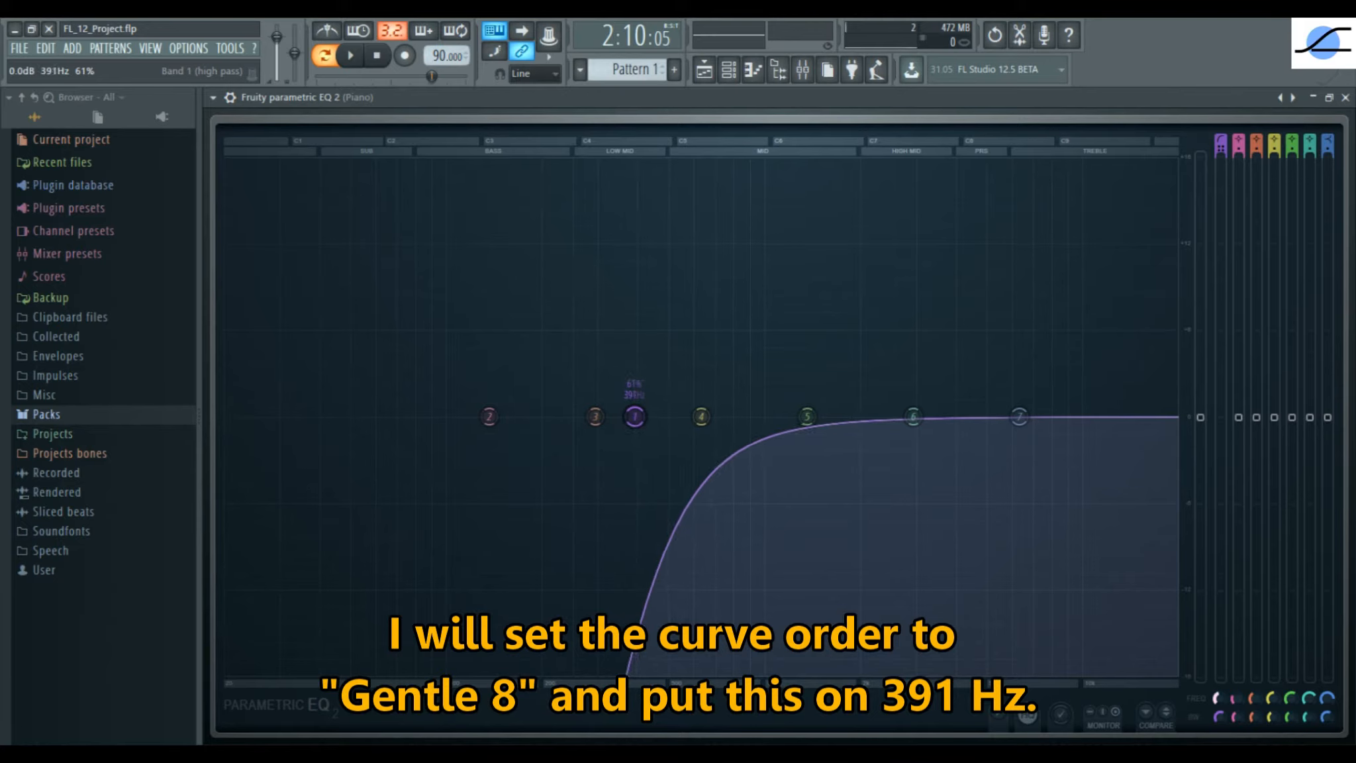
{"action": "left_click", "coordinate": [352, 56]}
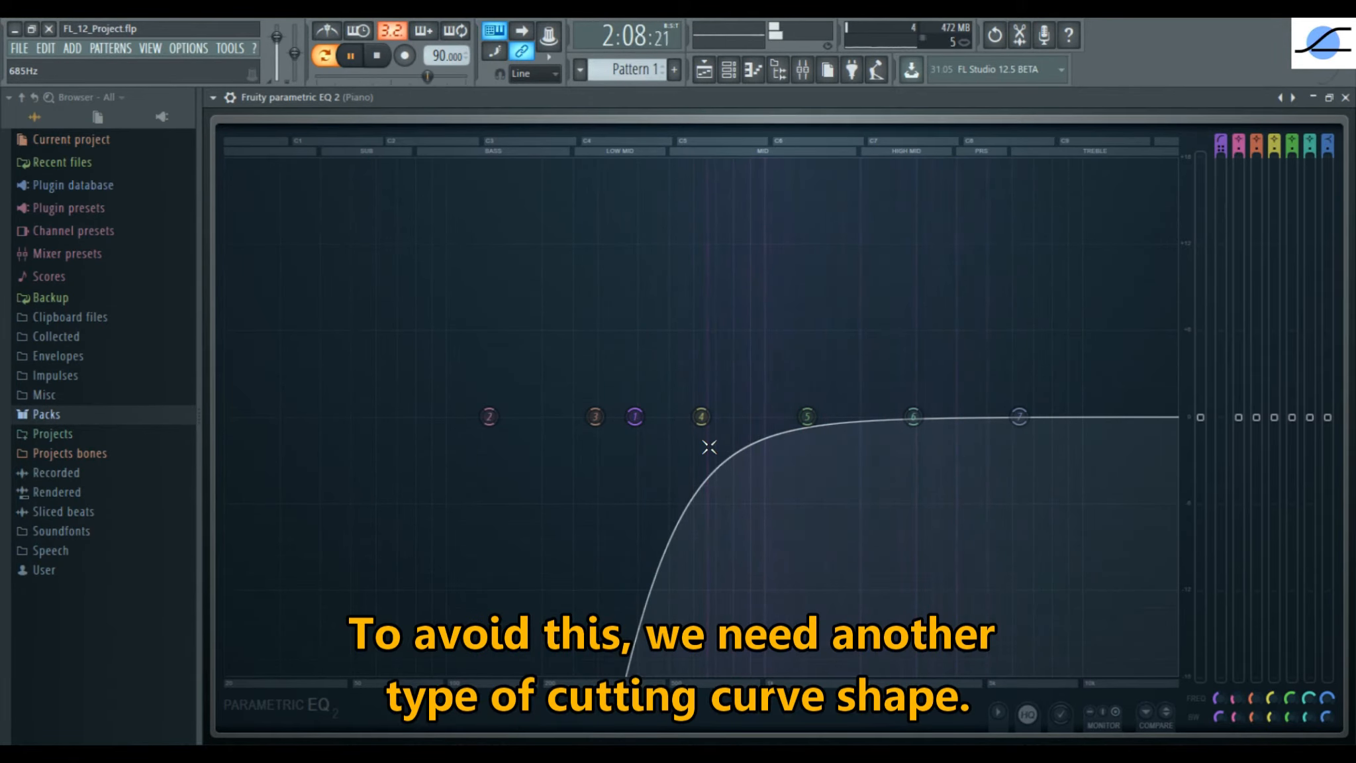
Step: Set band 1 of the Piano equalizer to Steep 8 order at 450 Hz with its width reset to the default
{"action": "right_click", "coordinate": [637, 417]}
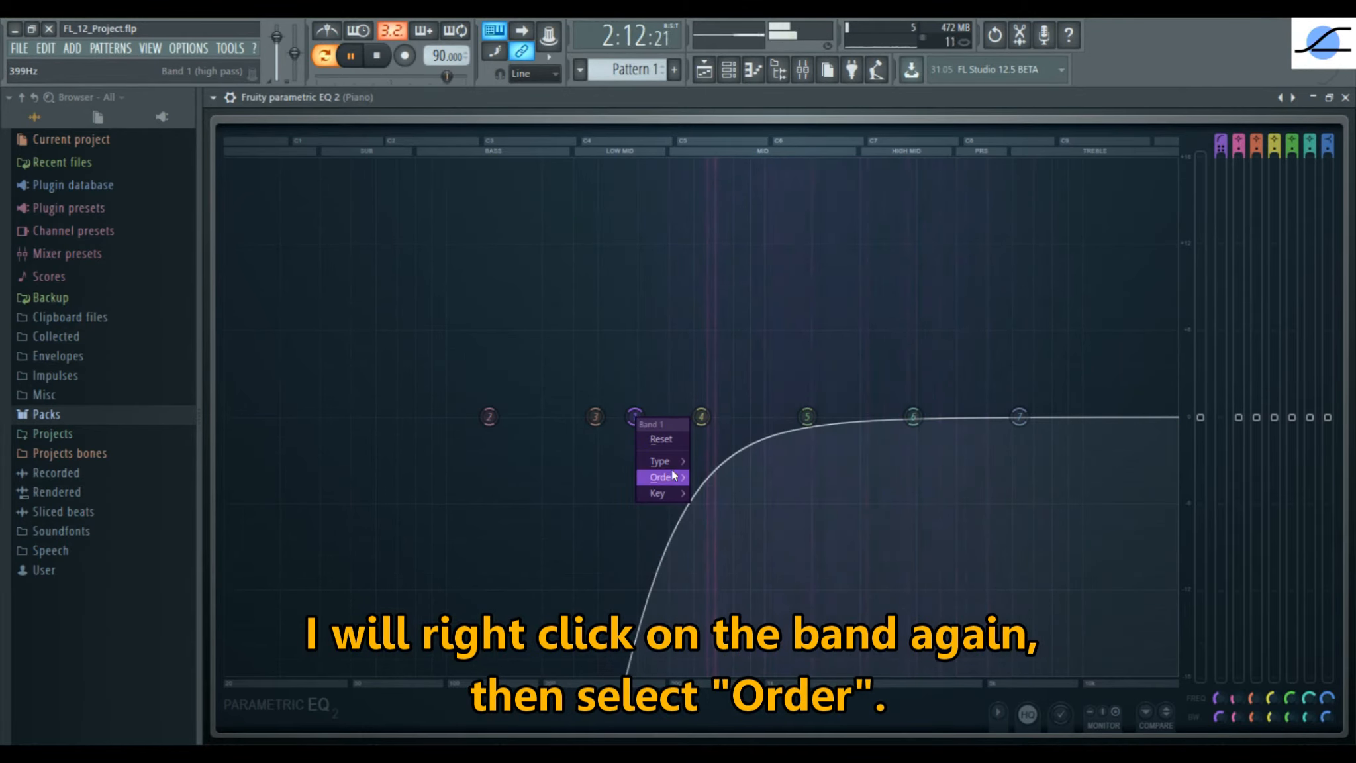
{"action": "mouse_move", "coordinate": [674, 474]}
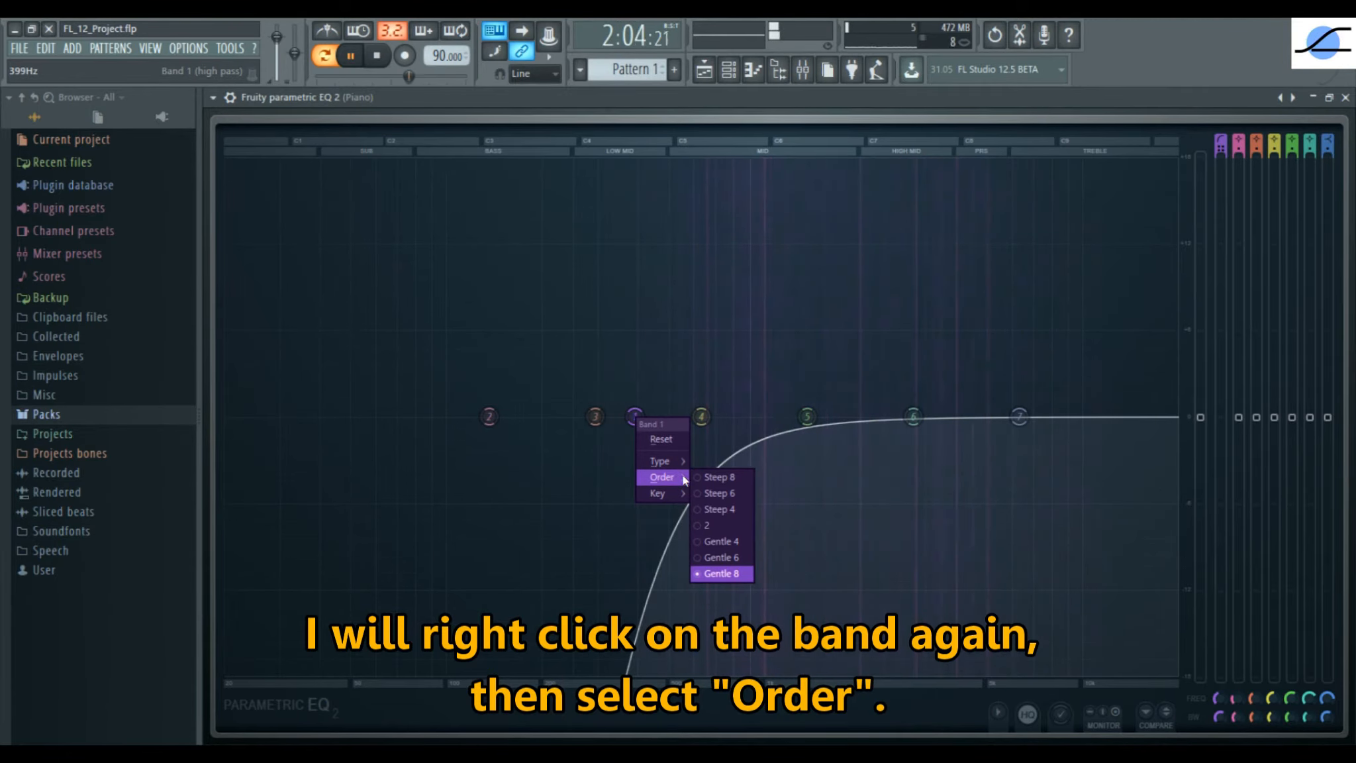
{"action": "left_click", "coordinate": [740, 478]}
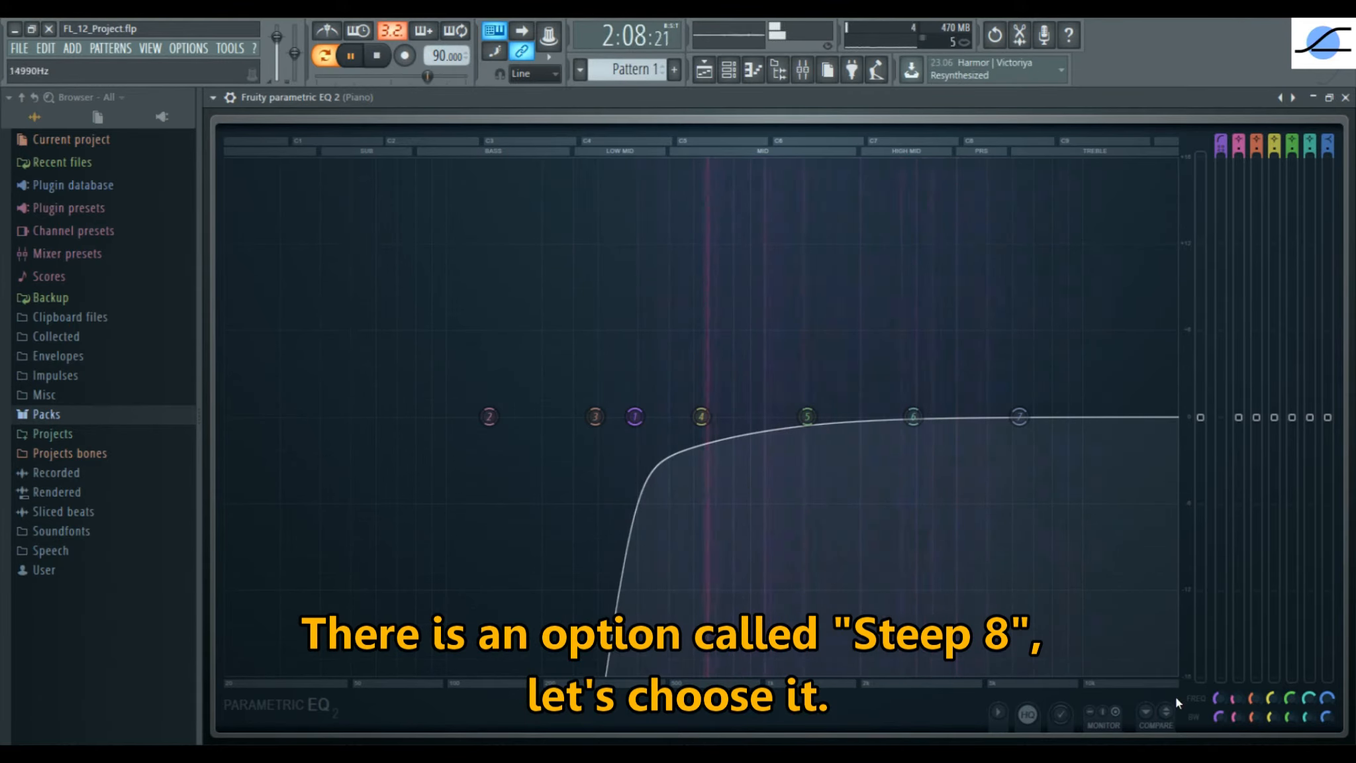
{"action": "right_click", "coordinate": [1217, 722]}
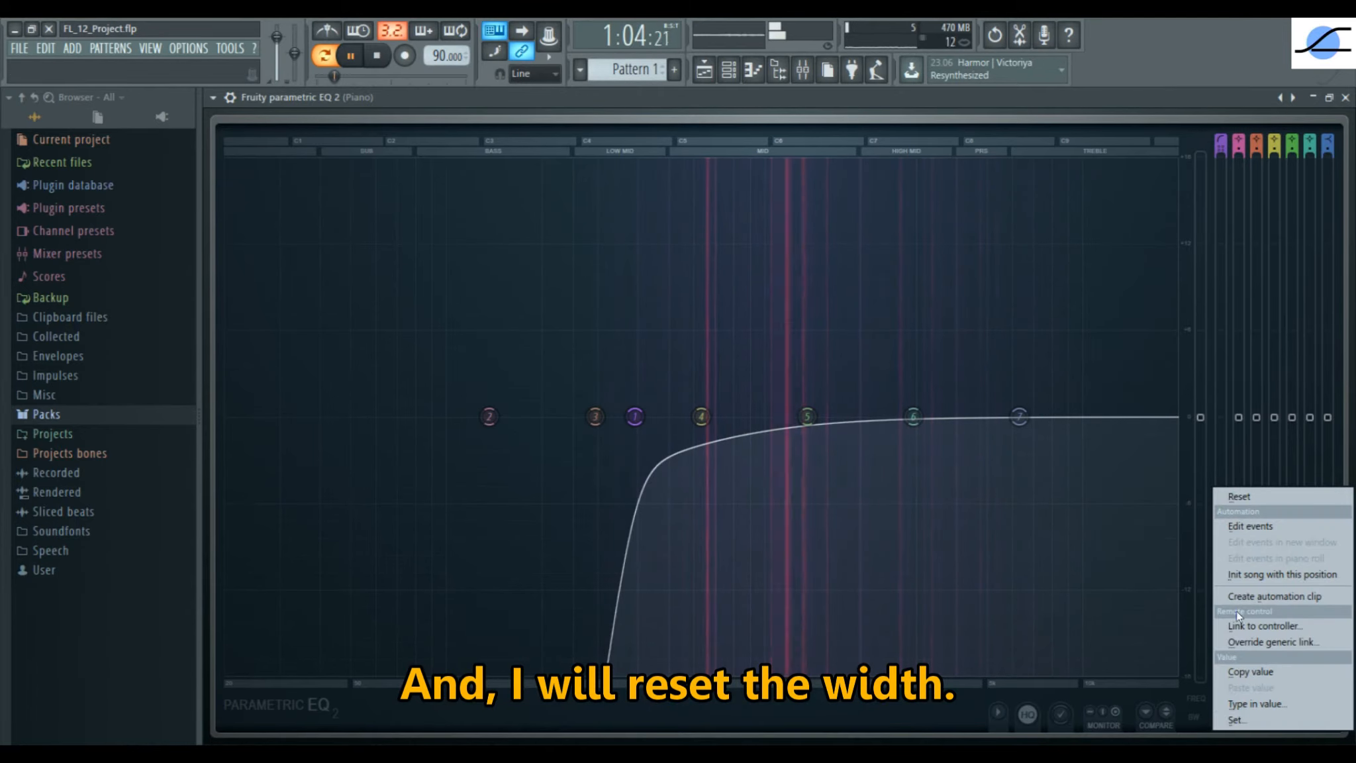
{"action": "left_click", "coordinate": [1242, 496]}
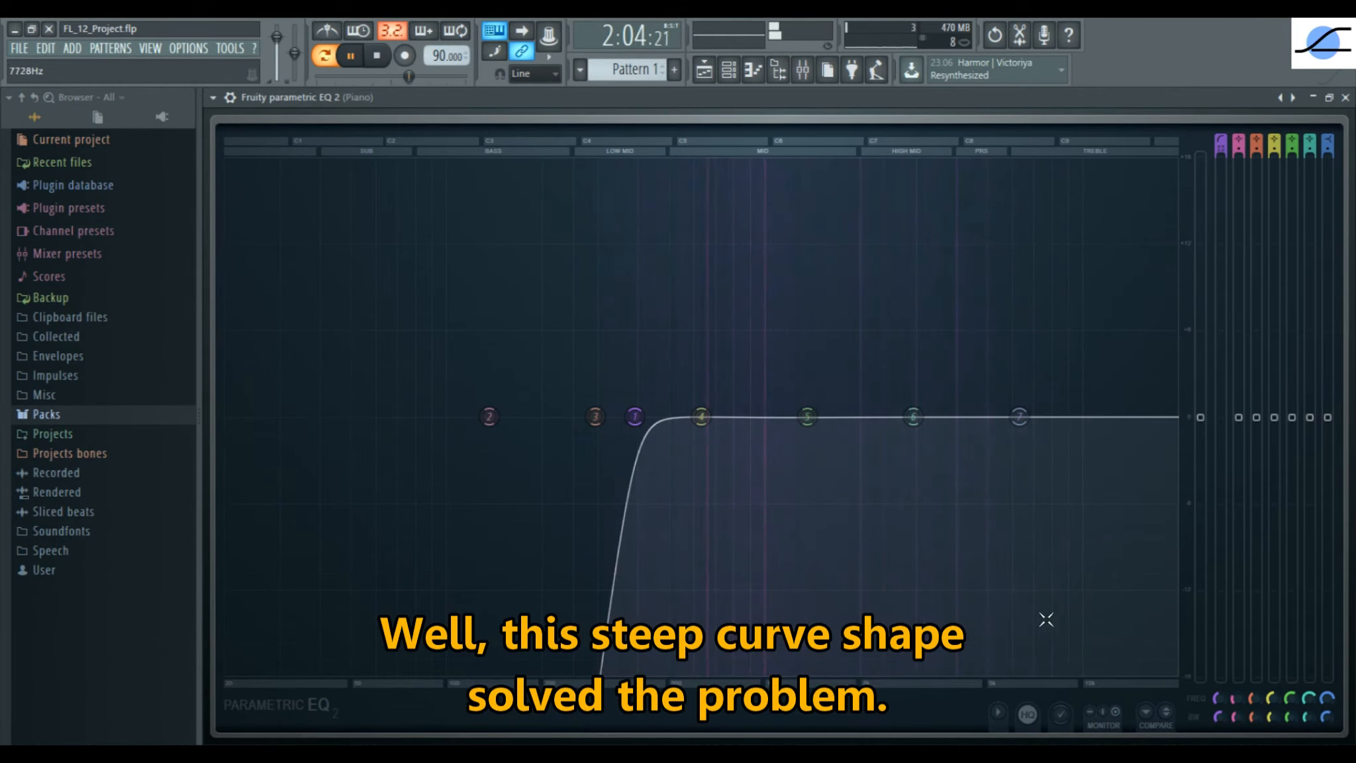
{"action": "left_click_drag", "start_coordinate": [1220, 700], "coordinate": [1220, 685]}
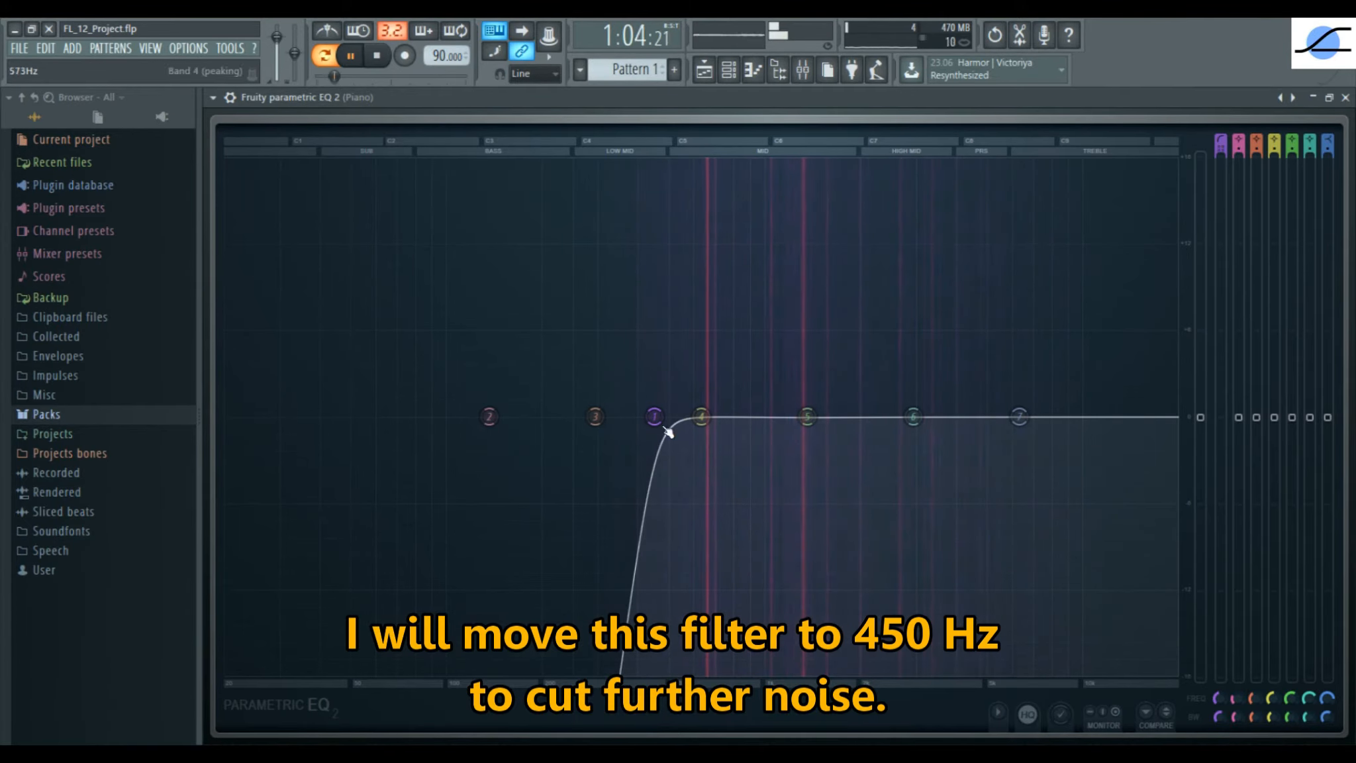
{"action": "left_click", "coordinate": [358, 65]}
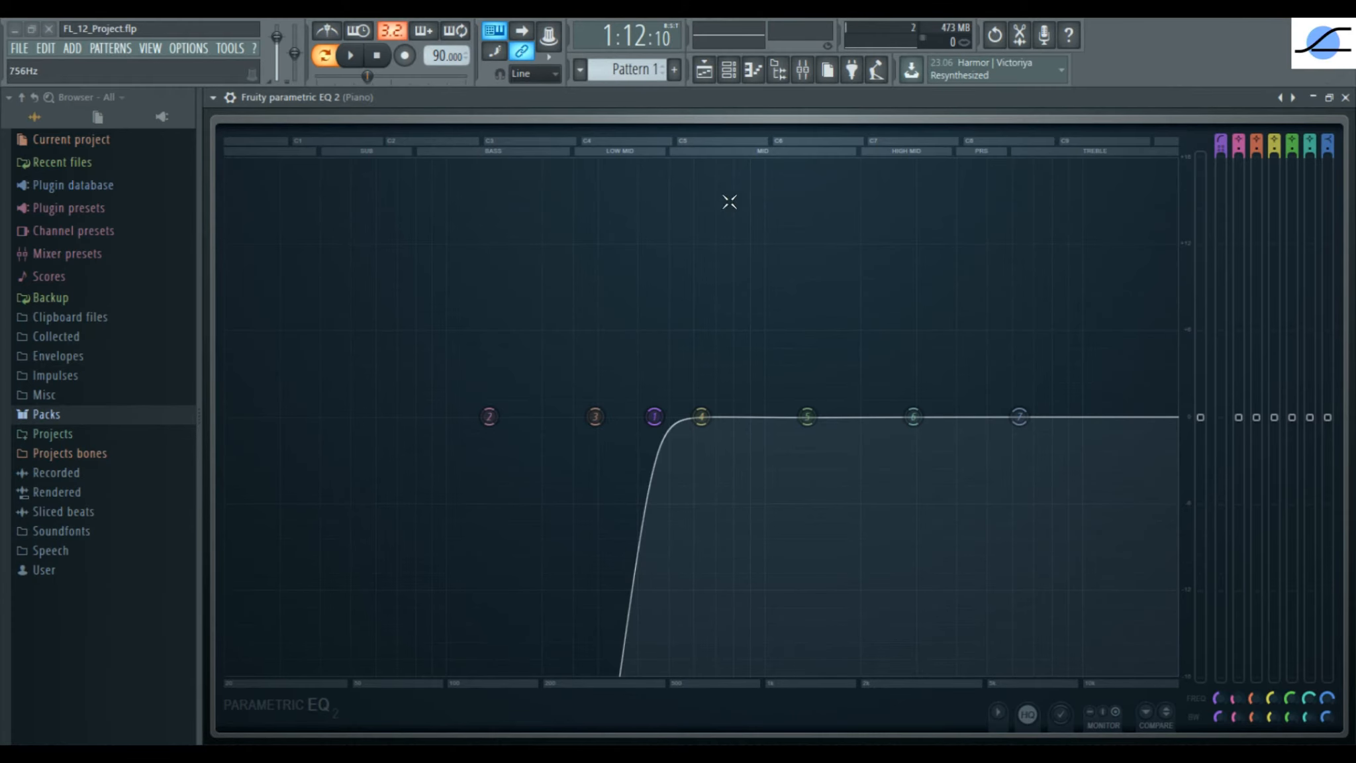
Step: Play the Piano track, try its mixer panning at 100% left and 100% right, and settle on 13% left
{"action": "left_click", "coordinate": [802, 70]}
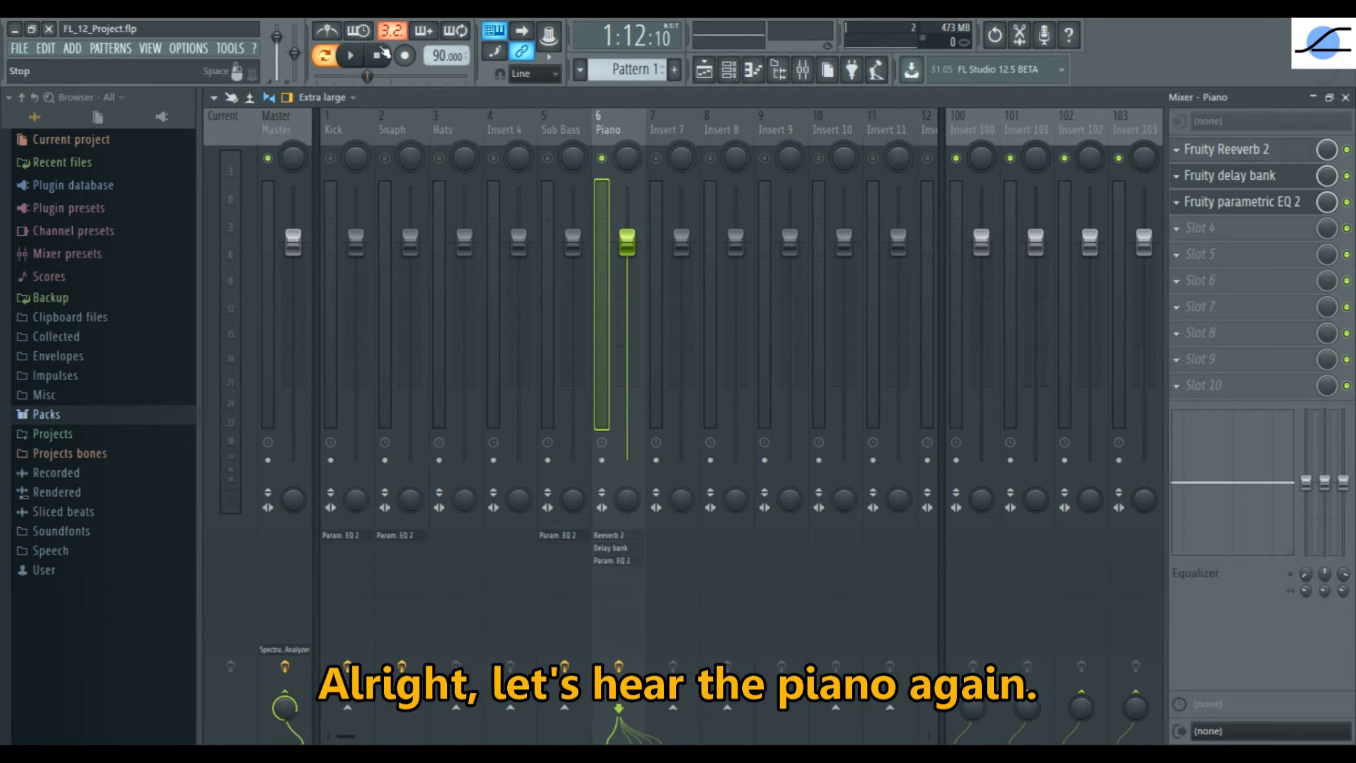
{"action": "left_click", "coordinate": [359, 56]}
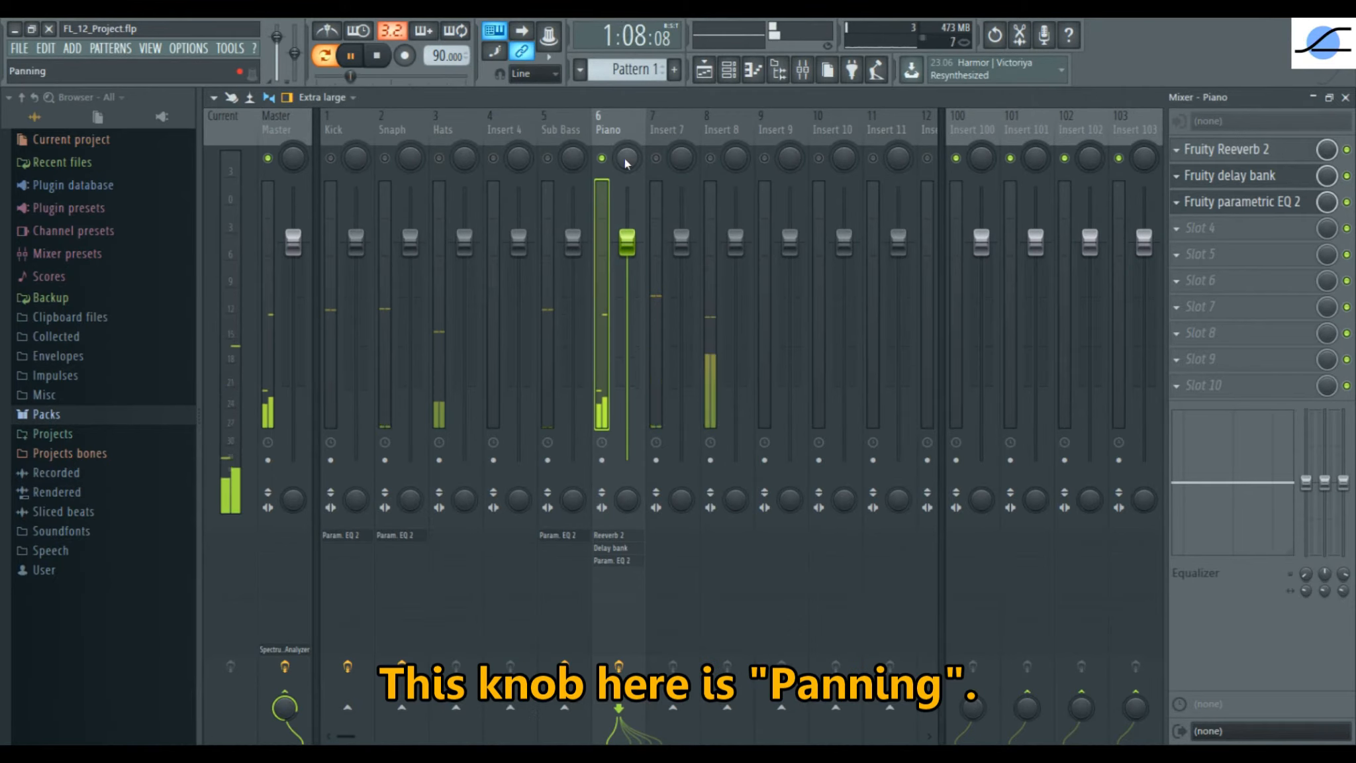
{"action": "left_click_drag", "start_coordinate": [626, 163], "coordinate": [626, 218]}
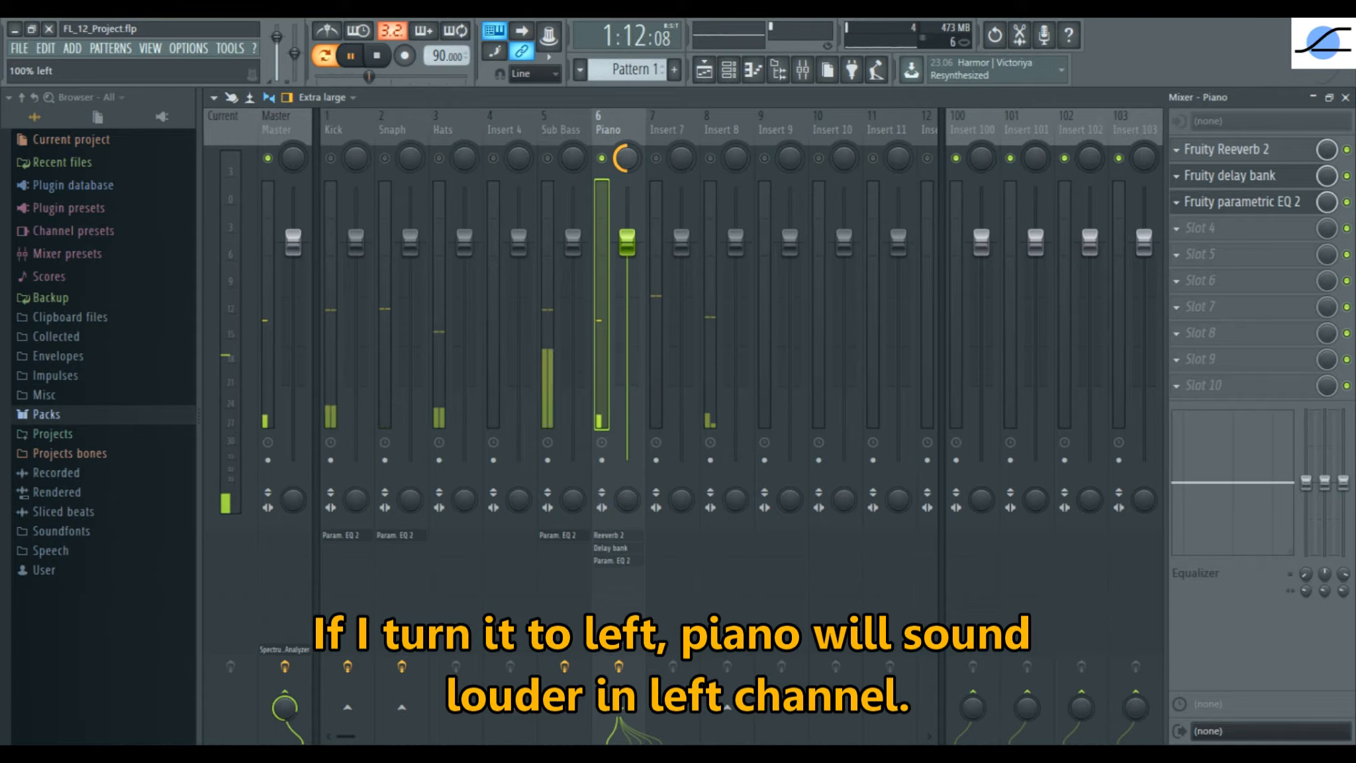
{"action": "left_click_drag", "start_coordinate": [625, 158], "coordinate": [626, 26]}
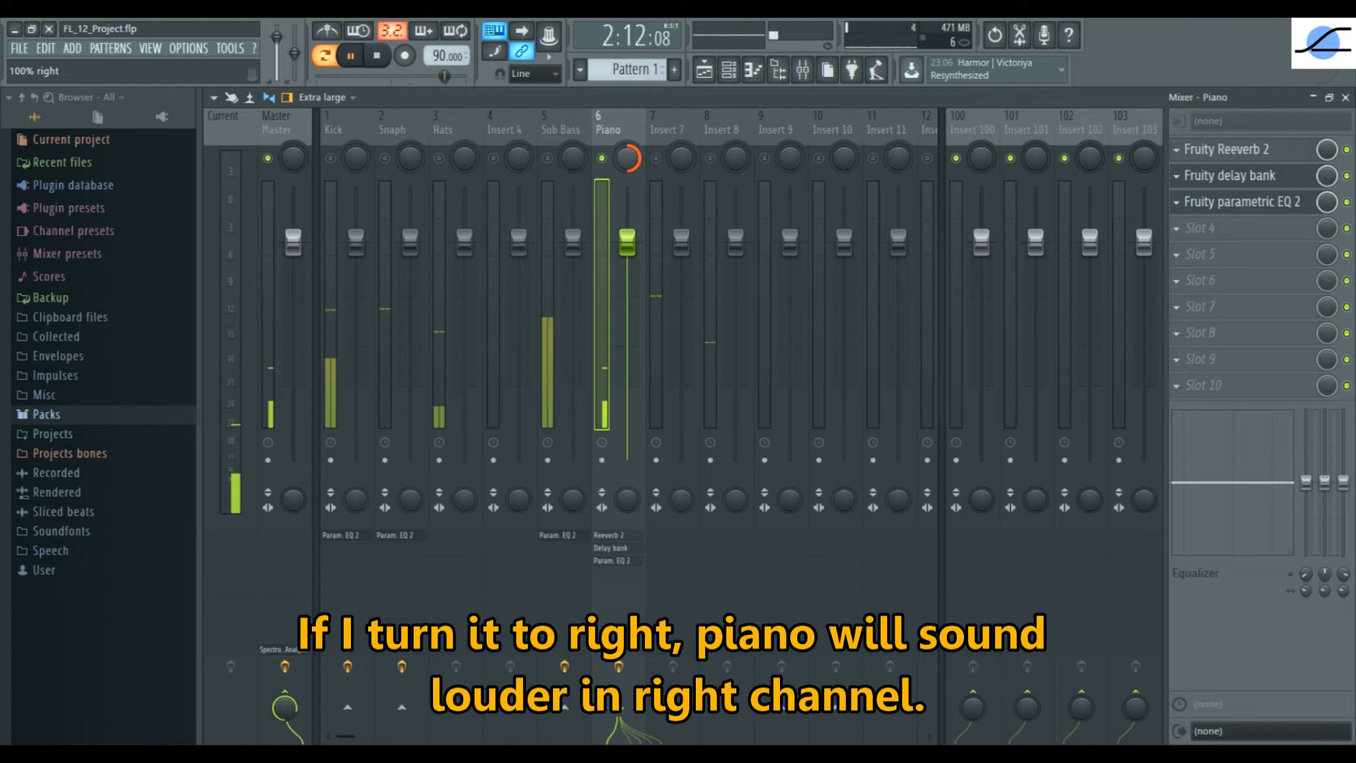
{"action": "left_click_drag", "start_coordinate": [626, 158], "coordinate": [627, 222]}
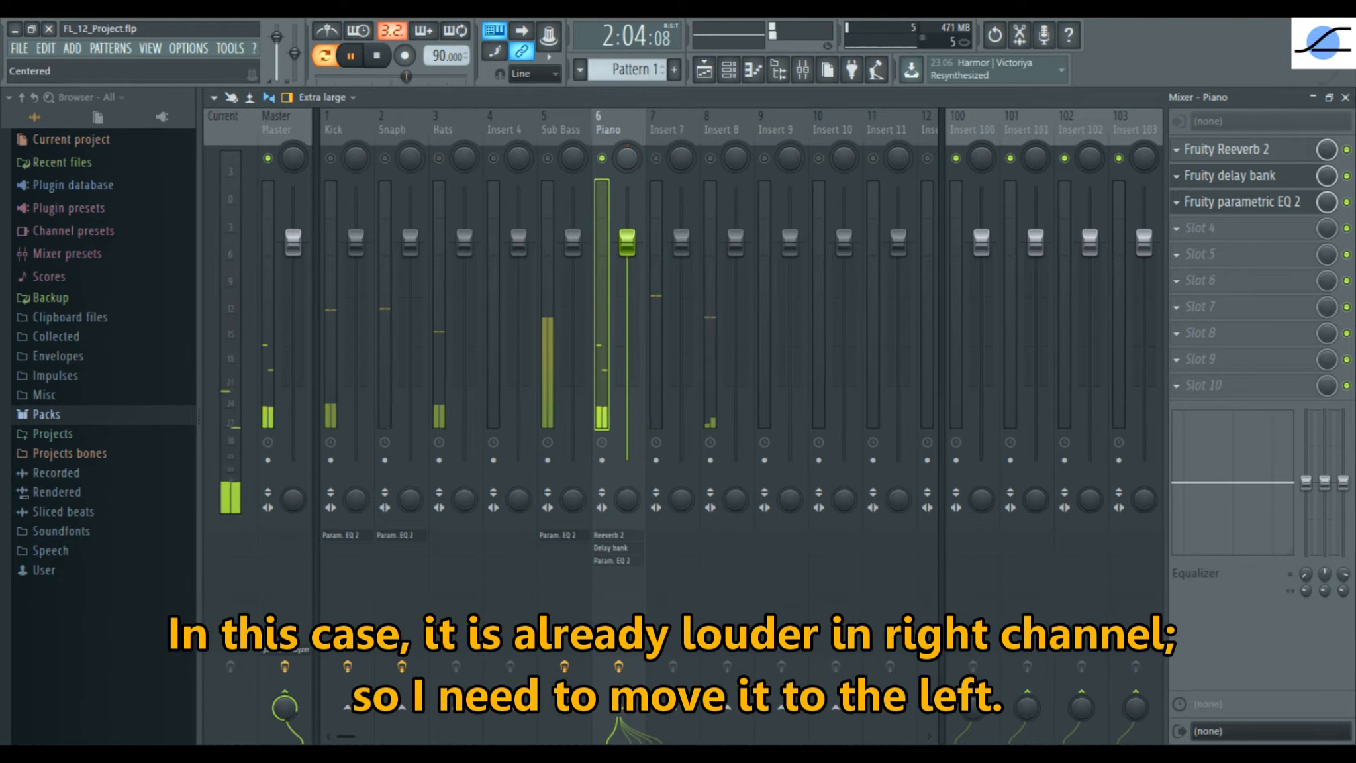
{"action": "left_click_drag", "start_coordinate": [627, 157], "coordinate": [626, 167]}
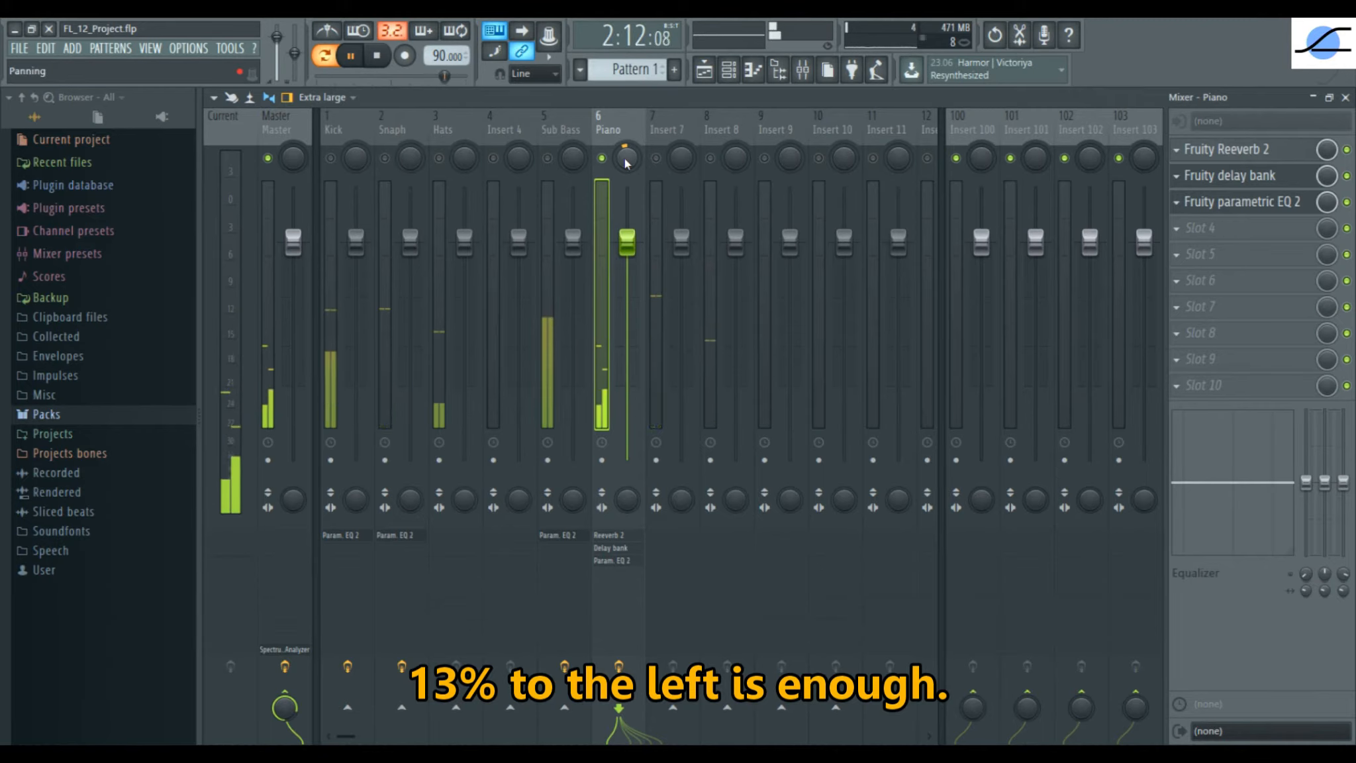
{"action": "left_click", "coordinate": [351, 57]}
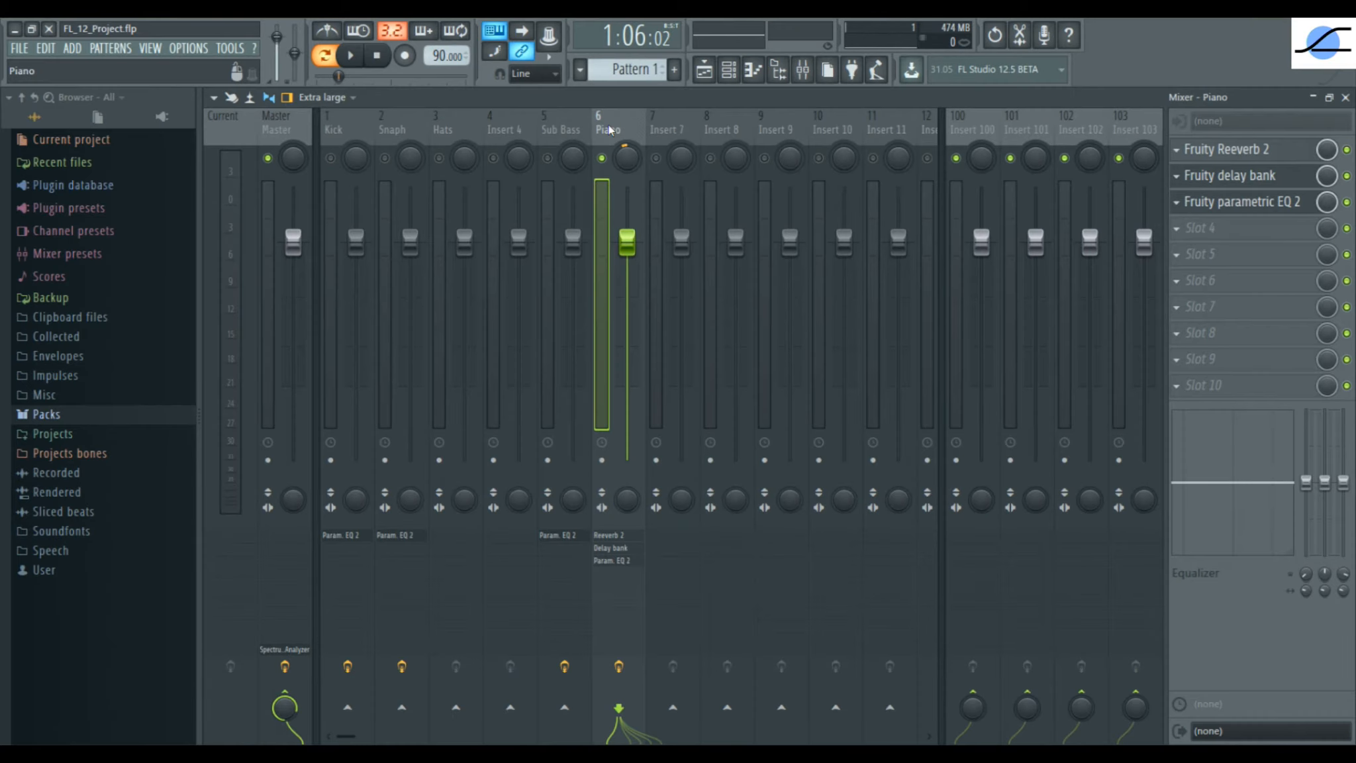
Step: Solo the Insert 7 mixer track and play it to hear the sound on its own
{"action": "left_click", "coordinate": [677, 124]}
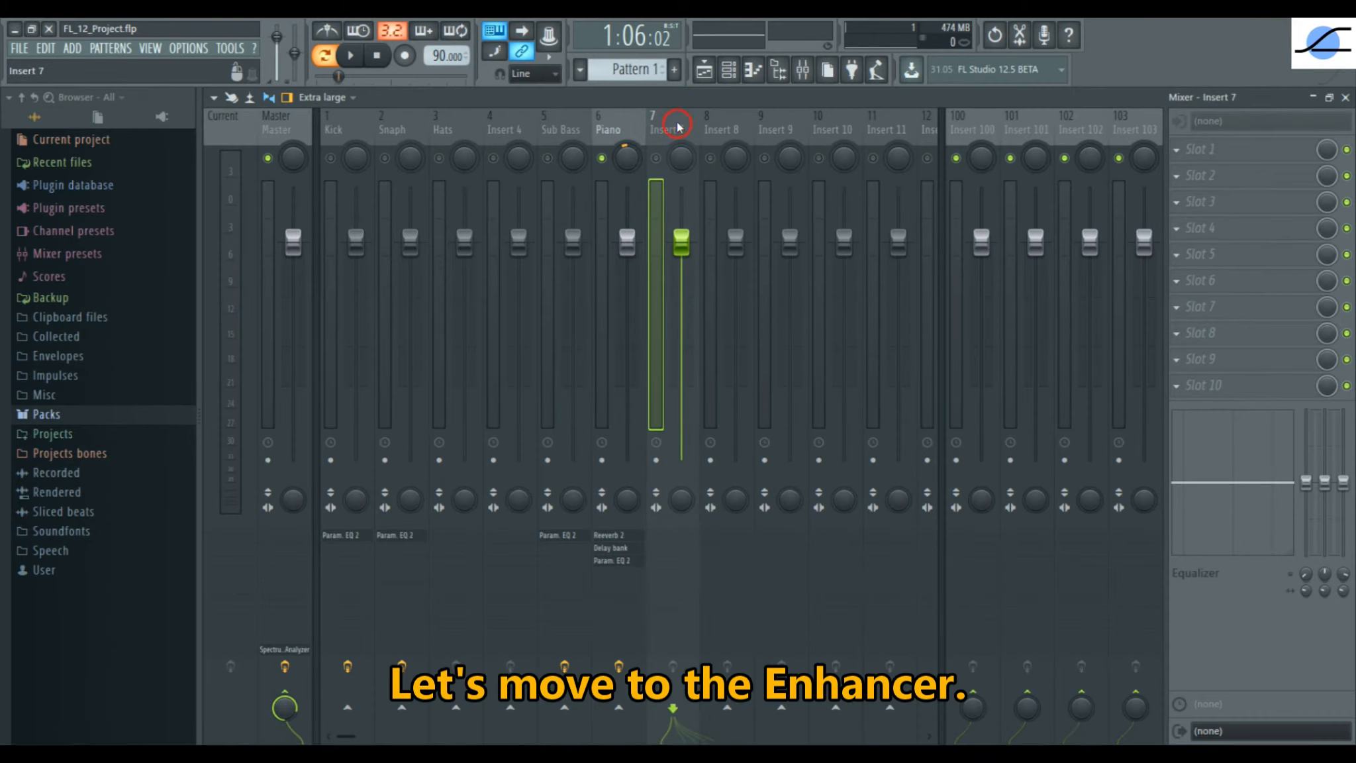
{"action": "right_click", "coordinate": [656, 158]}
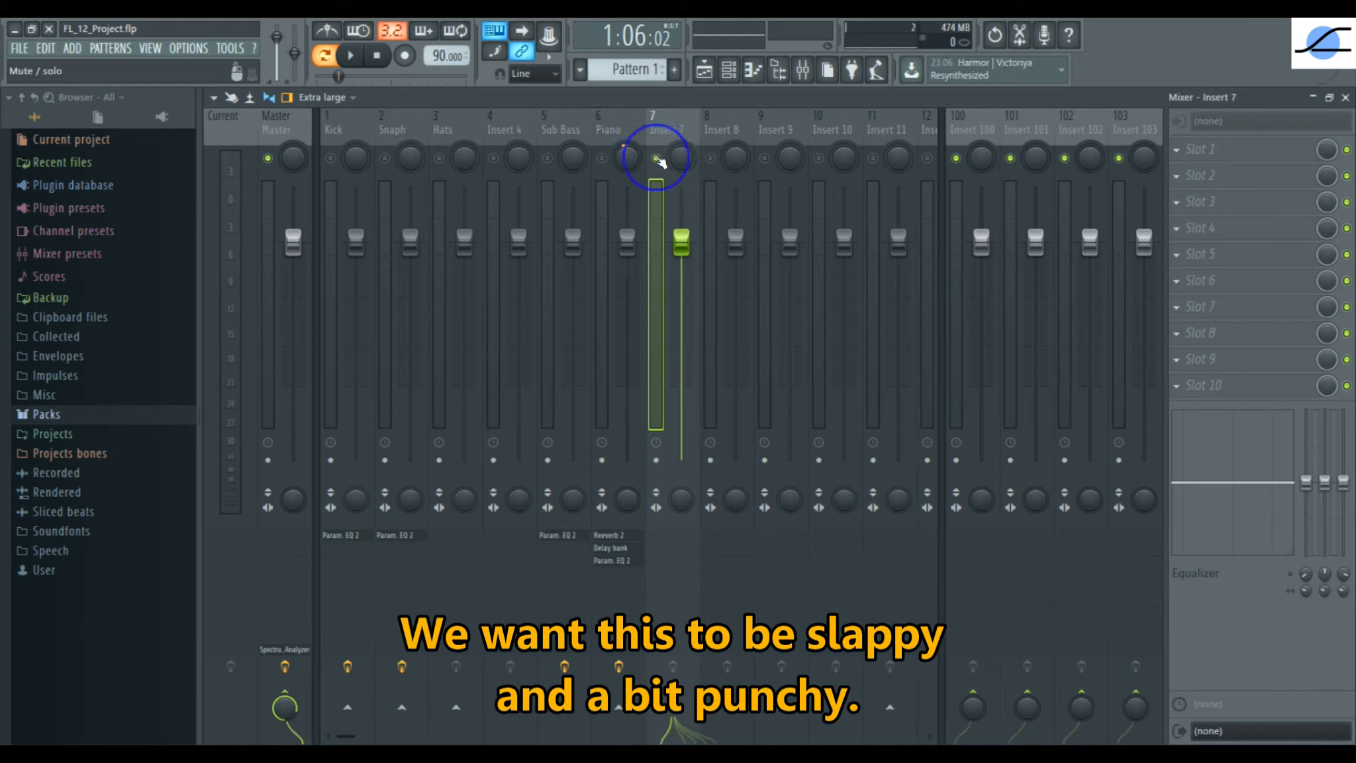
{"action": "left_click", "coordinate": [351, 55]}
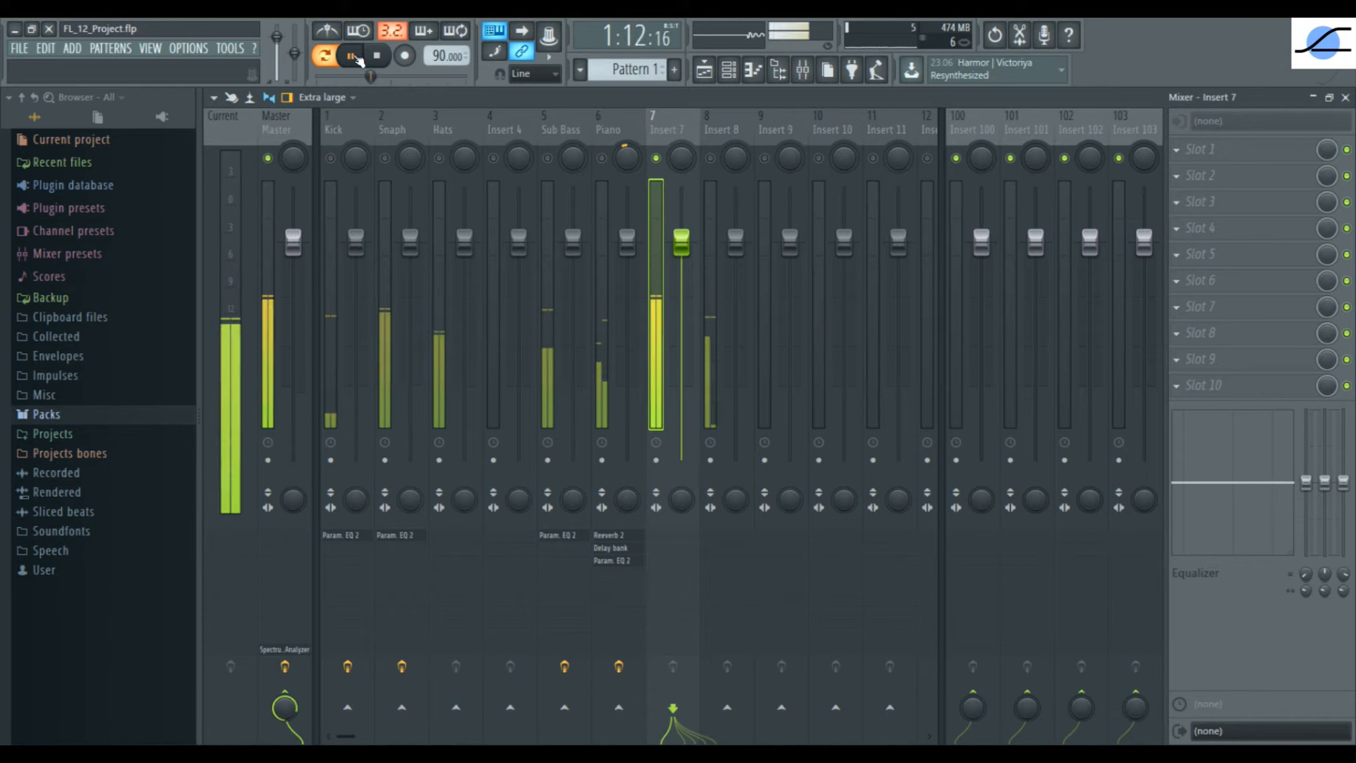
{"action": "left_click", "coordinate": [354, 57]}
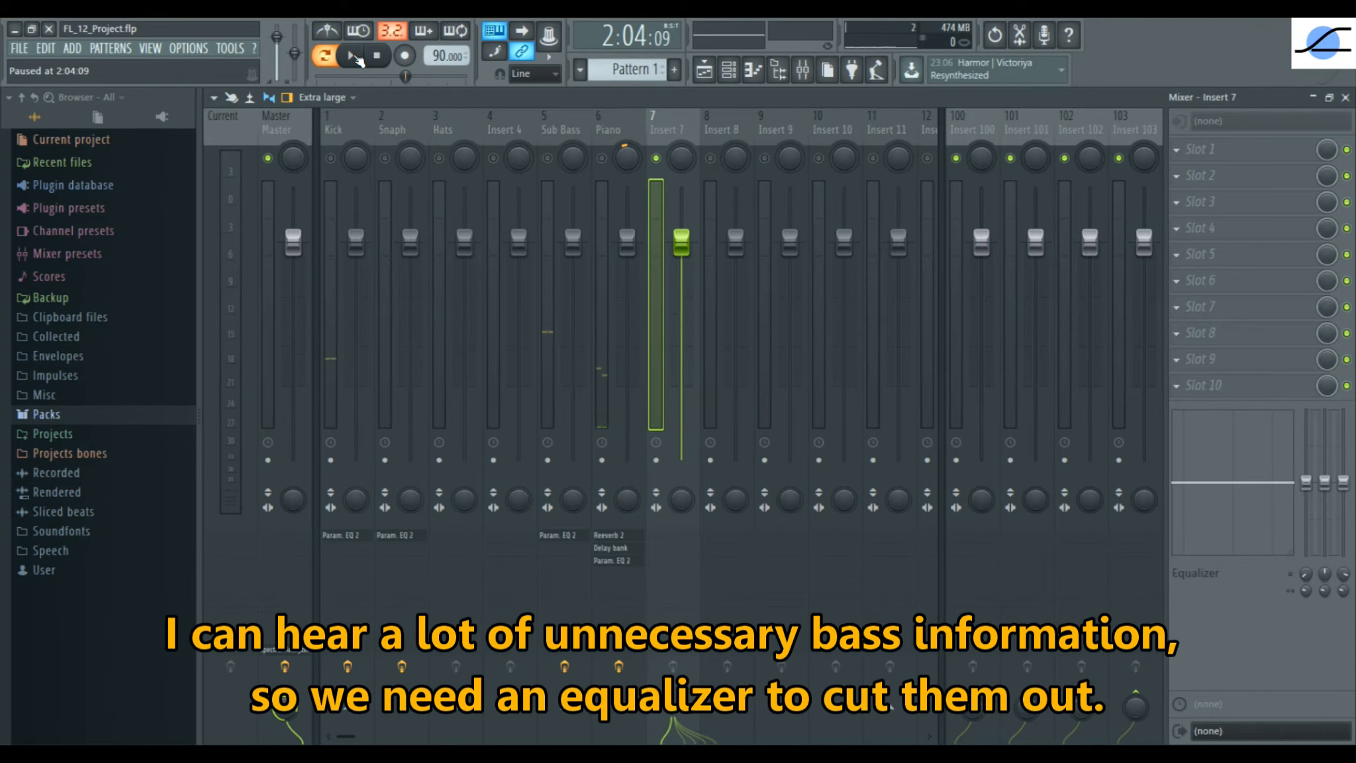
Step: Rename the Insert 7 mixer track as Enhancer
{"action": "right_click", "coordinate": [664, 125]}
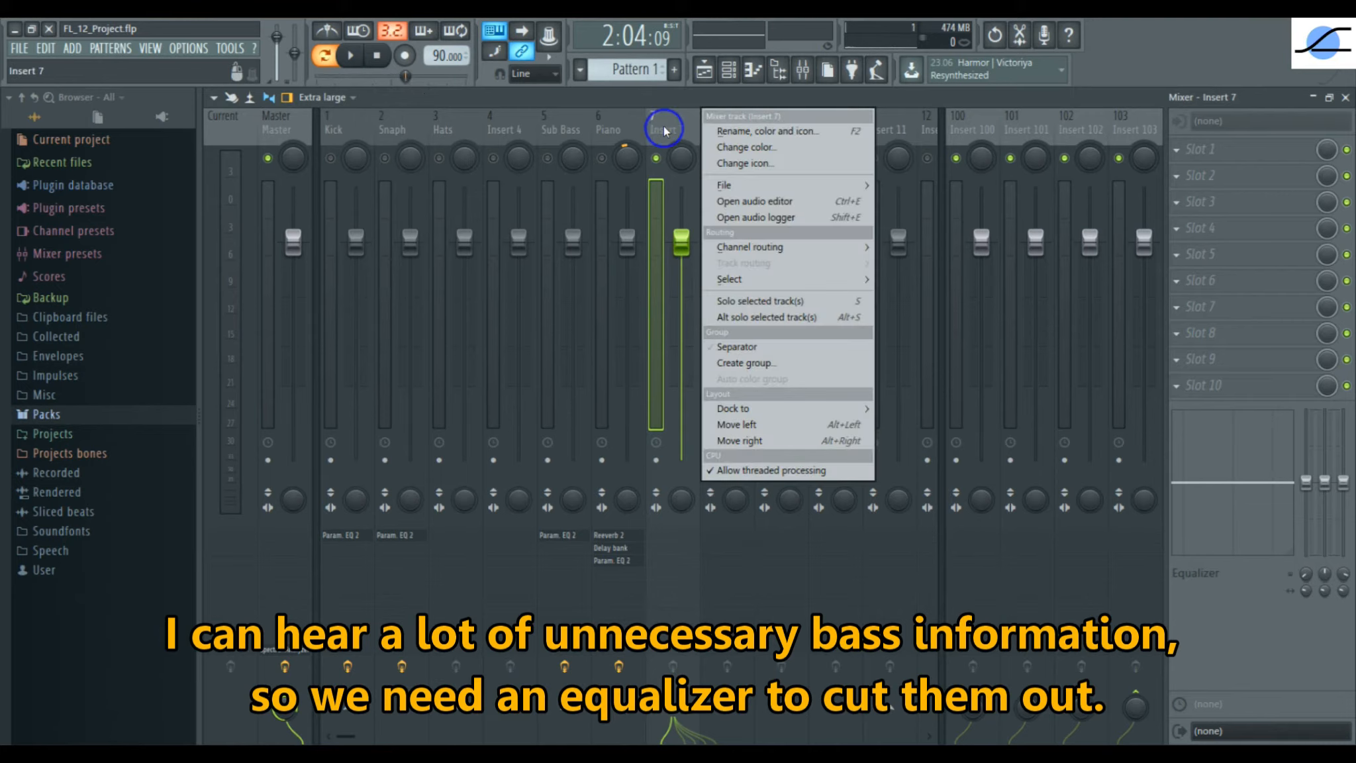
{"action": "left_click", "coordinate": [826, 132]}
{"action": "type", "text": "Enhancer"}
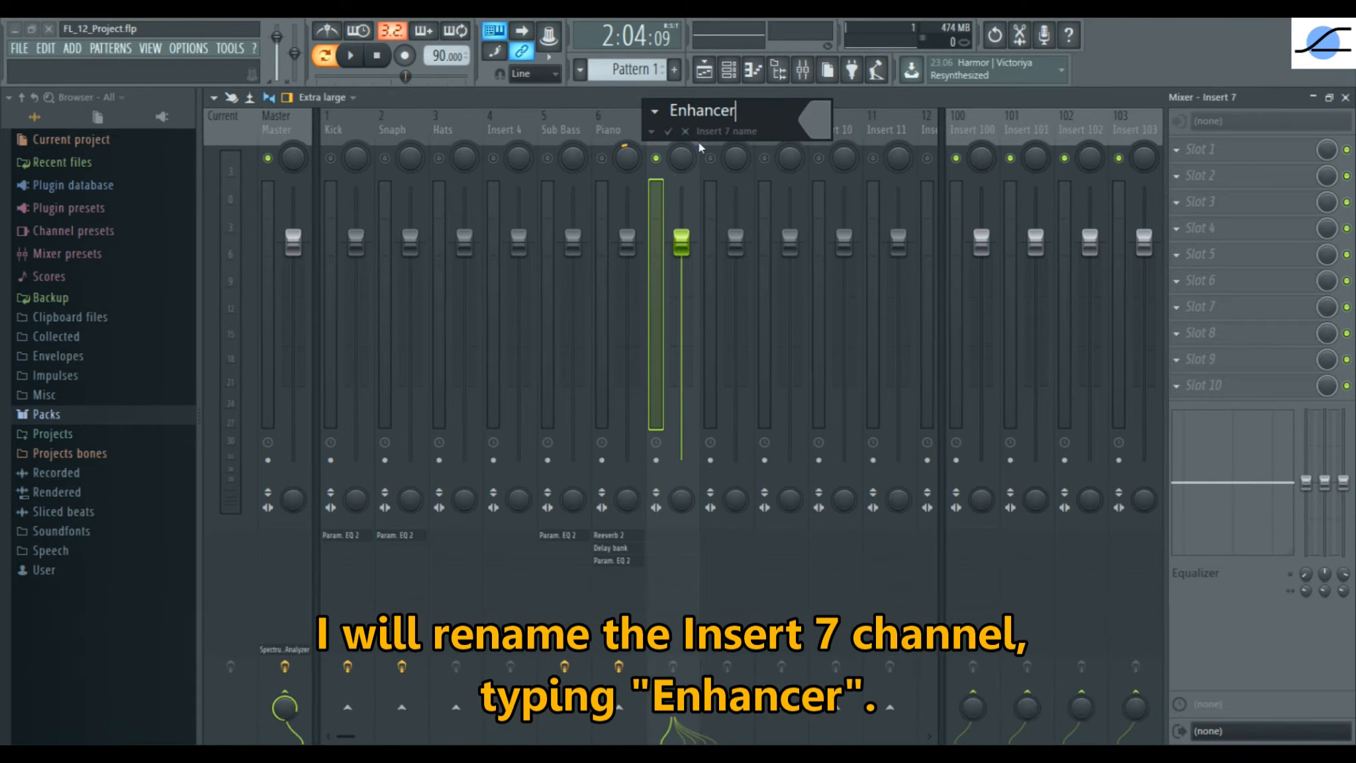
{"action": "left_click", "coordinate": [670, 132]}
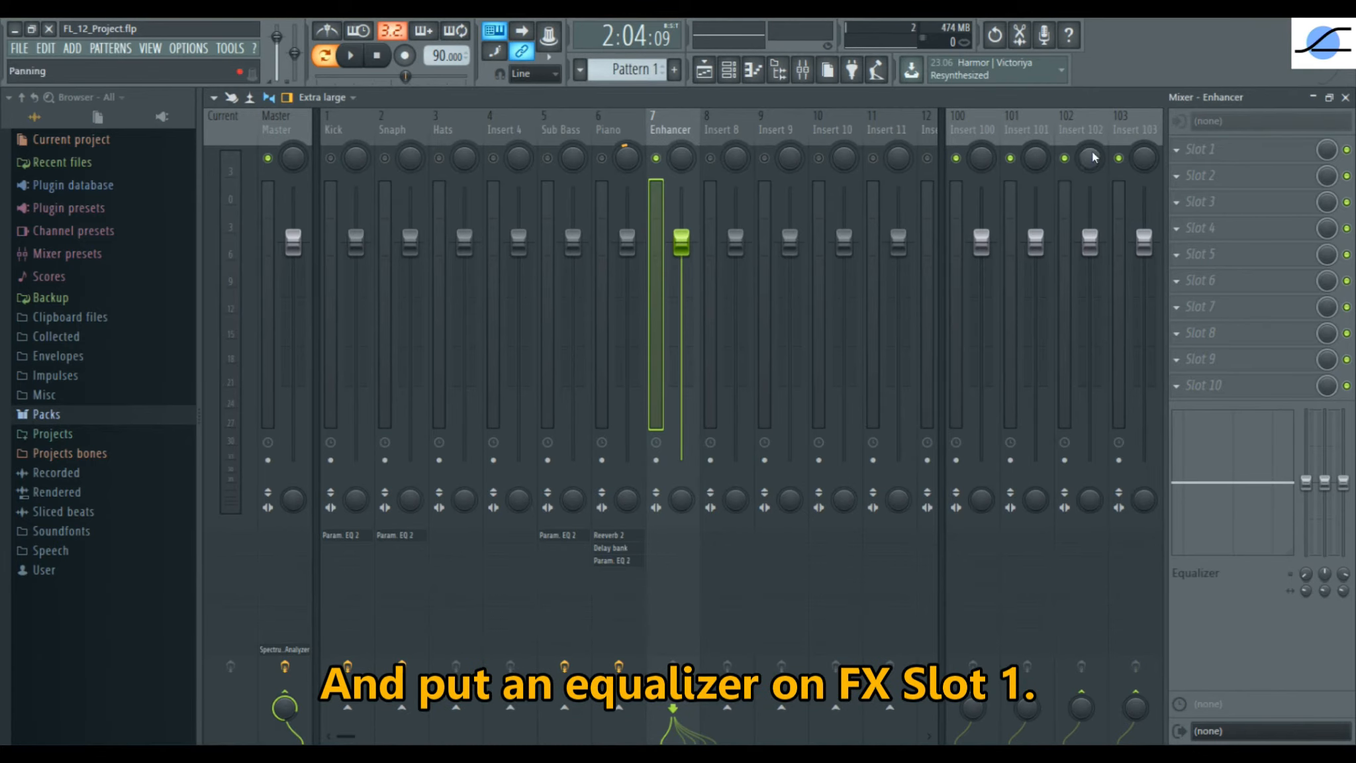
Step: Add Fruity Parametric EQ 2 to effect slot 1 of the Enhancer track and enlarge the equalizer's window
{"action": "left_click", "coordinate": [1179, 159]}
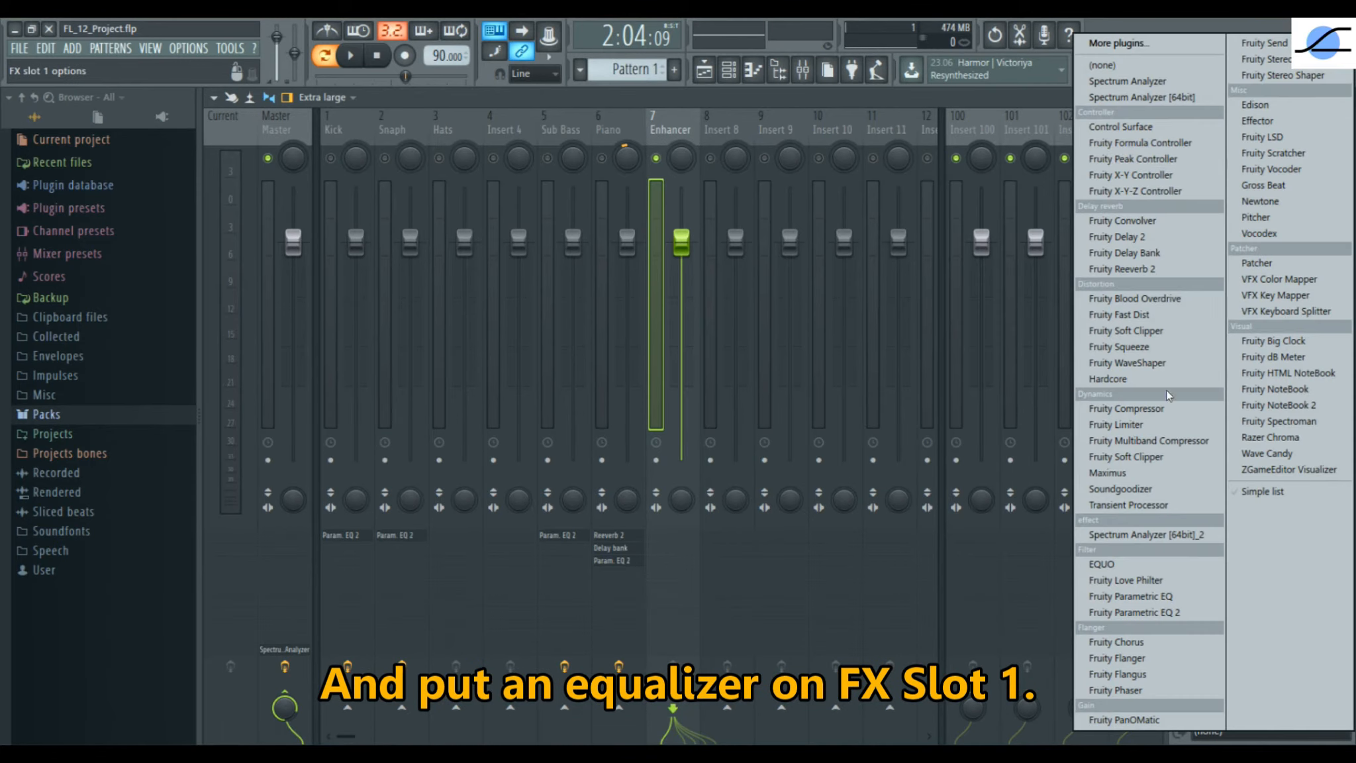
{"action": "left_click", "coordinate": [1174, 614]}
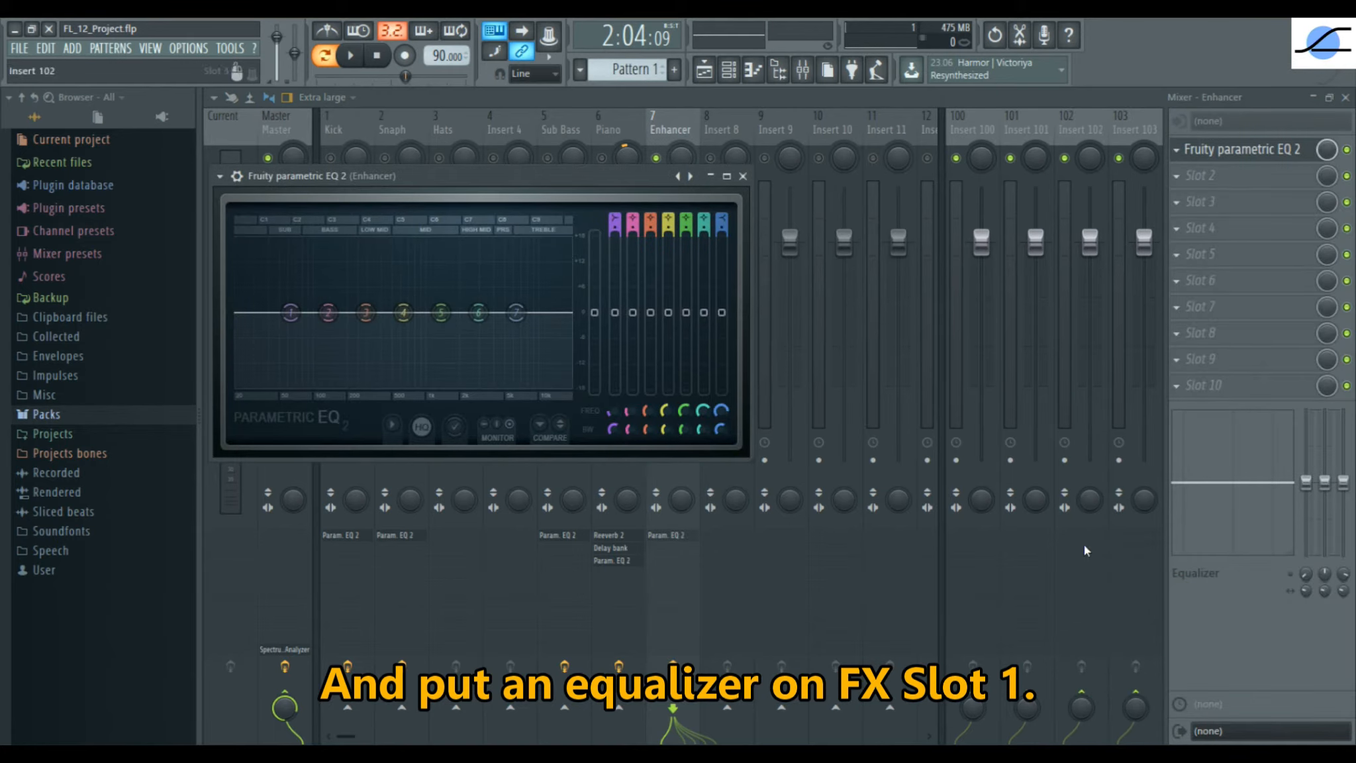
{"action": "double_click", "coordinate": [573, 177]}
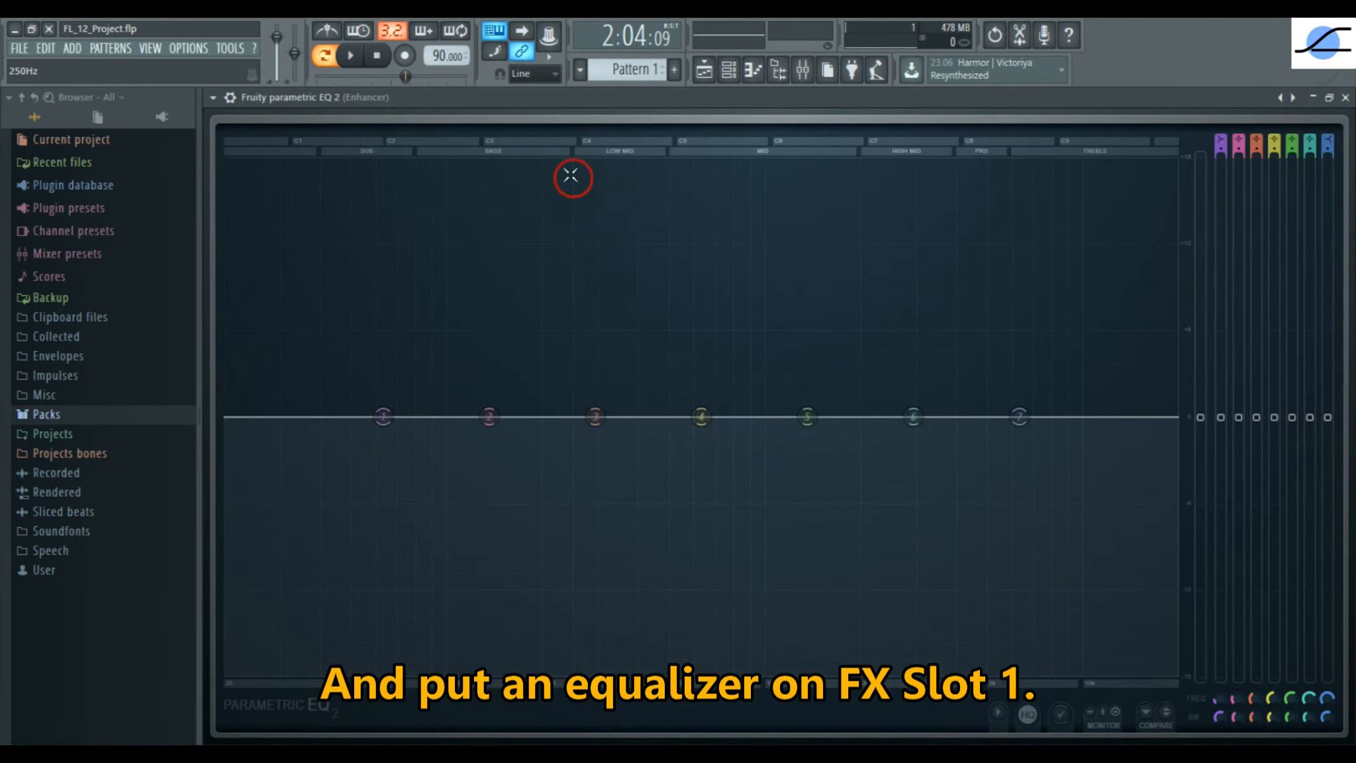
Step: Set band 1 of the Enhancer equalizer to the High pass type at 190 Hz
{"action": "right_click", "coordinate": [383, 416]}
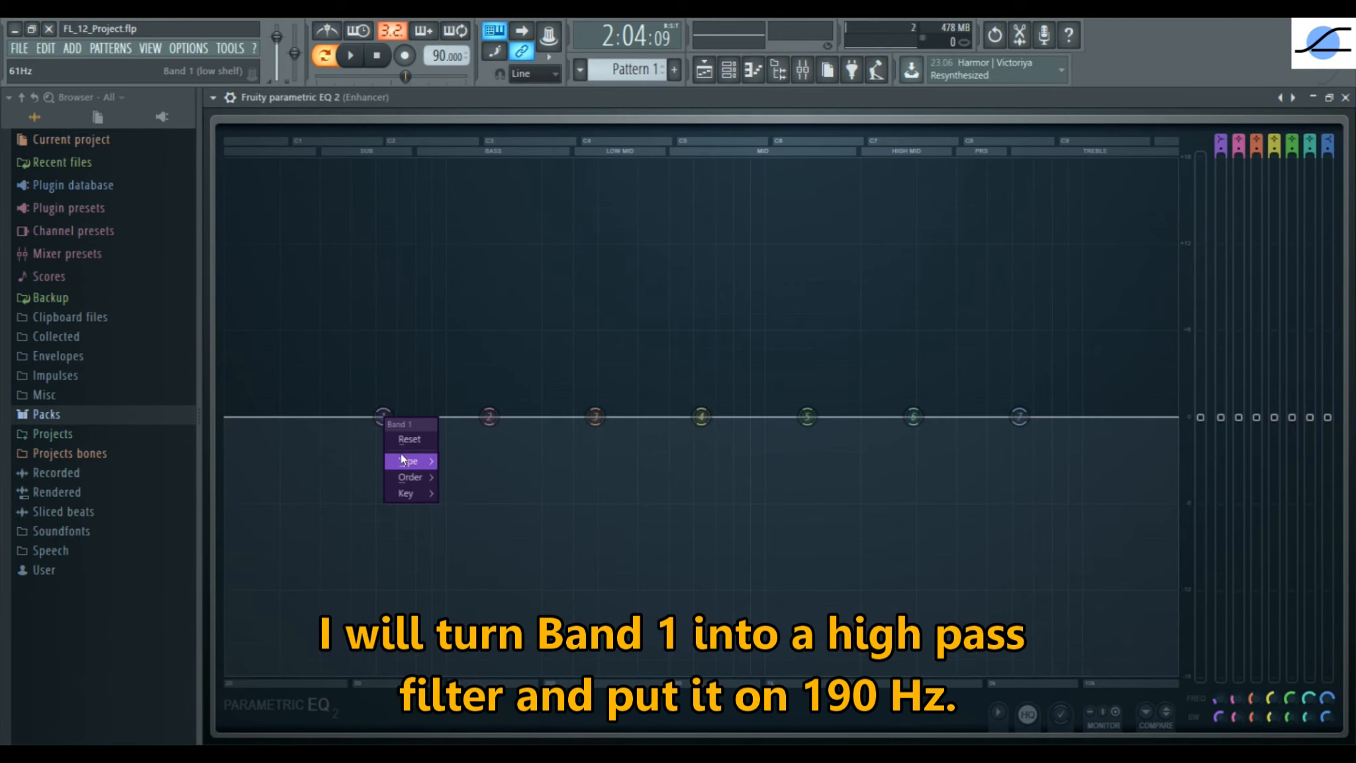
{"action": "mouse_move", "coordinate": [404, 462]}
{"action": "left_click", "coordinate": [484, 510]}
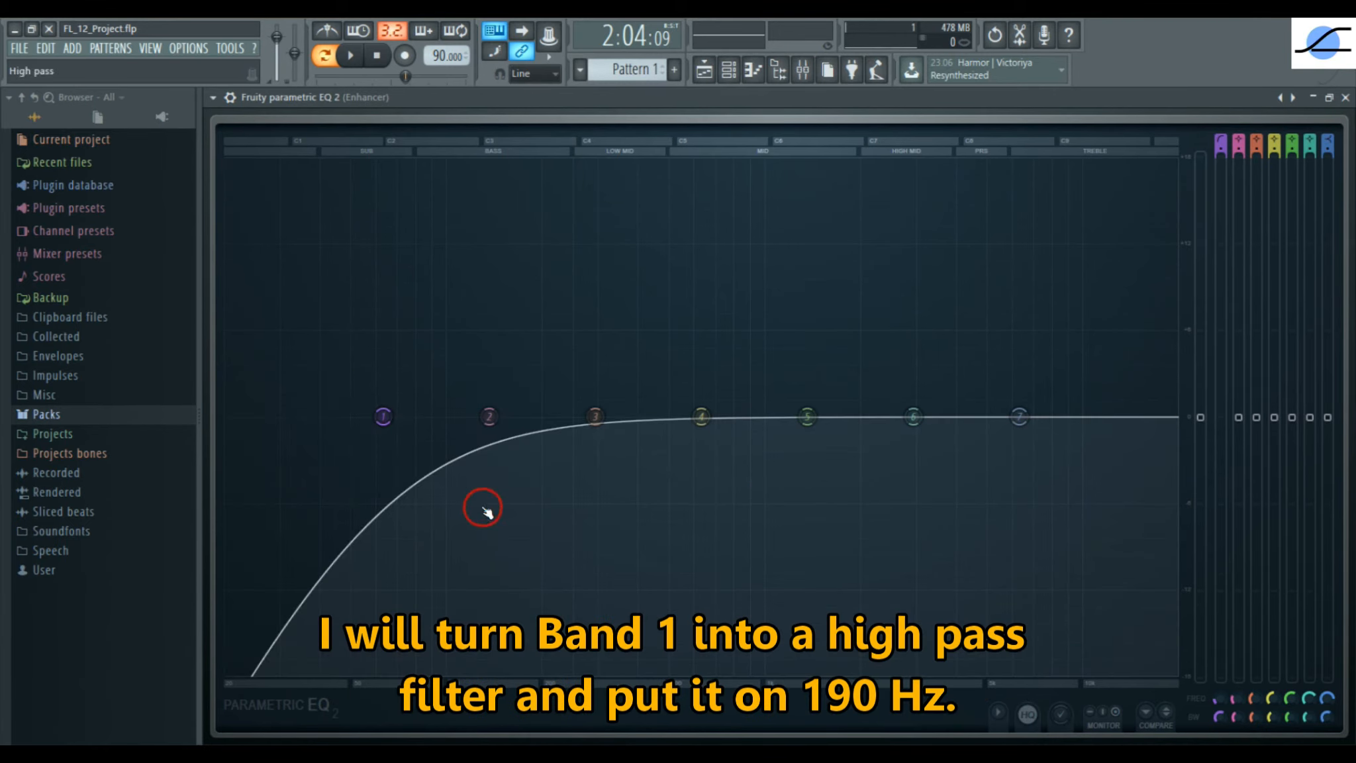
{"action": "left_click_drag", "start_coordinate": [1222, 706], "coordinate": [1222, 646]}
{"action": "left_click_drag", "start_coordinate": [536, 417], "coordinate": [535, 416]}
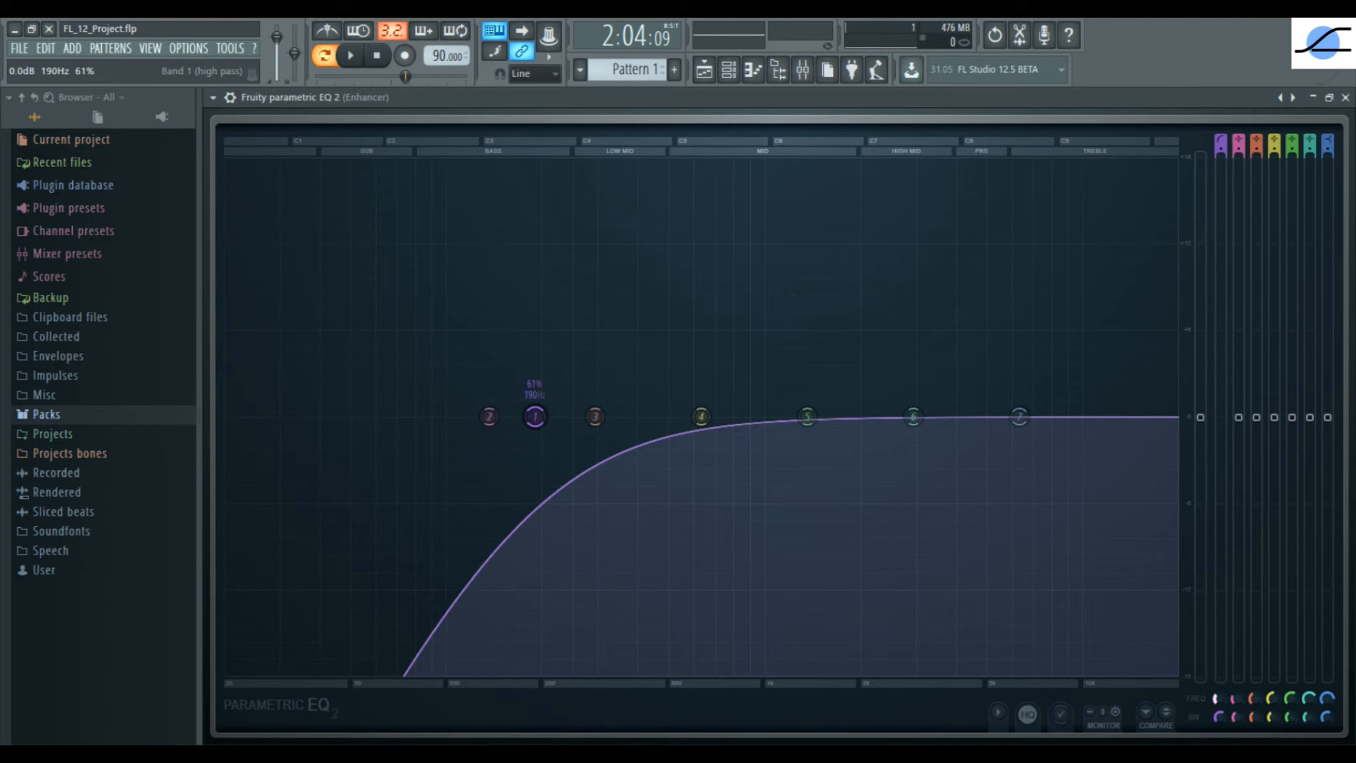
Step: Set band 1 of the Enhancer equalizer to Steep 8 order and reset its width
{"action": "right_click", "coordinate": [535, 417]}
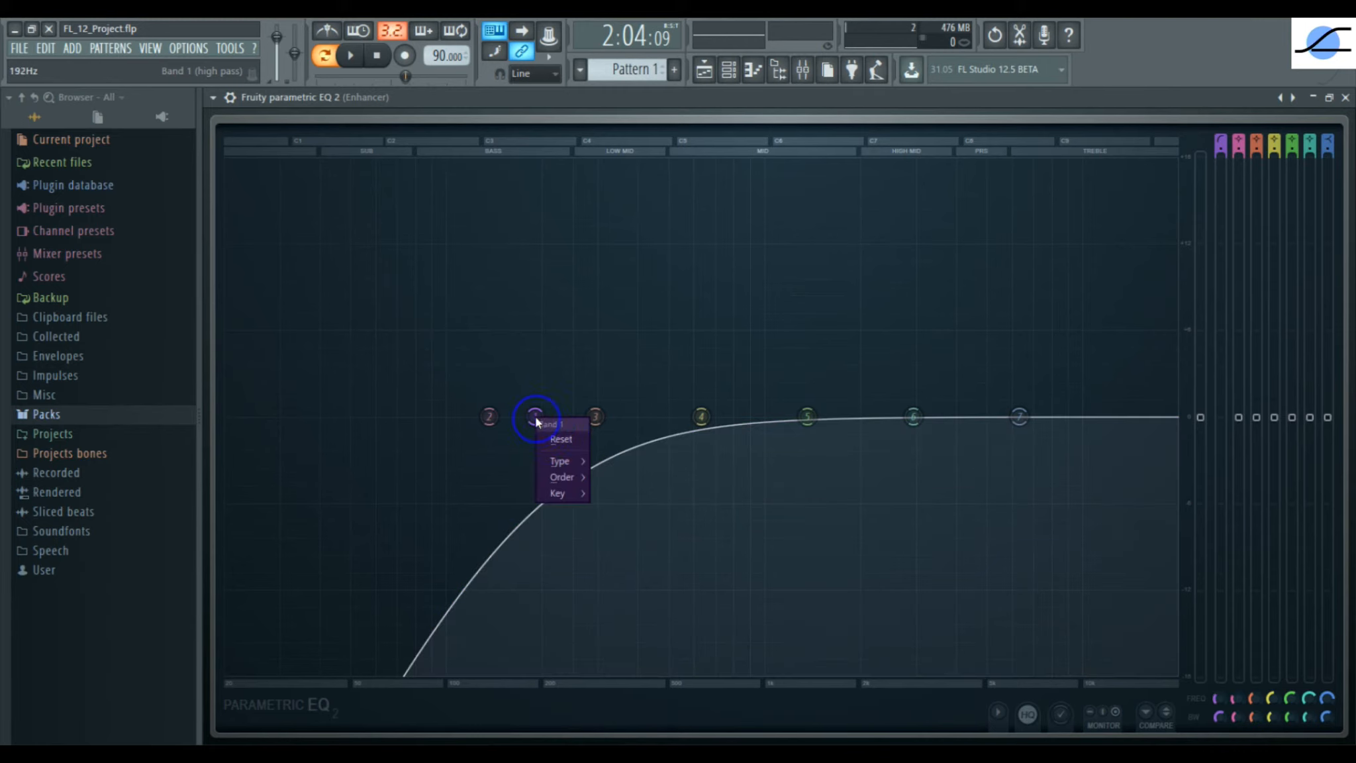
{"action": "mouse_move", "coordinate": [563, 477]}
{"action": "left_click", "coordinate": [620, 478]}
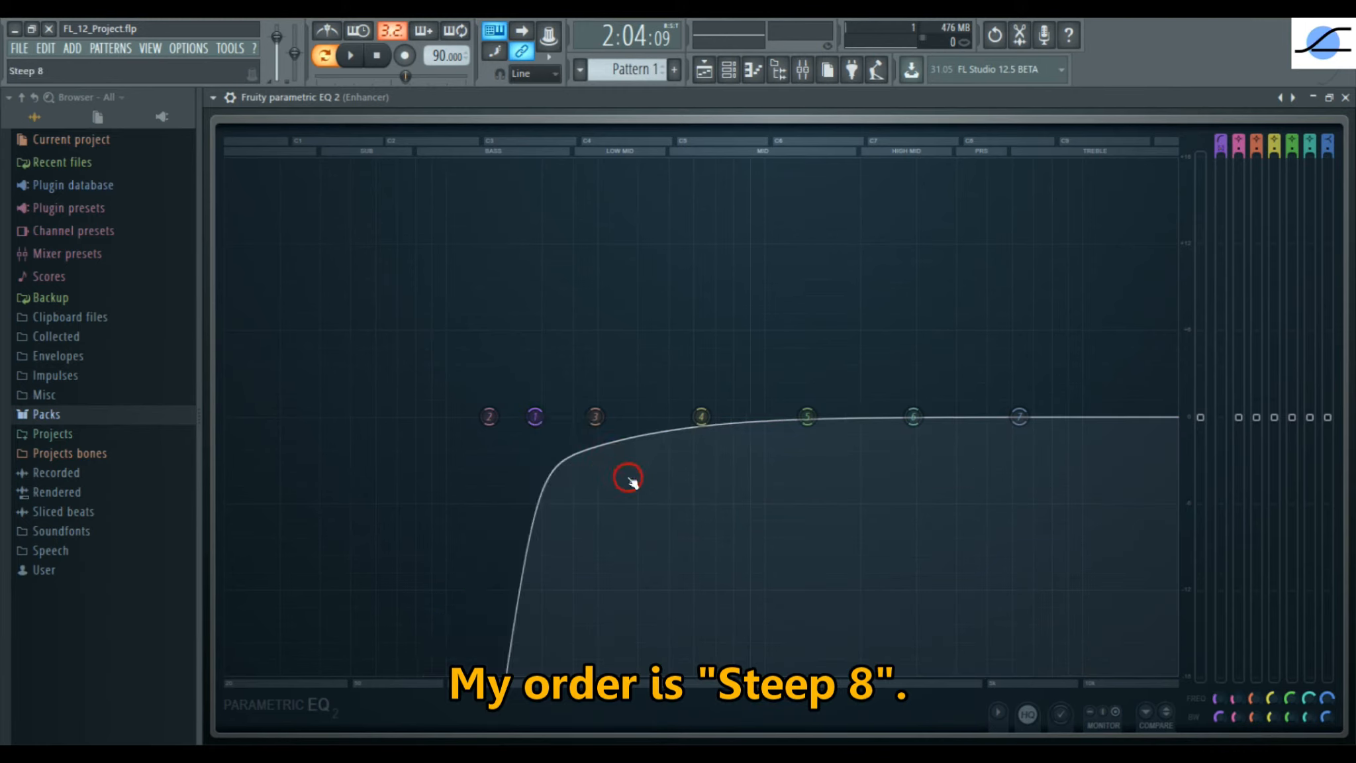
{"action": "right_click", "coordinate": [1220, 717]}
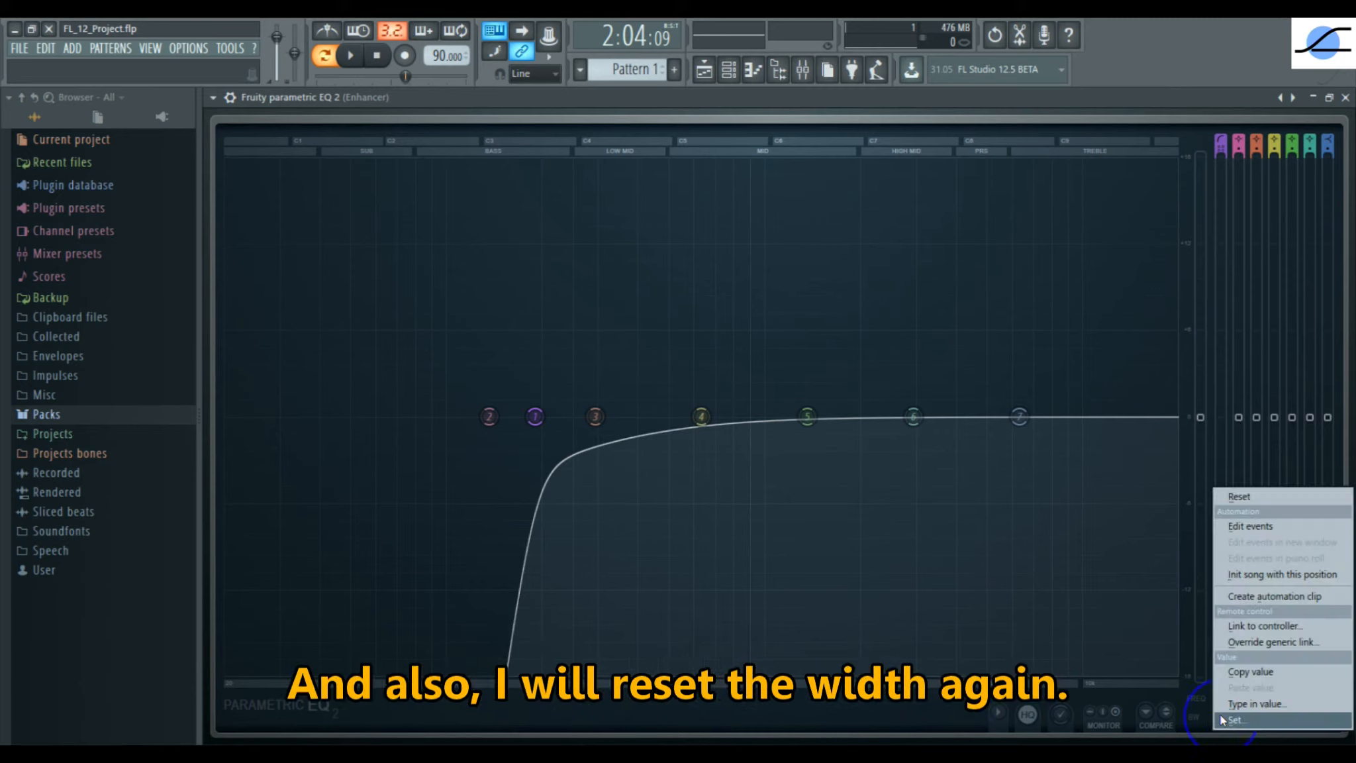
{"action": "left_click", "coordinate": [1260, 498]}
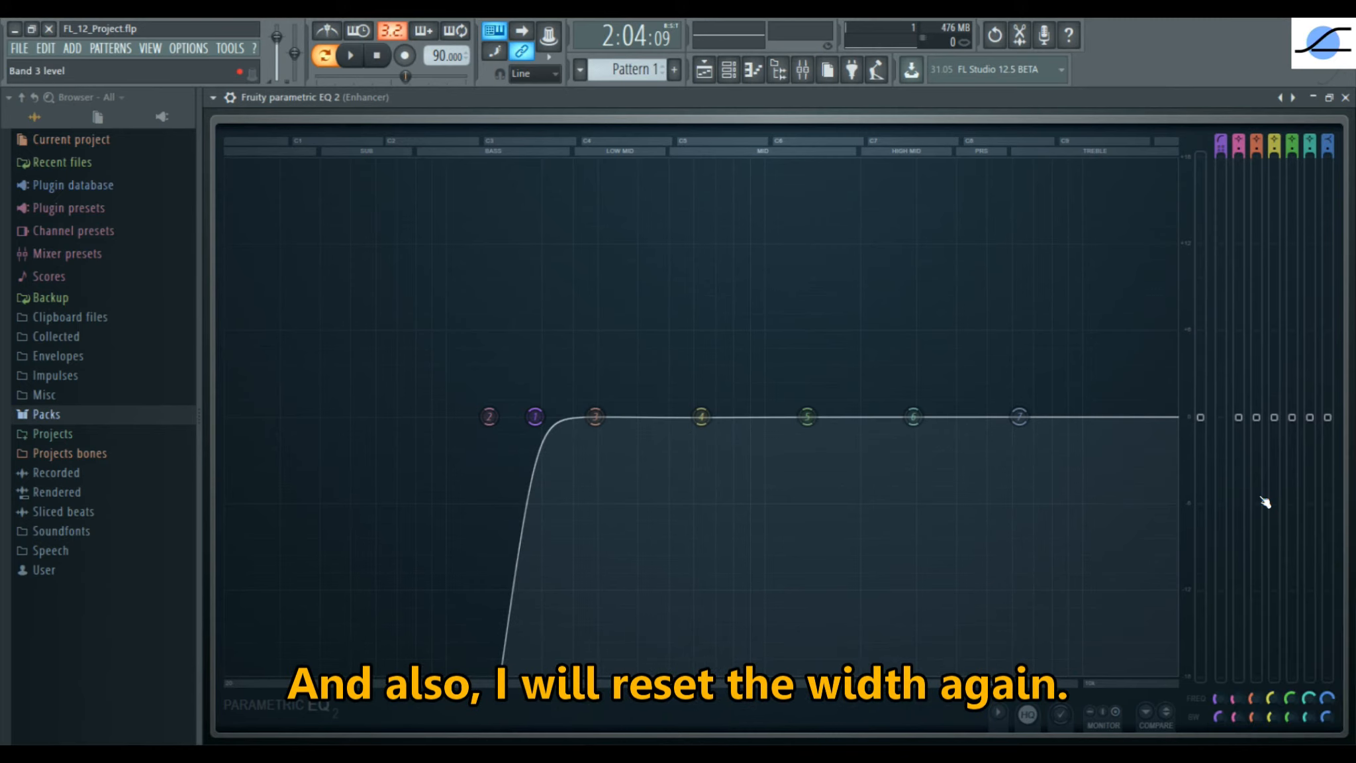
Step: Play the filtered Enhancer track alone, then unsolo it in the mixer and play the whole mix
{"action": "left_click", "coordinate": [351, 56]}
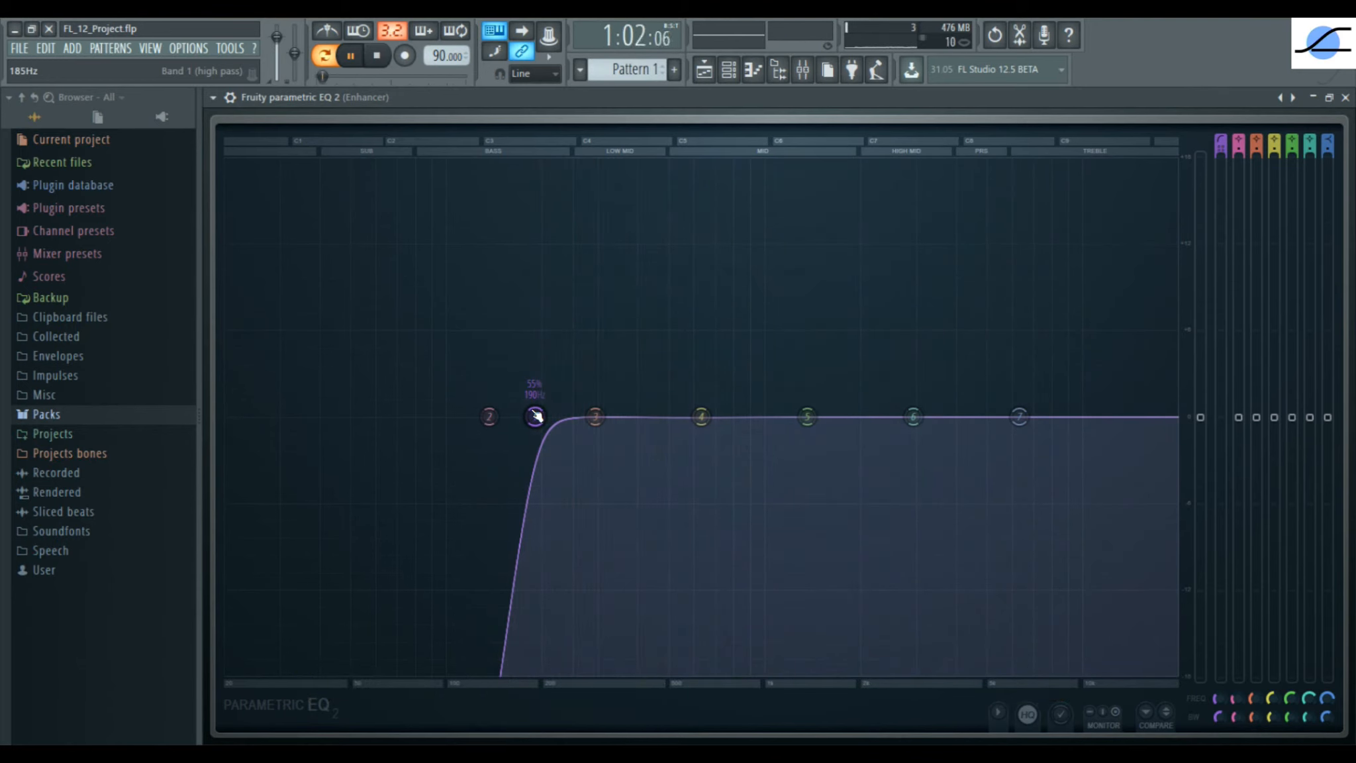
{"action": "left_click", "coordinate": [349, 56]}
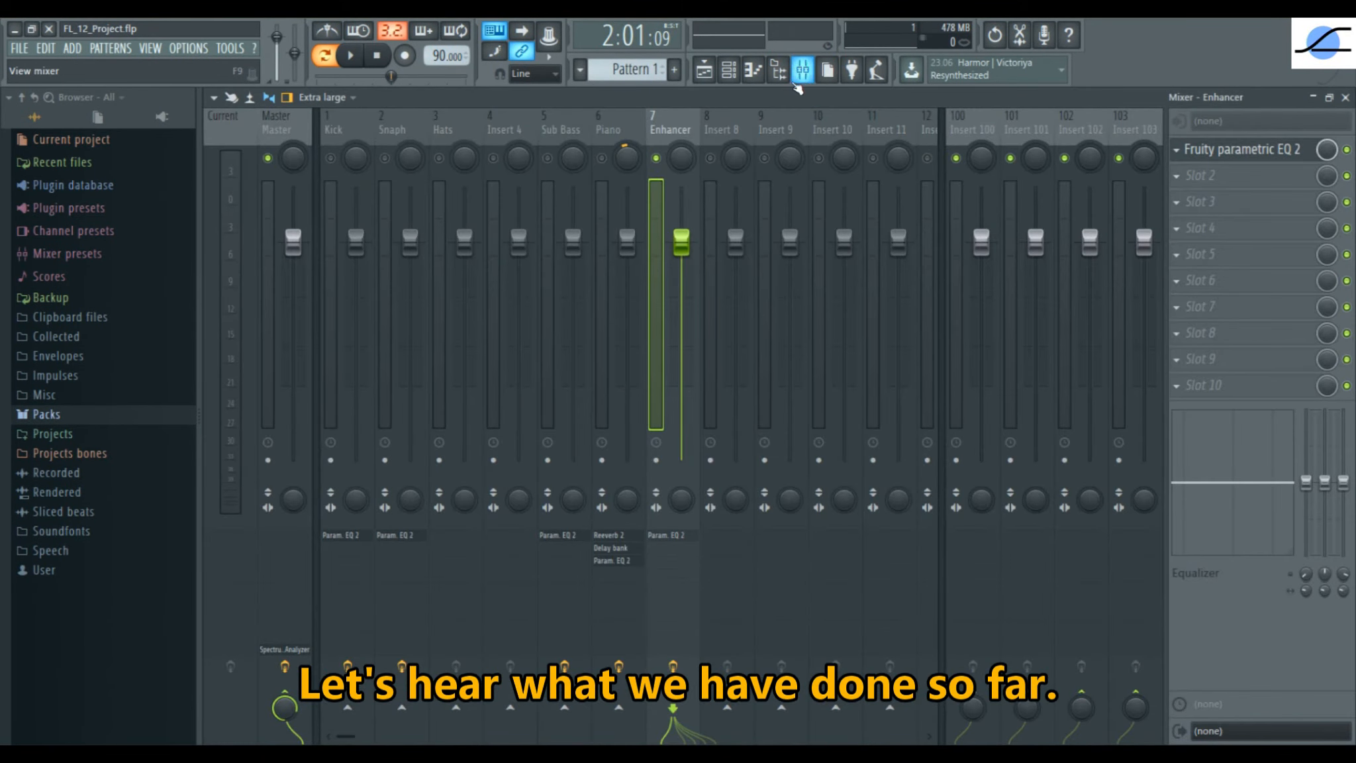
{"action": "right_click", "coordinate": [656, 157]}
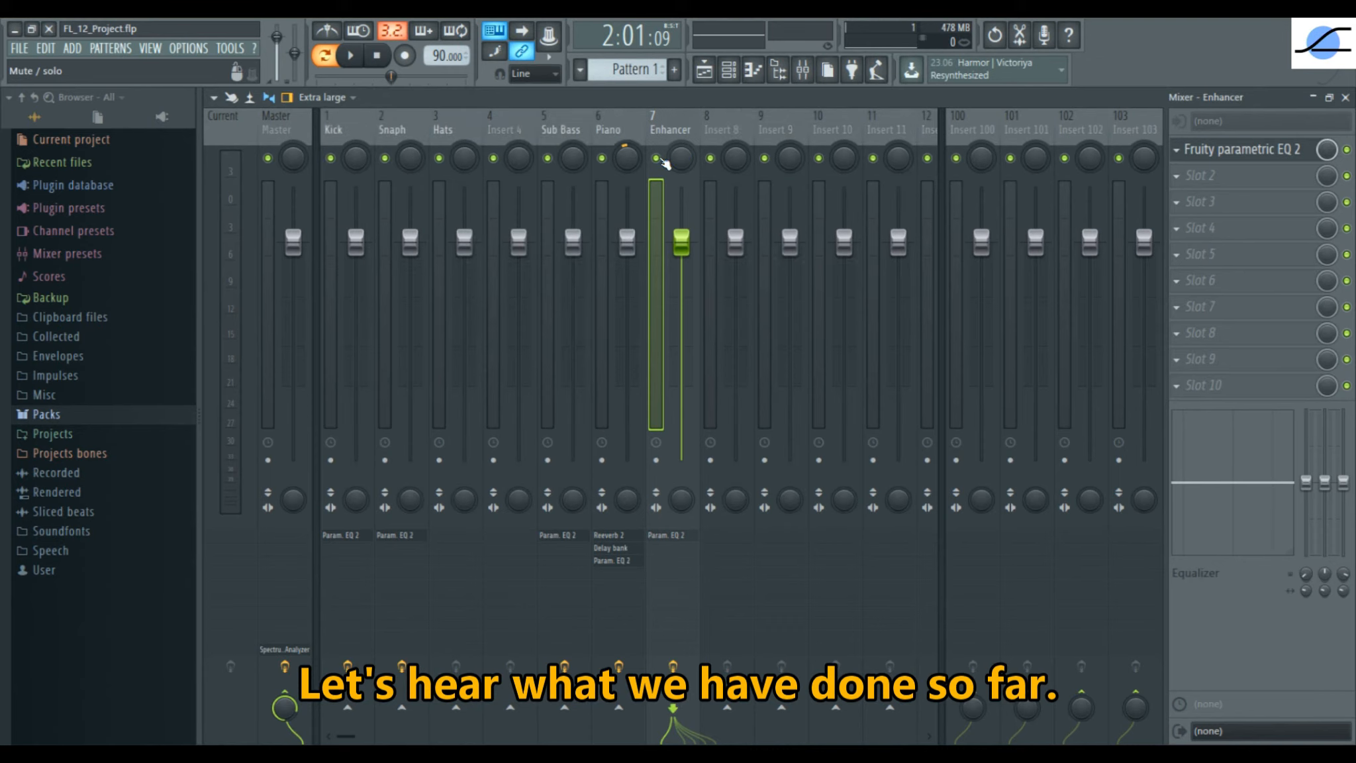
{"action": "left_click", "coordinate": [352, 57]}
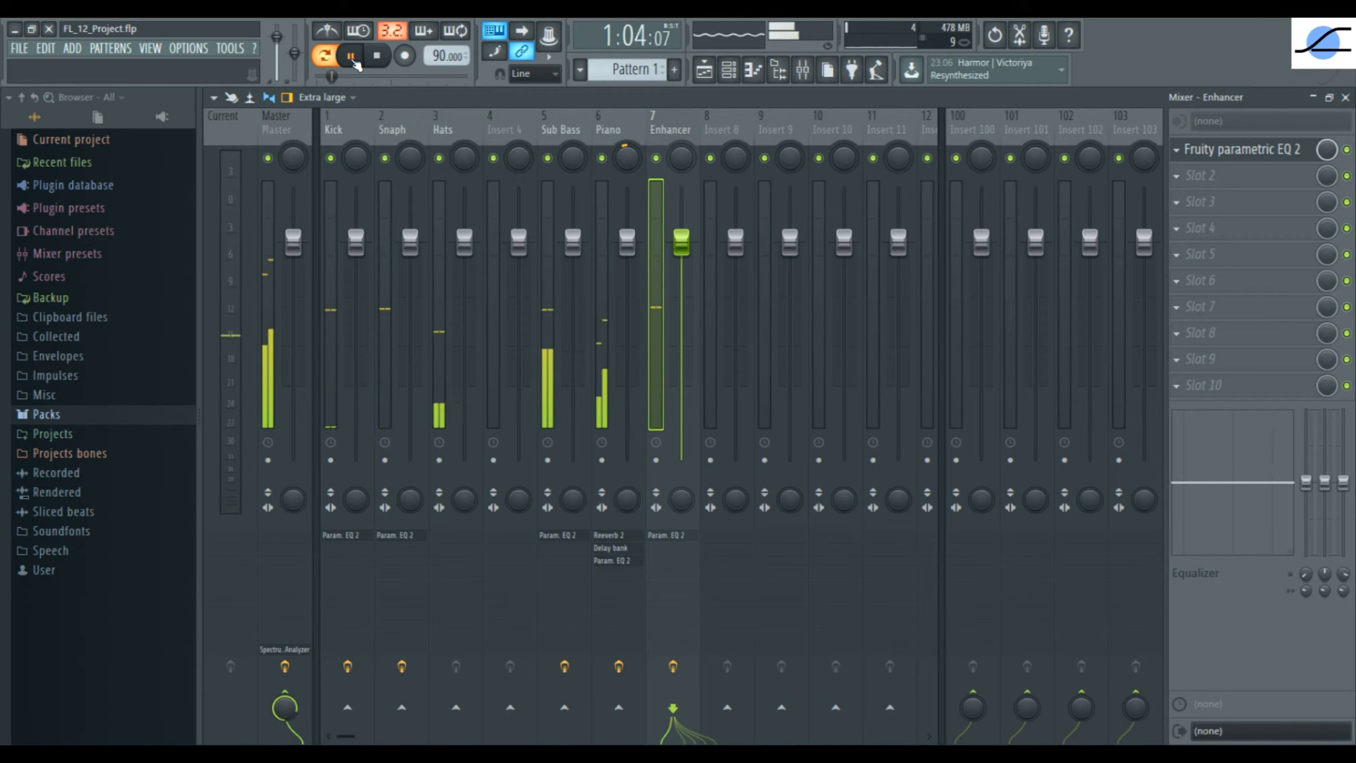
Step: Check the whole mix's peak level on the Master track during playback, then stop playing
{"action": "left_click", "coordinate": [269, 265]}
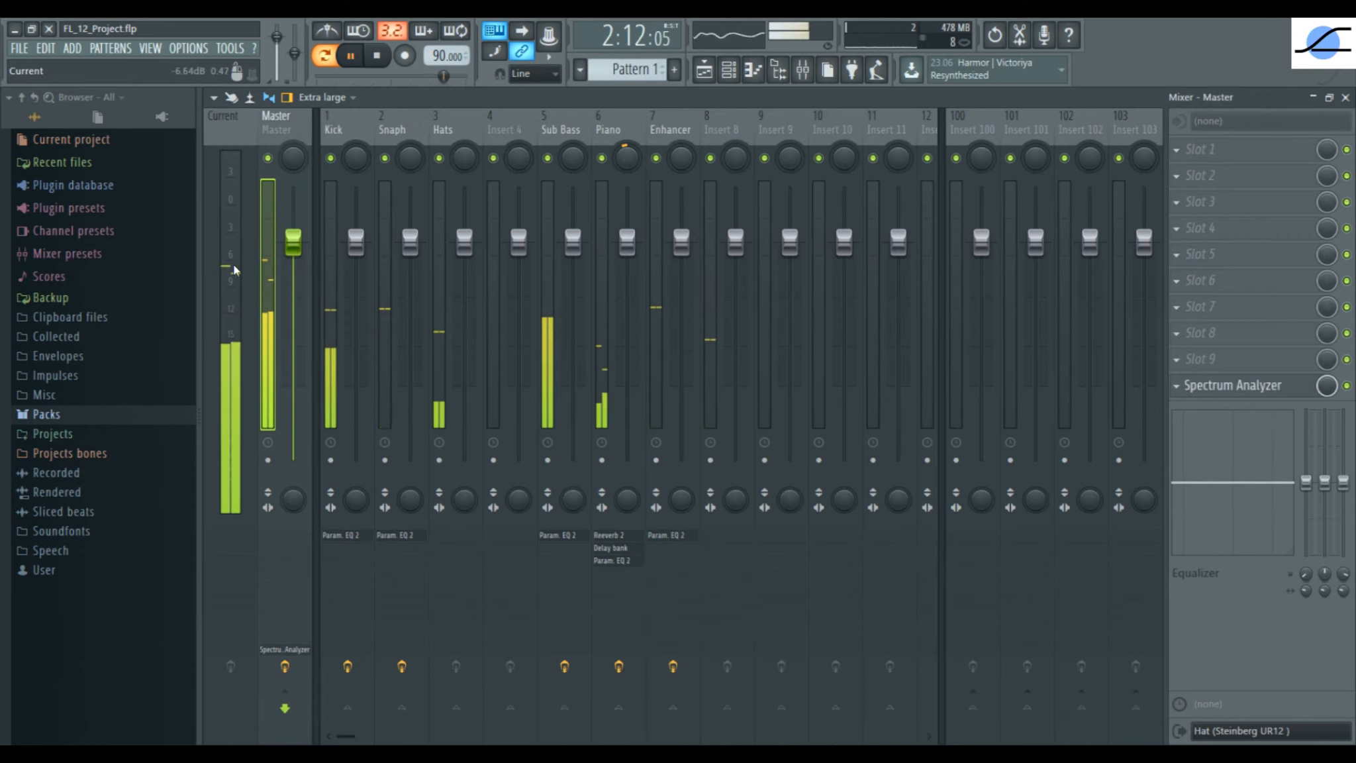
{"action": "left_click", "coordinate": [347, 59]}
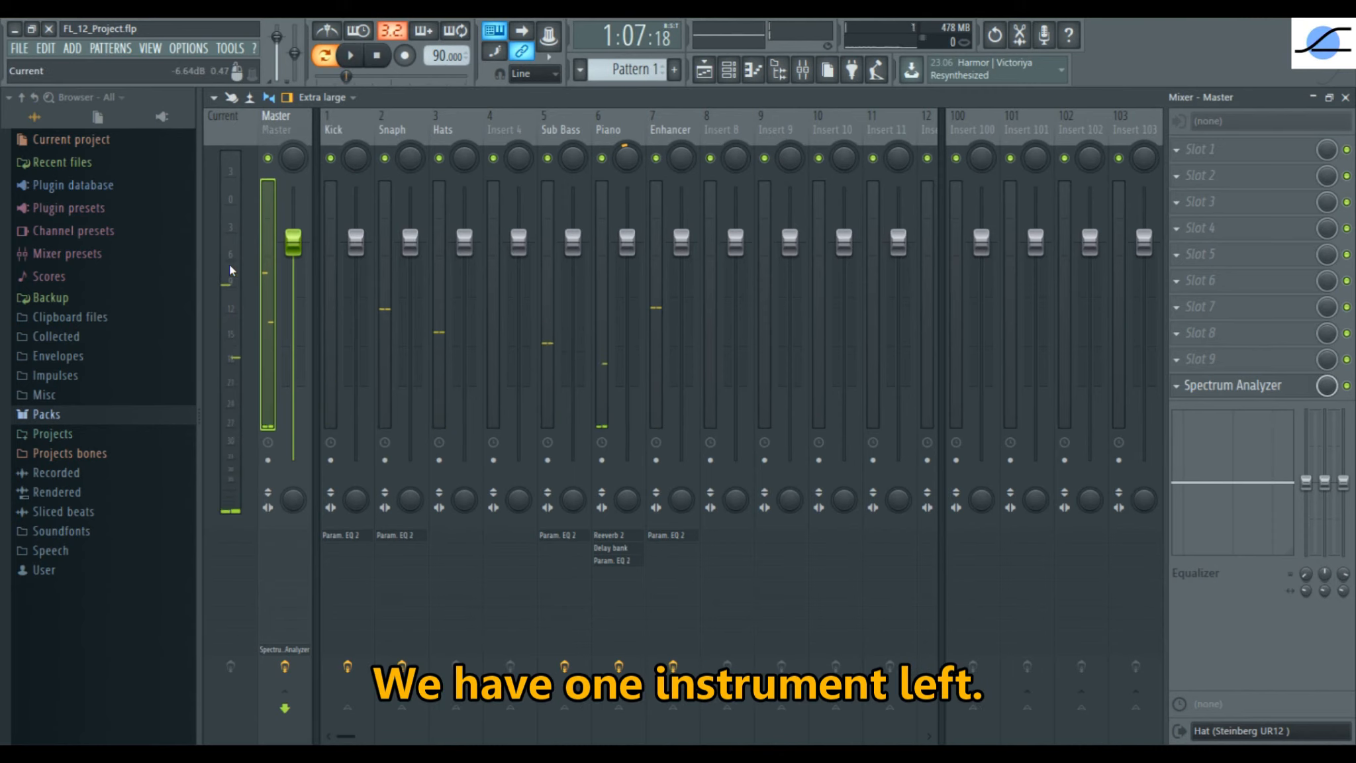
Step: Rename the Insert 8 mixer track as Breaks
{"action": "left_click", "coordinate": [714, 133]}
{"action": "right_click", "coordinate": [715, 132]}
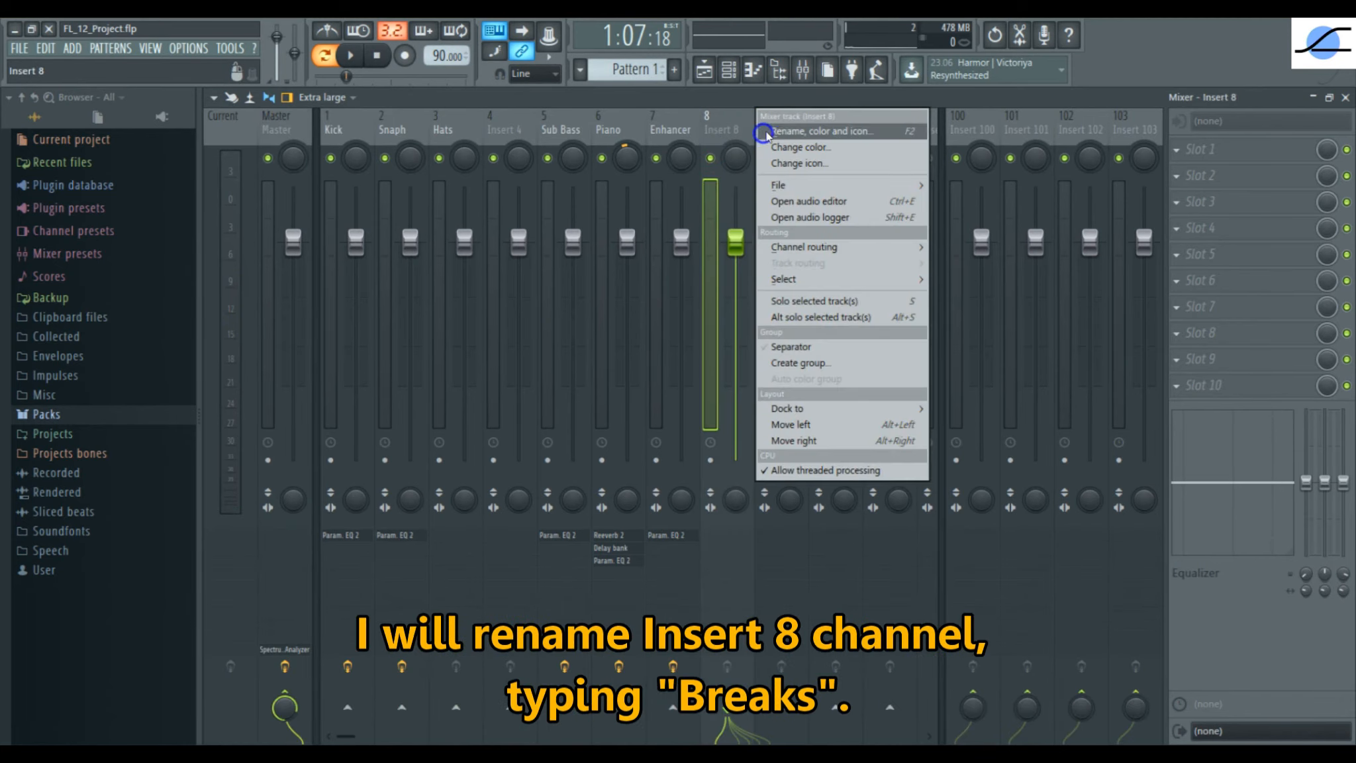
{"action": "left_click", "coordinate": [837, 131]}
{"action": "type", "text": "Breaks"}
{"action": "key", "text": "Return"}
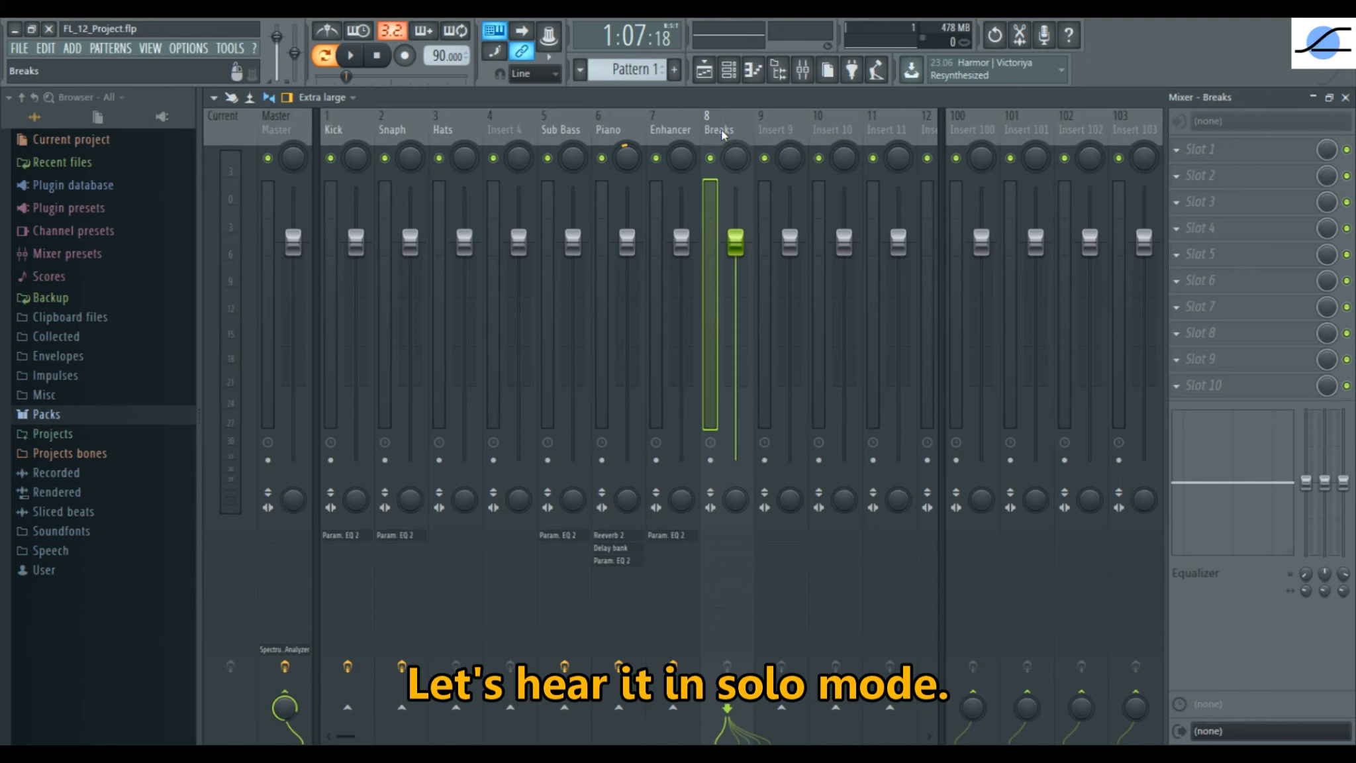
Step: Solo the Breaks track in the mixer and listen to it on its own
{"action": "right_click", "coordinate": [710, 158]}
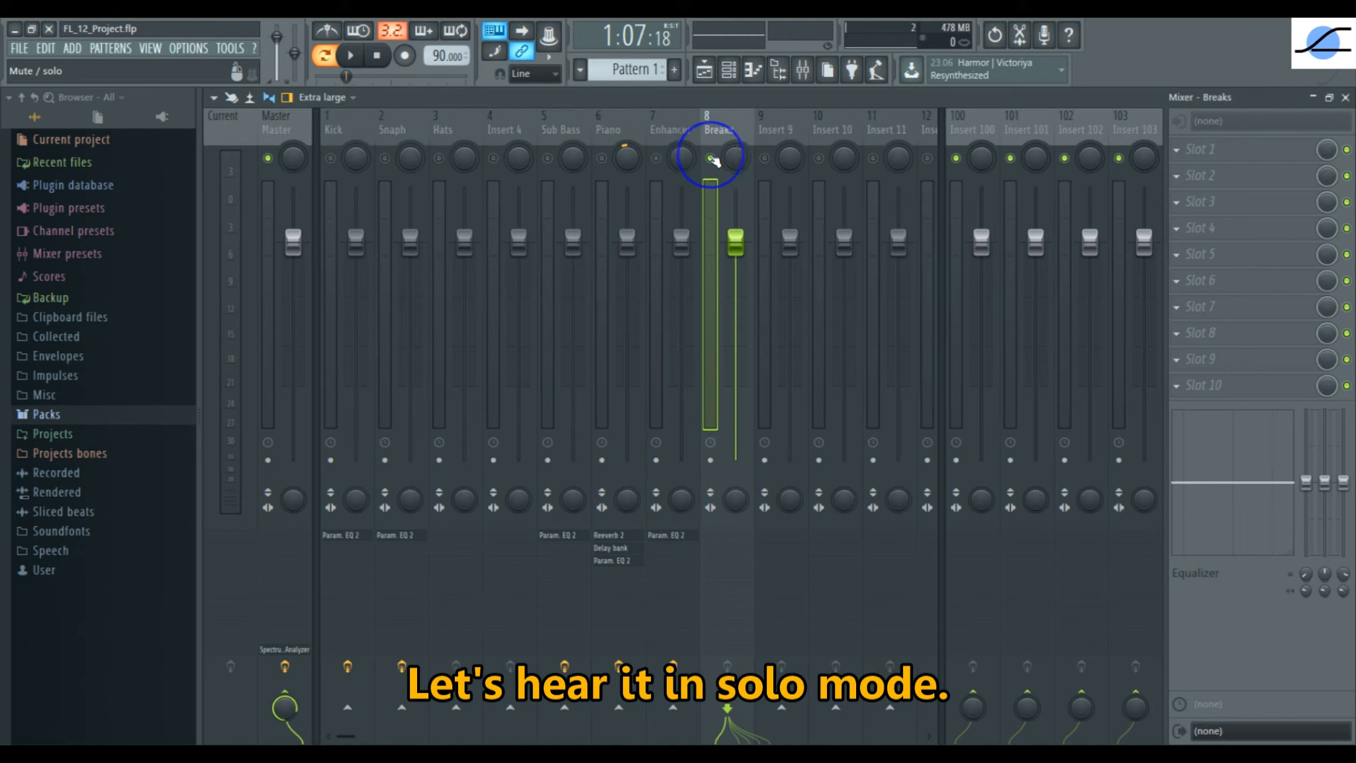
{"action": "left_click", "coordinate": [352, 57]}
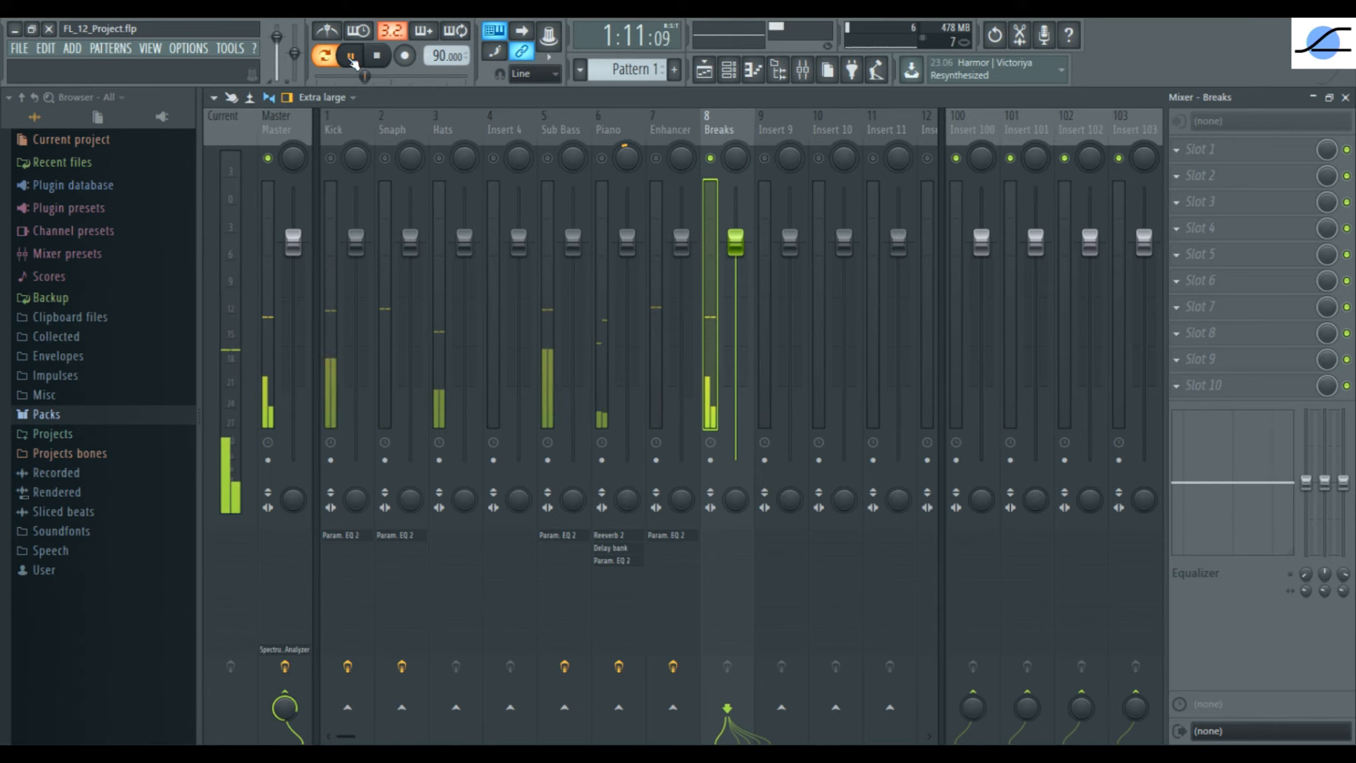
{"action": "left_click", "coordinate": [351, 57]}
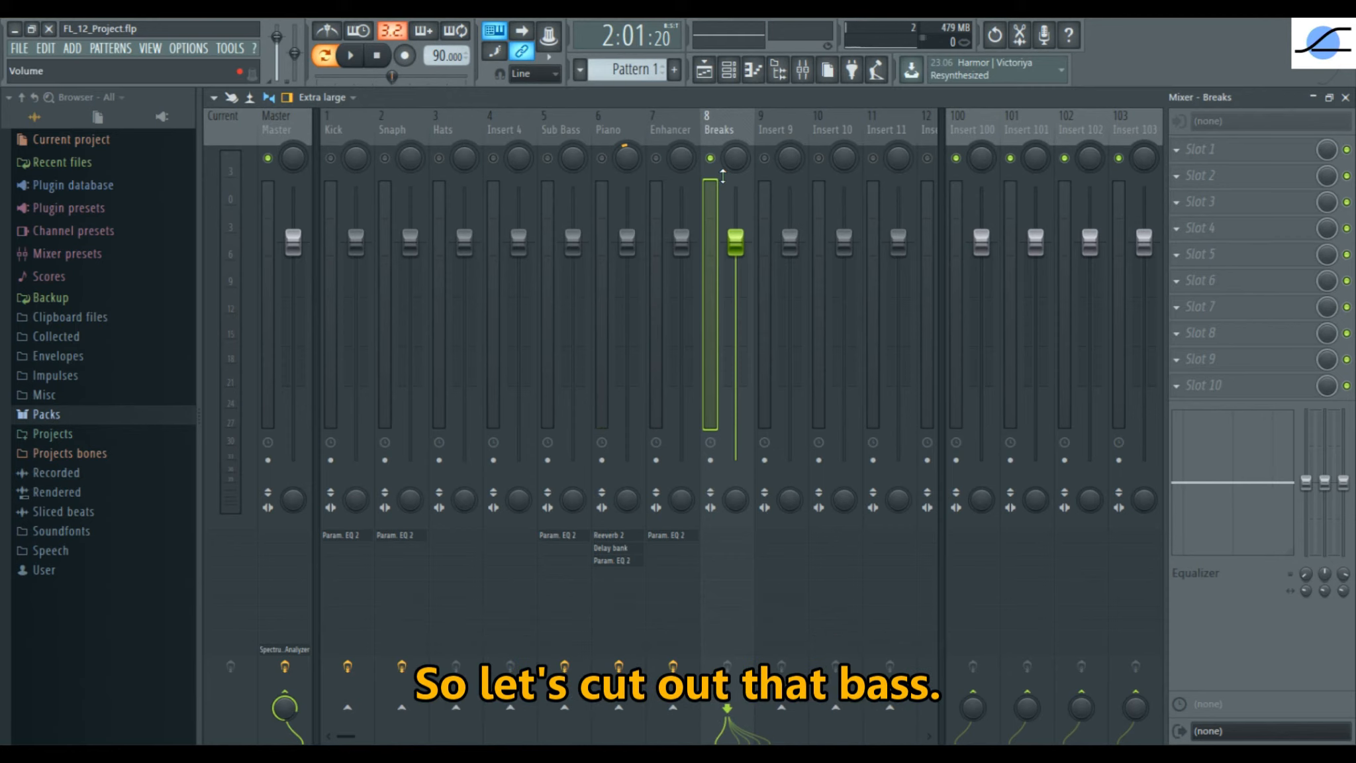
Step: Add Fruity Parametric EQ 2 to effect slot 1 of the Breaks track and enlarge the equalizer's window
{"action": "left_click", "coordinate": [1177, 154]}
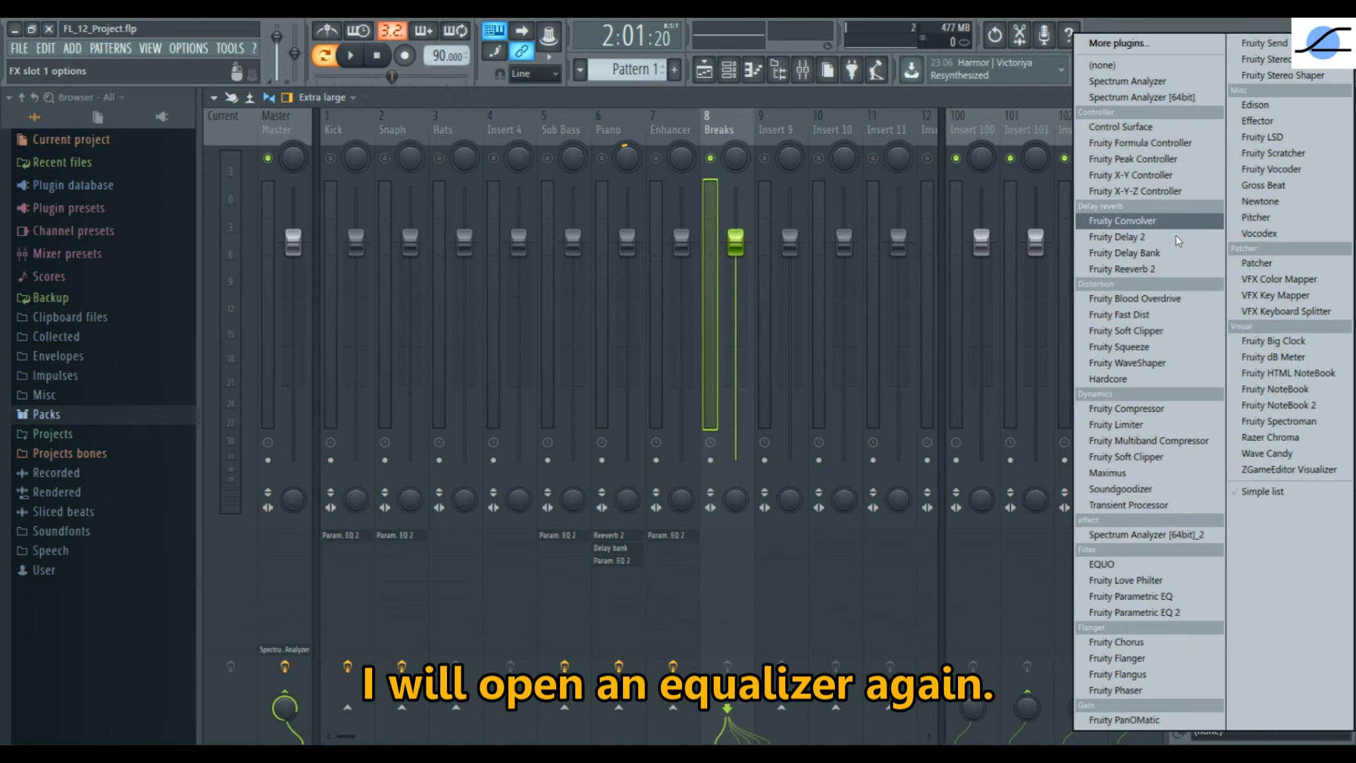
{"action": "left_click", "coordinate": [1167, 613]}
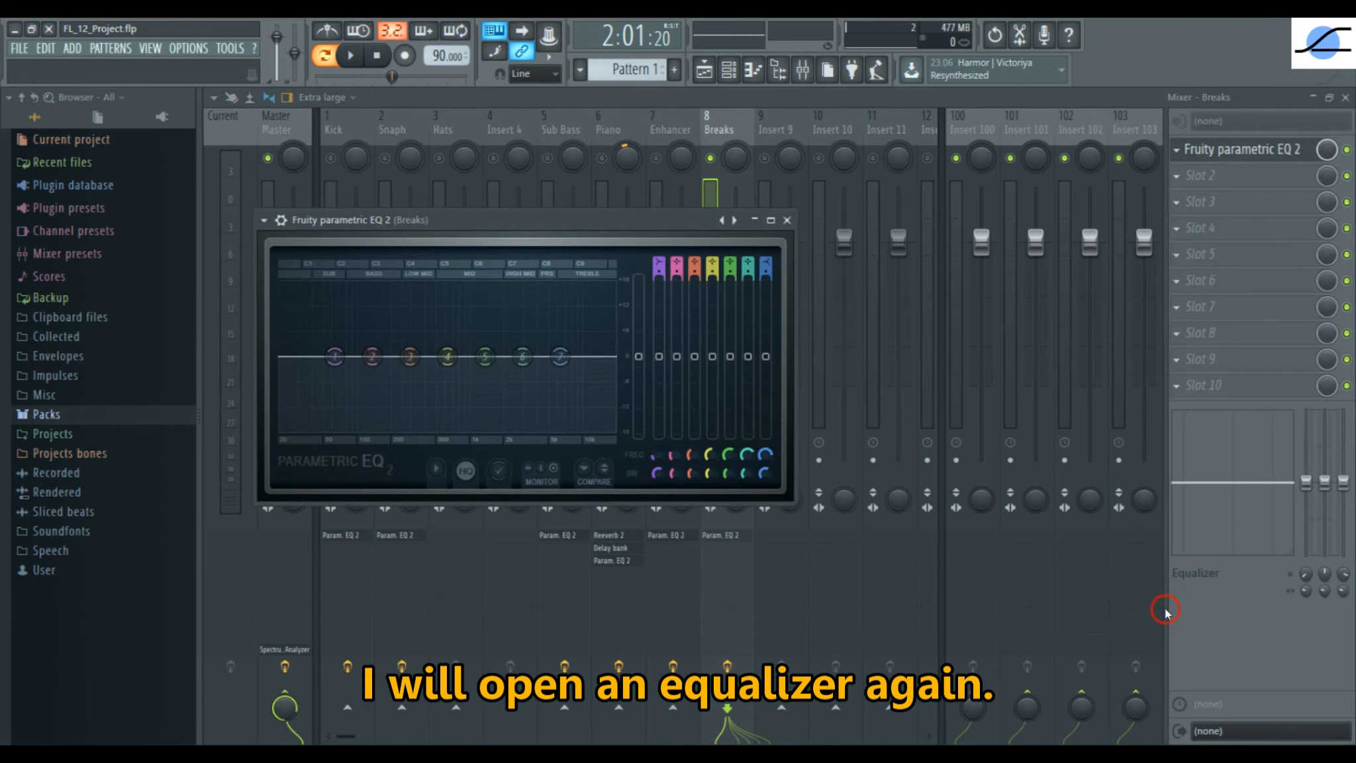
{"action": "double_click", "coordinate": [593, 222]}
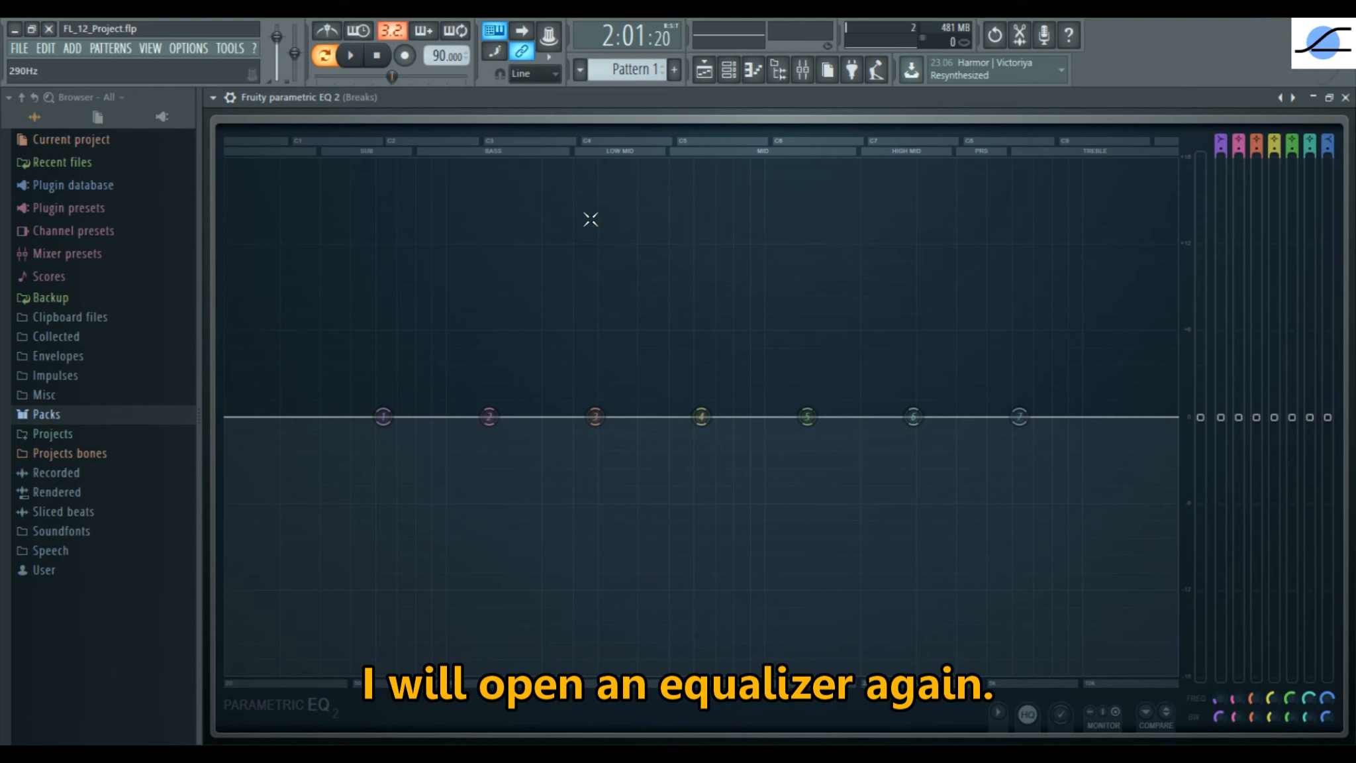
Step: Set band 1 of the Breaks equalizer to the High pass type with Steep 8 order
{"action": "right_click", "coordinate": [385, 418]}
{"action": "mouse_move", "coordinate": [408, 460]}
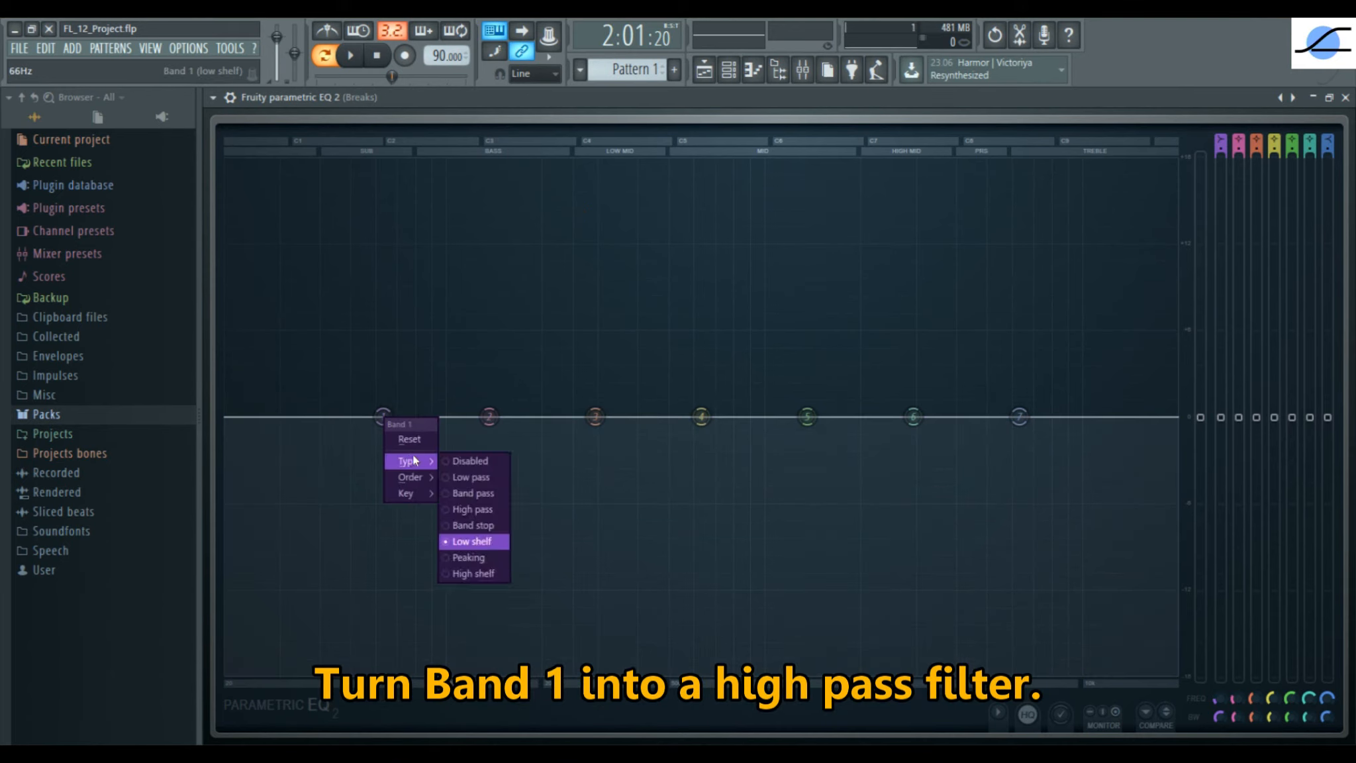
{"action": "left_click", "coordinate": [473, 506]}
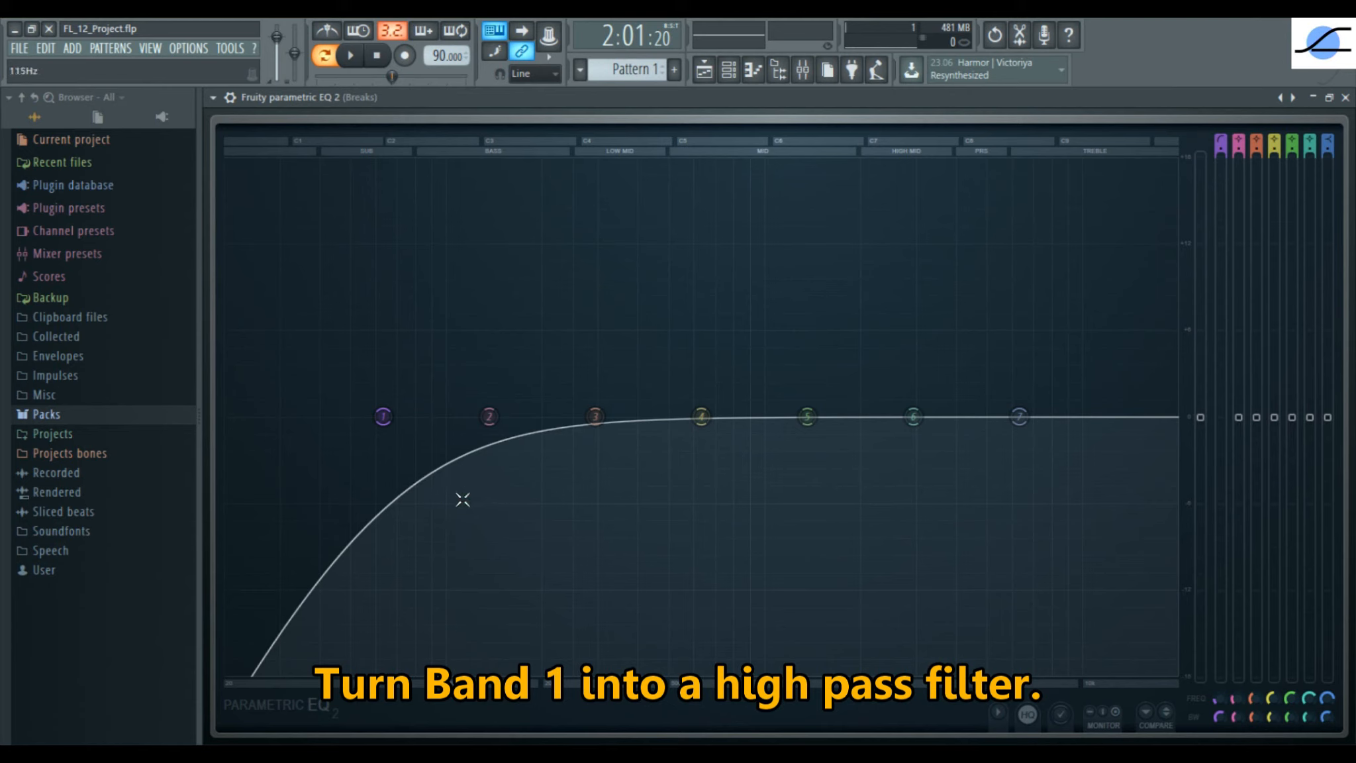
{"action": "right_click", "coordinate": [385, 419]}
{"action": "mouse_move", "coordinate": [411, 477]}
{"action": "left_click", "coordinate": [484, 479]}
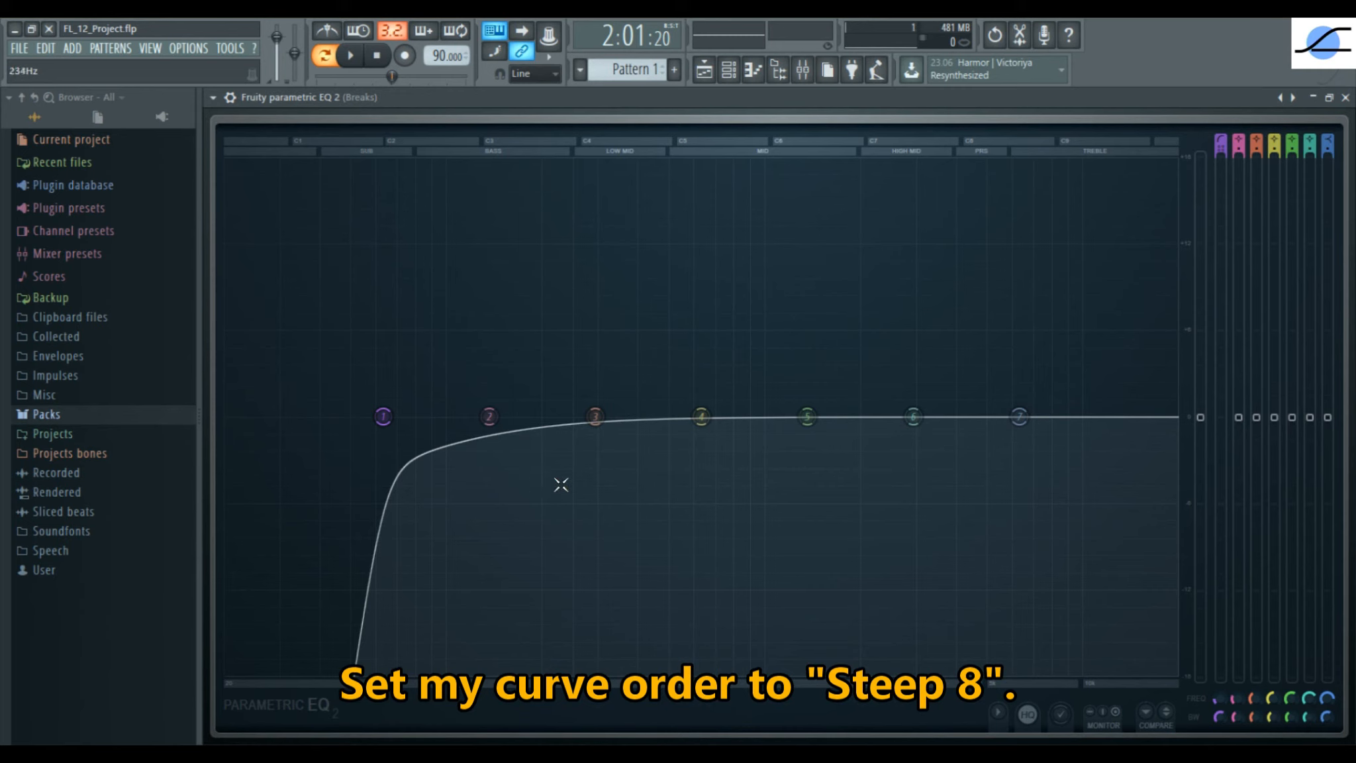
Step: Reset the width of band 1 in the Breaks equalizer and set its frequency to 360 Hz
{"action": "right_click", "coordinate": [1219, 716]}
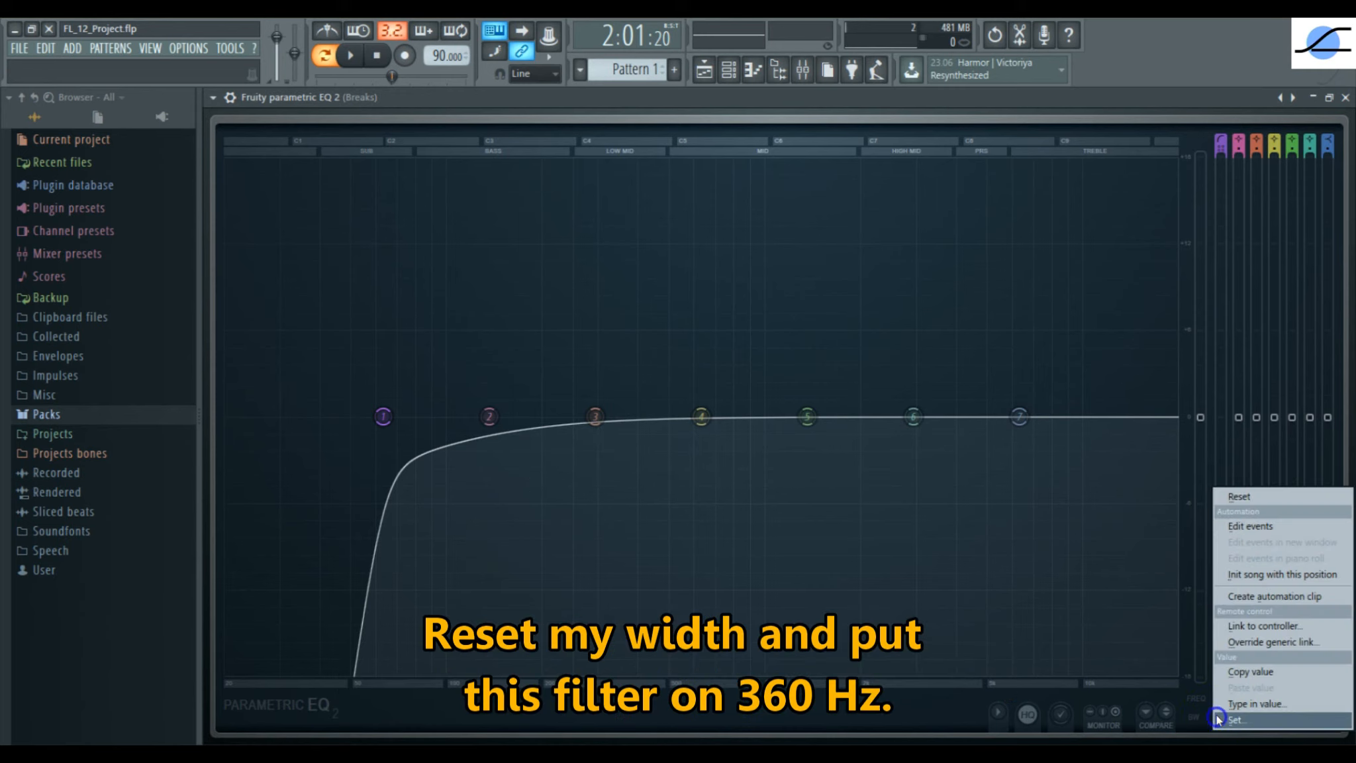
{"action": "left_click", "coordinate": [1257, 494]}
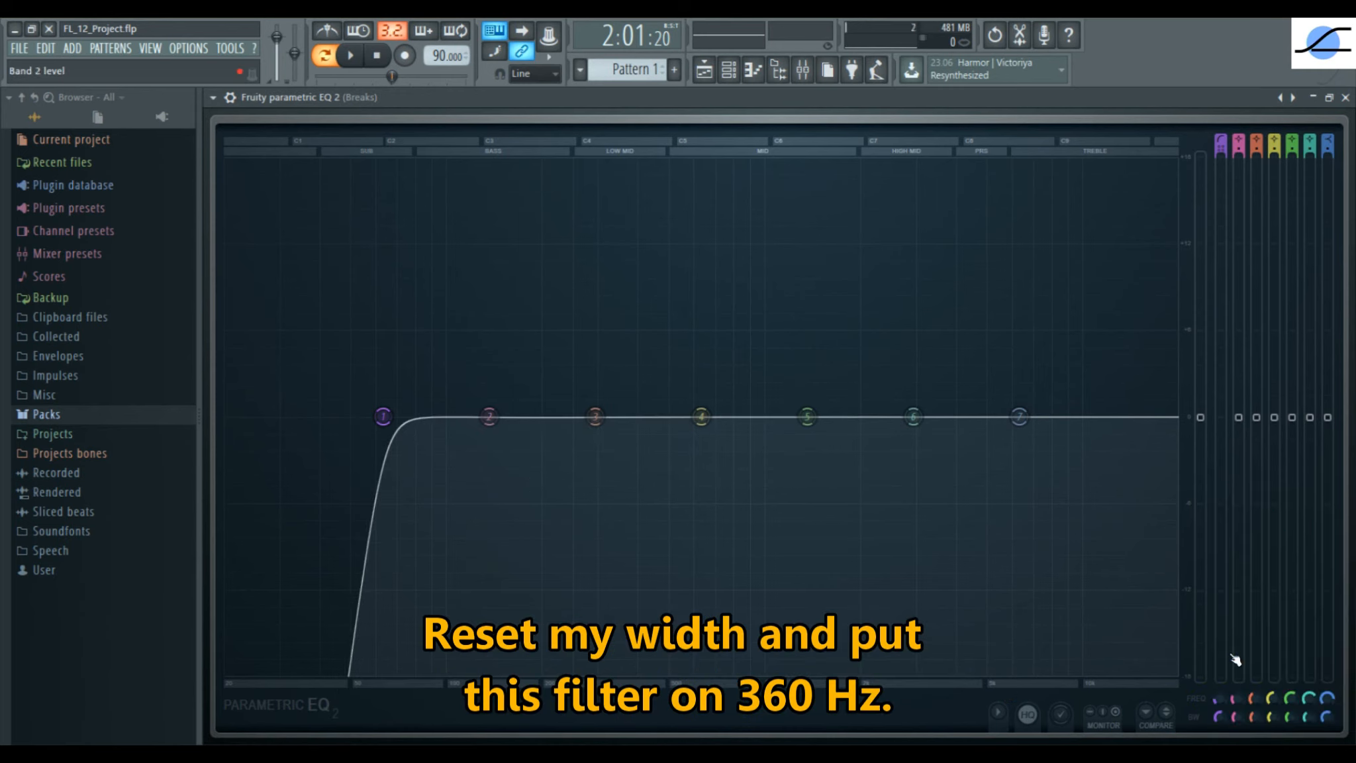
{"action": "mouse_move", "coordinate": [1222, 704]}
{"action": "left_mouse_down"}
{"action": "mouse_move", "coordinate": [1222, 660]}
{"action": "mouse_move", "coordinate": [1222, 703]}
{"action": "left_mouse_up"}
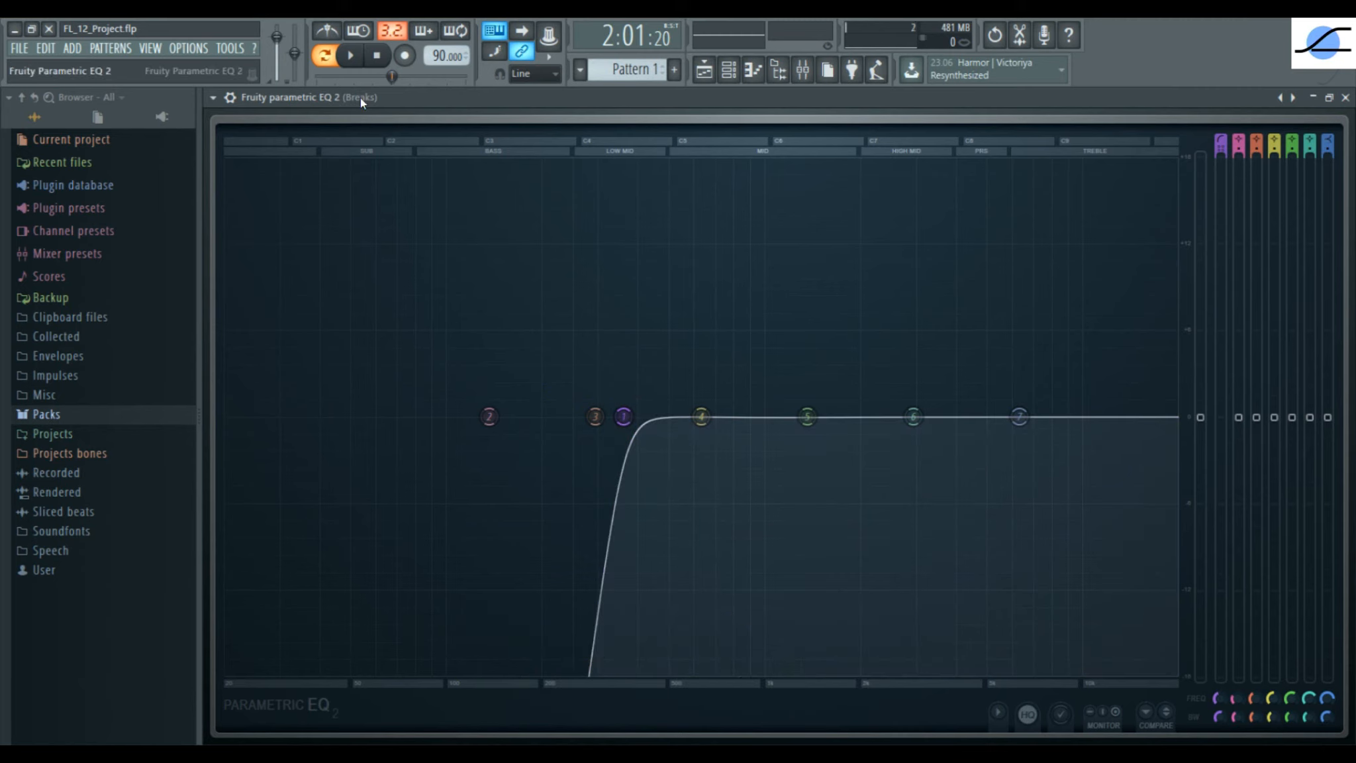
Step: Play the filtered Breaks track alone, then return to the mixer and unsolo it
{"action": "left_click", "coordinate": [352, 56]}
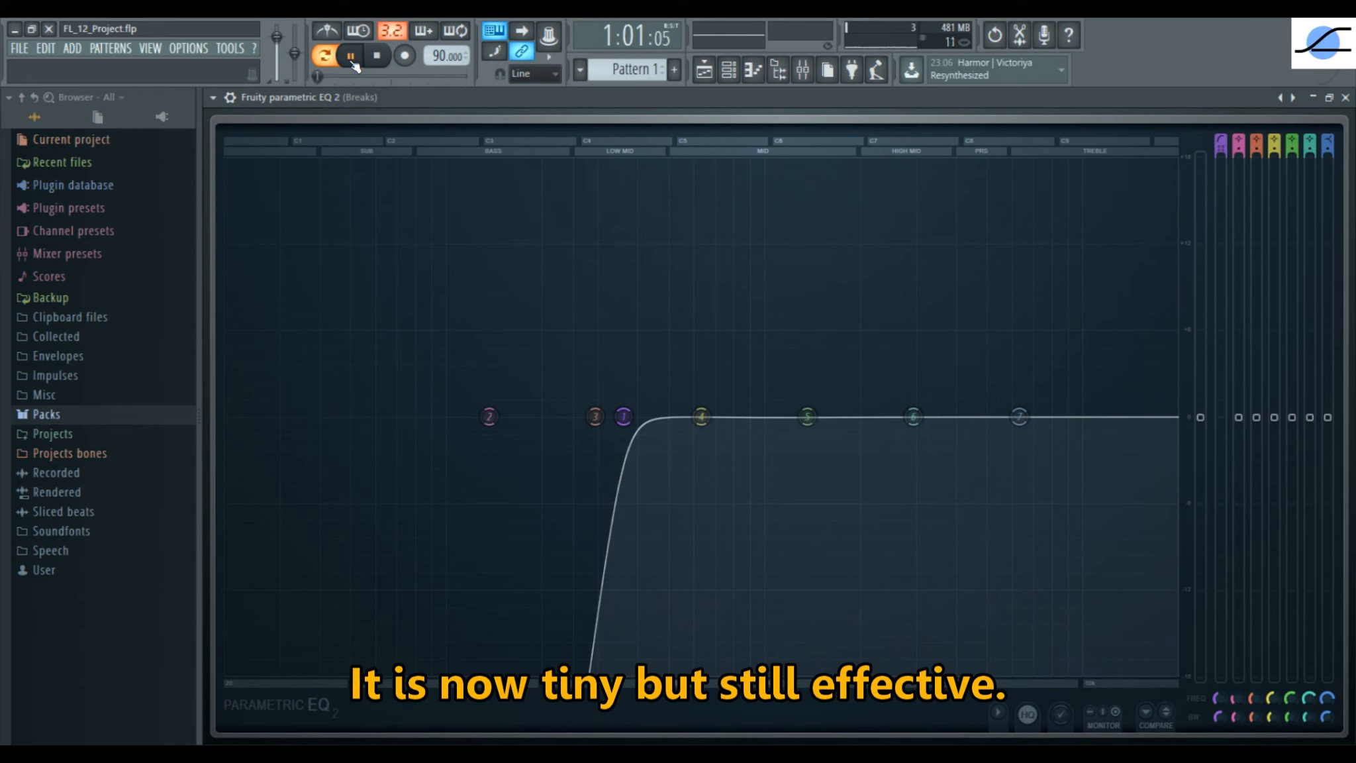
{"action": "left_click", "coordinate": [353, 60]}
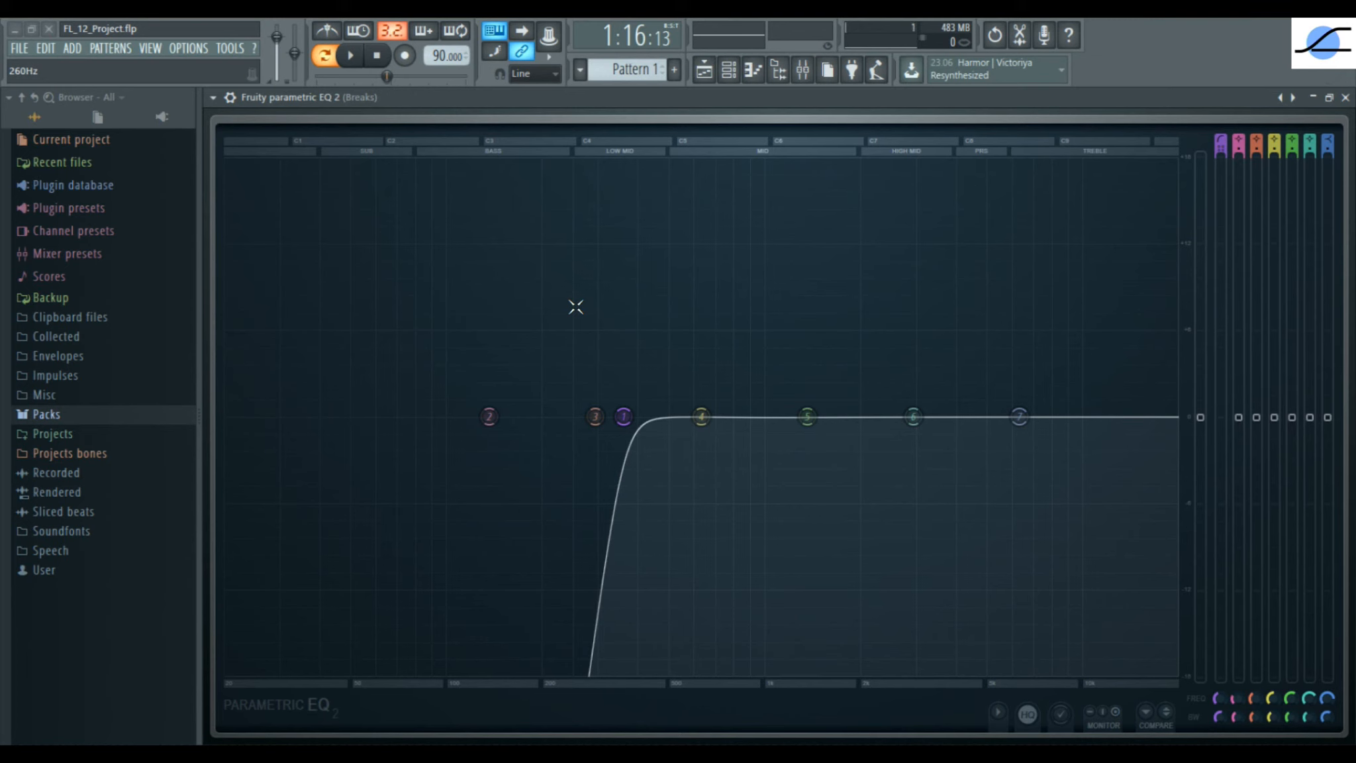
{"action": "left_click", "coordinate": [802, 75]}
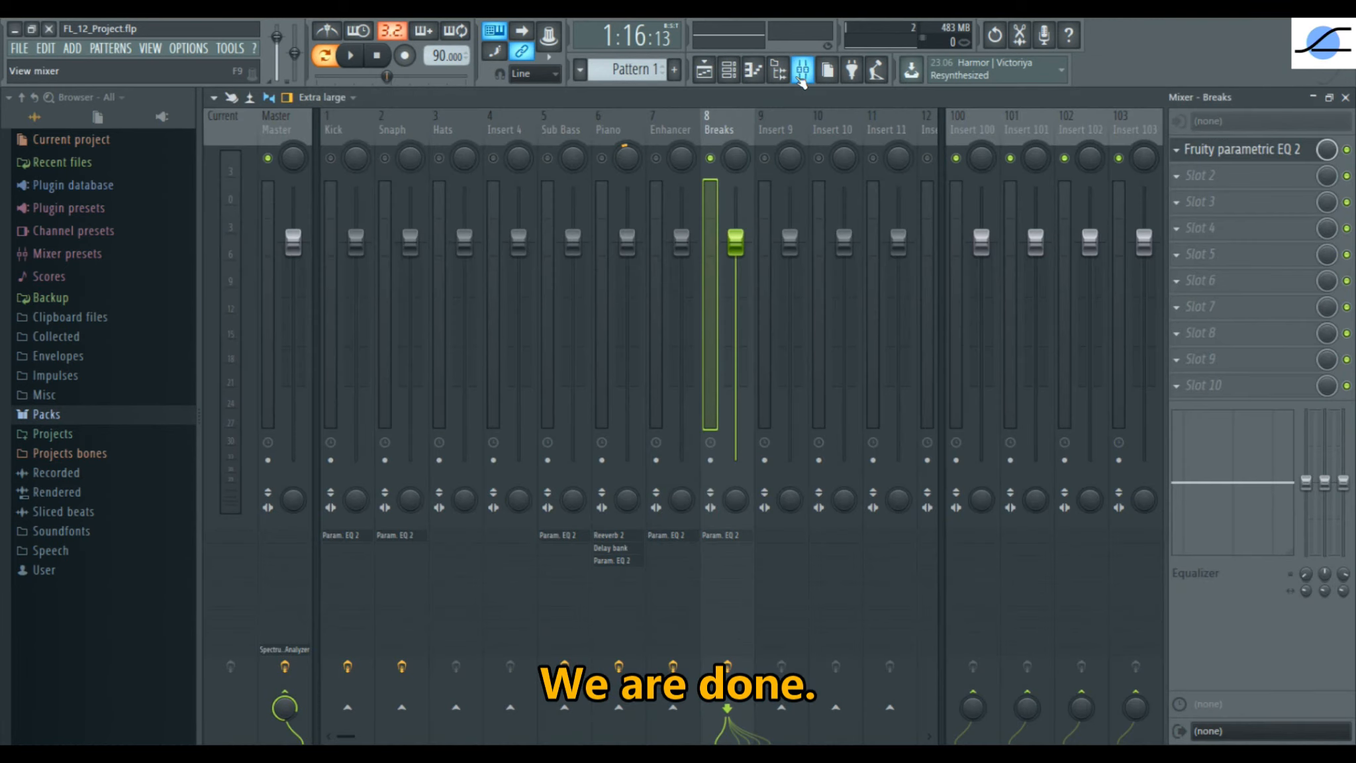
{"action": "right_click", "coordinate": [712, 159]}
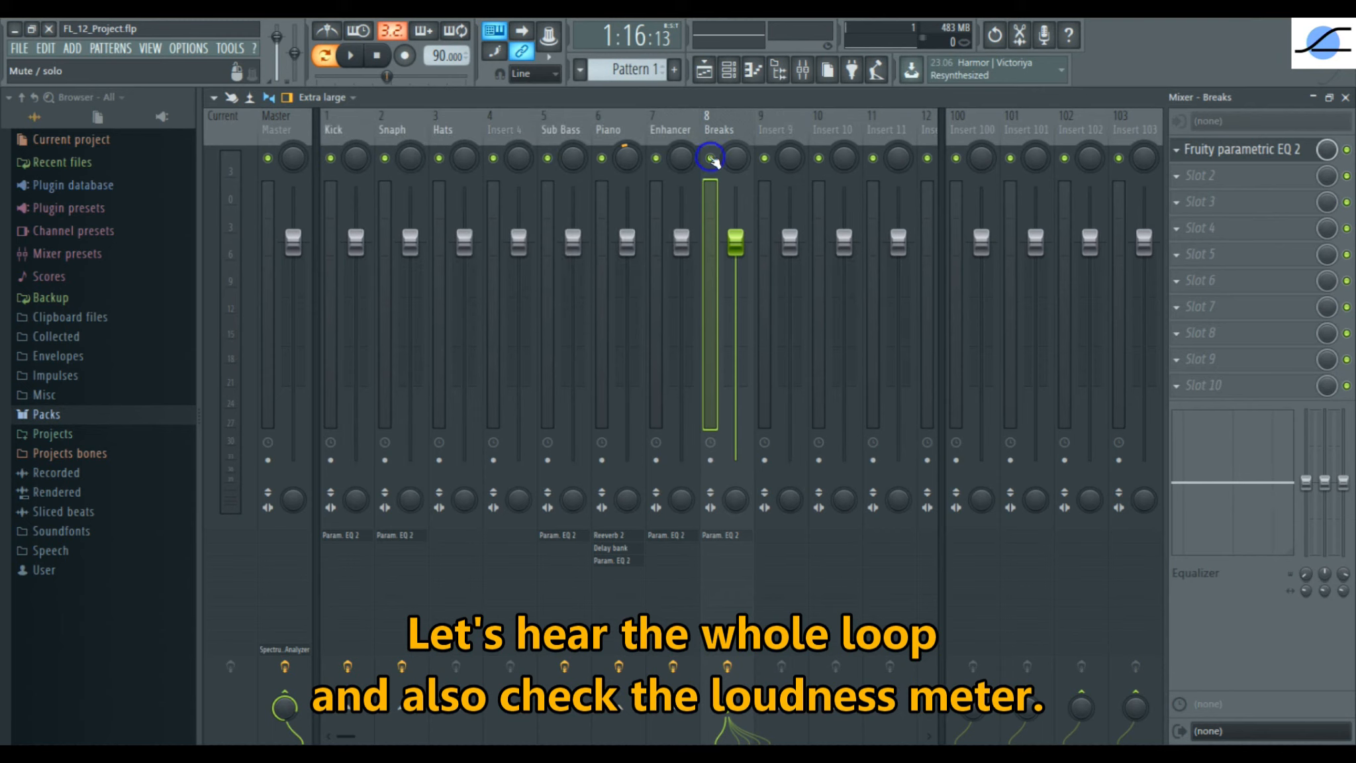
Step: Play the whole loop with all tracks and check its peak level on the Current track's loudness meter
{"action": "left_click", "coordinate": [350, 58]}
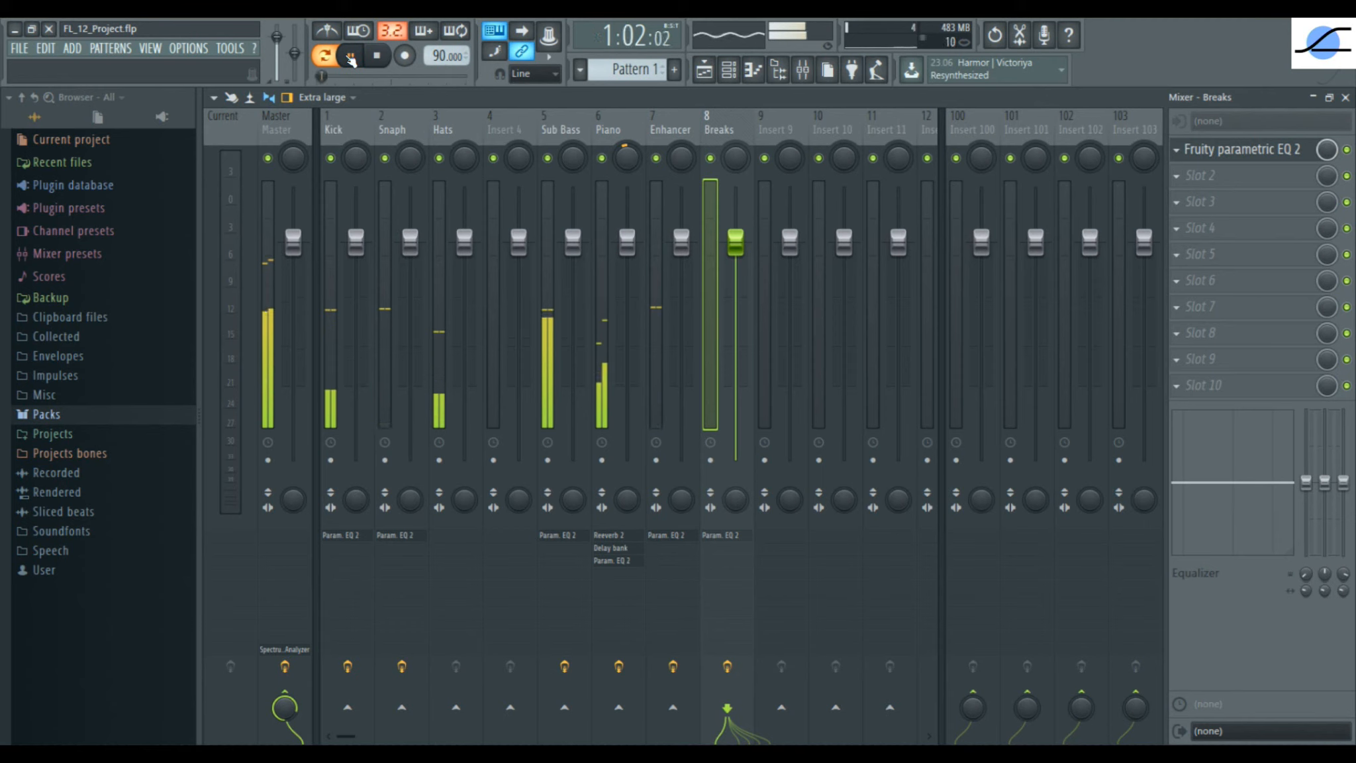
{"action": "left_click", "coordinate": [238, 265]}
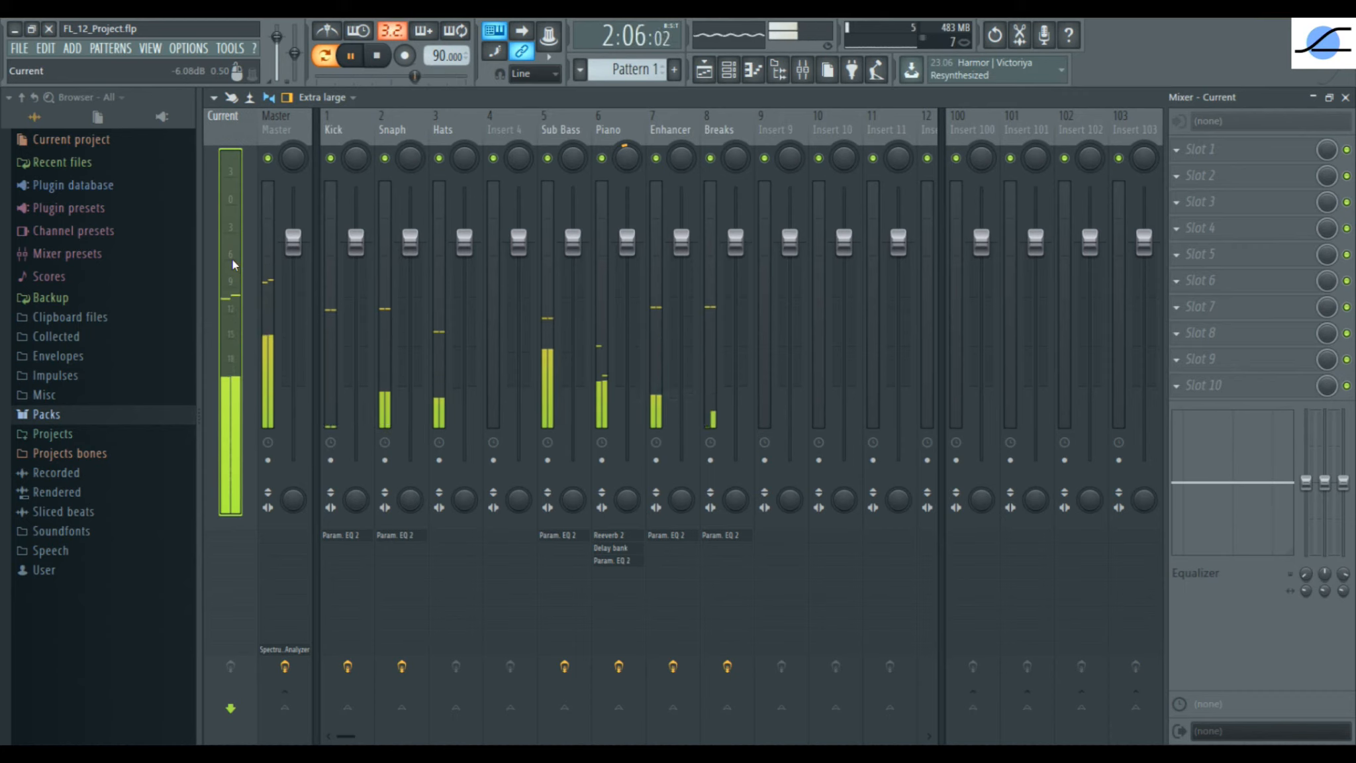
{"action": "left_click", "coordinate": [351, 55]}
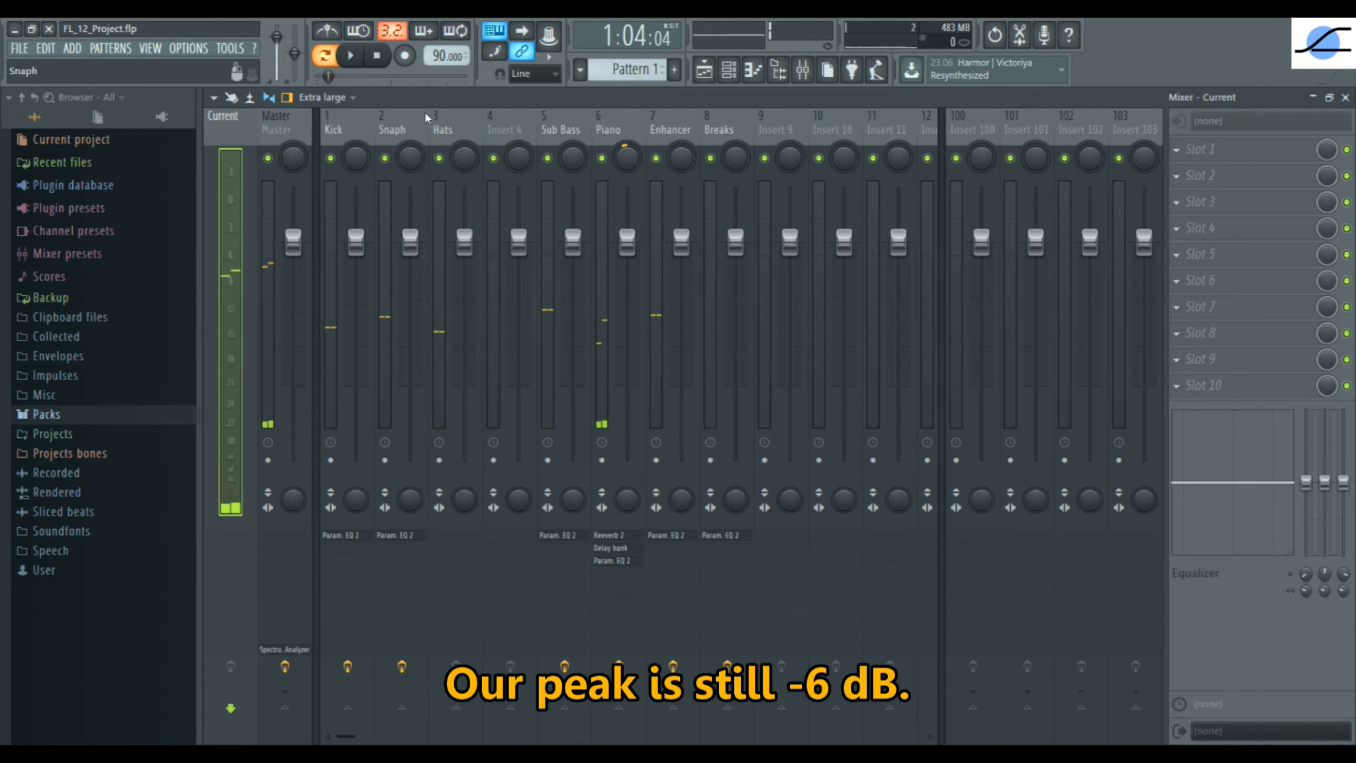